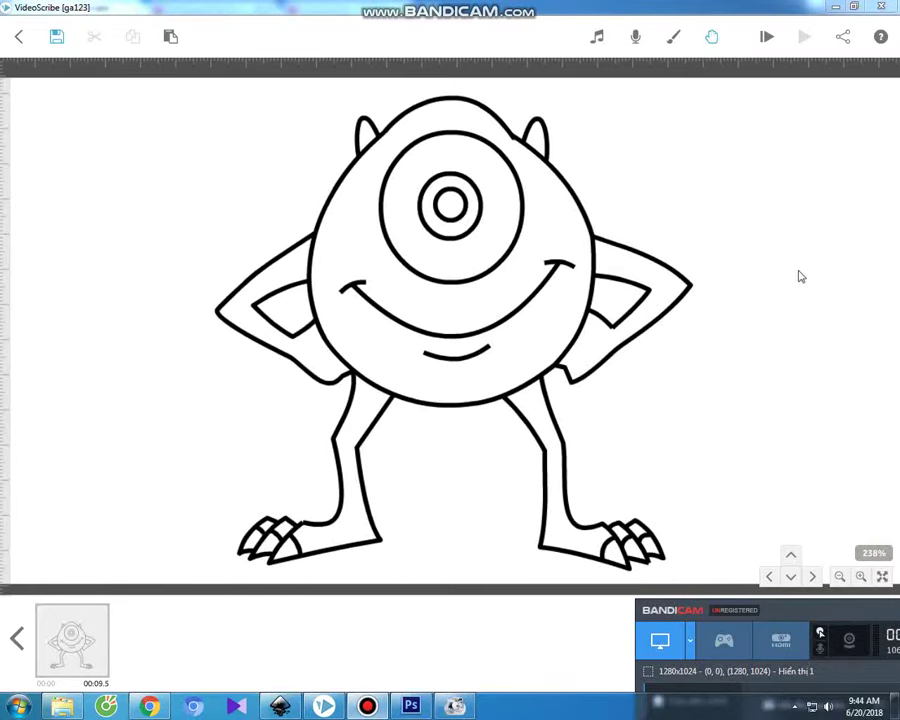
Play the drawing animation preview, then dismiss the screen recorder panel
click(763, 40)
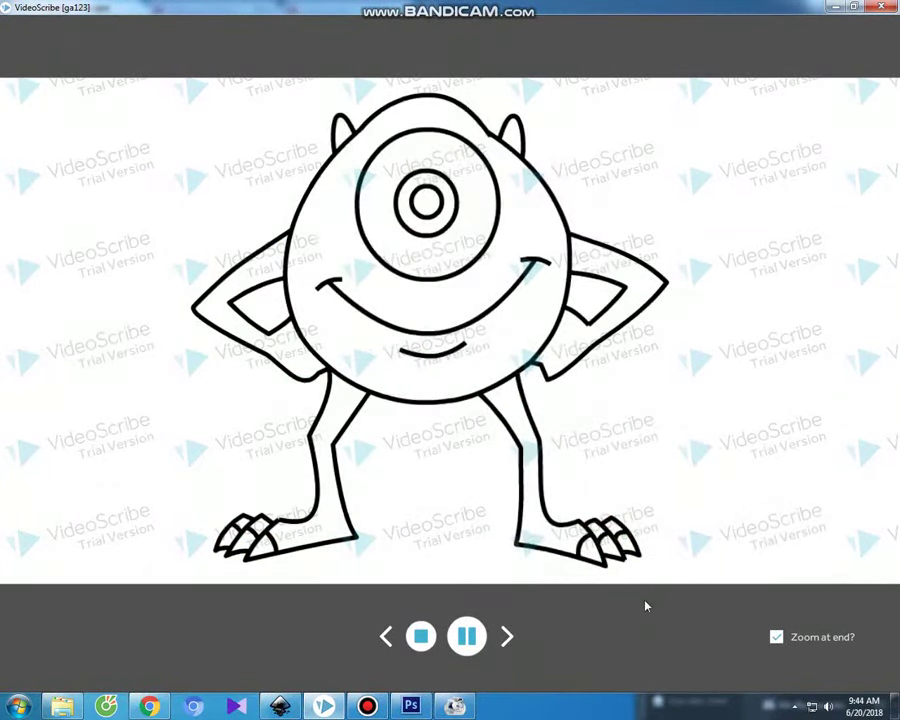
click(368, 707)
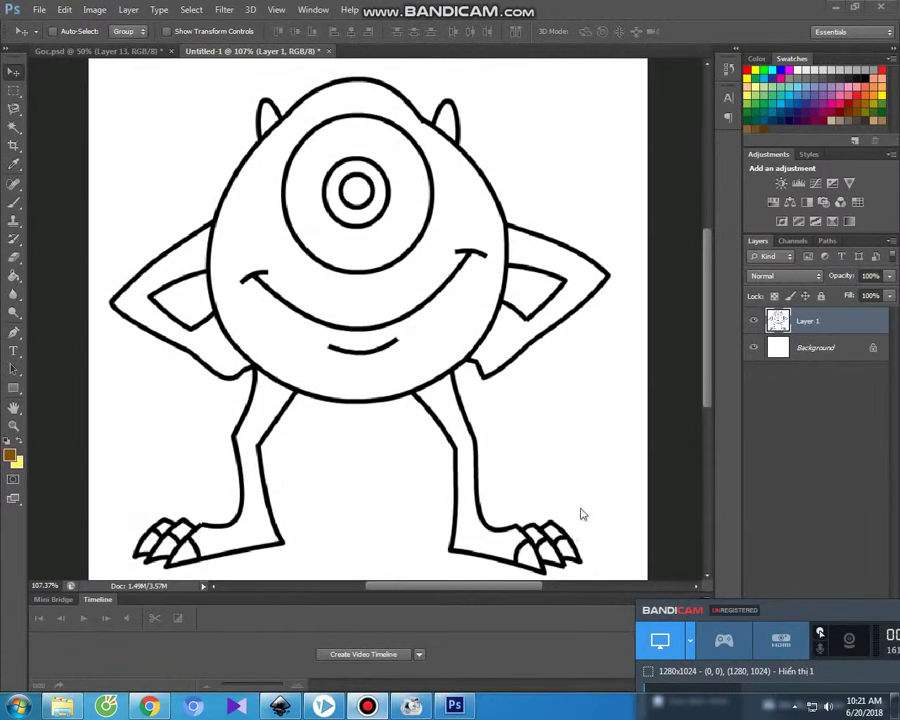
click(580, 506)
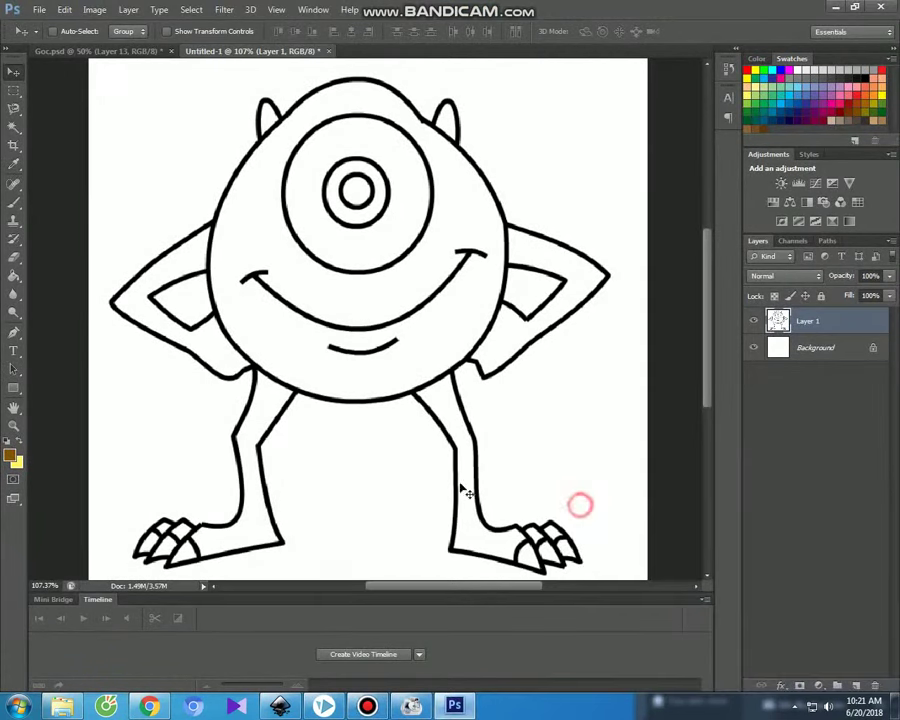
Set the foreground colour to a bright, saturated green
click(10, 456)
click(755, 610)
click(721, 522)
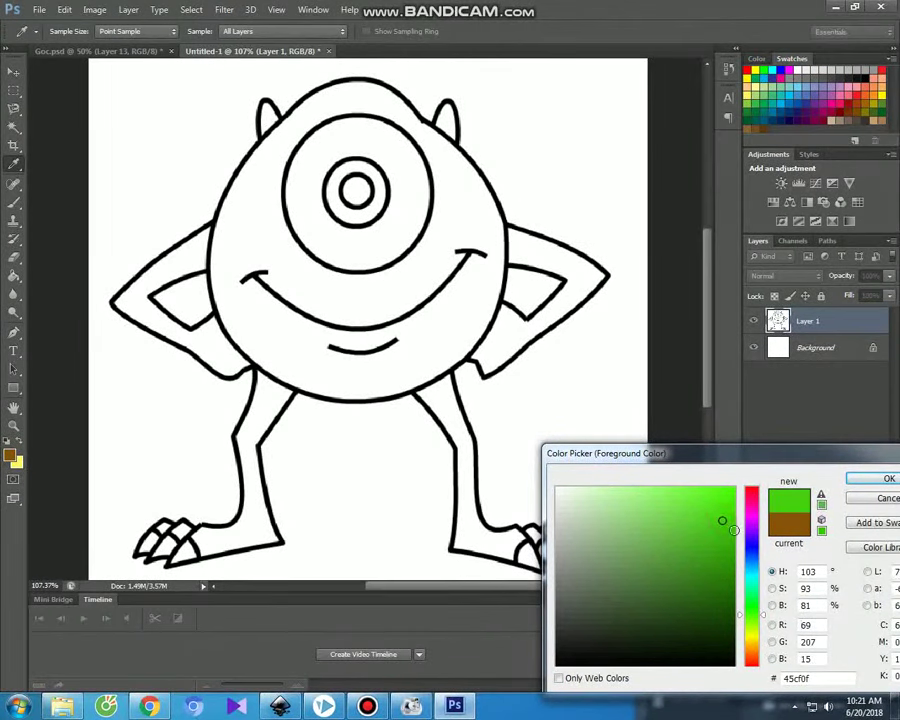
click(734, 530)
click(861, 481)
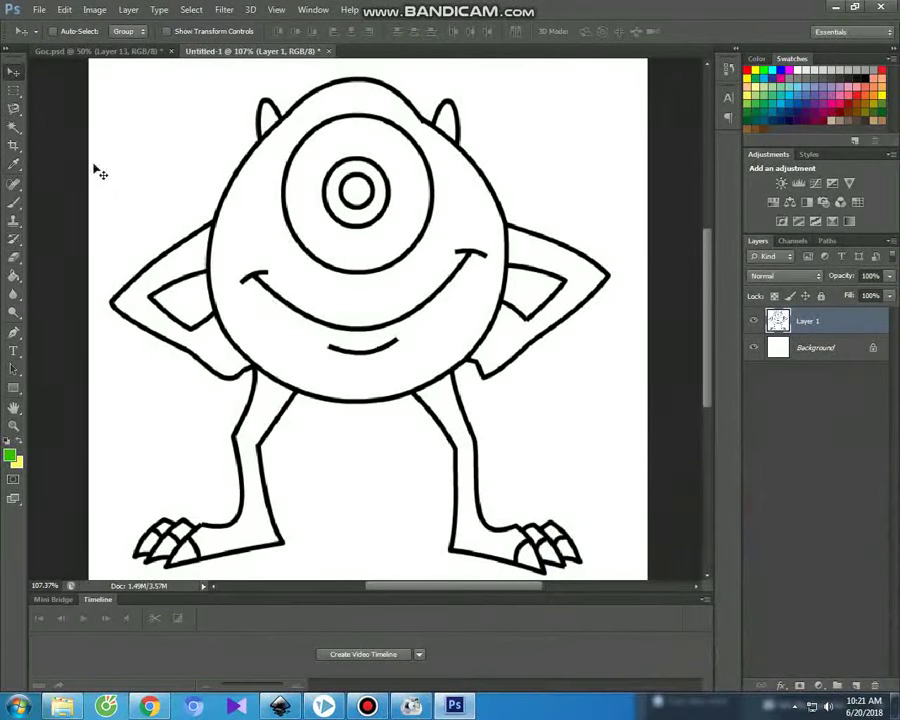
Magic Wand-select the monster's head, both arms, both legs and both feet
click(14, 127)
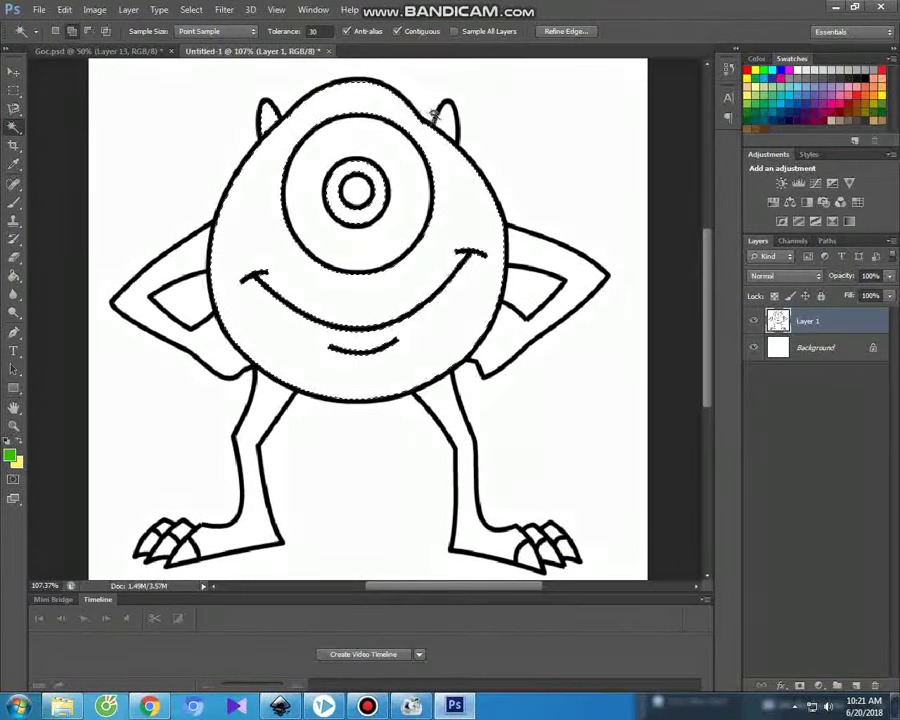
shift+click(573, 276)
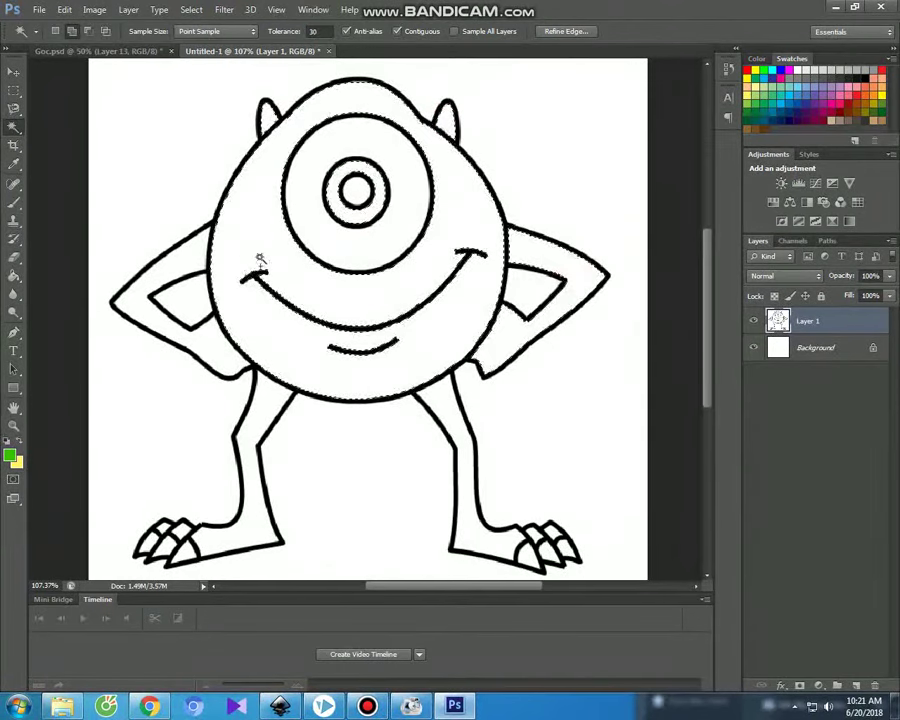
shift+click(186, 262)
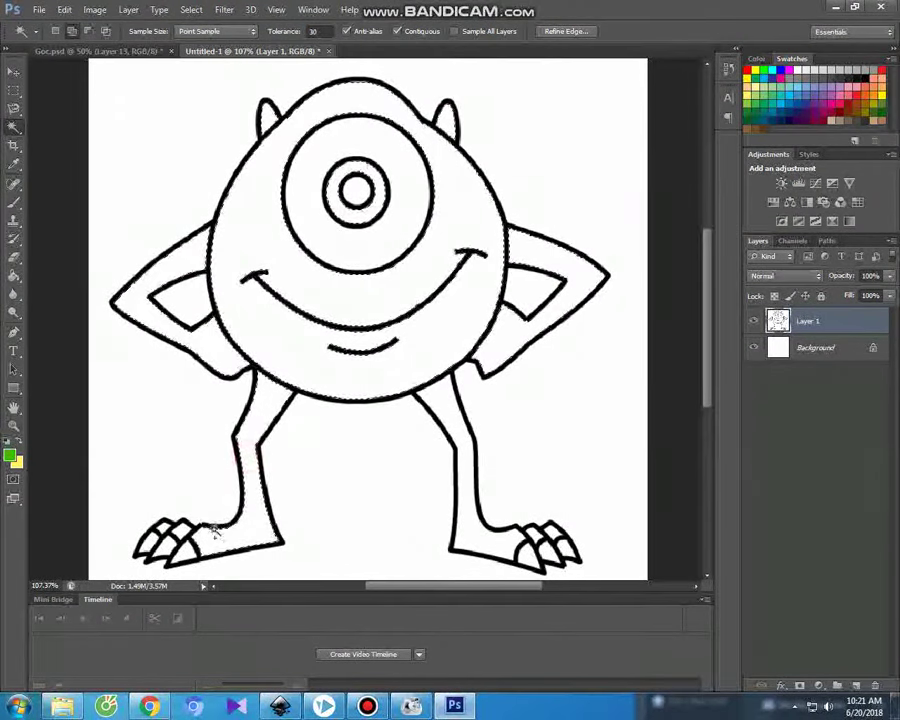
shift+click(446, 414)
shift+click(179, 534)
shift+click(164, 527)
shift+click(528, 530)
shift+click(549, 533)
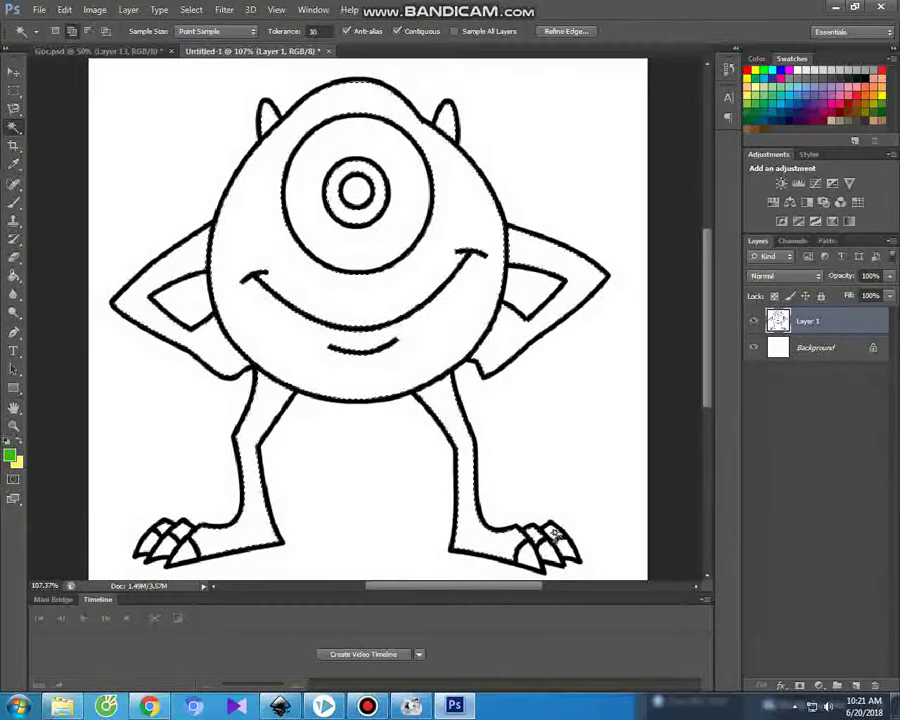
Brush green over the head, body around the eye, arms, legs, feet and iris ring
click(14, 201)
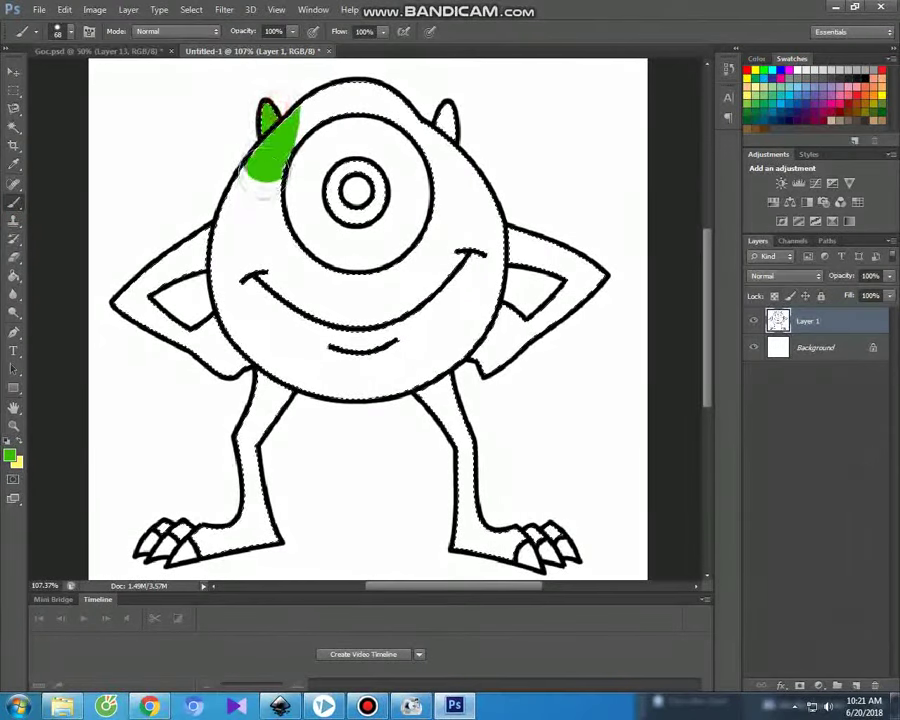
mouse_move(454, 131)
mouse_down()
mouse_move(584, 262)
mouse_move(560, 300)
mouse_move(495, 354)
mouse_move(485, 263)
mouse_up()
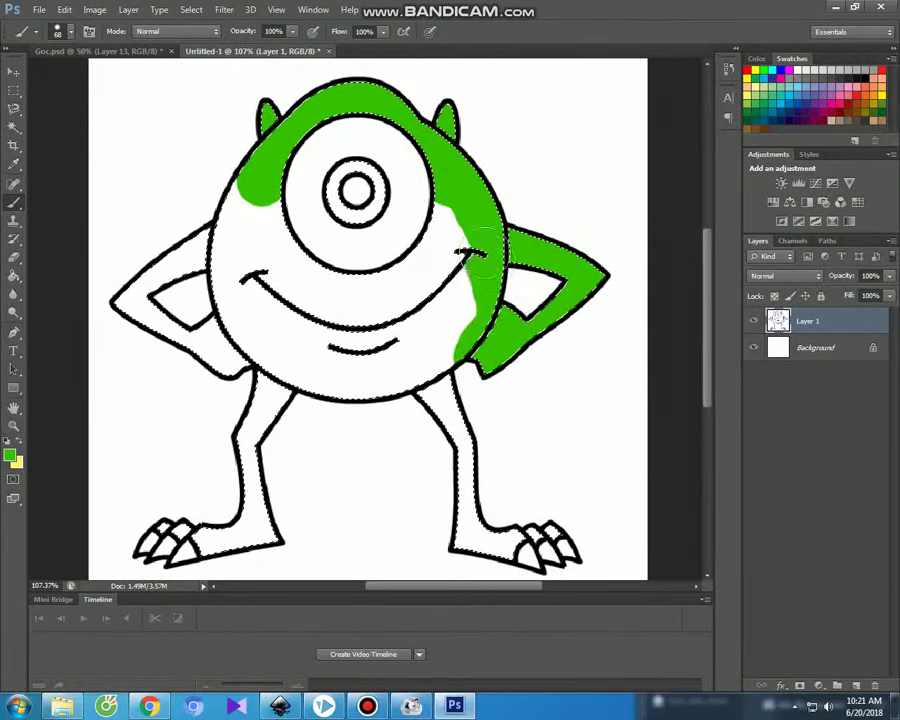
mouse_move(432, 243)
mouse_down()
mouse_move(372, 290)
mouse_move(311, 268)
mouse_move(280, 198)
mouse_move(235, 280)
mouse_move(422, 322)
mouse_move(243, 285)
mouse_move(312, 358)
mouse_move(400, 362)
mouse_move(450, 345)
mouse_up()
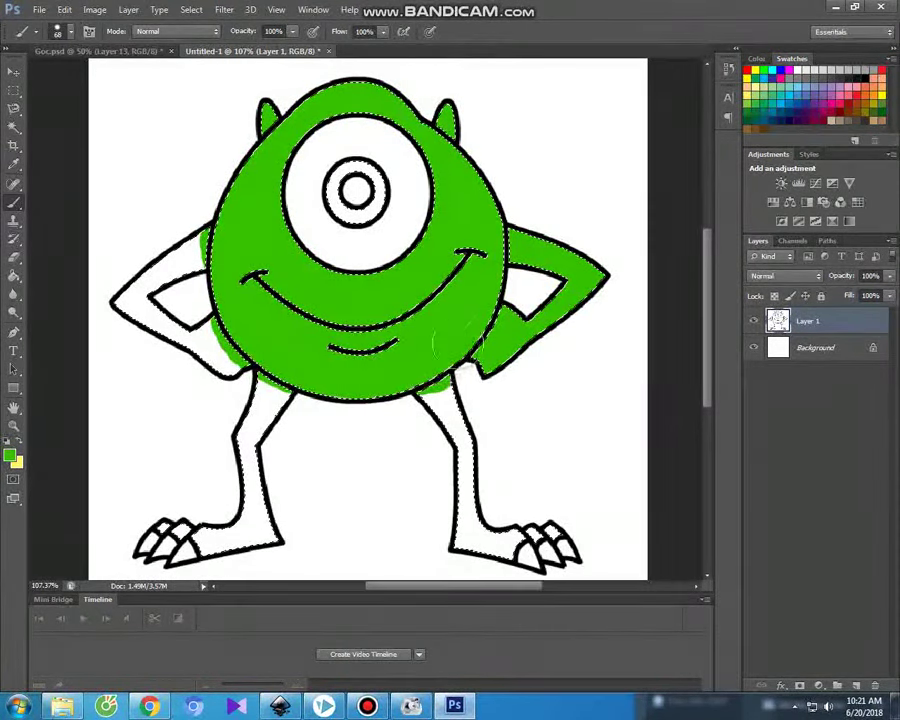
mouse_move(320, 355)
mouse_down()
mouse_move(185, 240)
mouse_move(130, 320)
mouse_move(211, 382)
mouse_move(275, 405)
mouse_move(272, 470)
mouse_move(266, 516)
mouse_move(210, 540)
mouse_move(157, 527)
mouse_up()
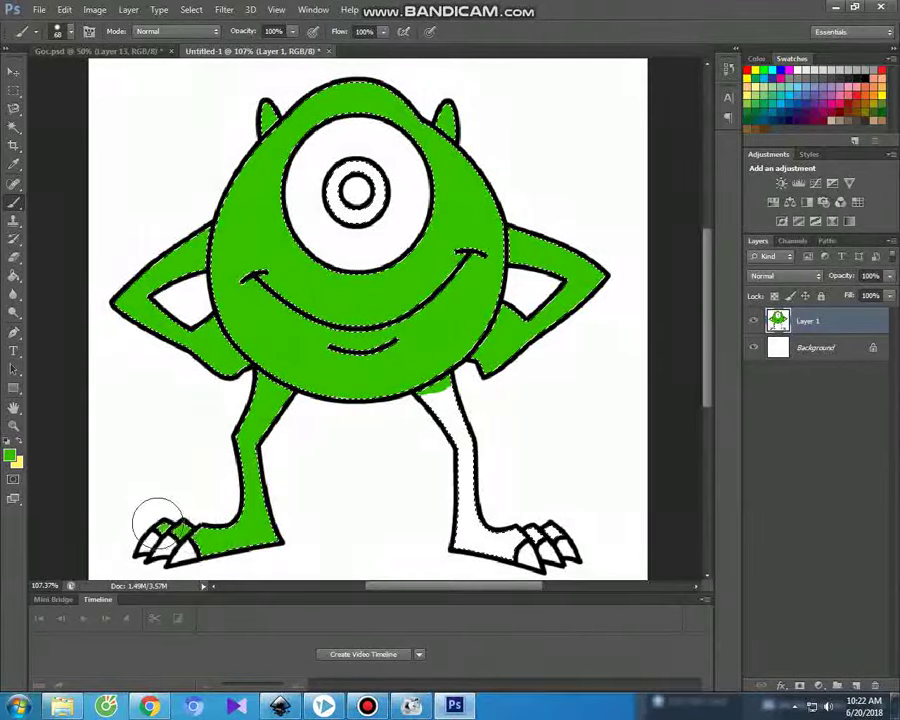
mouse_move(430, 390)
mouse_down()
mouse_move(455, 430)
mouse_move(462, 538)
mouse_up()
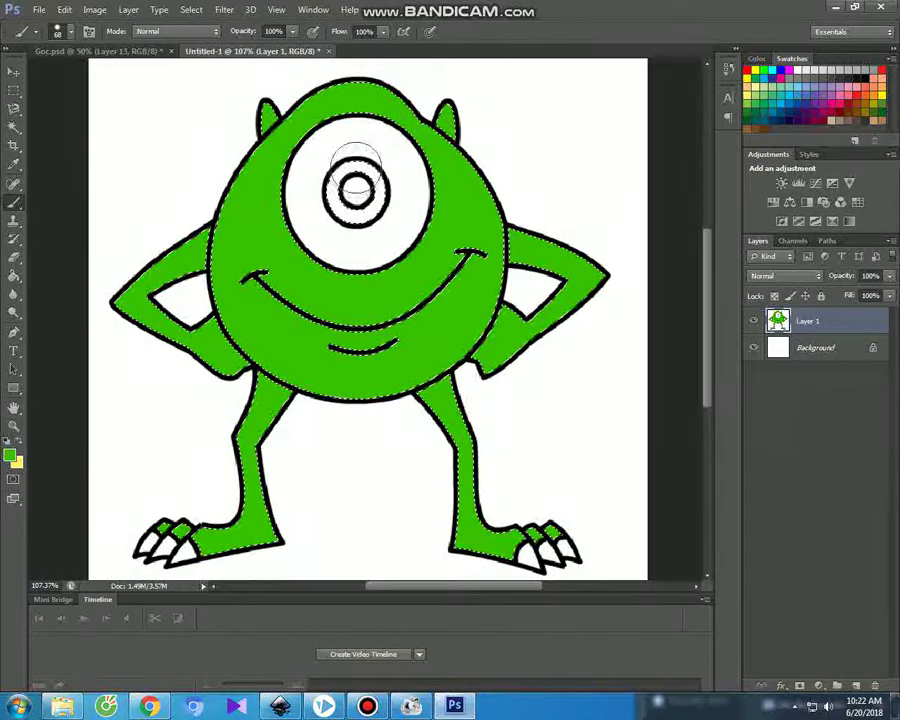
drag(346, 226, 384, 195)
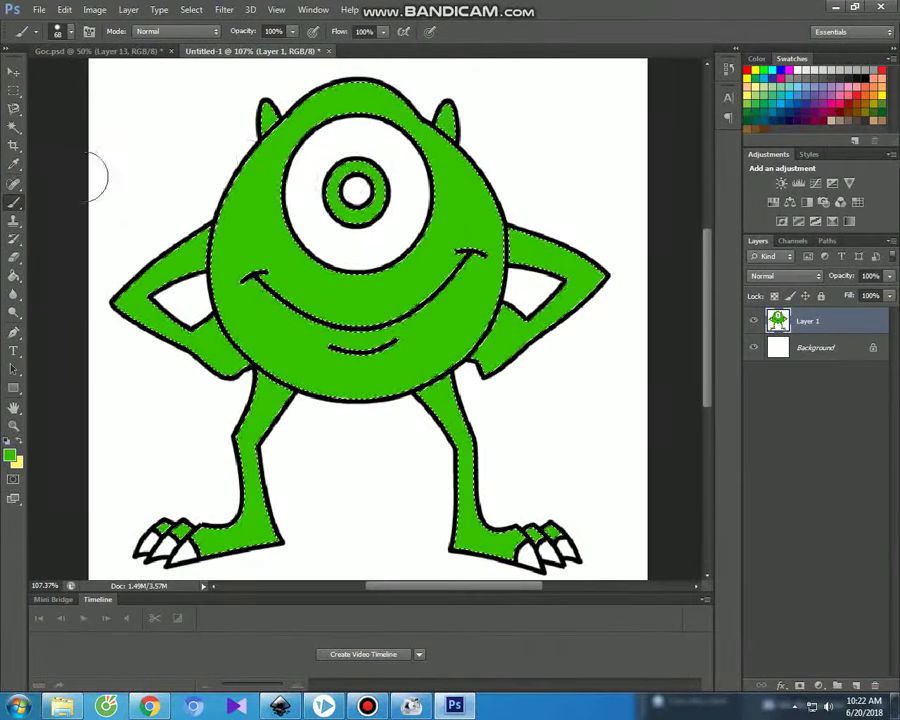
click(10, 454)
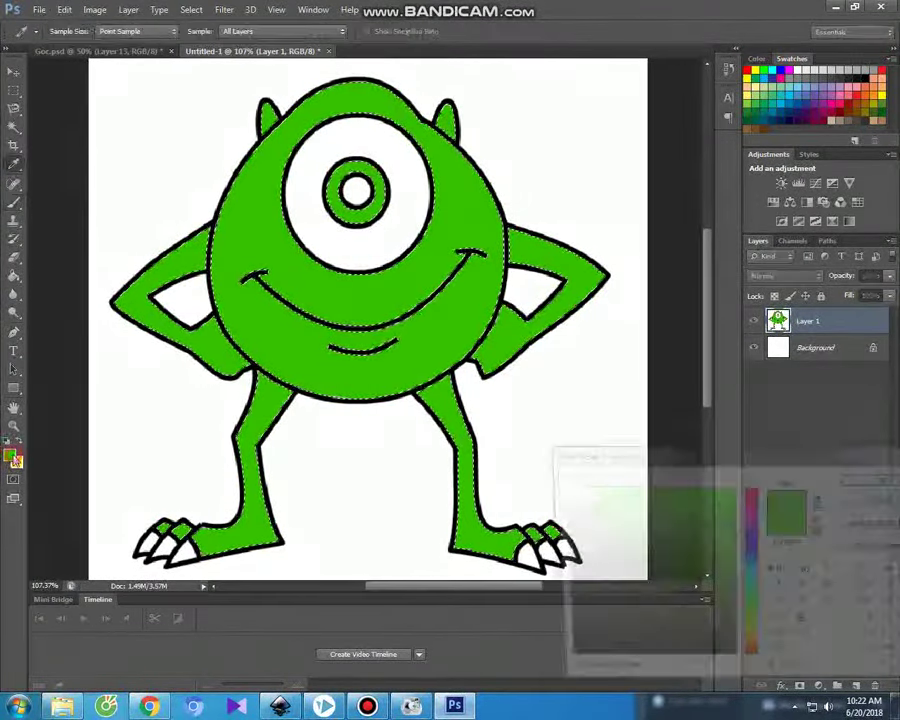
Set the foreground colour to bright yellow #f9fc04
click(753, 638)
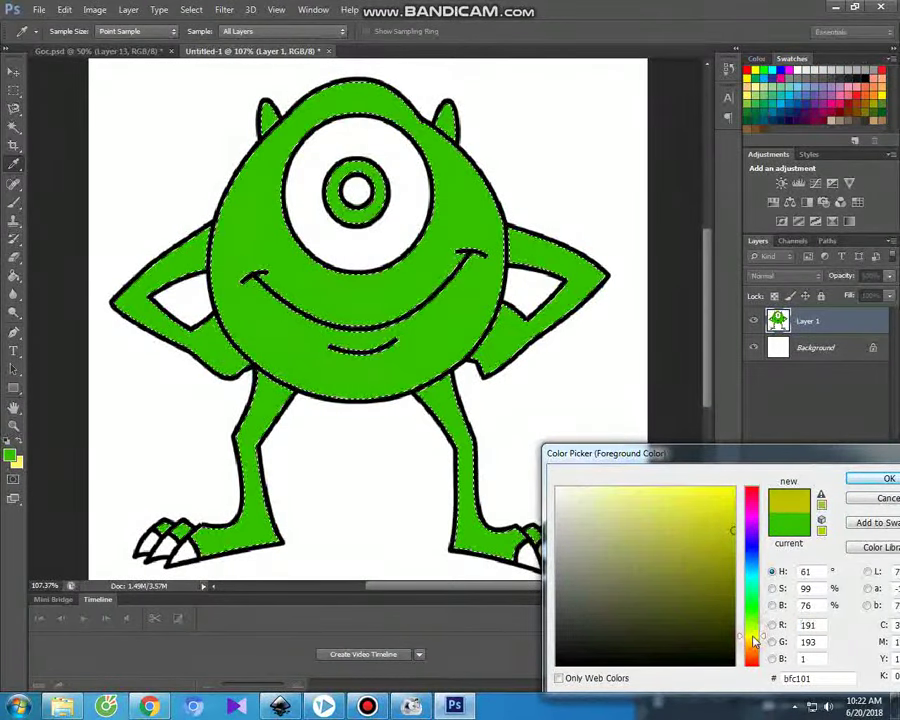
click(732, 489)
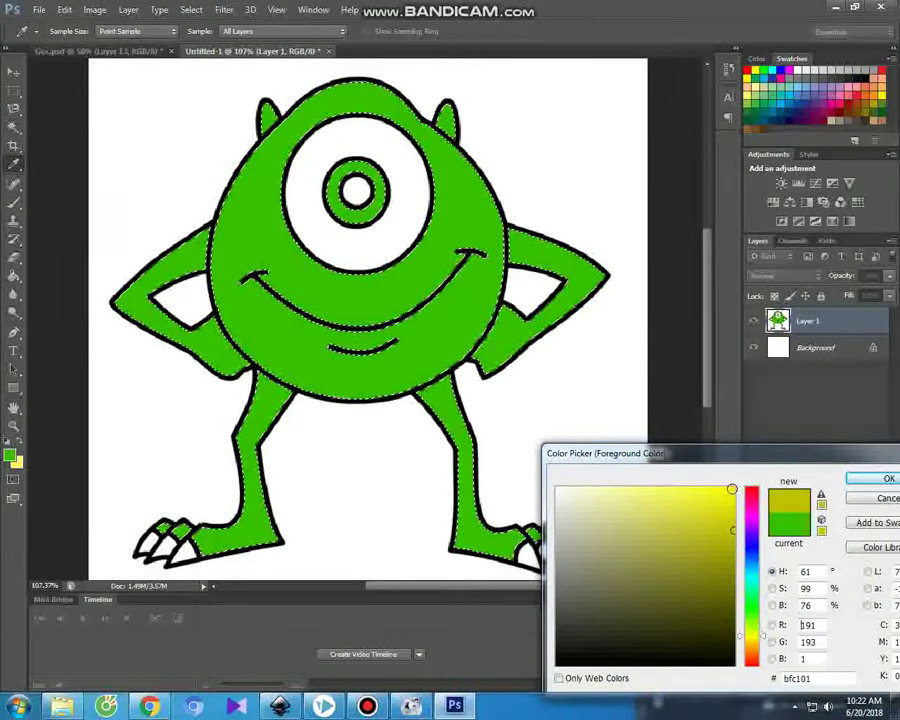
click(886, 478)
Select the white of the eye and brush it yellow
click(14, 127)
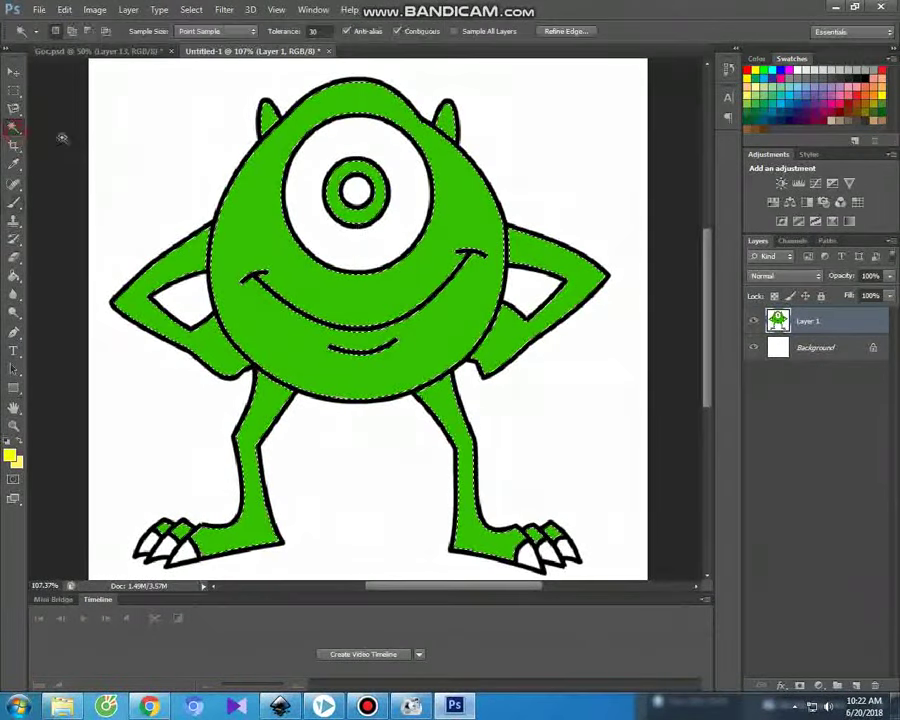
click(410, 235)
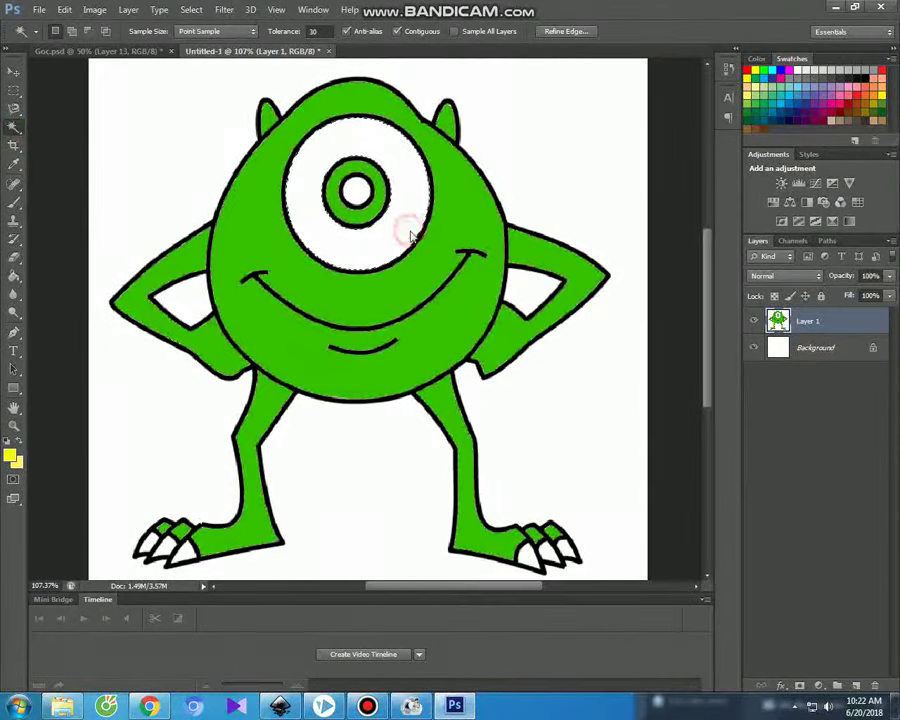
click(12, 203)
drag(309, 152, 307, 190)
mouse_move(343, 251)
mouse_down()
mouse_move(388, 237)
mouse_move(410, 180)
mouse_up()
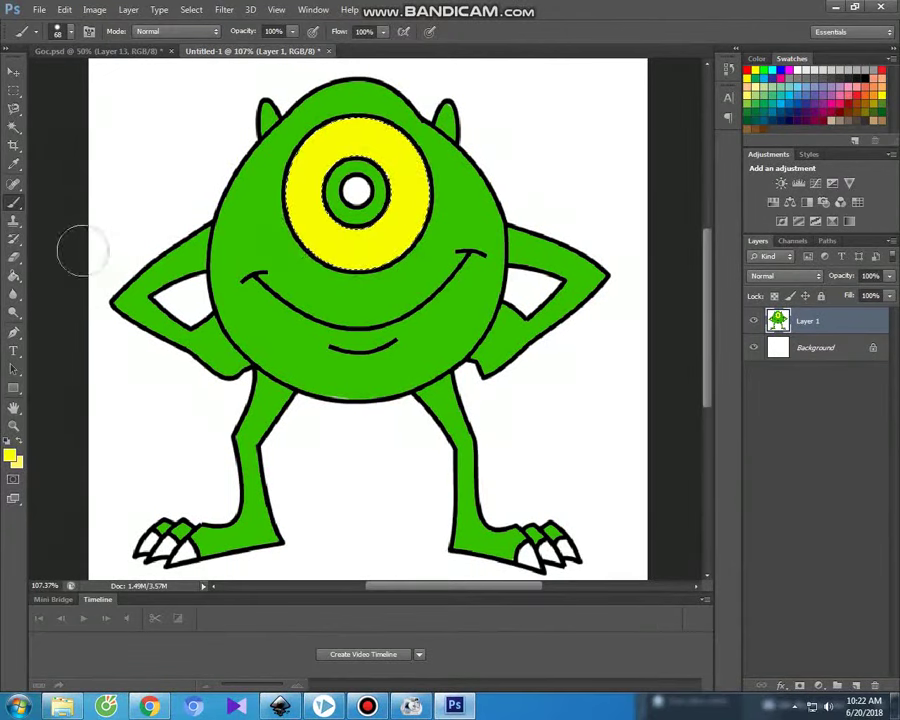
Set the foreground to black and Magic Wand-select the left foot's claws
click(10, 456)
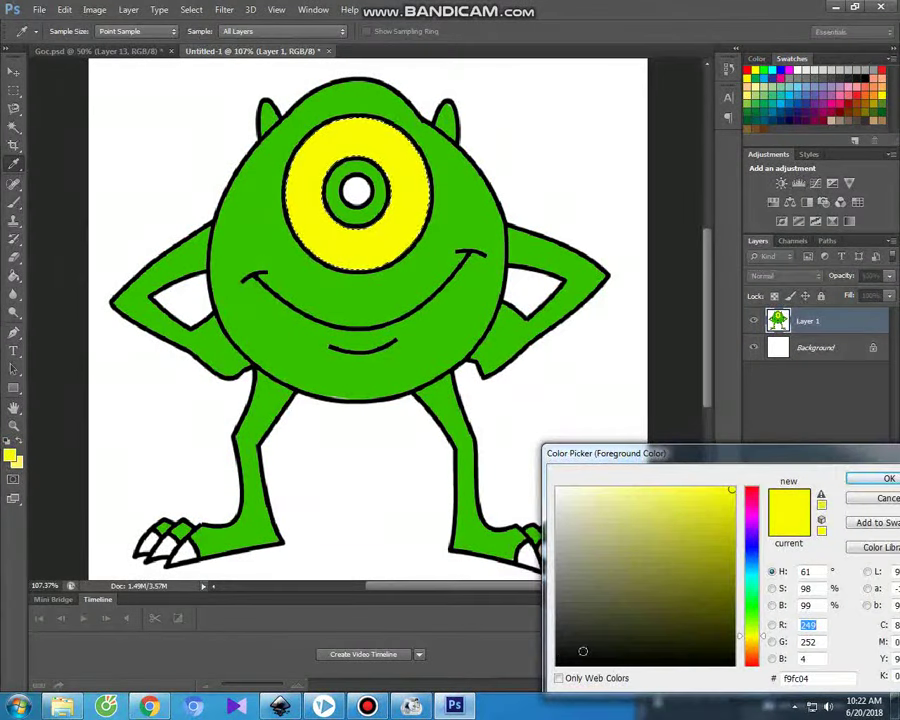
click(870, 478)
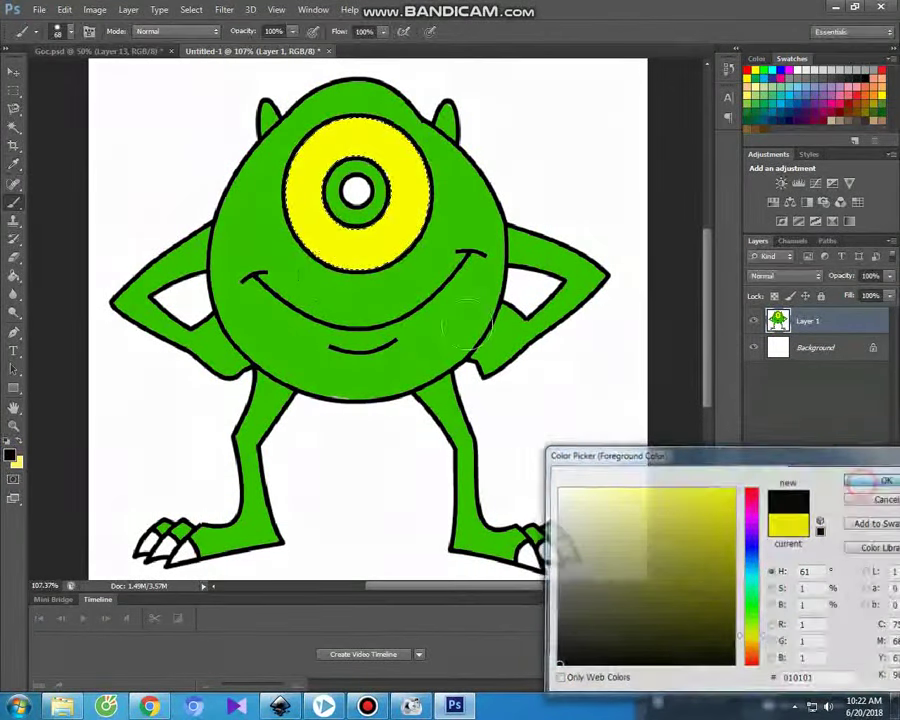
click(14, 126)
click(145, 545)
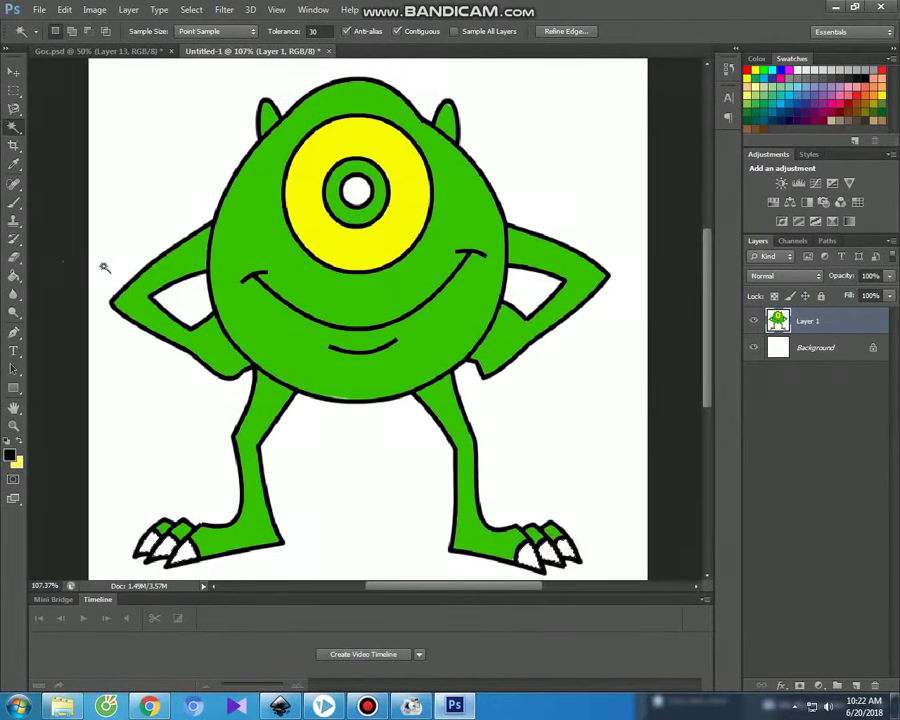
Brush the claws black, then bring the VideoScribe fish scribe to the front
click(14, 202)
drag(127, 525, 215, 553)
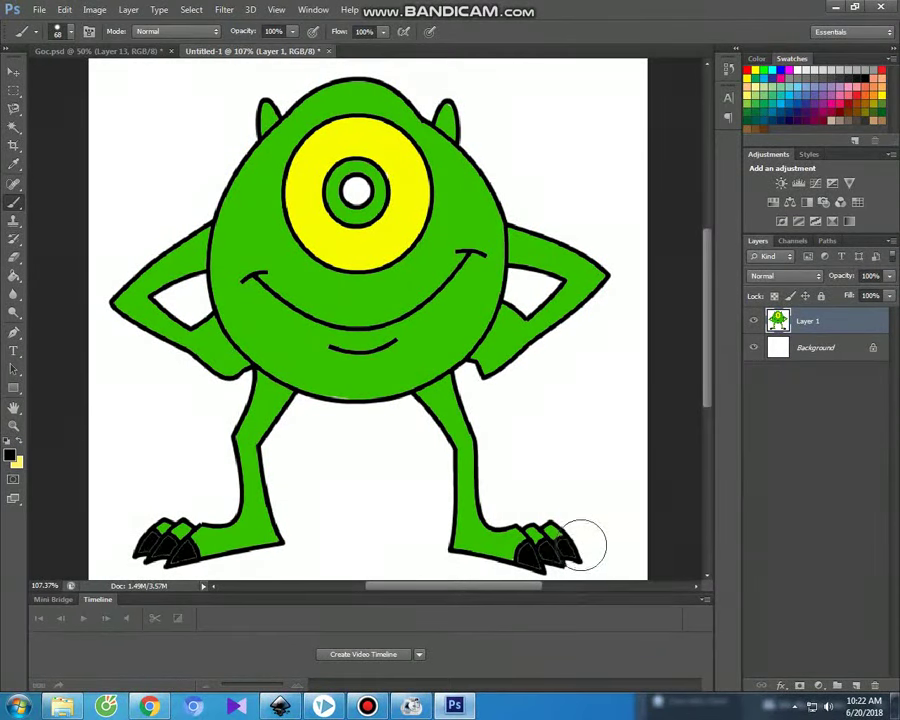
mouse_move(454, 706)
click(368, 706)
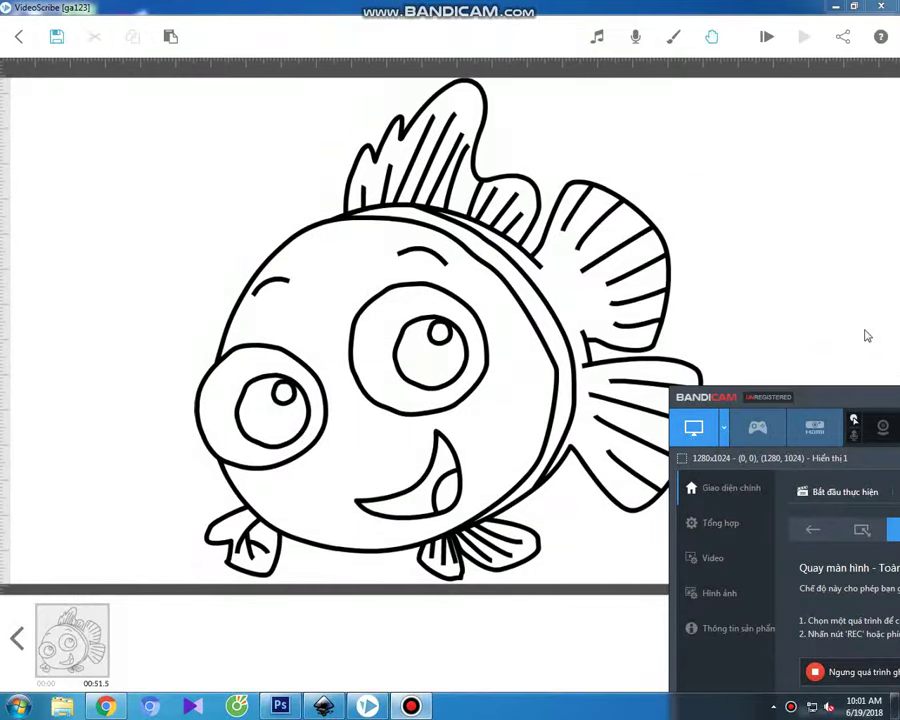
click(861, 322)
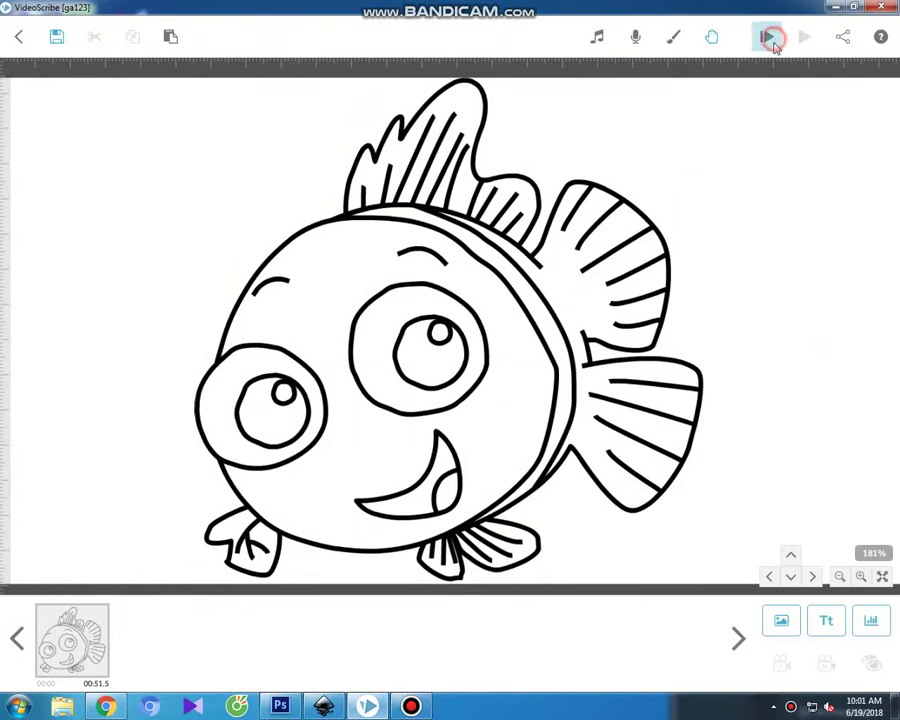
Play the fish drawing's hand-drawn preview through, then exit it with Escape
click(771, 42)
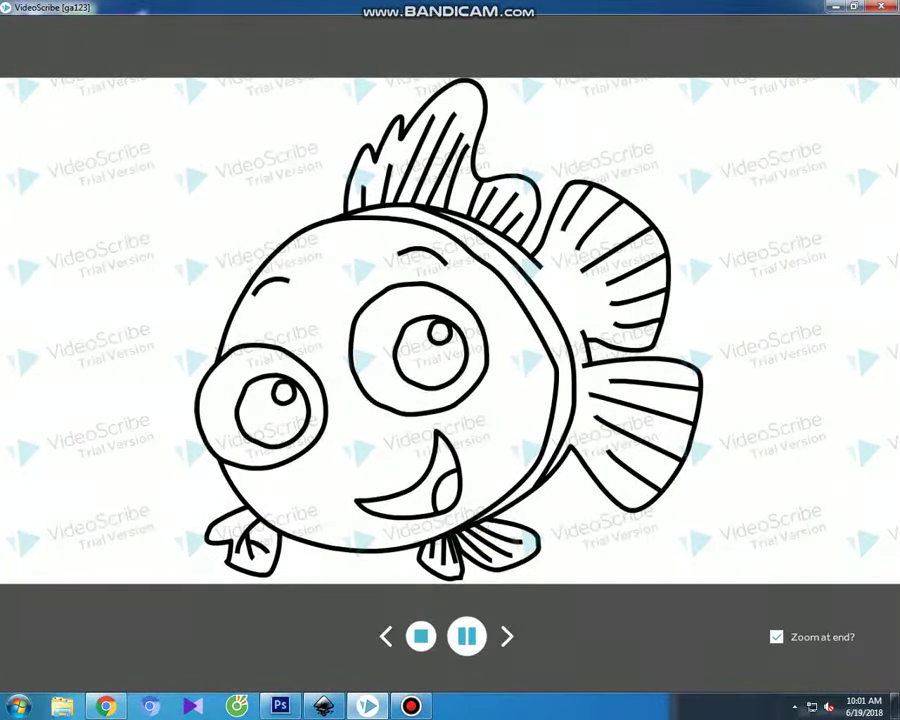
key(Escape)
click(411, 706)
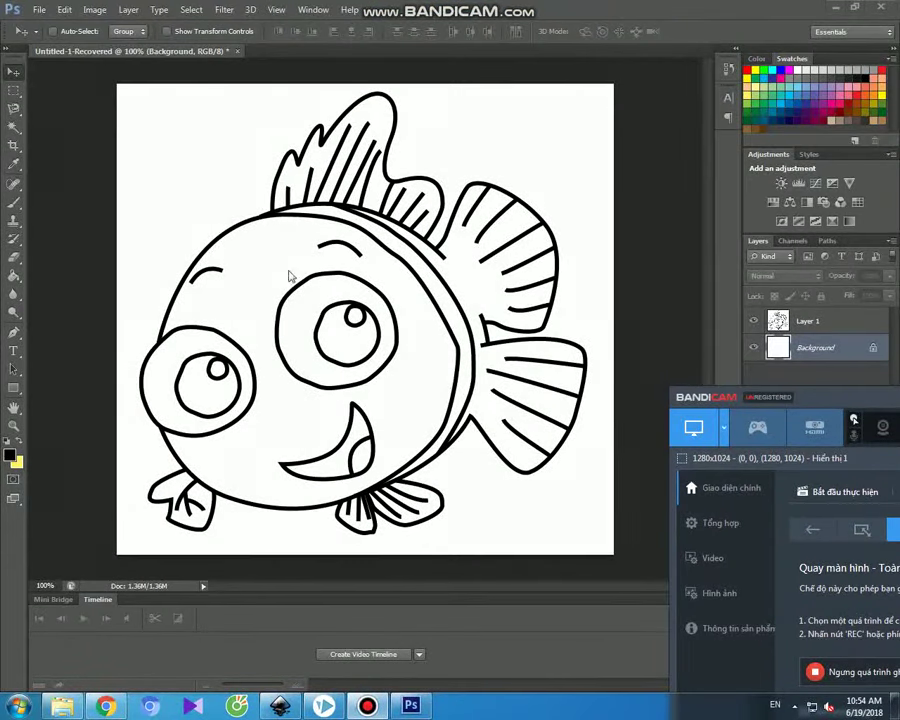
On Layer 1, fill both fish pupils solid black, keeping their white highlights
click(15, 128)
click(338, 343)
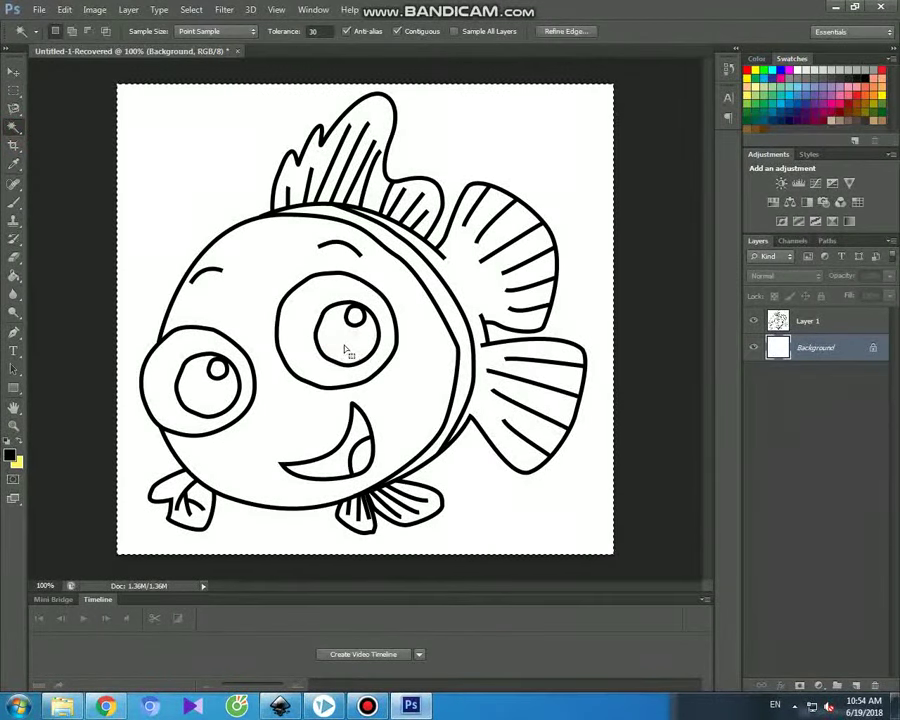
click(805, 322)
key(ctrl+d)
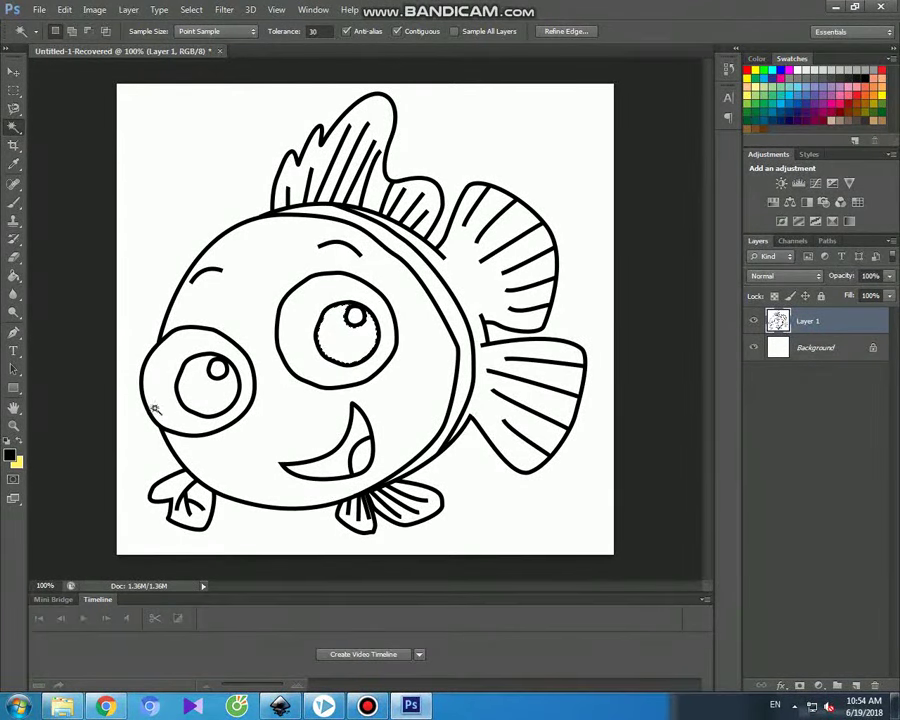
click(14, 201)
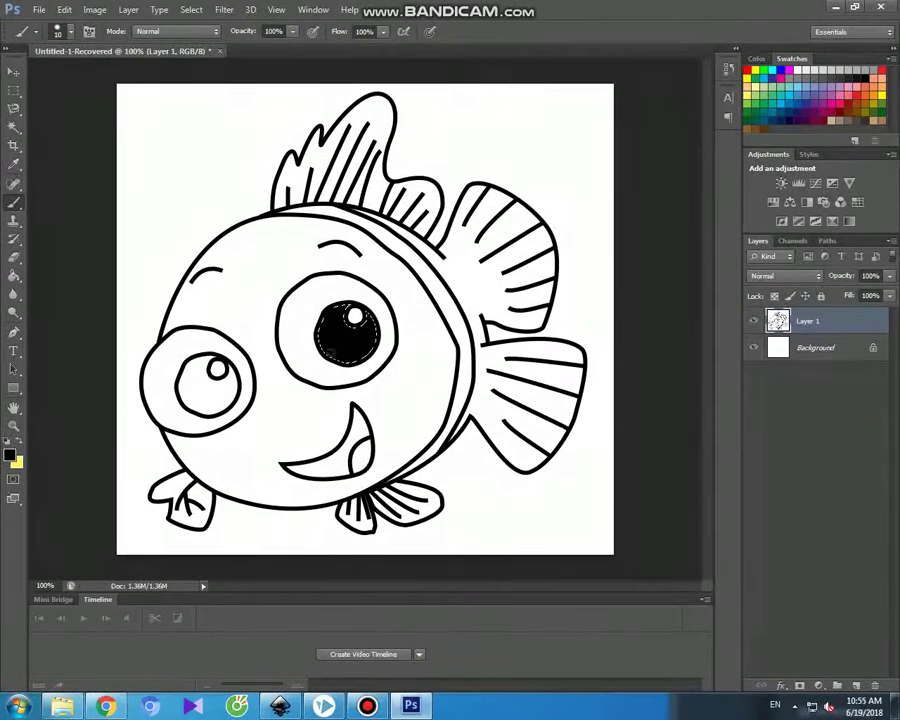
click(15, 128)
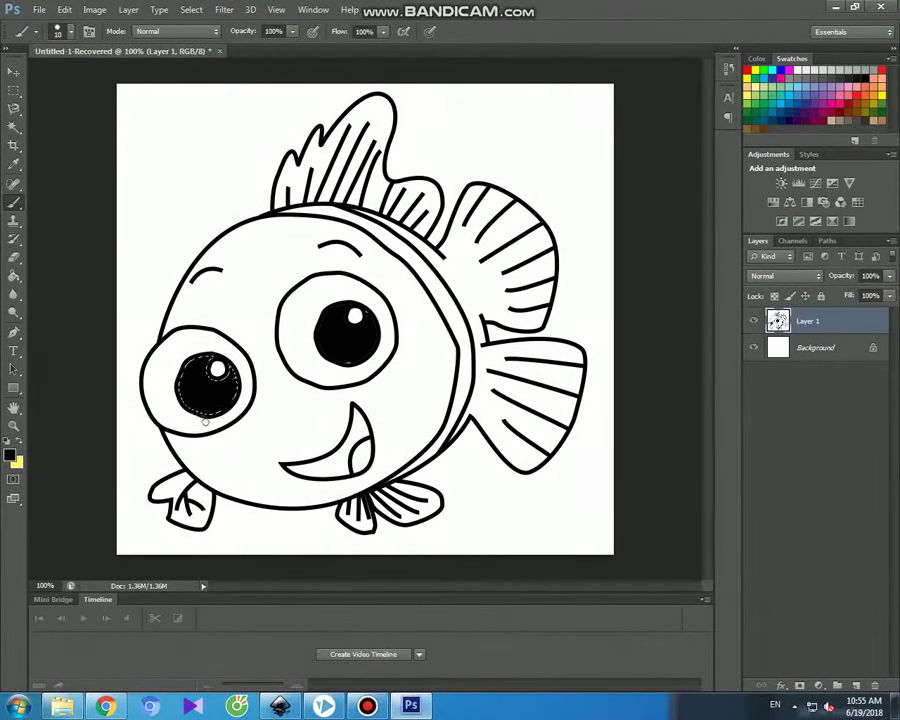
click(367, 706)
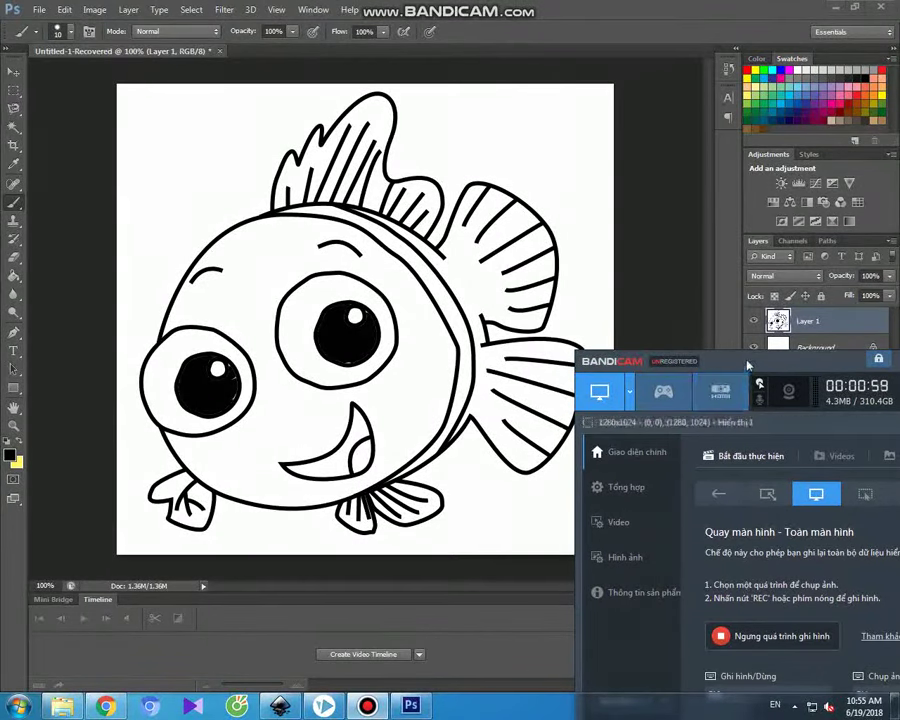
Drag the Bandicam window aside and shrink it to the compact recording bar
mouse_move(748, 364)
mouse_down()
mouse_move(786, 288)
mouse_move(609, 271)
mouse_up()
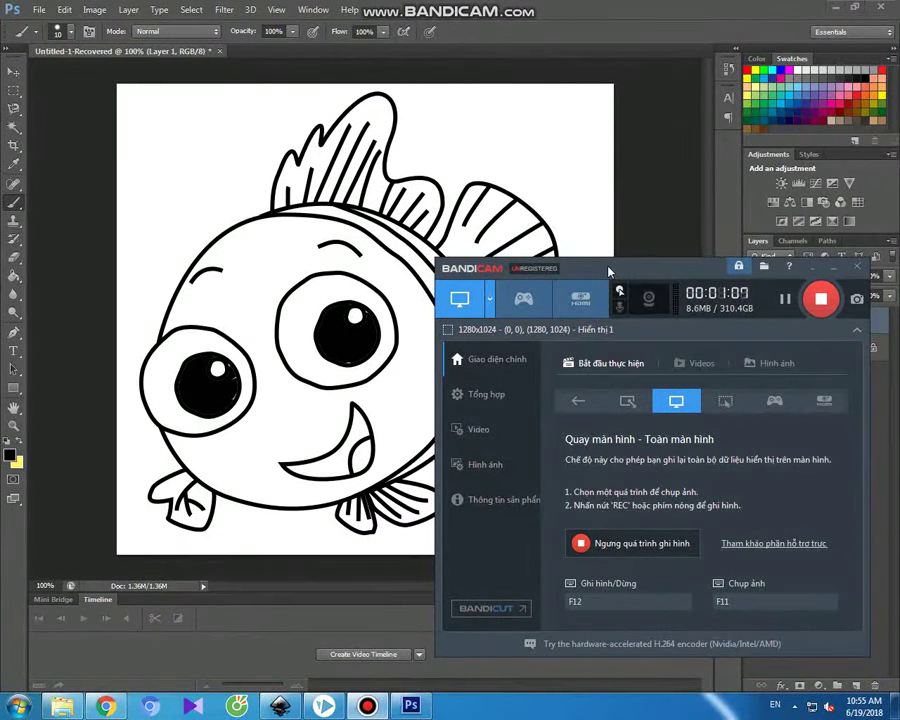
drag(609, 271, 609, 268)
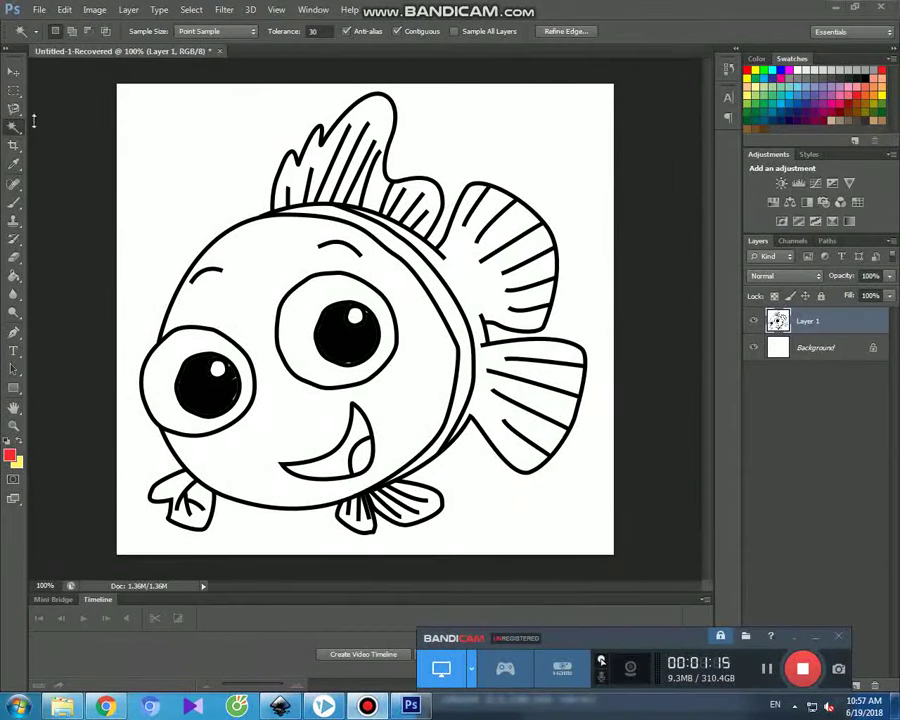
Set the Brush tool size to 62 px
click(14, 202)
click(70, 31)
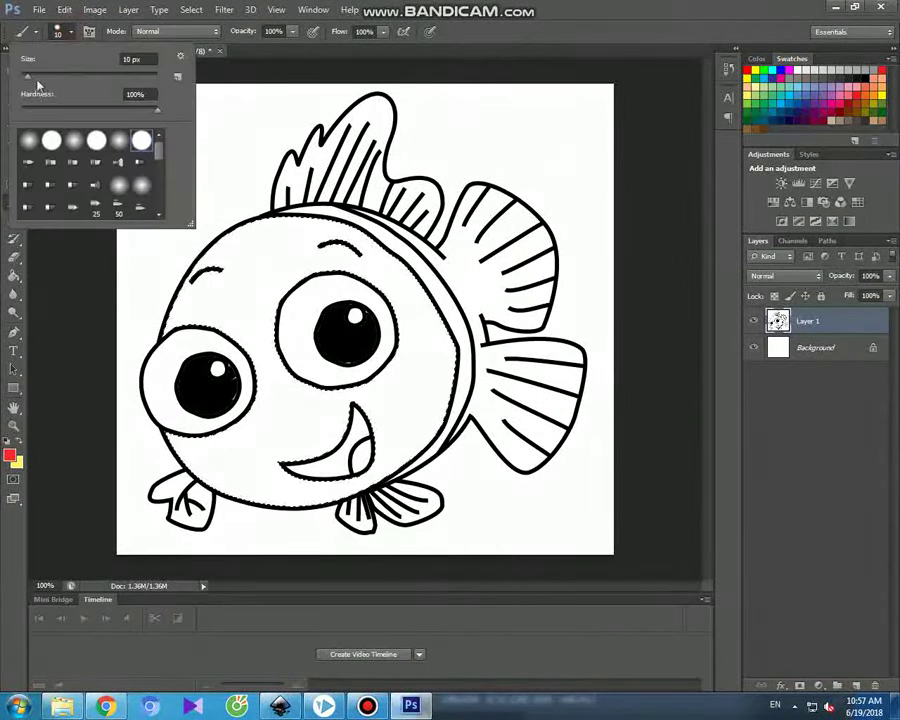
drag(59, 80, 63, 78)
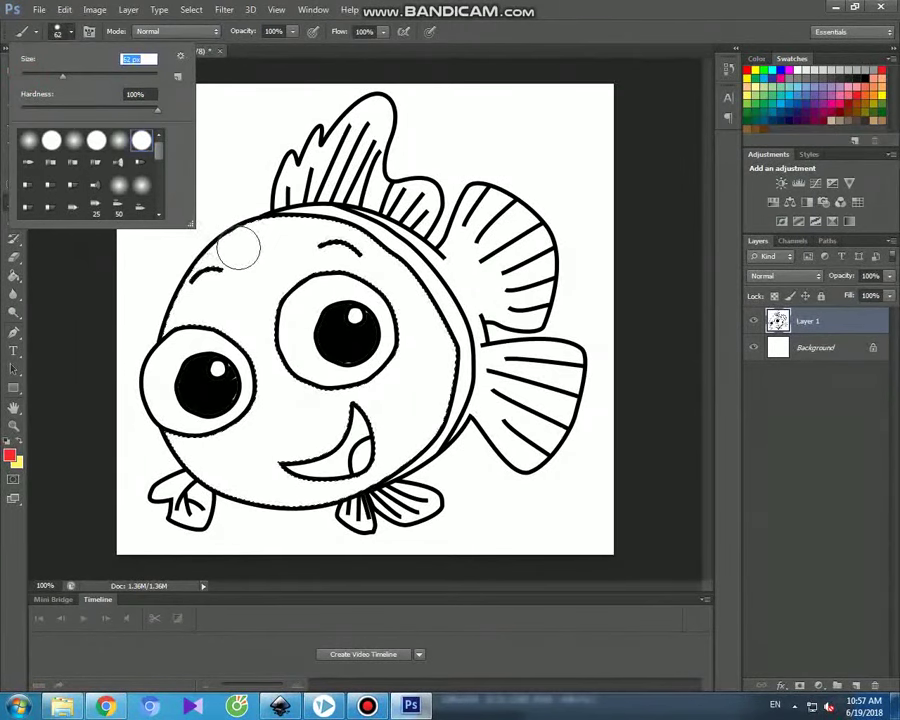
Brush red over the fish's head, between and below the eyes and around the mouth
click(250, 190)
mouse_move(282, 228)
mouse_down()
mouse_move(213, 258)
mouse_move(301, 251)
mouse_move(185, 290)
mouse_move(262, 287)
mouse_up()
drag(268, 339, 276, 396)
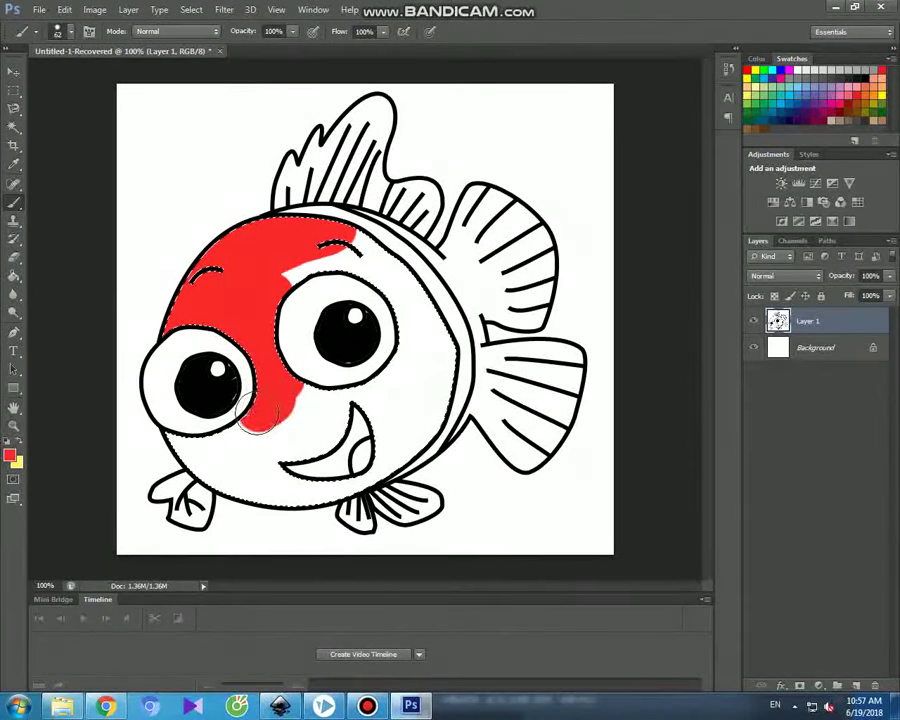
mouse_move(200, 455)
mouse_down()
mouse_move(285, 445)
mouse_move(225, 465)
mouse_move(321, 472)
mouse_move(412, 462)
mouse_move(437, 425)
mouse_move(432, 330)
mouse_move(405, 290)
mouse_move(361, 251)
mouse_move(292, 262)
mouse_up()
mouse_move(408, 345)
mouse_down()
mouse_move(395, 395)
mouse_move(370, 420)
mouse_up()
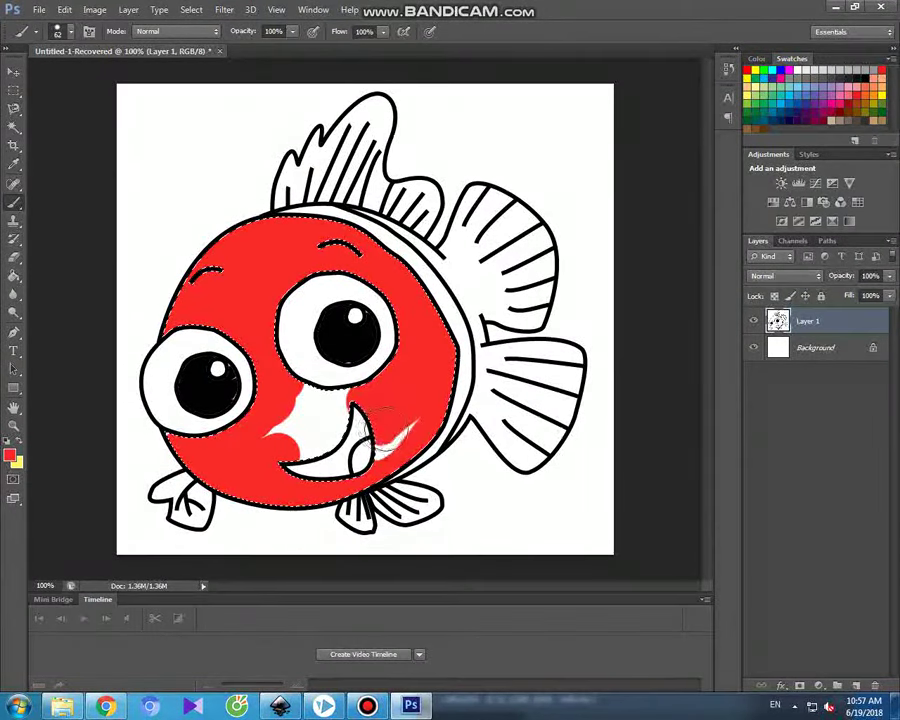
drag(358, 400, 302, 404)
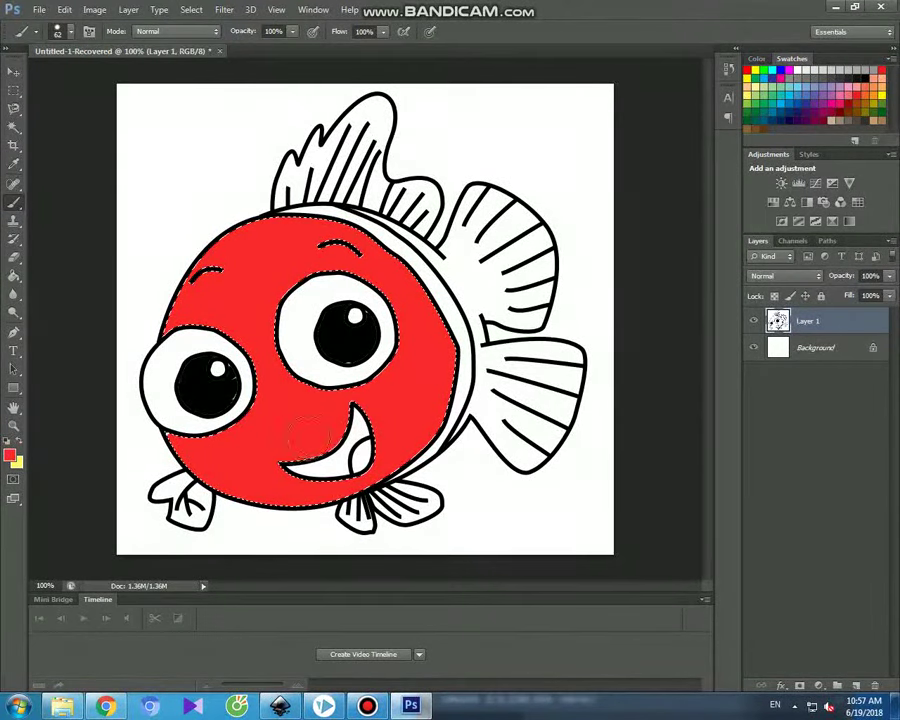
key(w)
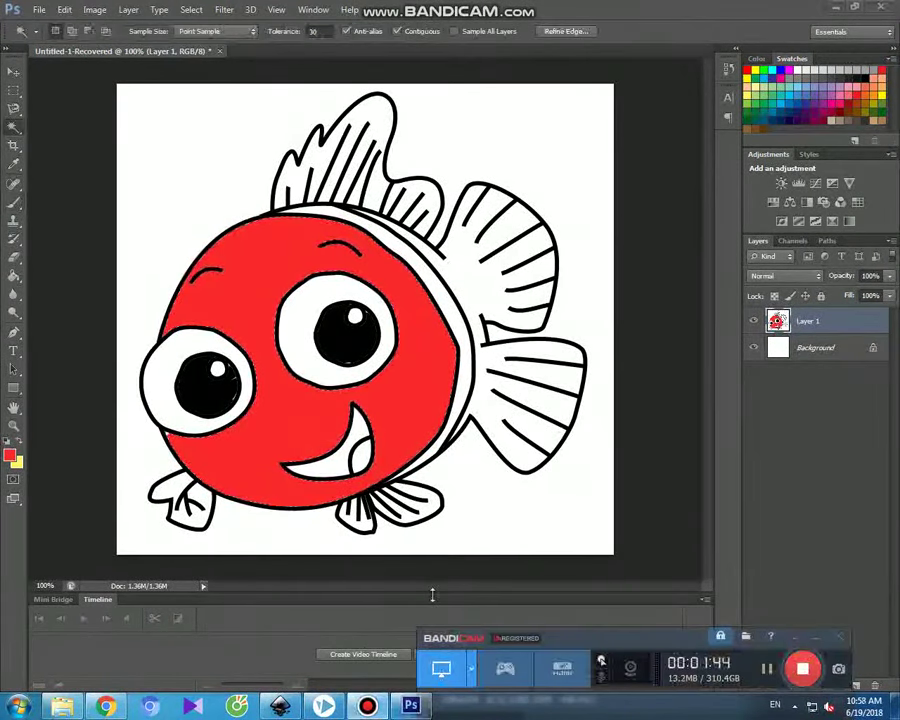
Magic Wand-select the dorsal, tail, bottom and left fins together
click(392, 207)
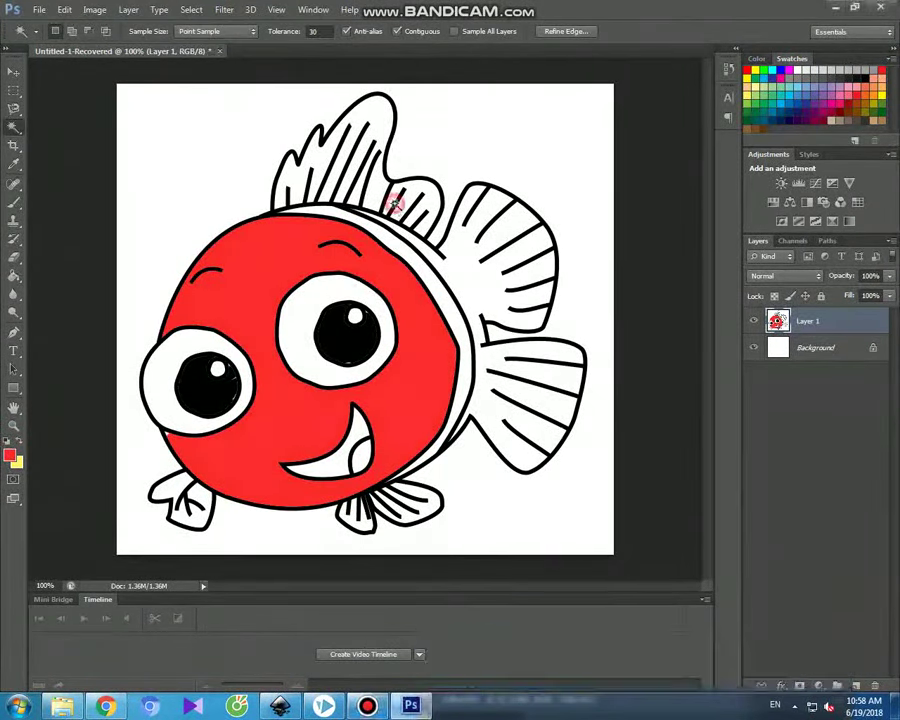
shift+click(436, 226)
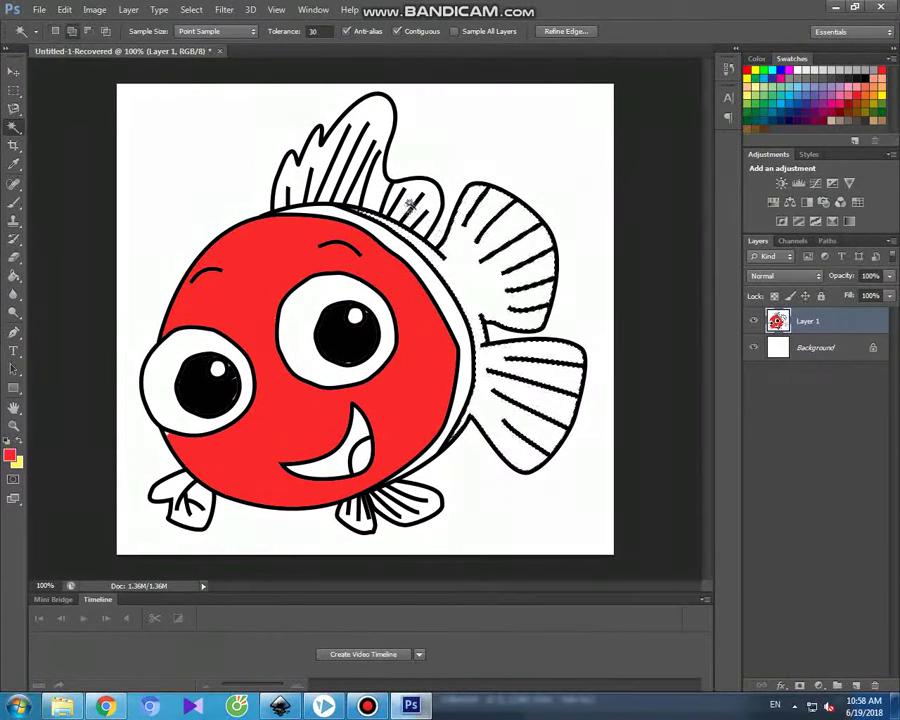
shift+click(376, 196)
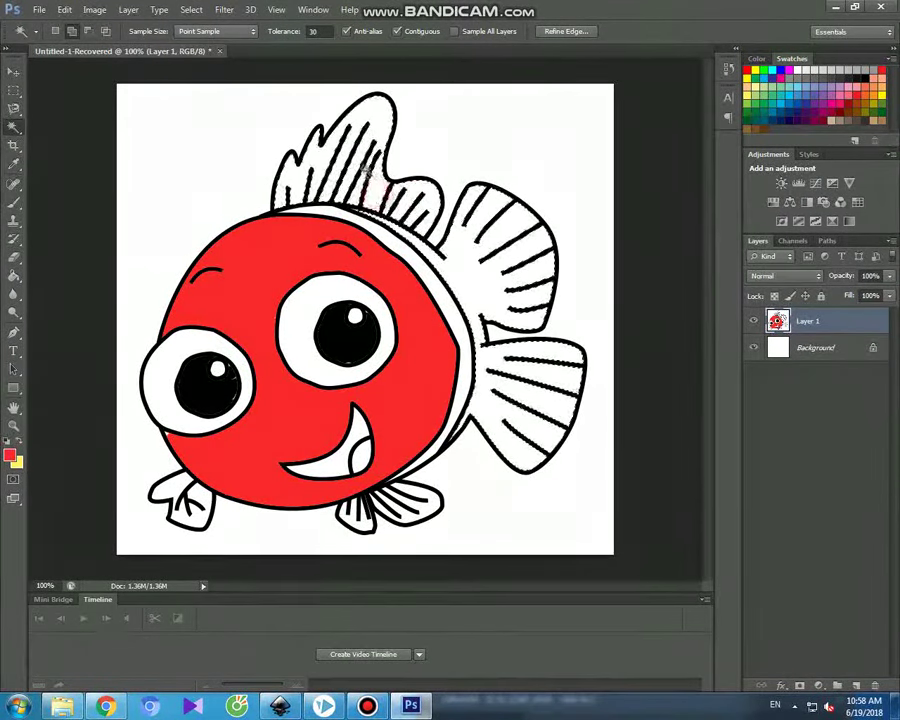
shift+click(429, 509)
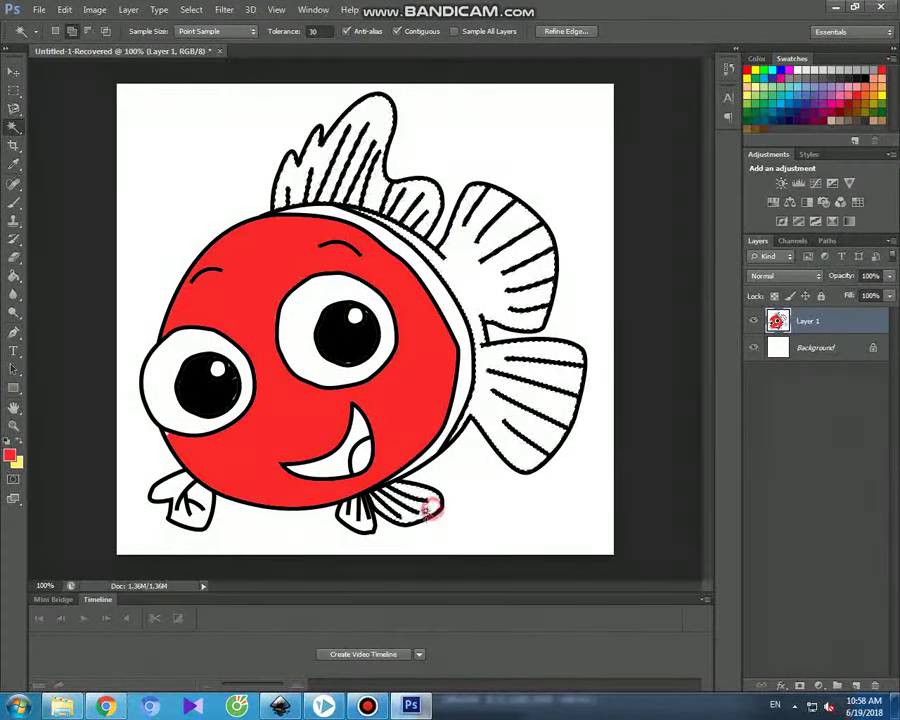
shift+click(358, 524)
shift+click(188, 514)
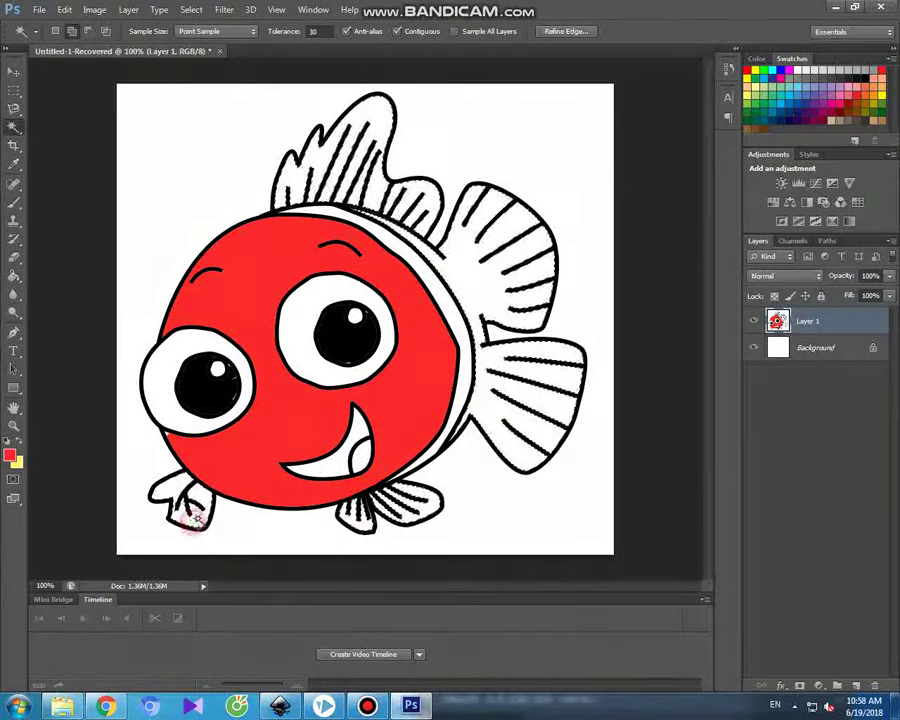
Brush red over the dorsal fin, tail fins, bottom fin and small left fin
click(18, 203)
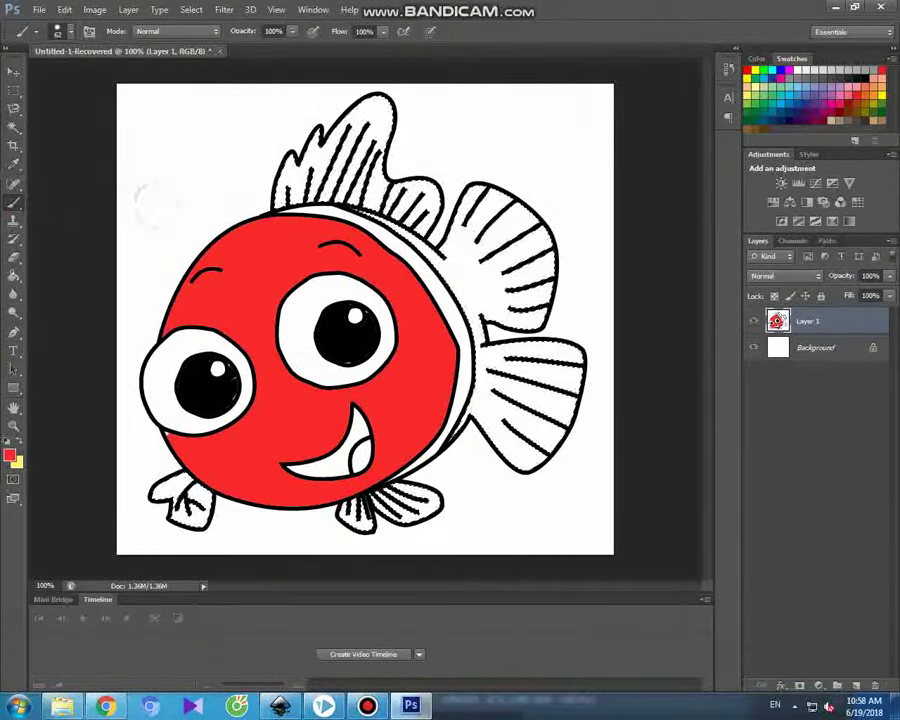
drag(330, 140, 259, 196)
drag(322, 130, 412, 124)
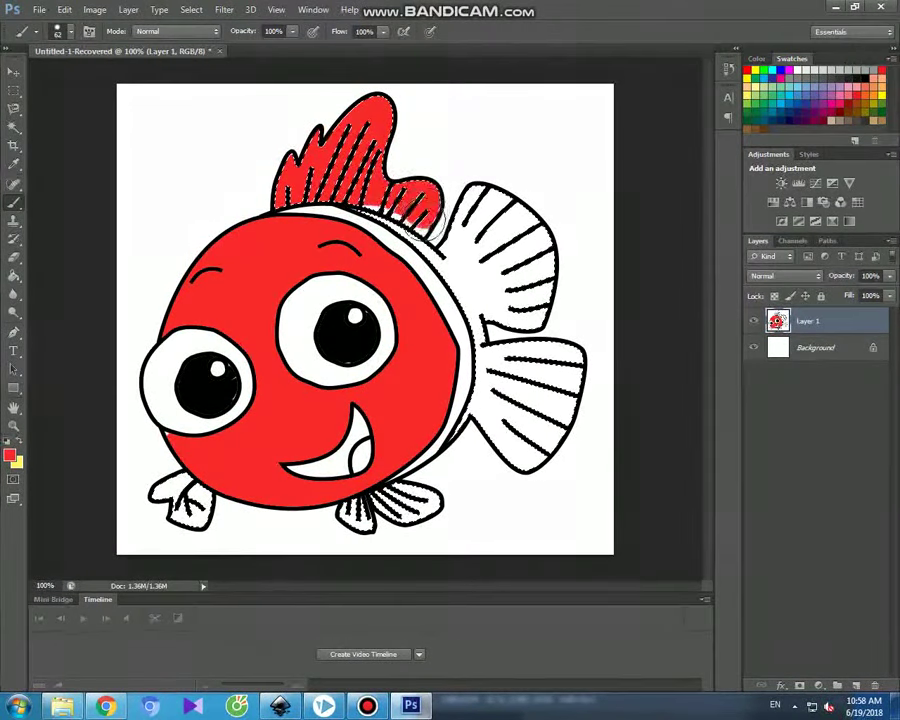
drag(398, 231, 479, 283)
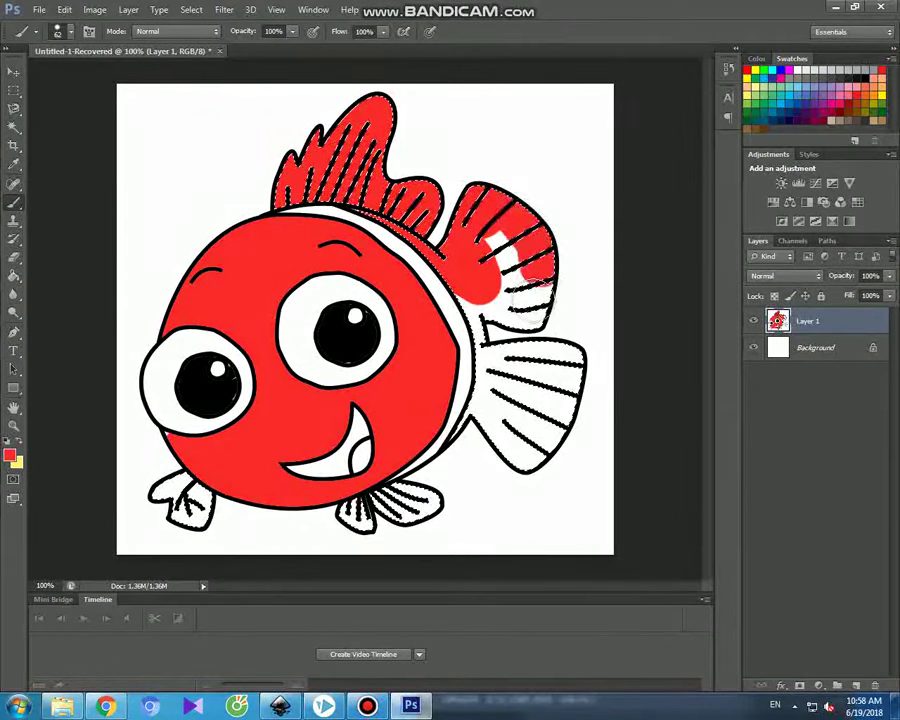
drag(490, 295, 497, 245)
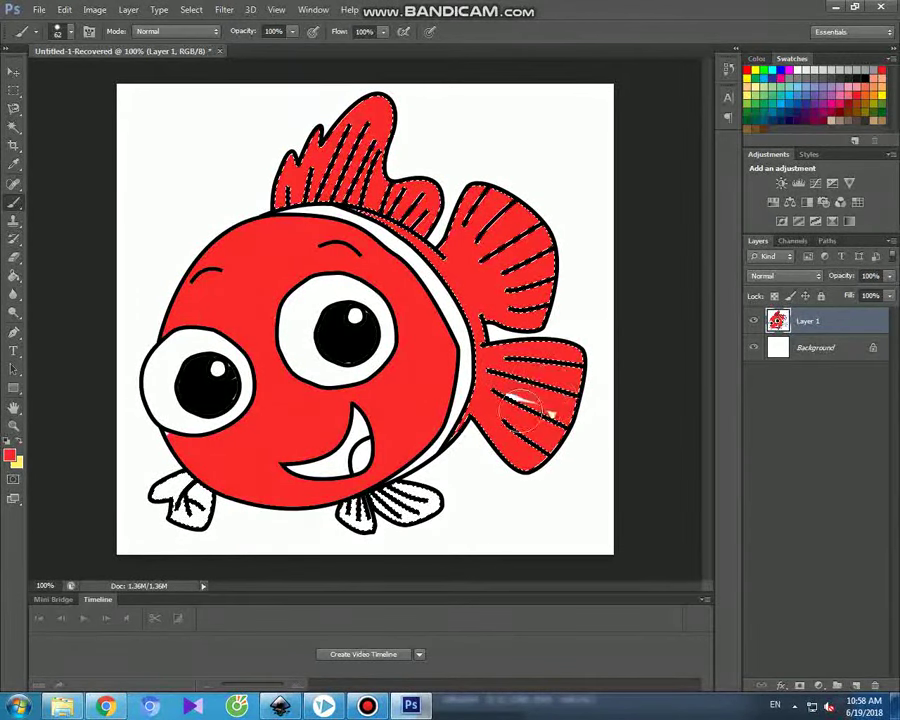
drag(438, 488, 358, 527)
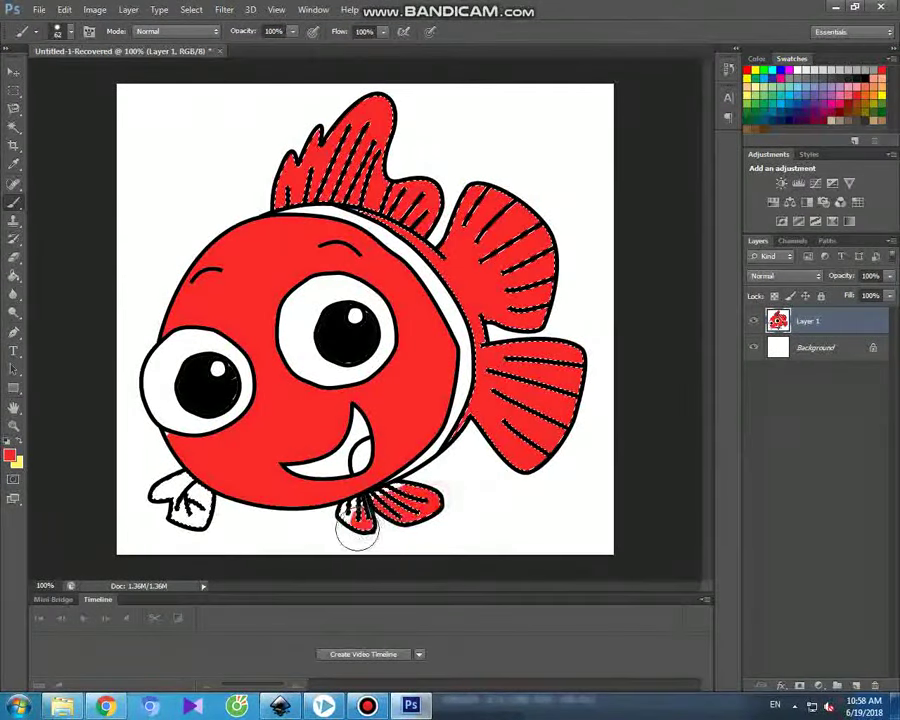
mouse_move(170, 470)
mouse_down()
mouse_move(205, 512)
mouse_move(158, 458)
mouse_up()
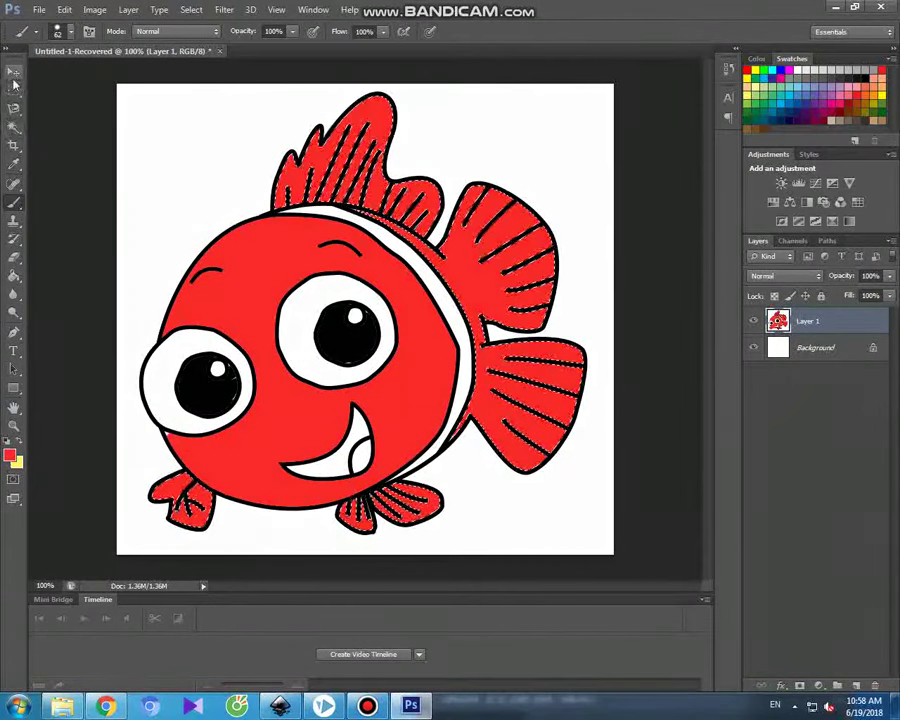
Select the white stripe behind the head and set the foreground to light grey
click(14, 126)
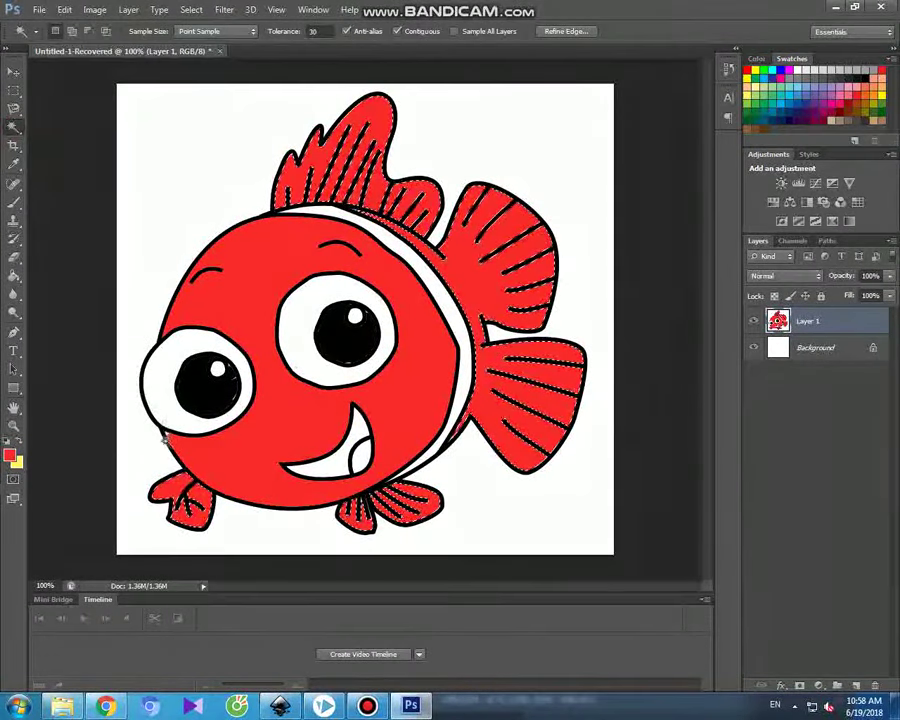
click(454, 326)
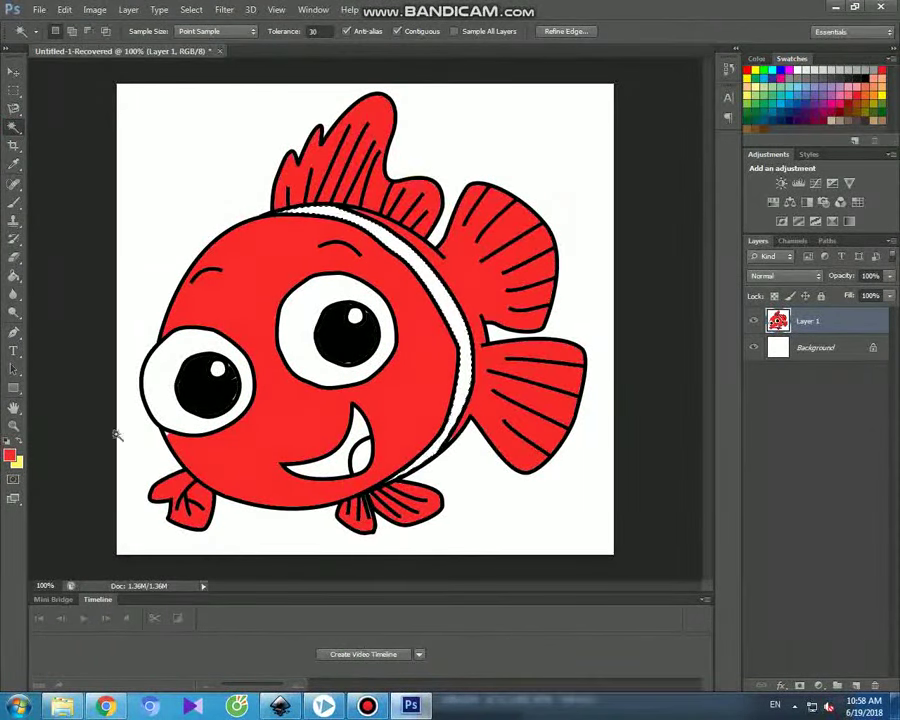
click(12, 457)
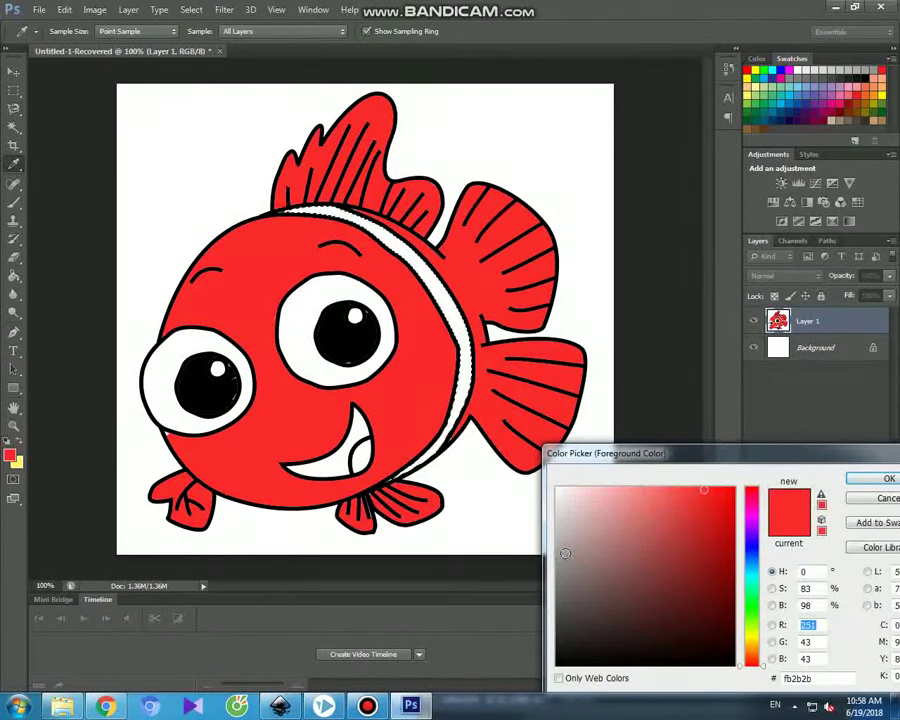
click(565, 553)
click(558, 541)
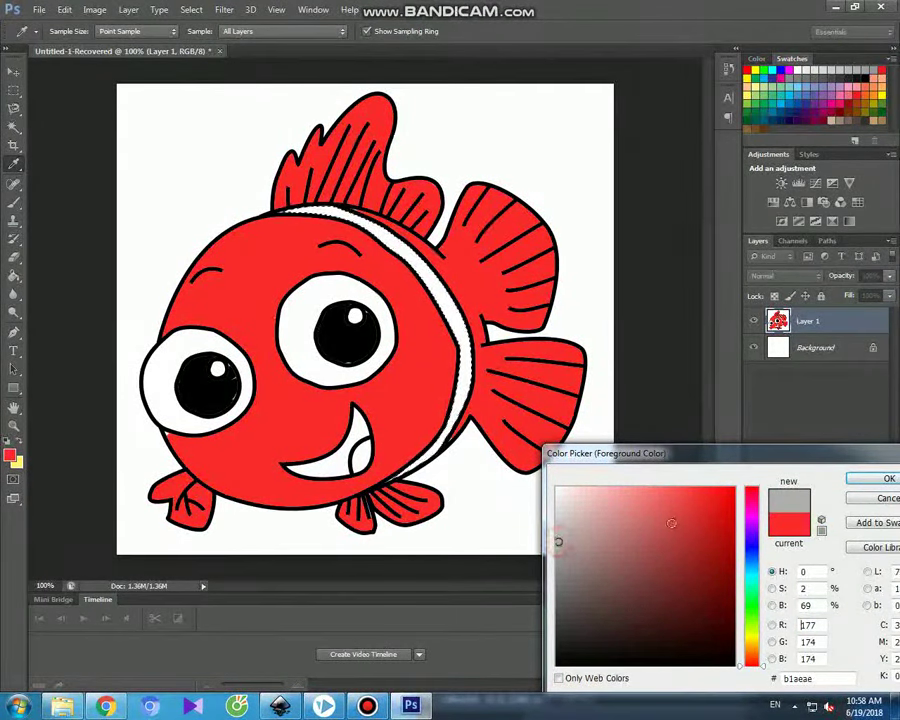
click(556, 520)
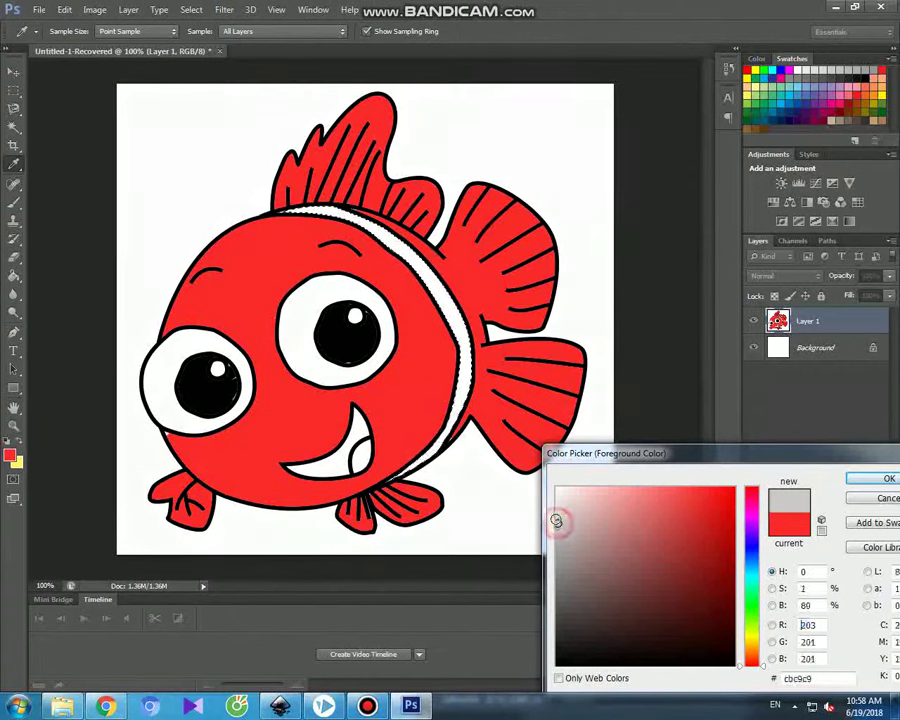
click(855, 480)
key(w)
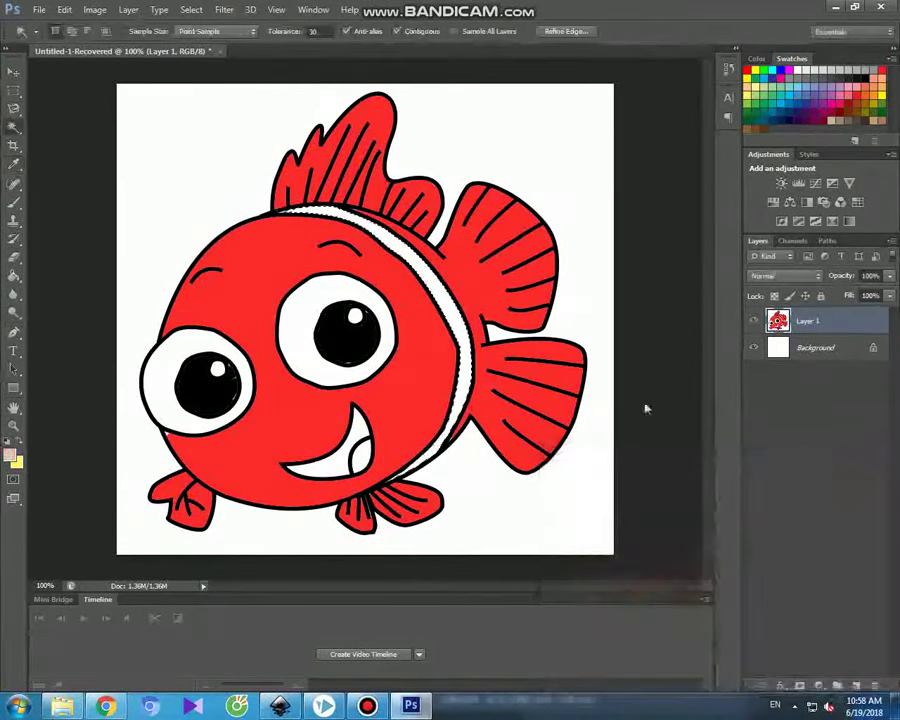
Brush the stripe grey, then switch over to the VideoScribe project
key(b)
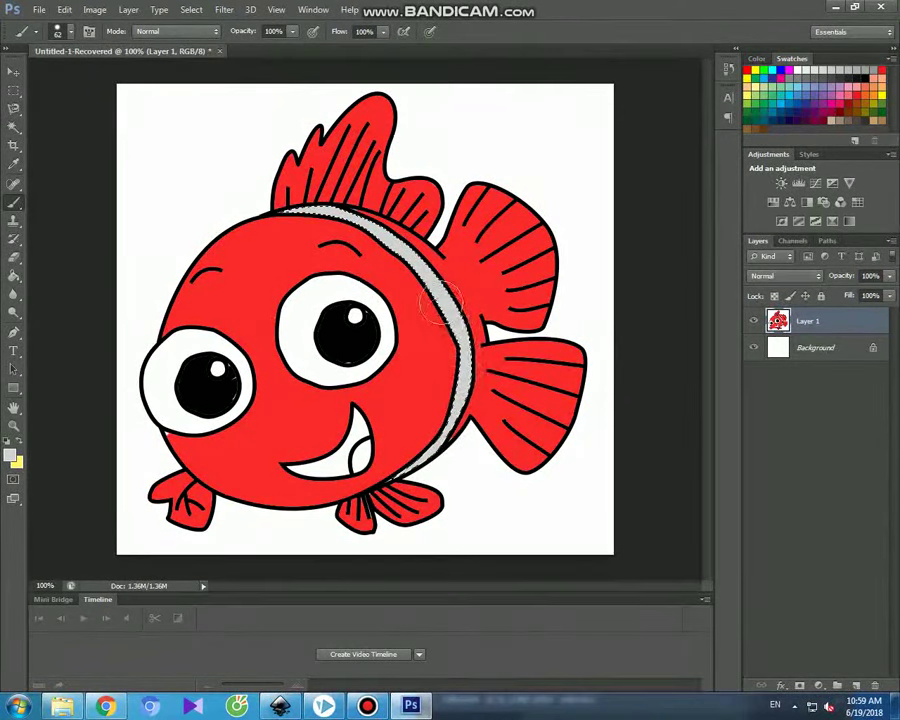
click(13, 72)
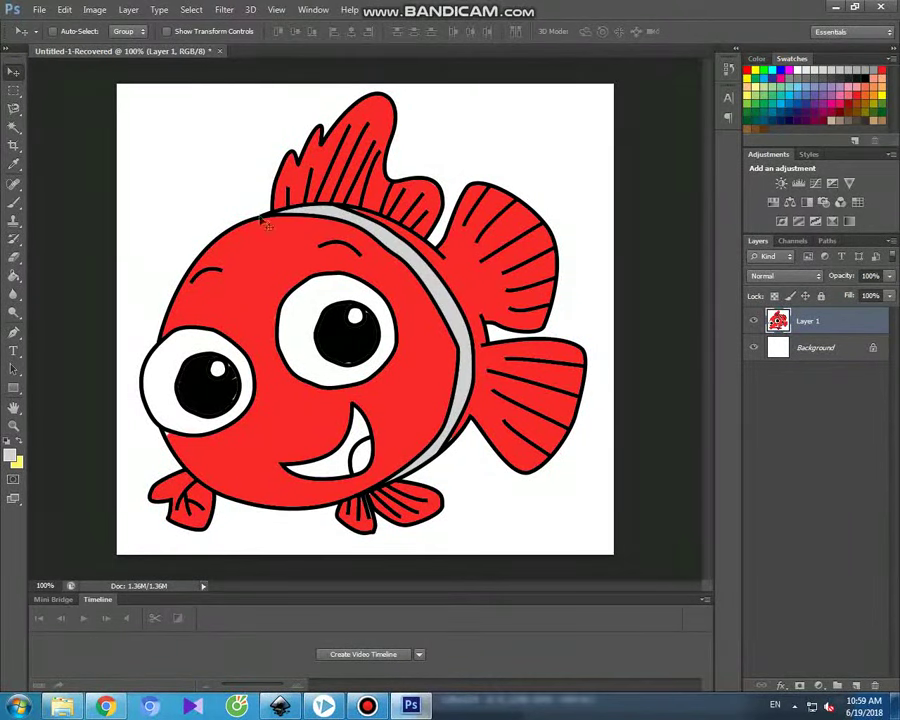
click(368, 706)
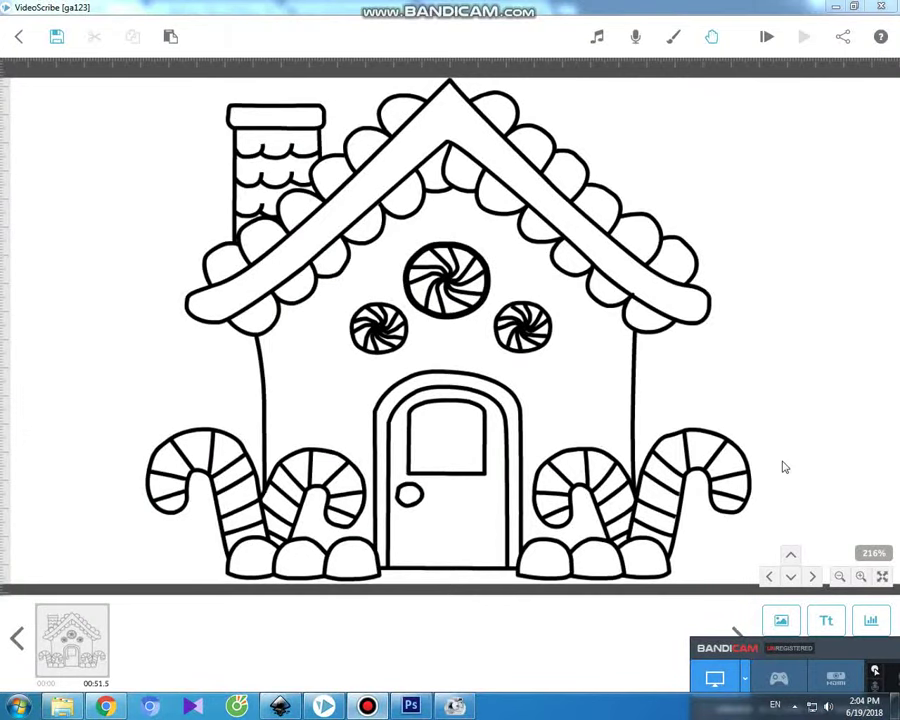
click(784, 465)
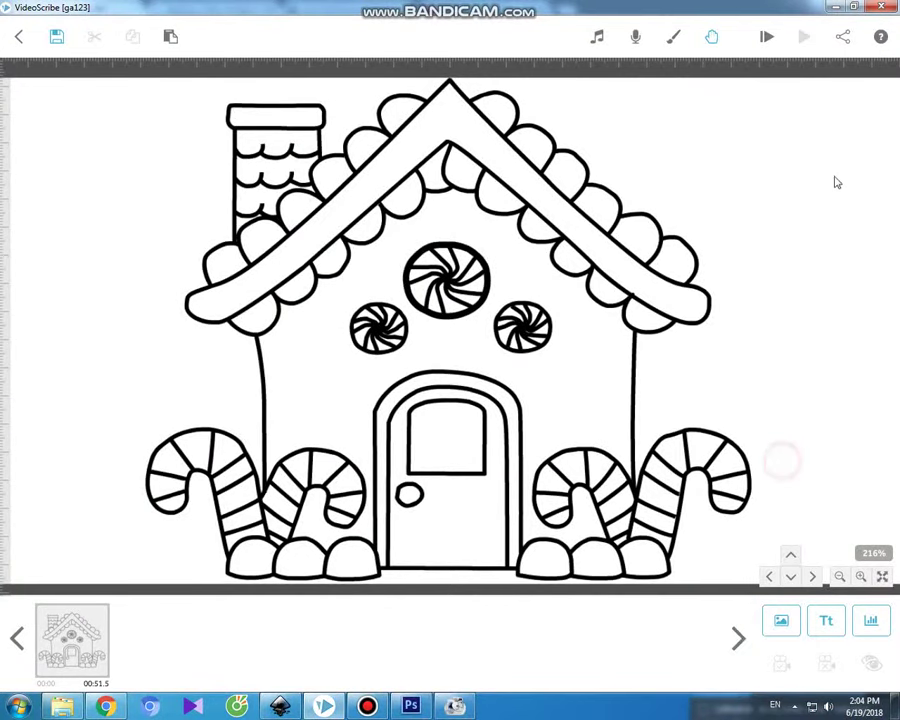
Play the gingerbread-house scribe preview in VideoScribe, then bring up the Bandicam recorder controls
click(764, 37)
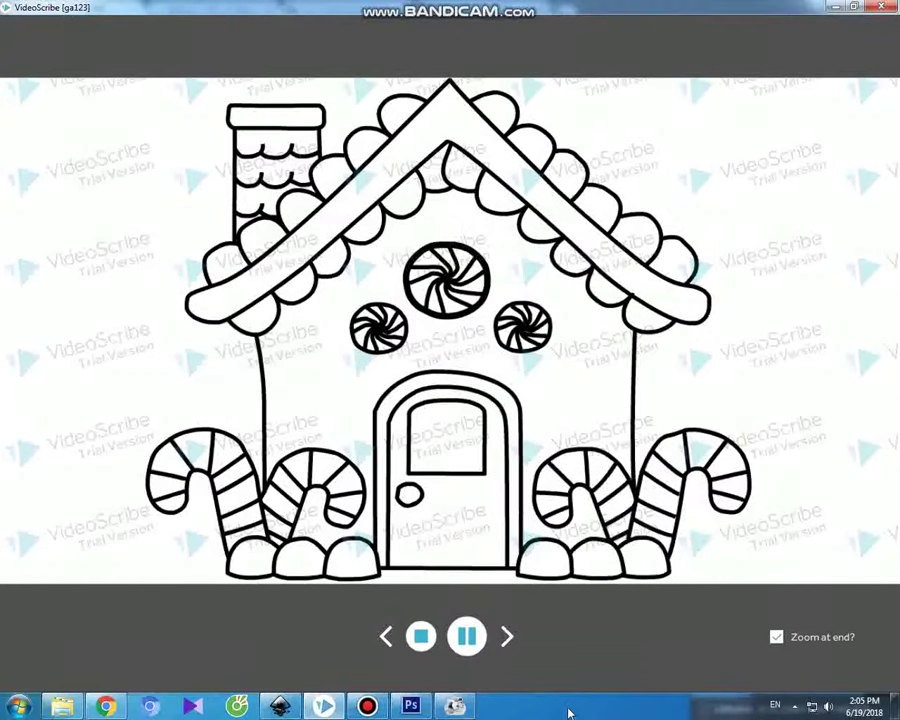
click(386, 710)
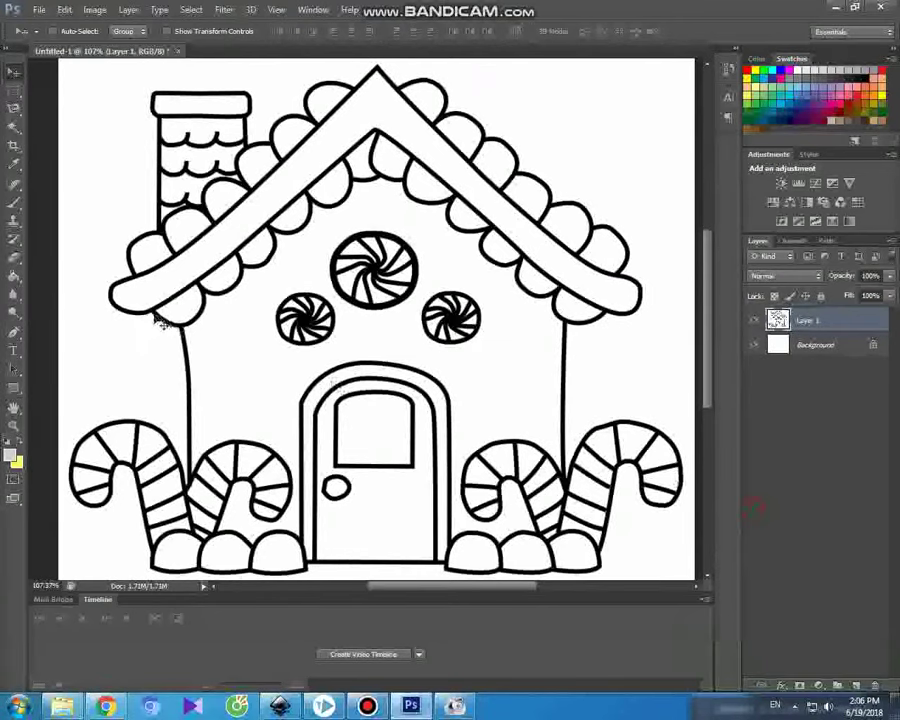
Magic Wand-select the left, roof-top and right roof-edge scallops together
click(12, 125)
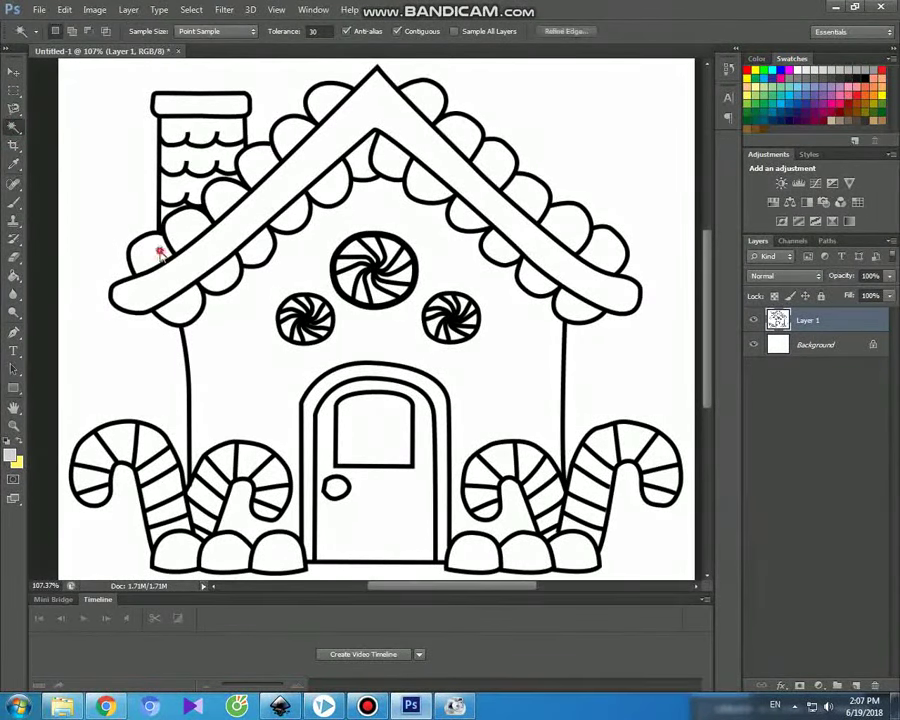
shift+click(222, 200)
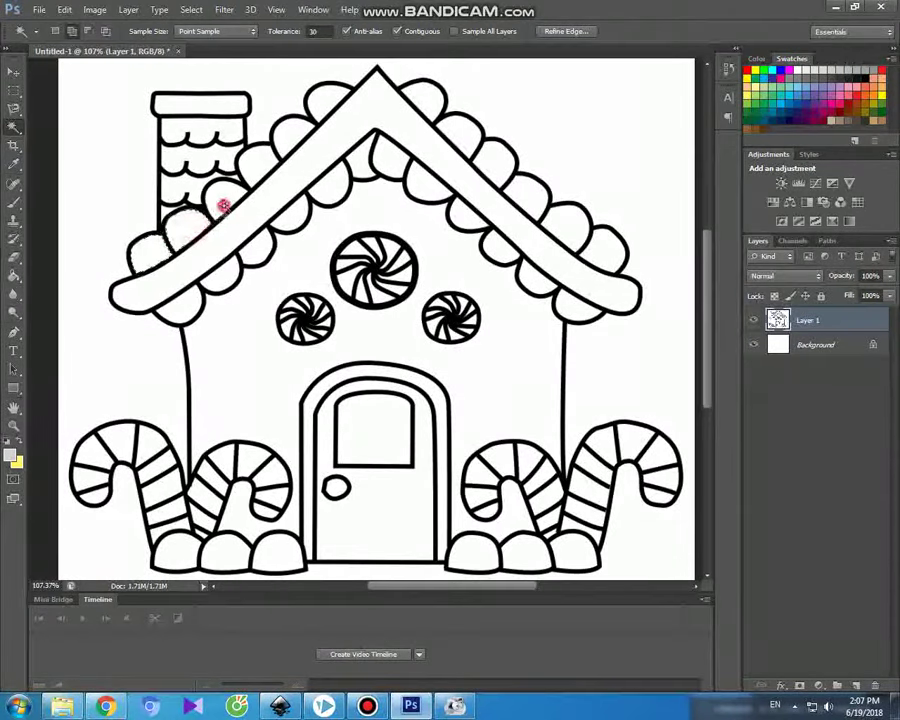
shift+click(295, 133)
shift+click(325, 95)
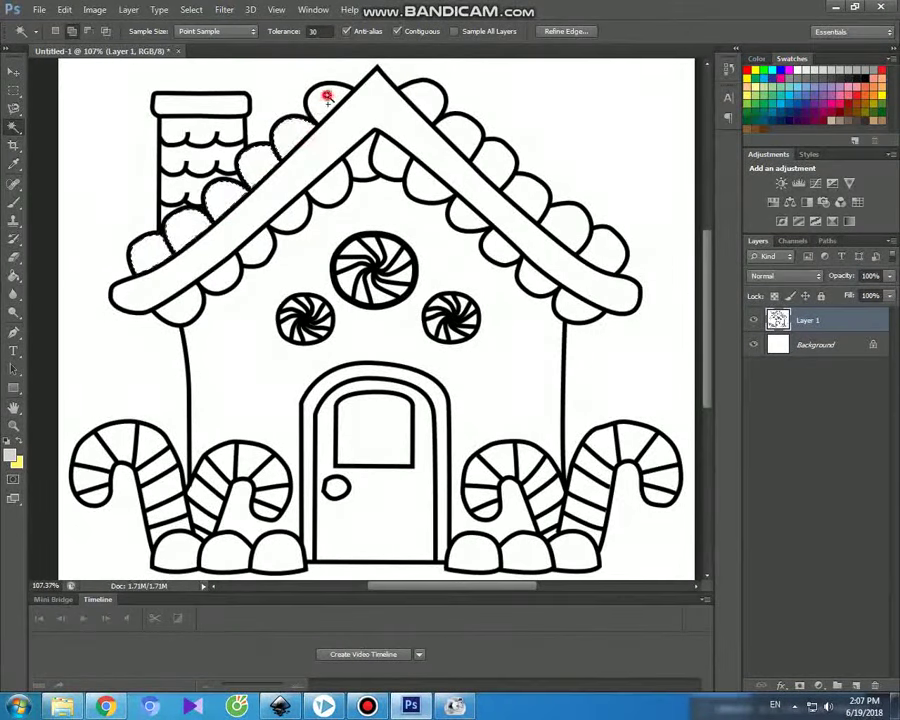
shift+click(420, 95)
shift+click(496, 157)
shift+click(526, 193)
shift+click(565, 227)
shift+click(616, 254)
Add the scallops under the roof and the chimney scallop to the selection
shift+click(578, 301)
shift+click(542, 281)
shift+click(511, 258)
shift+click(476, 222)
shift+click(428, 188)
click(334, 180)
click(222, 273)
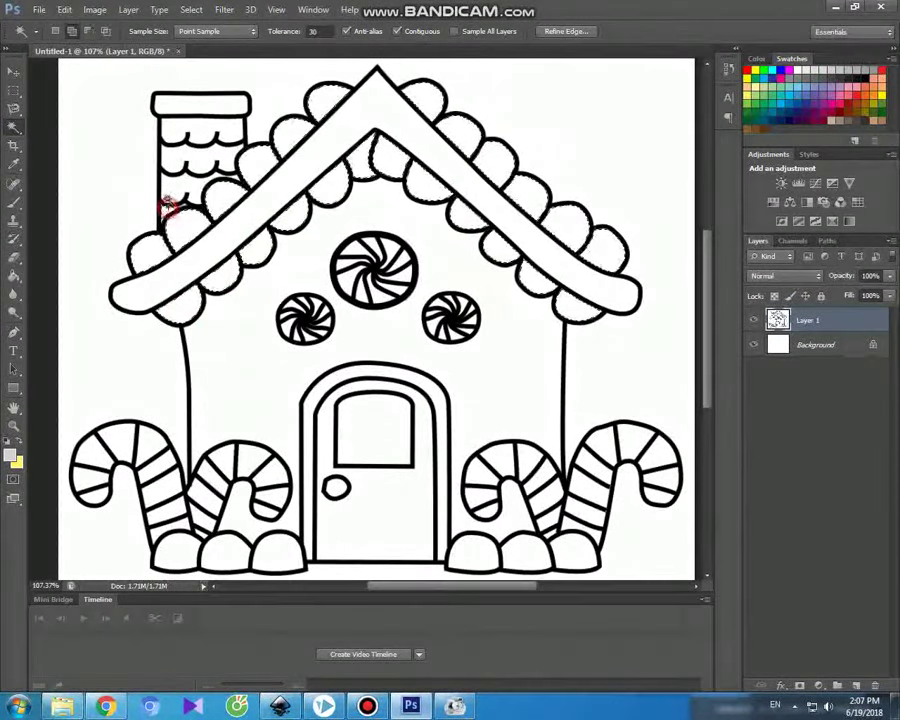
click(201, 136)
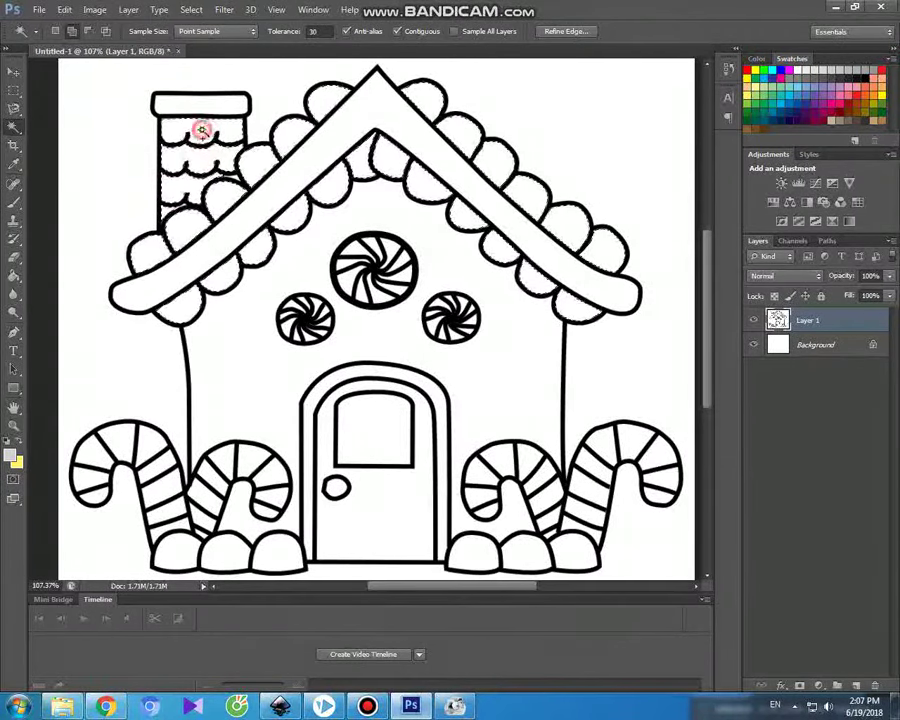
Set the foreground colour to red fc0202
click(16, 455)
click(733, 489)
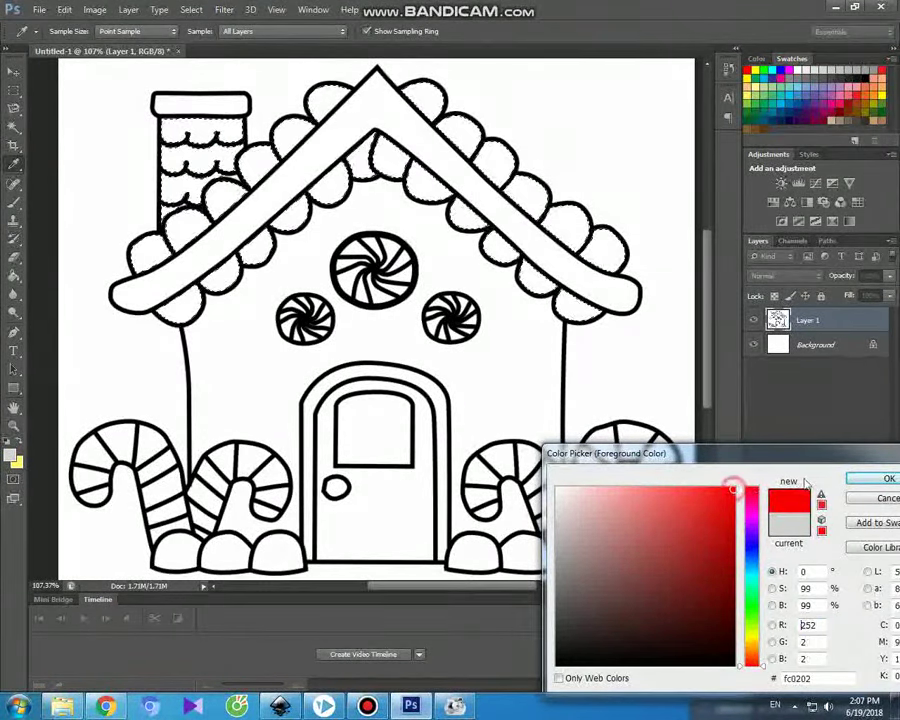
click(885, 479)
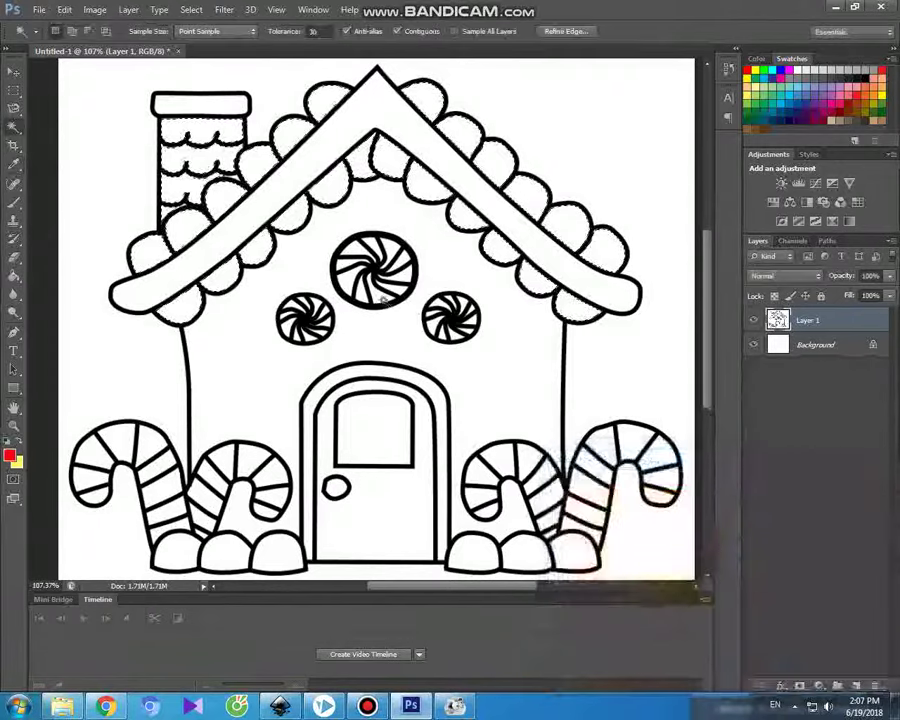
Brush red over the chimney and the roof scallops, left of the chimney through the right edge
click(14, 201)
mouse_move(190, 232)
mouse_down()
mouse_move(144, 247)
mouse_move(190, 135)
mouse_up()
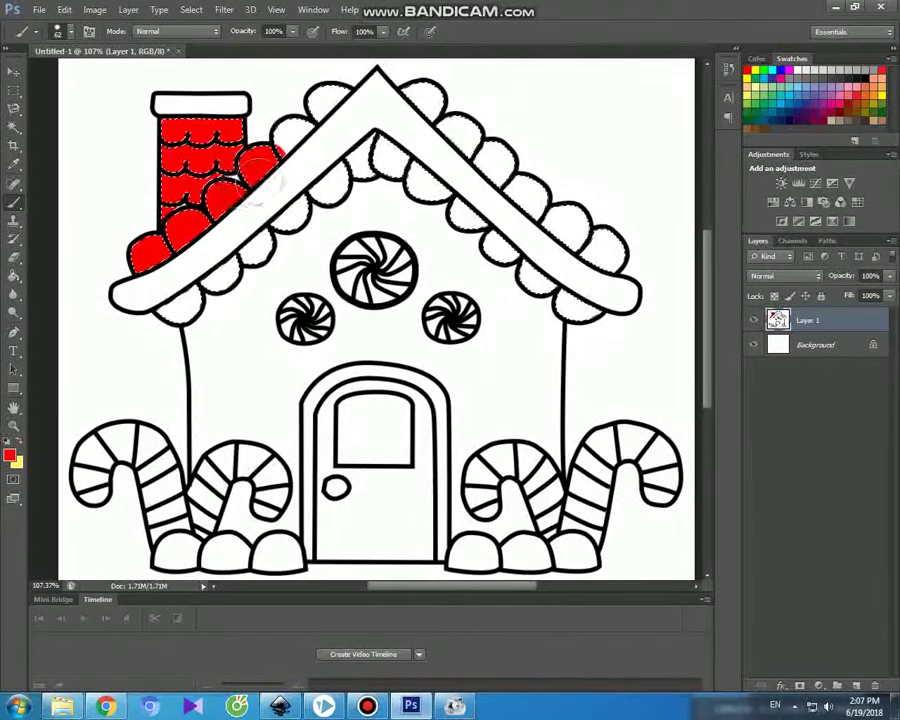
drag(295, 140, 342, 90)
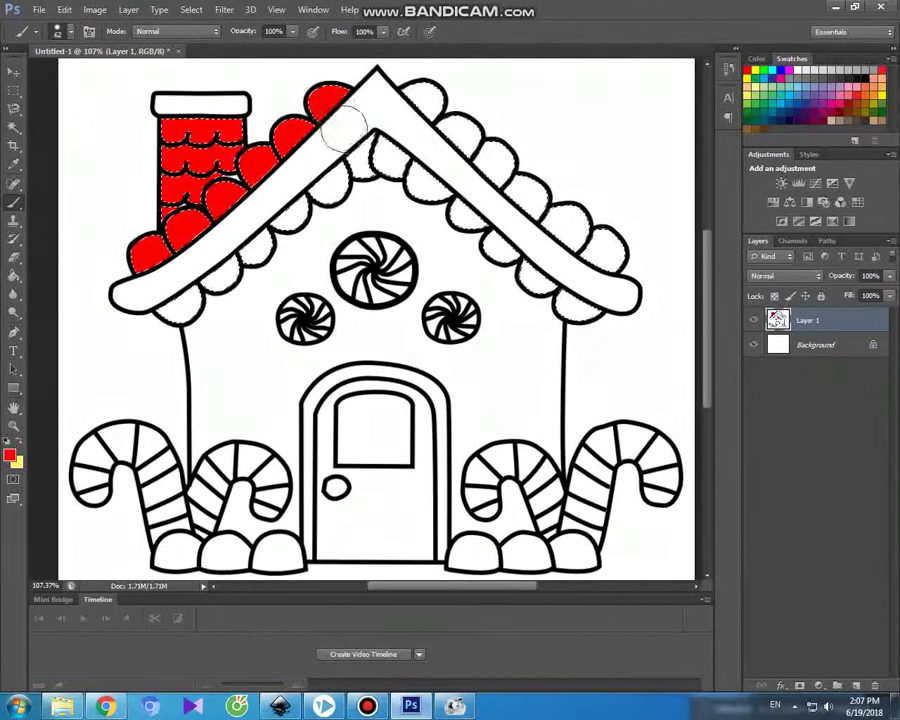
drag(369, 148, 160, 295)
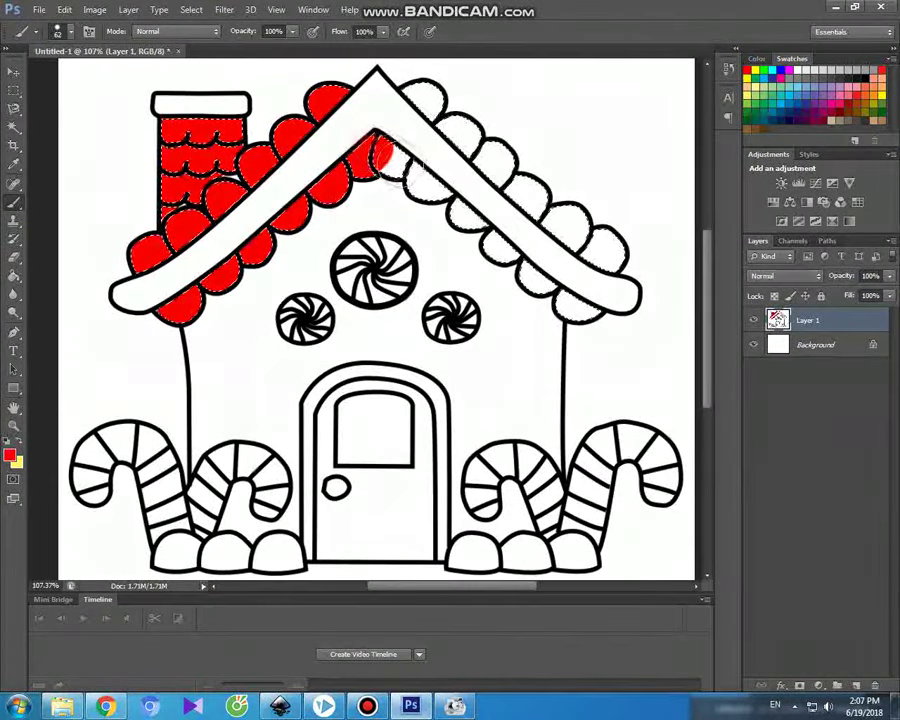
drag(382, 151, 468, 212)
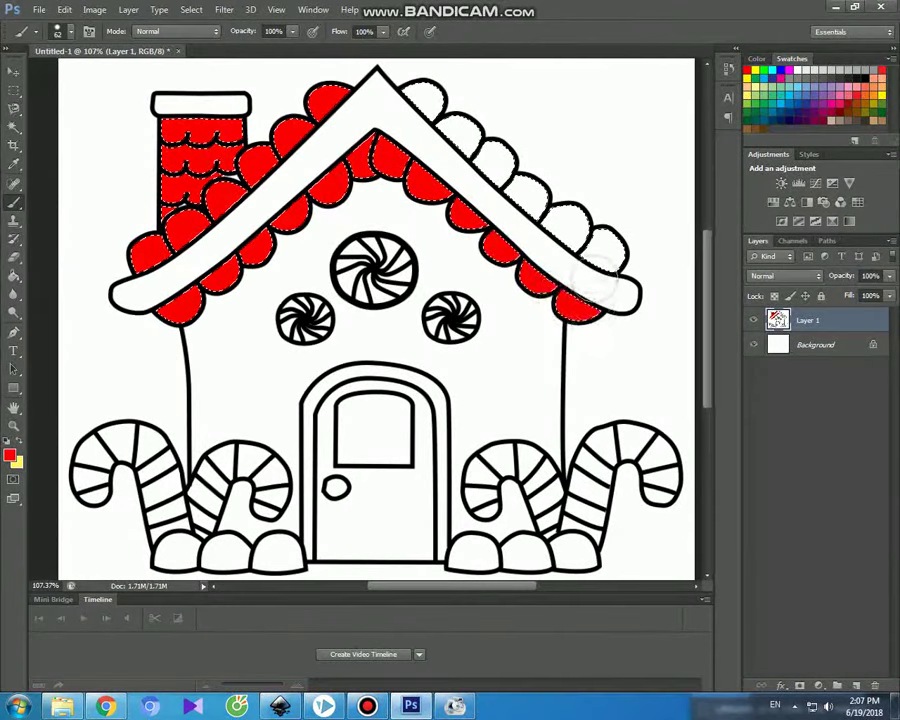
mouse_move(402, 82)
mouse_down()
mouse_move(567, 220)
mouse_move(630, 250)
mouse_up()
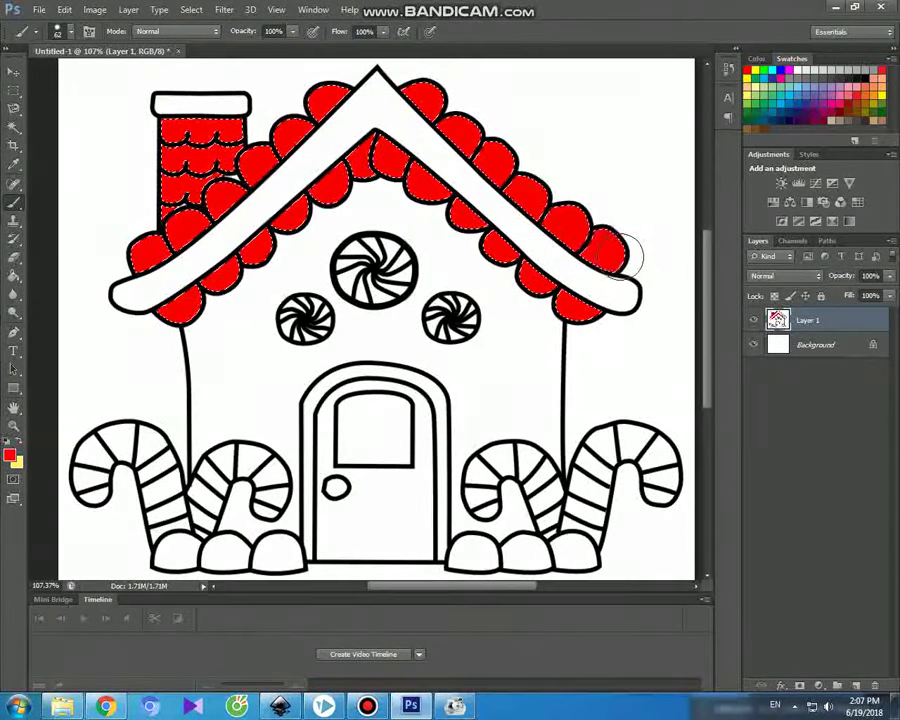
click(12, 71)
click(14, 127)
Clear the selection and zoom in on the area beside the chimney
key(ctrl+d)
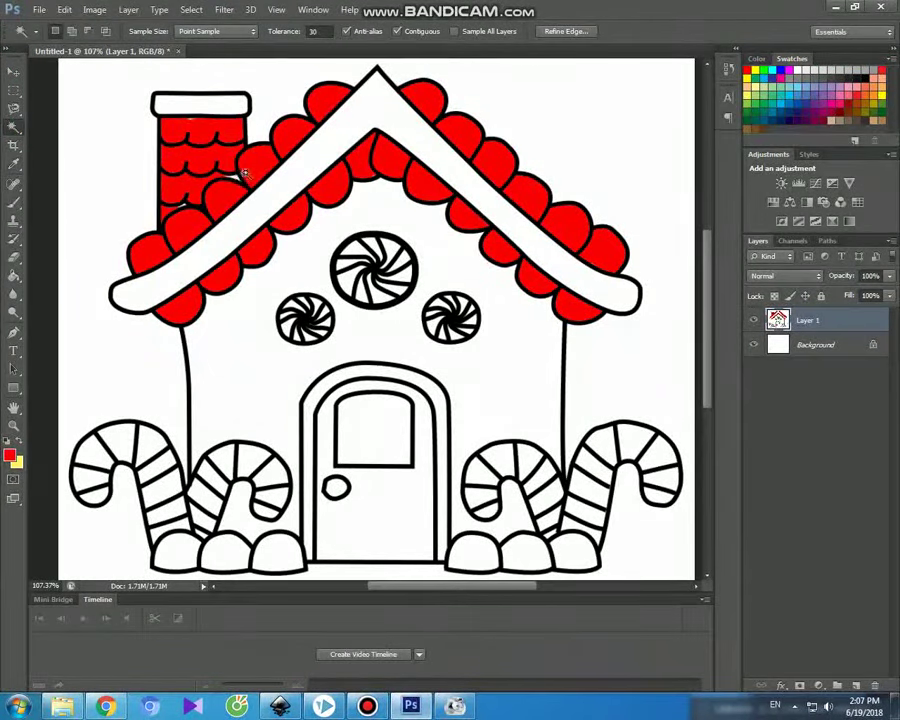
scroll(230, 176, up, 2)
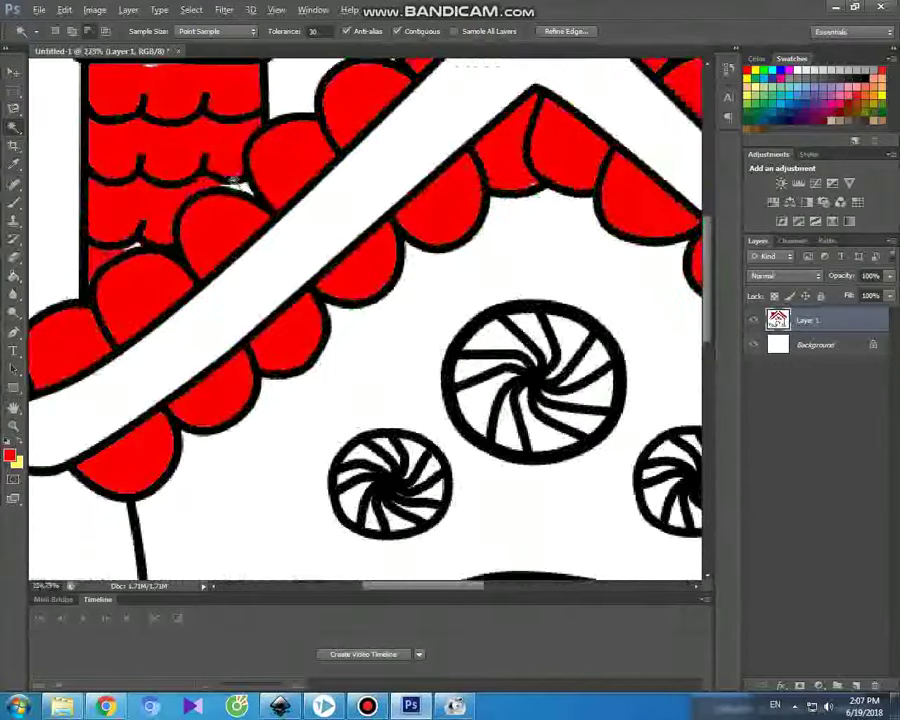
scroll(240, 186, up, 3)
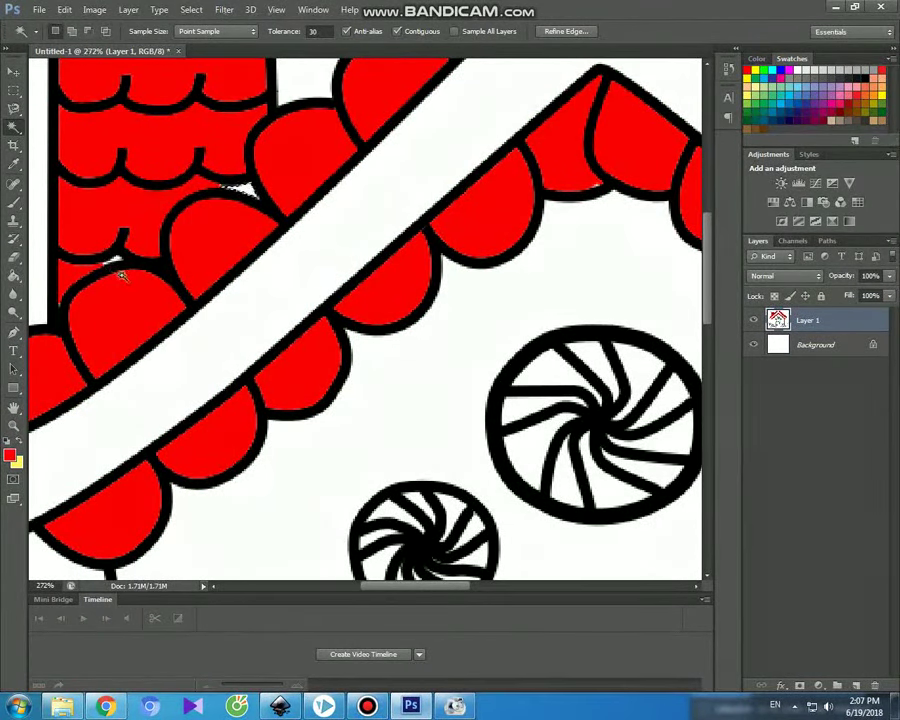
scroll(106, 255, up, 1)
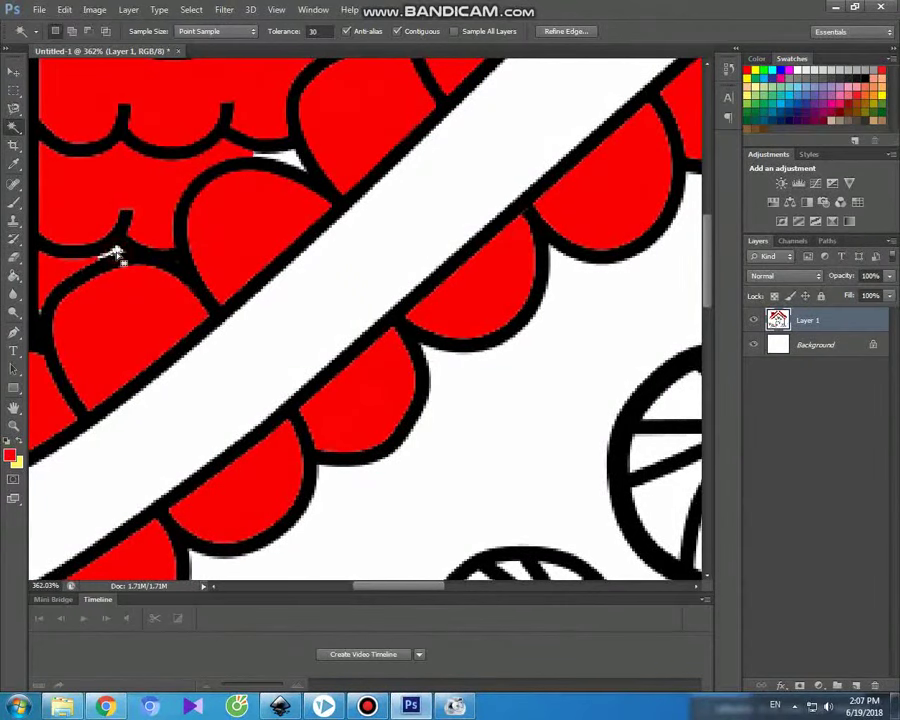
click(14, 201)
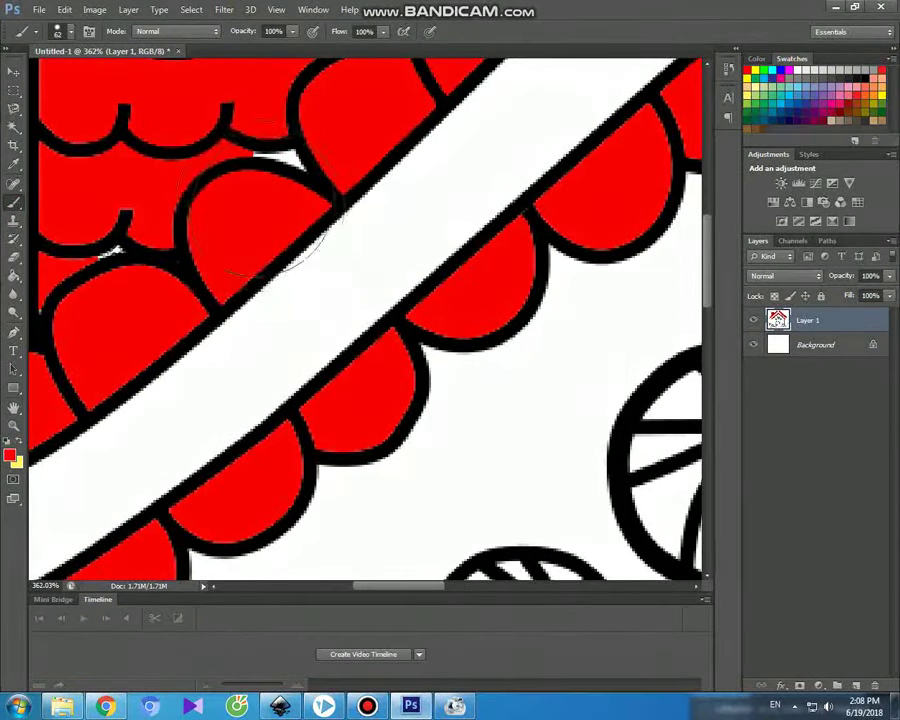
click(14, 72)
click(14, 126)
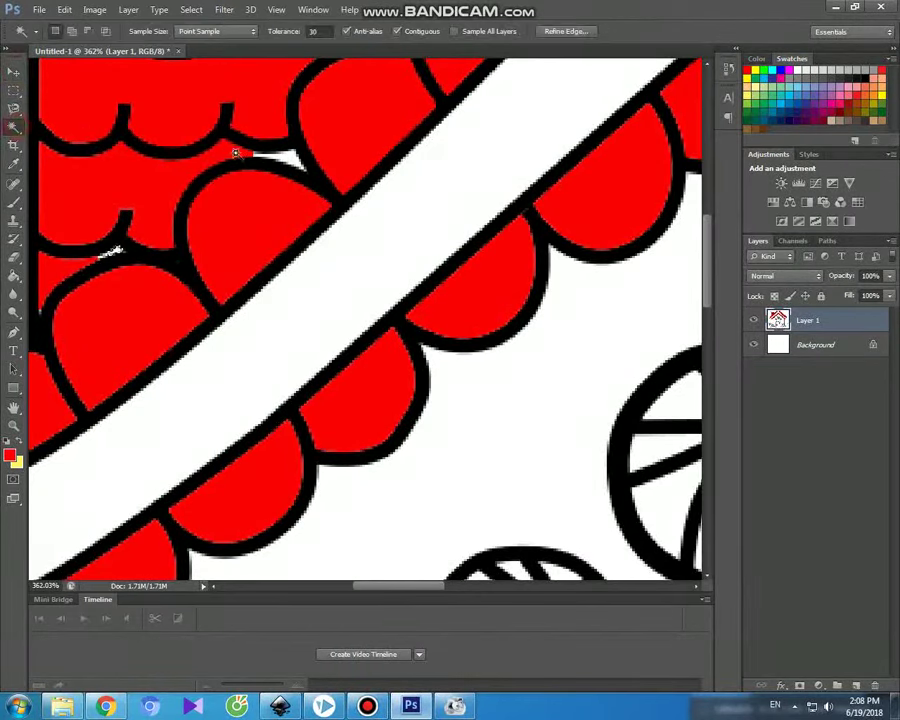
Select the small white gap beside the chimney, brush it red, and zoom back out
click(291, 157)
click(14, 201)
scroll(225, 218, down, 2)
scroll(230, 222, down, 3)
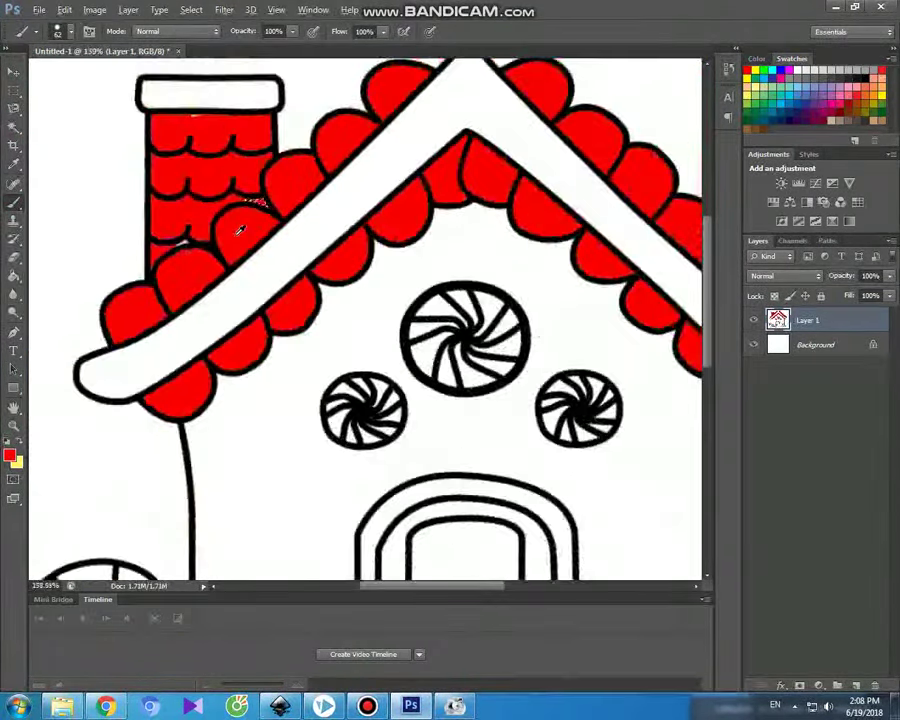
scroll(240, 230, down, 2)
scroll(240, 230, down, 2)
click(14, 72)
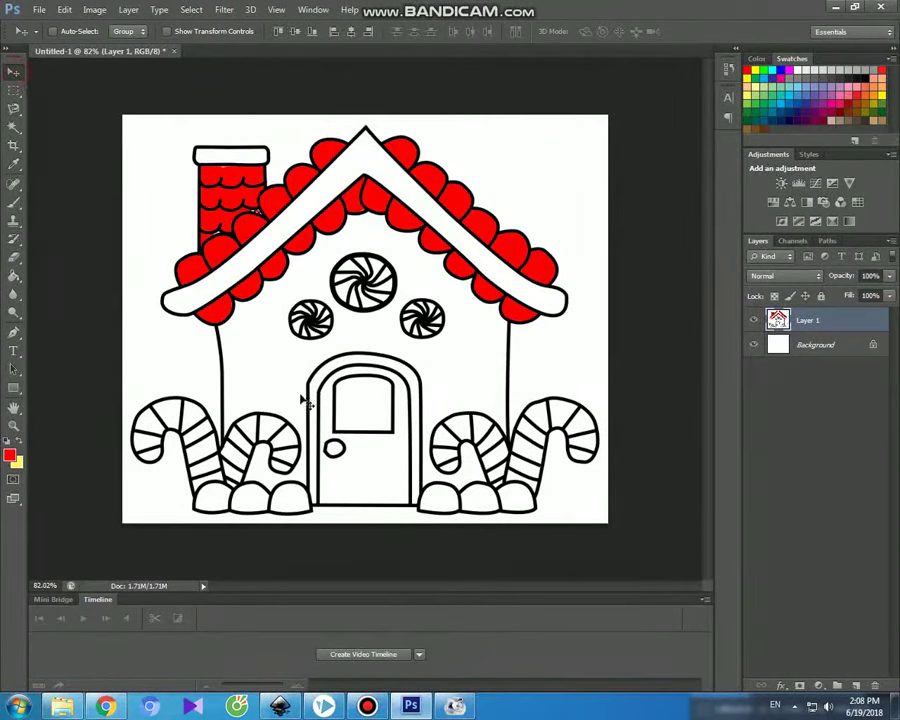
Select the white house wall and set the foreground colour to yellow
click(14, 127)
click(259, 374)
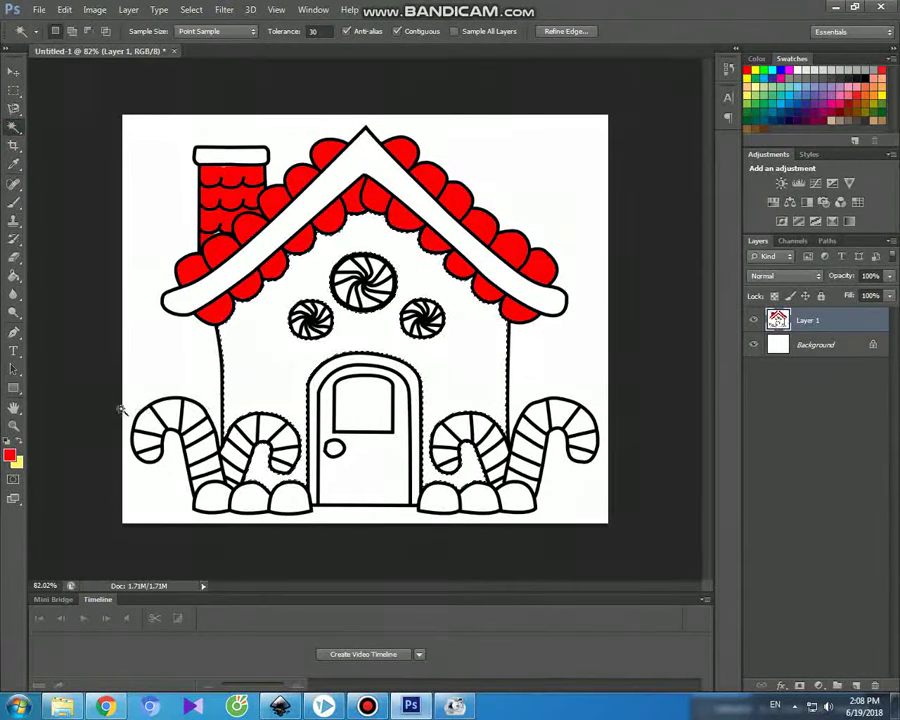
key(i)
click(10, 456)
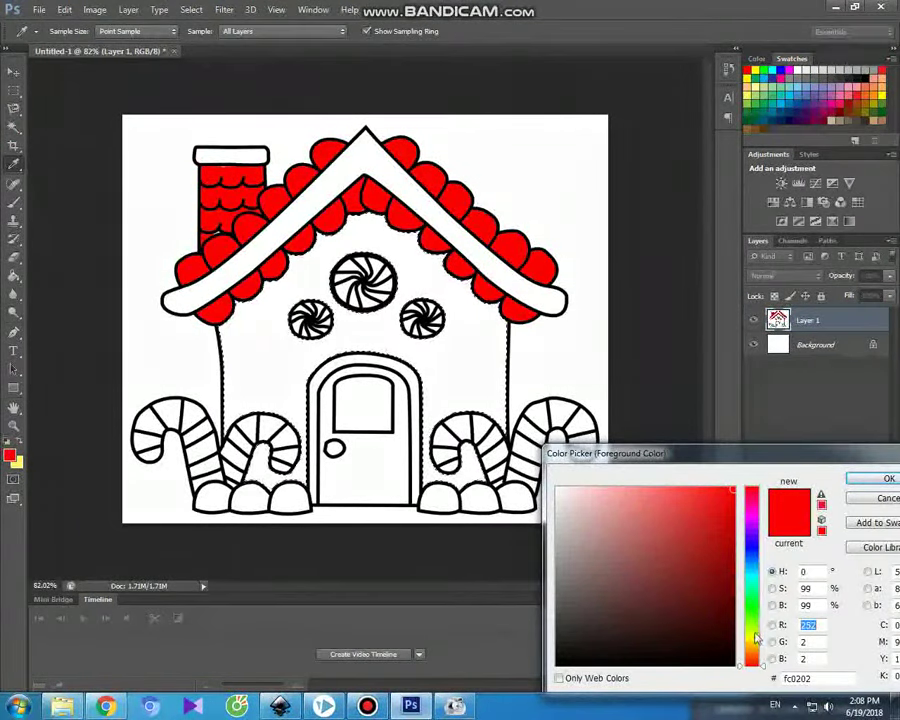
drag(757, 637, 757, 634)
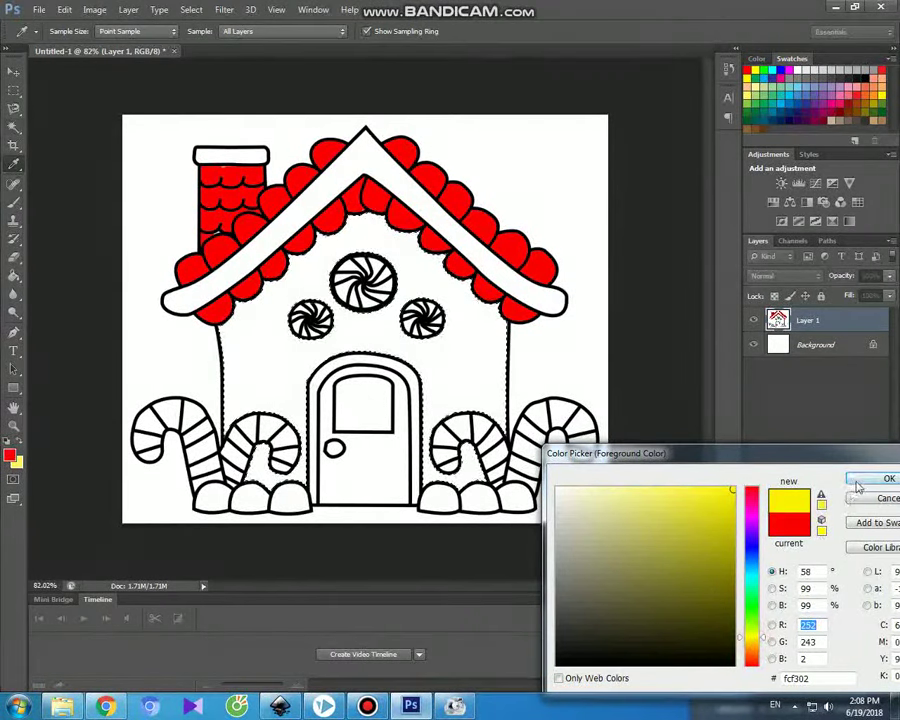
click(857, 484)
key(w)
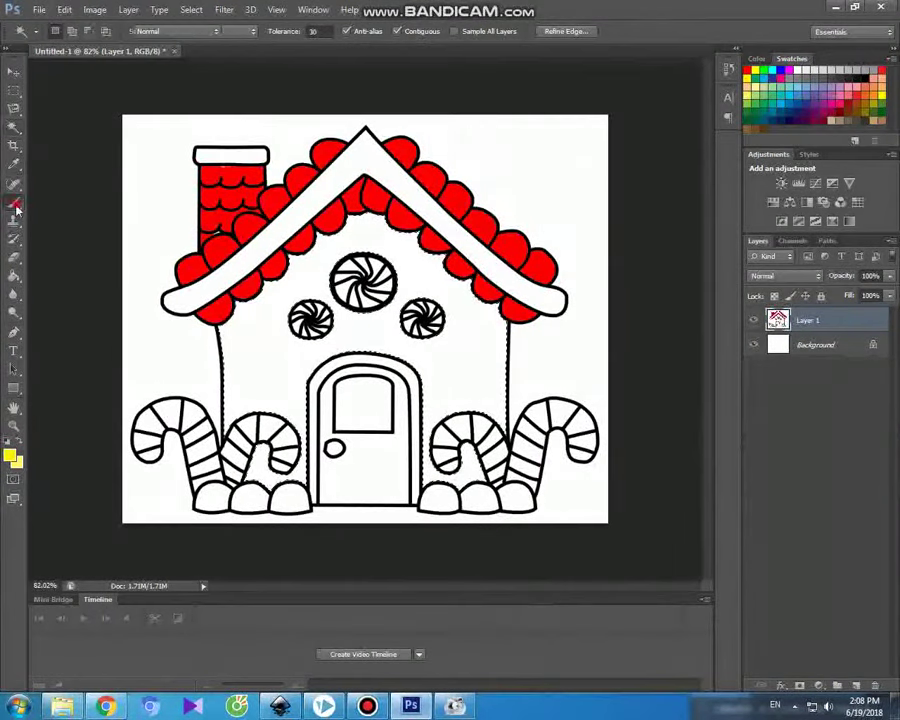
Brush yellow over the wall below the roof and the gaps around the candy canes
click(16, 205)
mouse_move(370, 224)
mouse_down()
mouse_move(305, 255)
mouse_move(228, 423)
mouse_move(263, 368)
mouse_move(267, 422)
mouse_move(307, 439)
mouse_move(276, 459)
mouse_up()
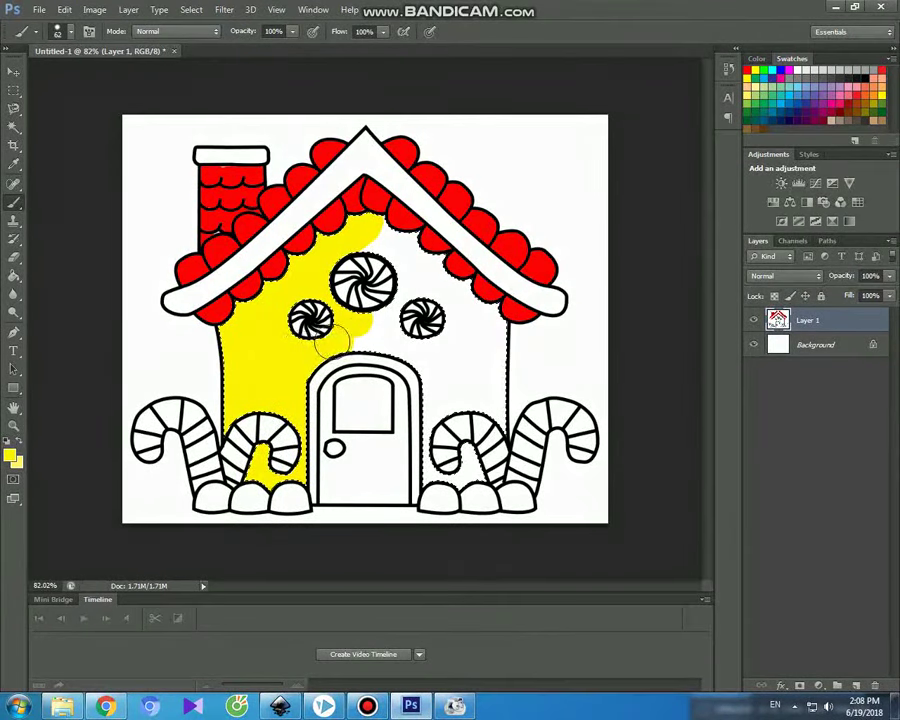
mouse_move(363, 330)
mouse_down()
mouse_move(402, 261)
mouse_move(375, 245)
mouse_move(446, 281)
mouse_move(476, 311)
mouse_move(488, 334)
mouse_move(495, 428)
mouse_move(474, 358)
mouse_move(470, 398)
mouse_move(424, 342)
mouse_move(432, 422)
mouse_up()
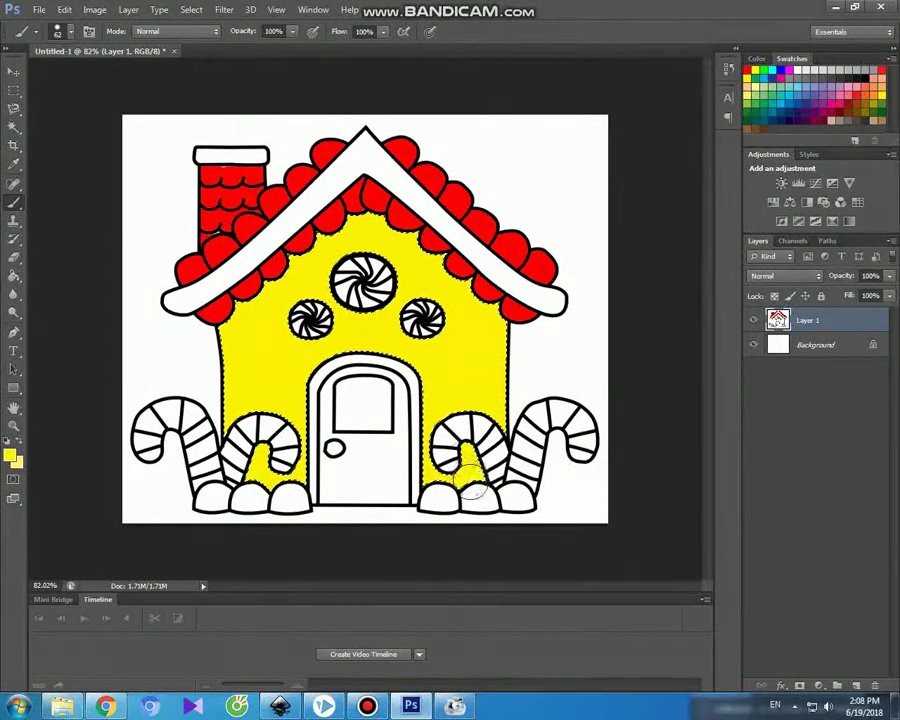
drag(481, 448, 451, 423)
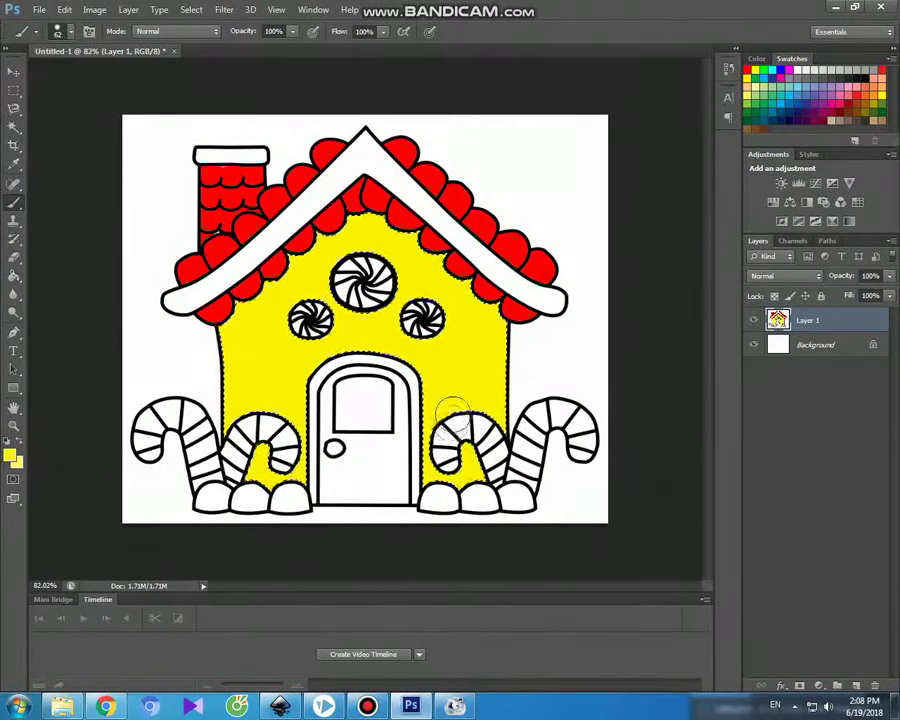
click(13, 72)
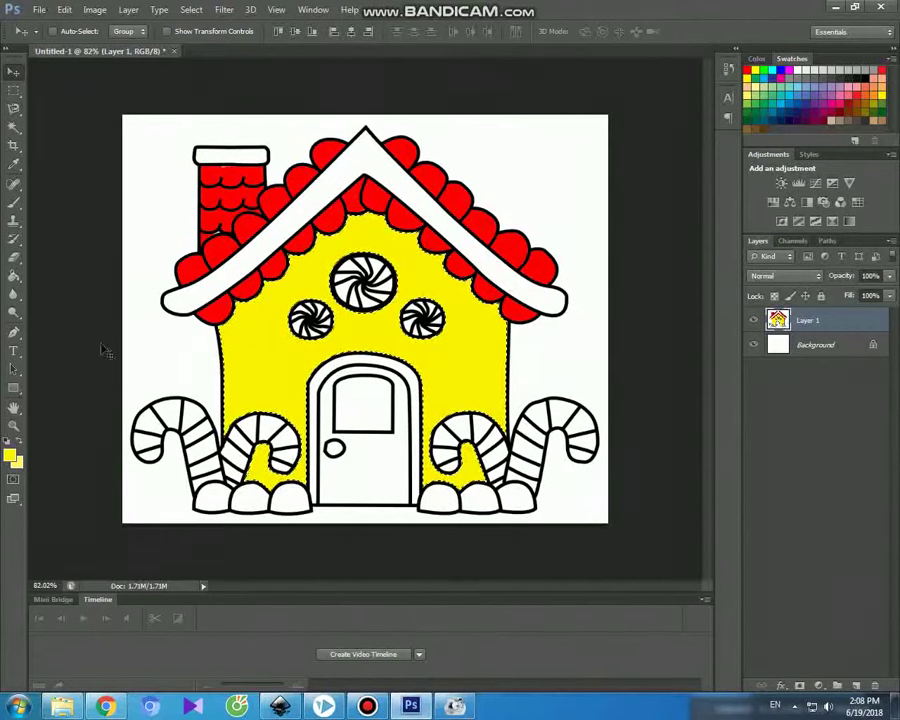
click(14, 127)
Select alternating stripes on the four candy canes and set the foreground to green 3dfc02
key(ctrl+d)
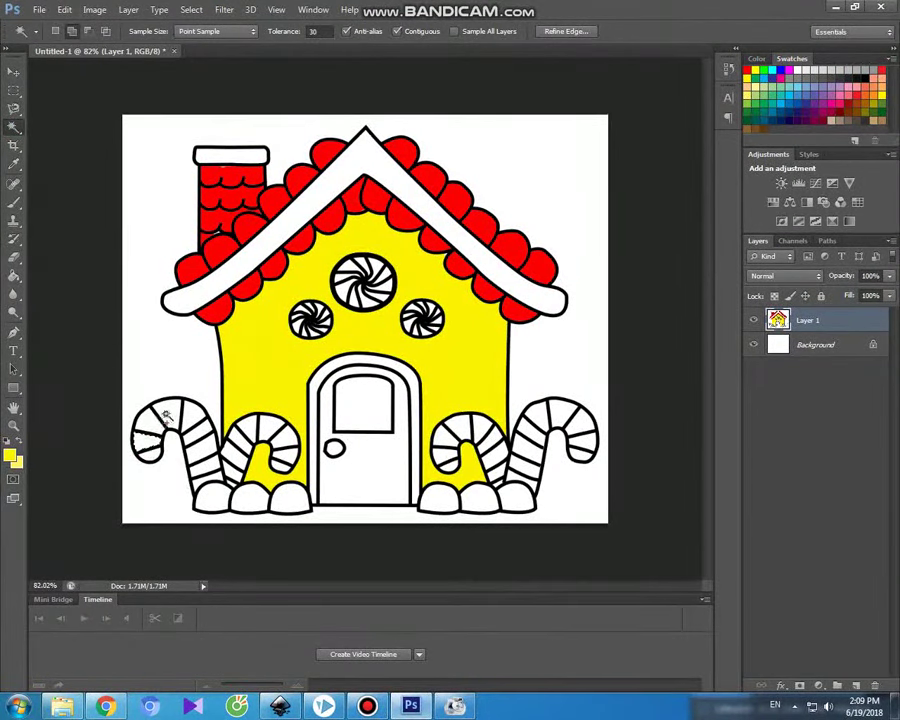
shift+click(203, 430)
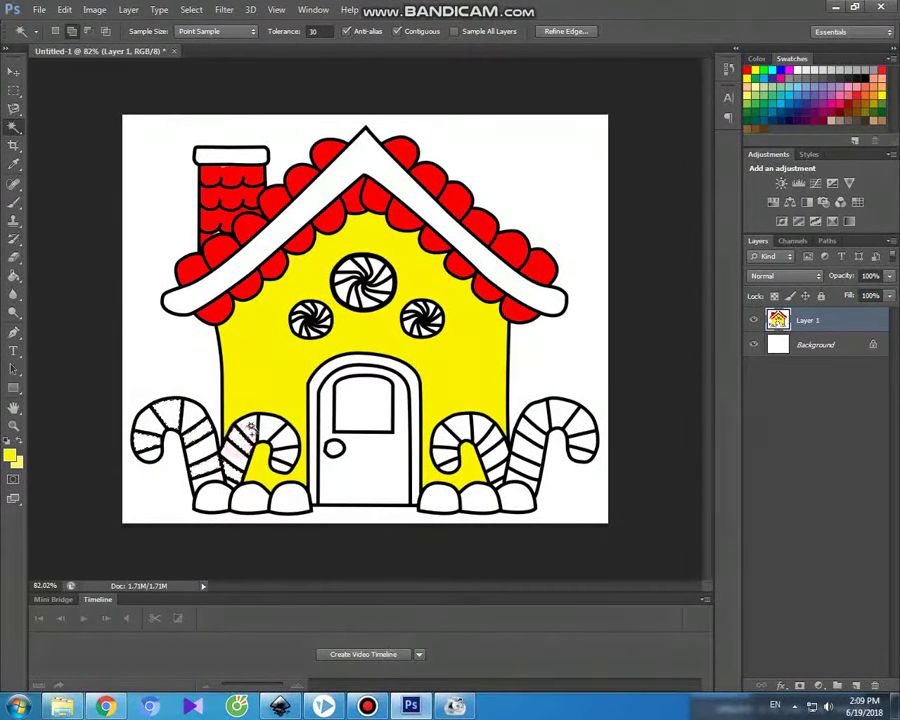
shift+click(455, 430)
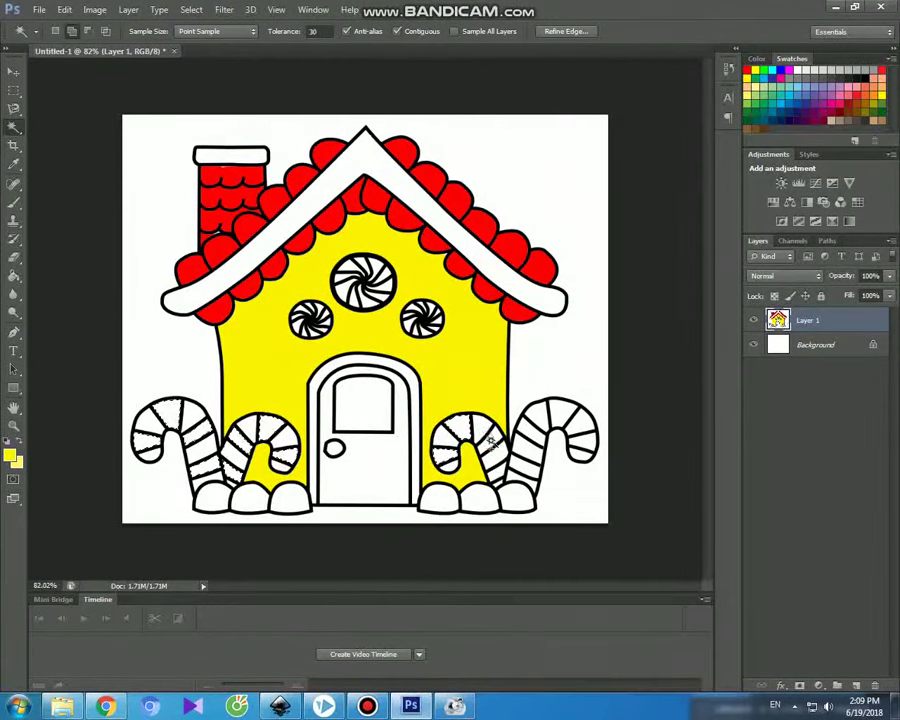
shift+click(500, 472)
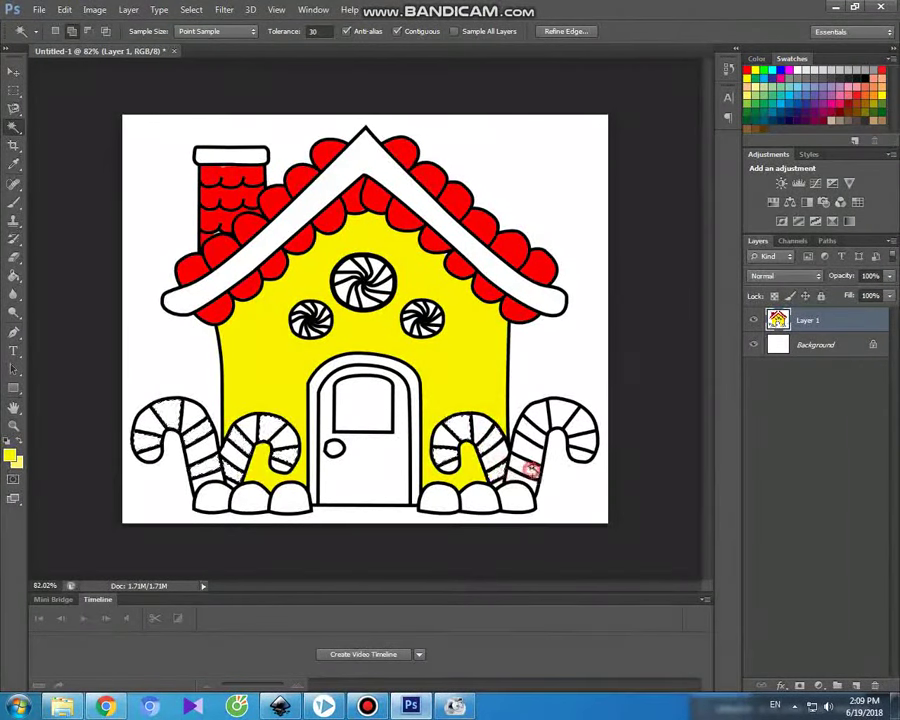
click(555, 410)
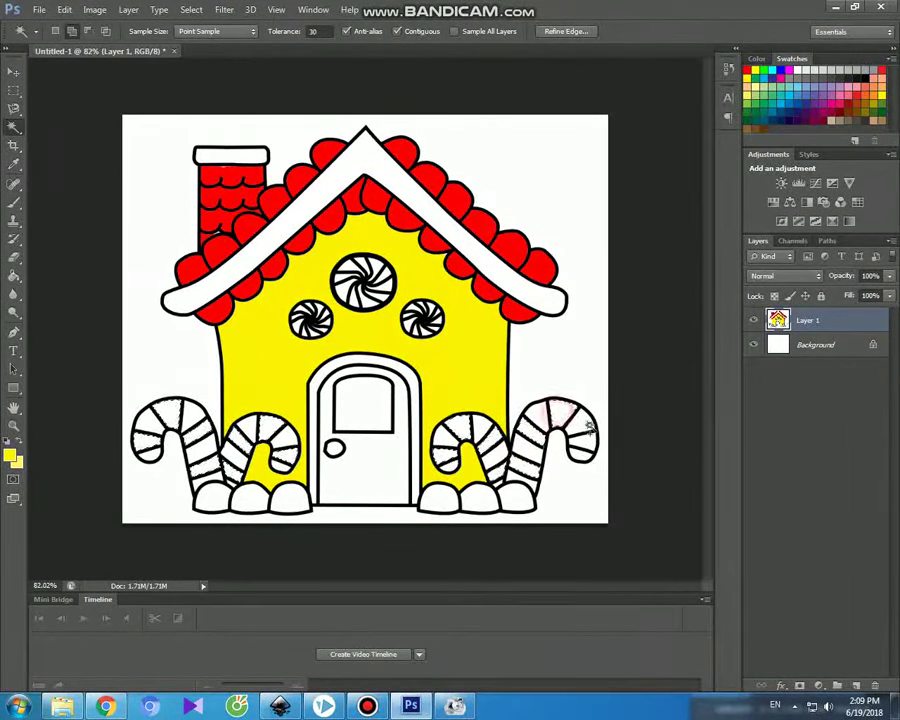
click(10, 456)
click(751, 613)
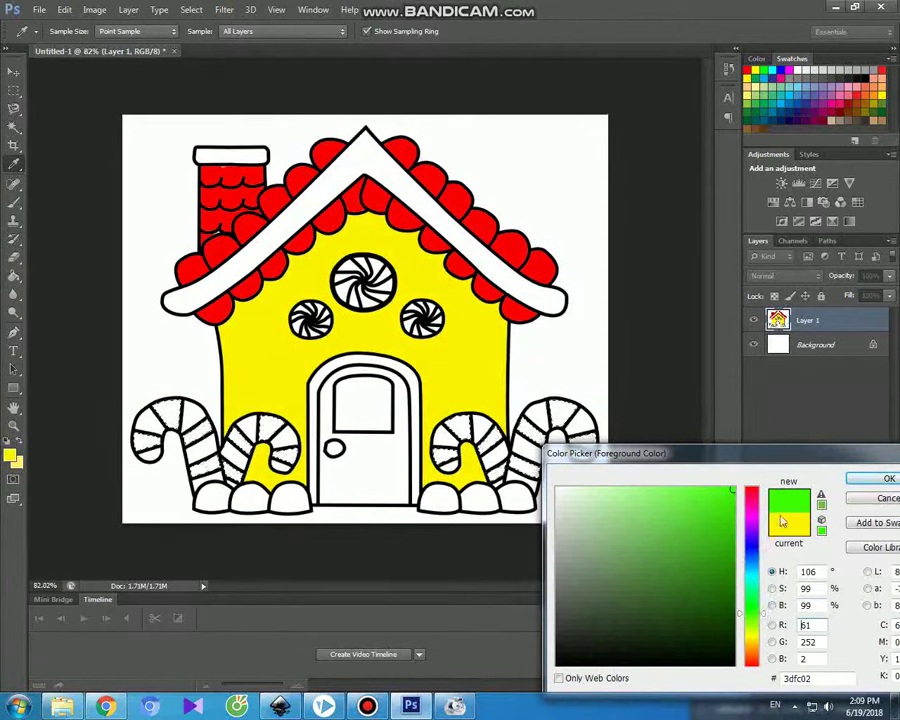
click(868, 478)
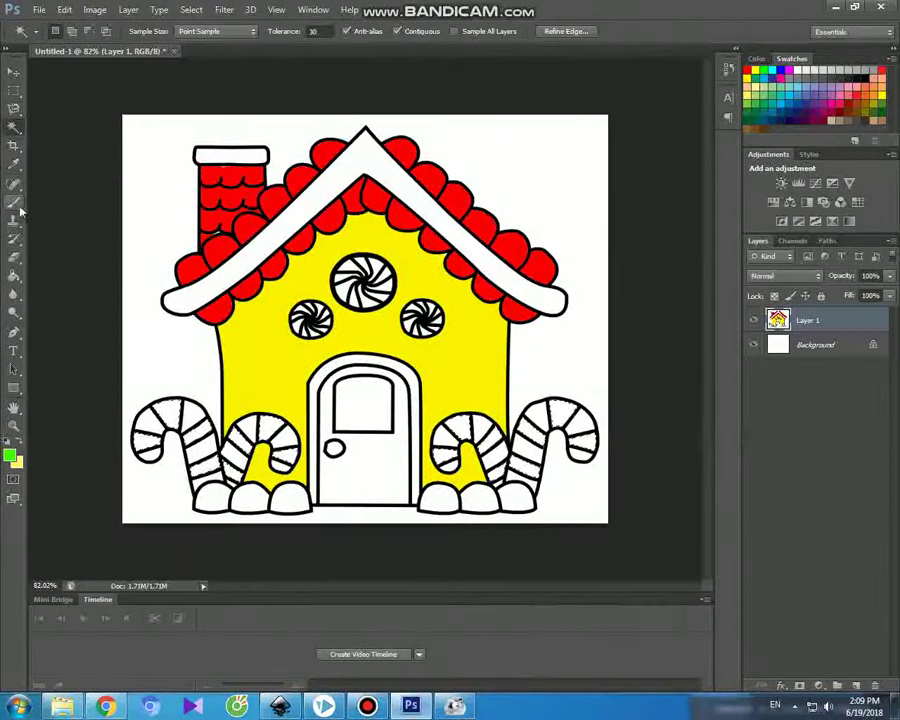
Brush green over the selected stripes on all four candy canes
click(14, 202)
mouse_move(157, 400)
mouse_down()
mouse_move(145, 456)
mouse_move(150, 425)
mouse_up()
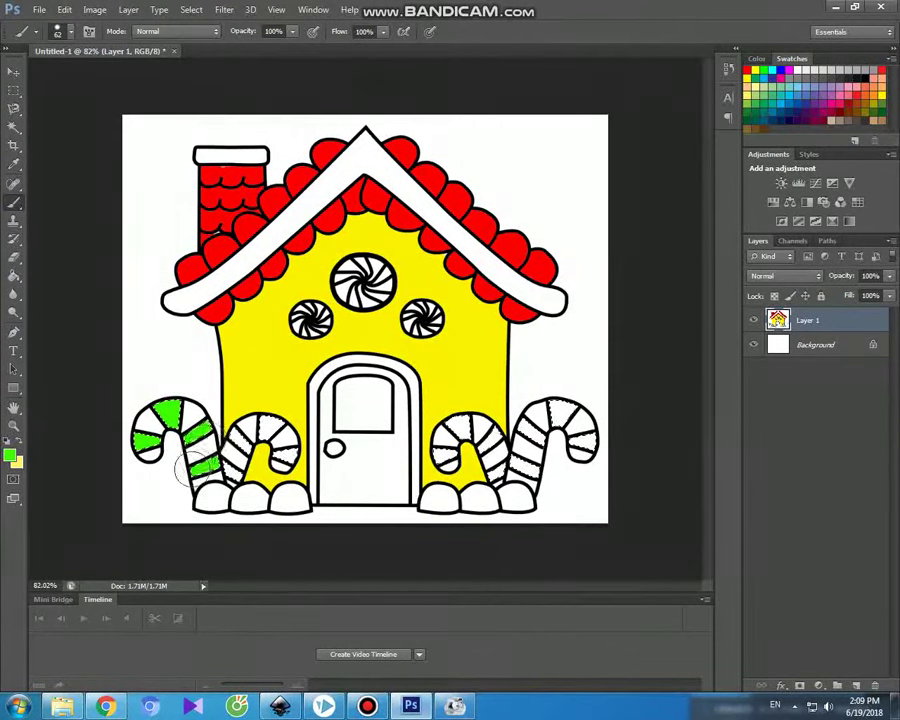
drag(285, 447, 270, 462)
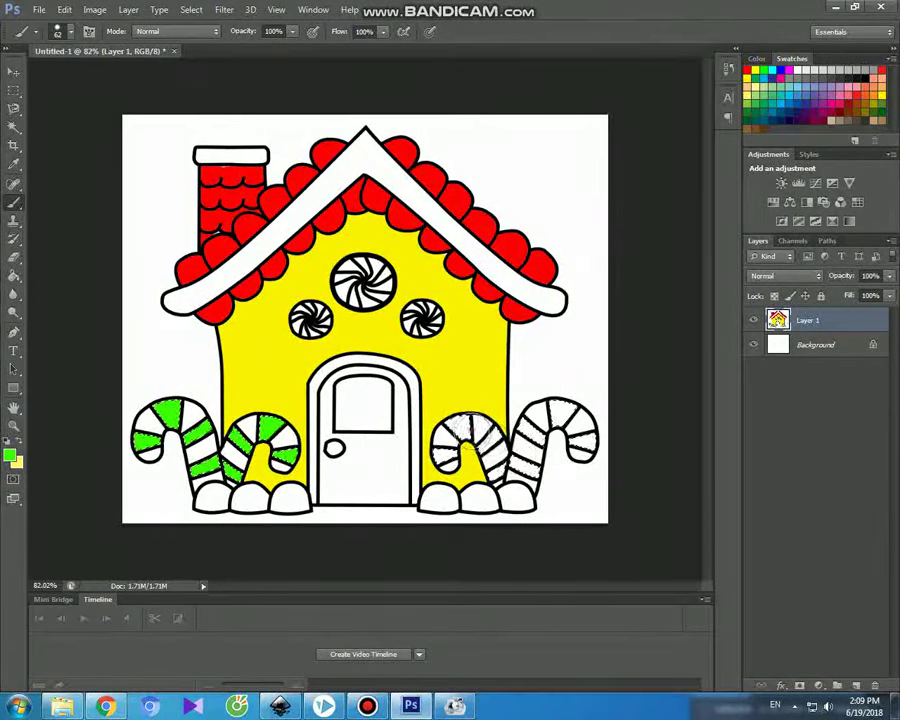
drag(466, 428, 587, 443)
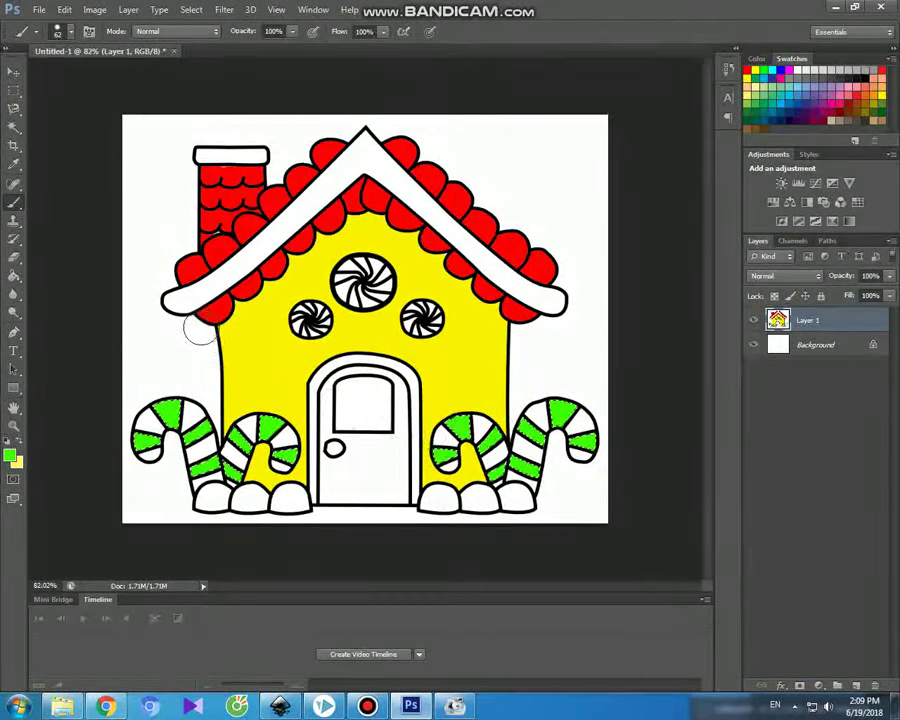
click(14, 72)
click(14, 127)
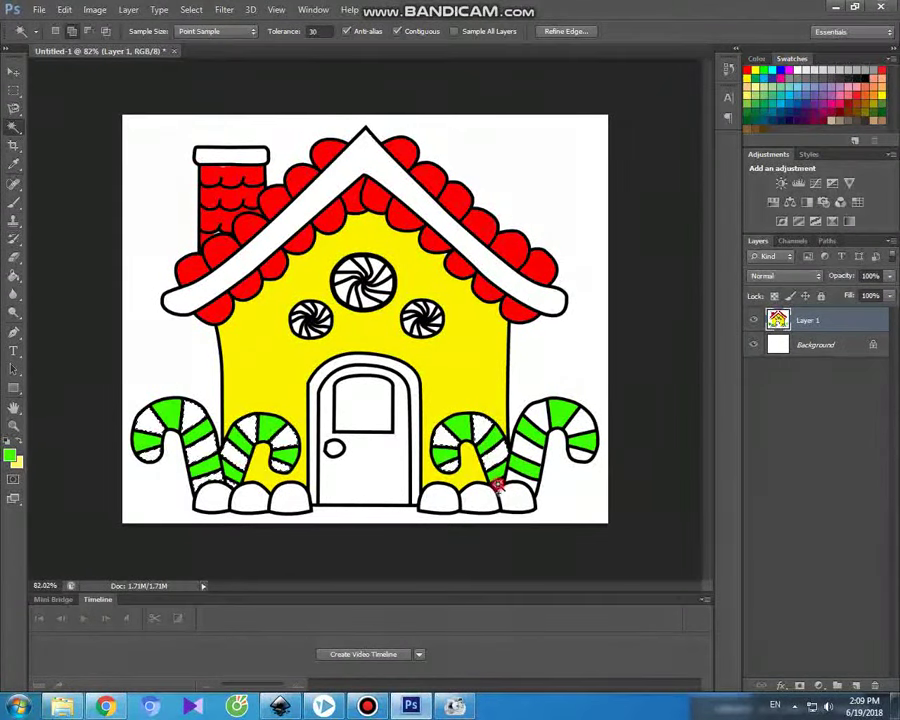
Select the remaining white cane stripes and set the foreground colour to magenta
click(520, 458)
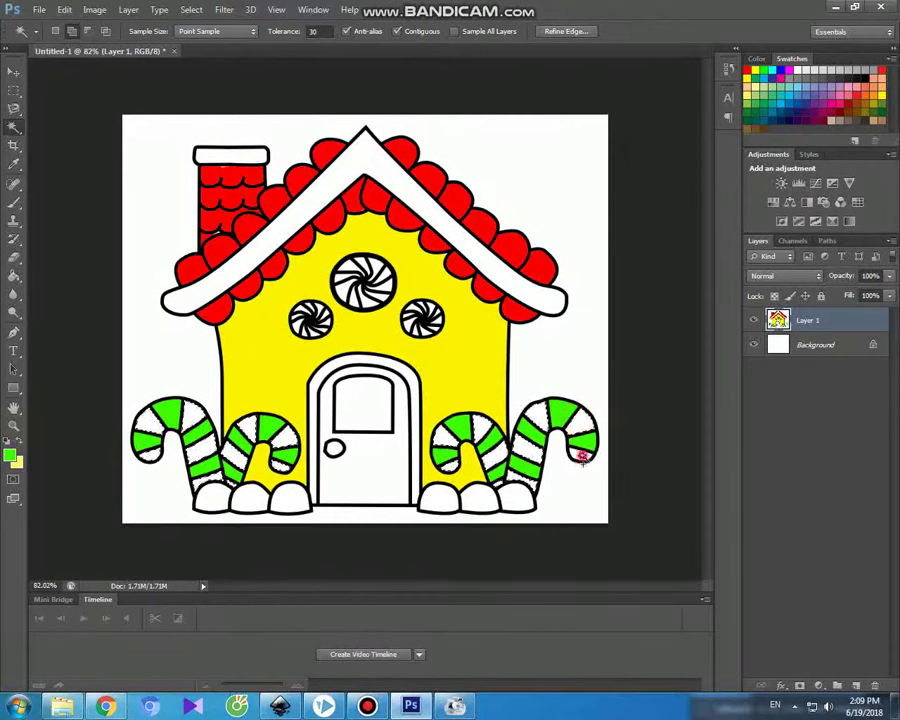
click(11, 457)
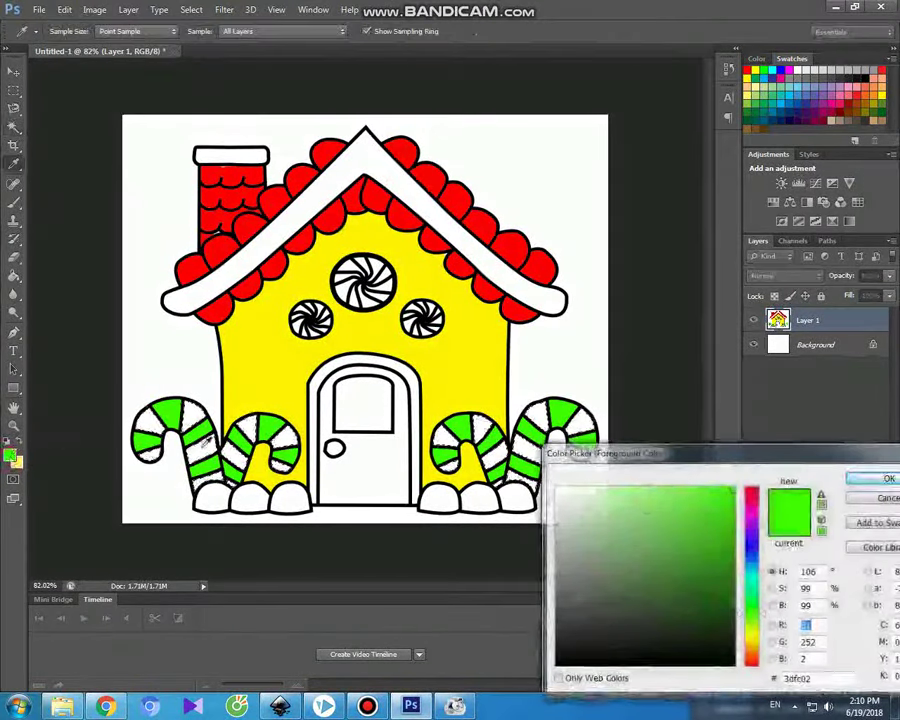
click(754, 528)
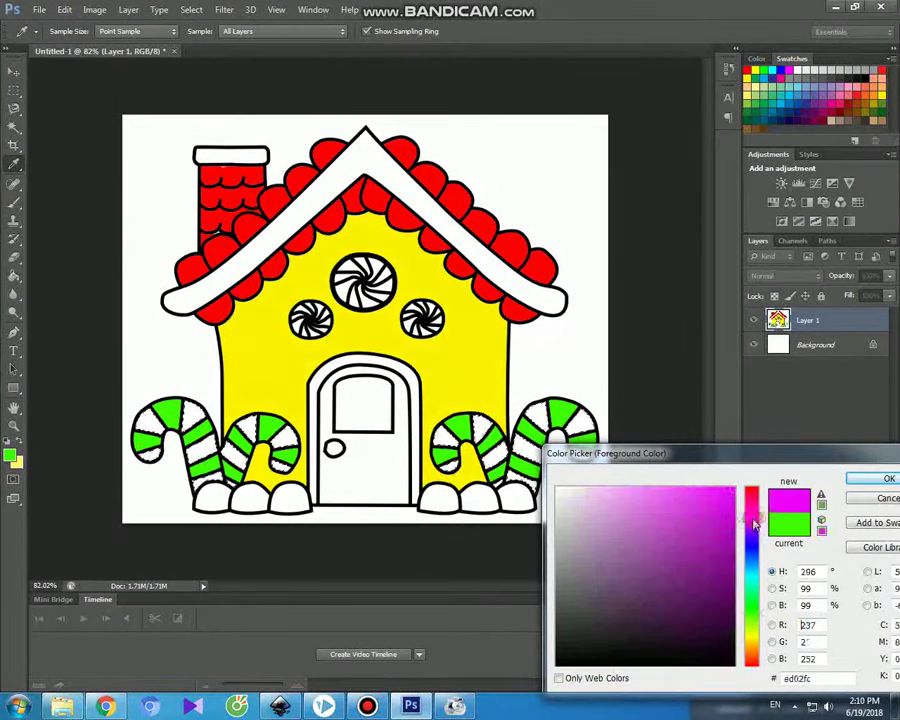
click(865, 478)
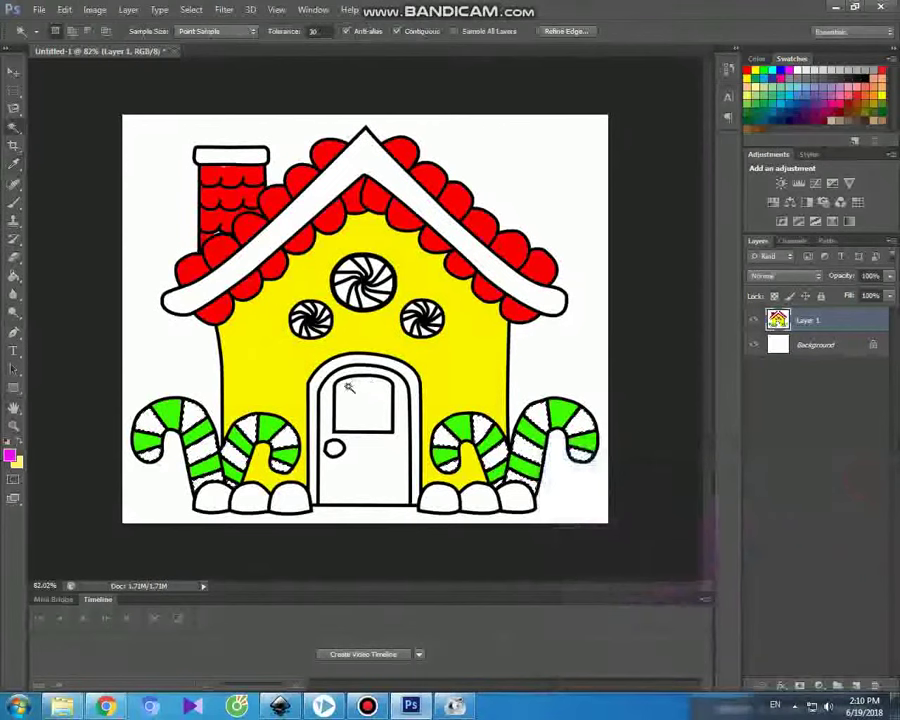
Brush magenta over the white stripes on every candy cane, then deselect
click(14, 201)
drag(145, 410, 148, 452)
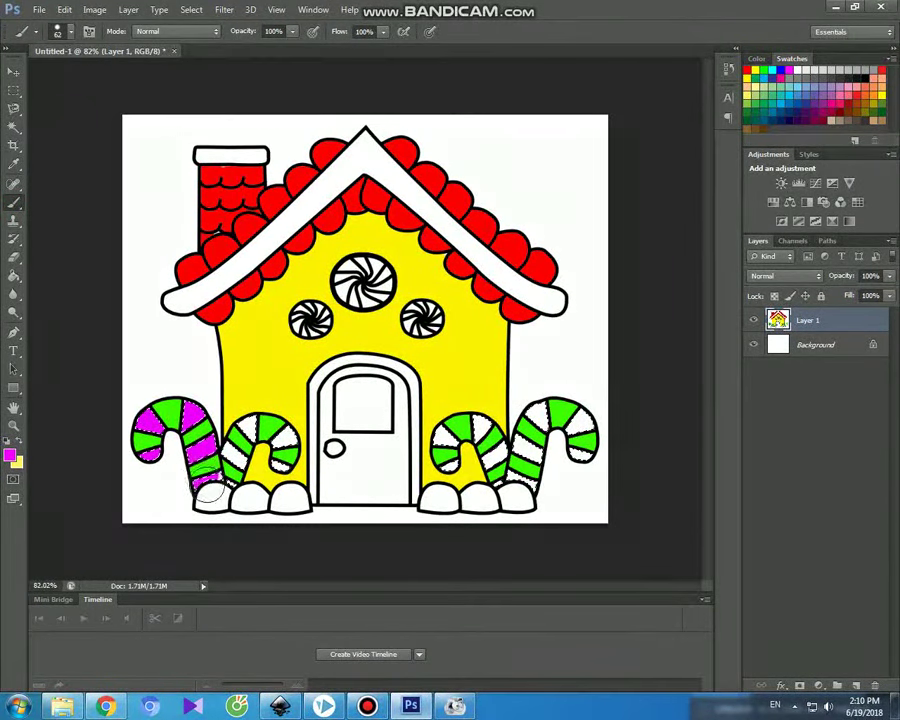
mouse_move(218, 493)
mouse_down()
mouse_move(240, 455)
mouse_move(284, 437)
mouse_up()
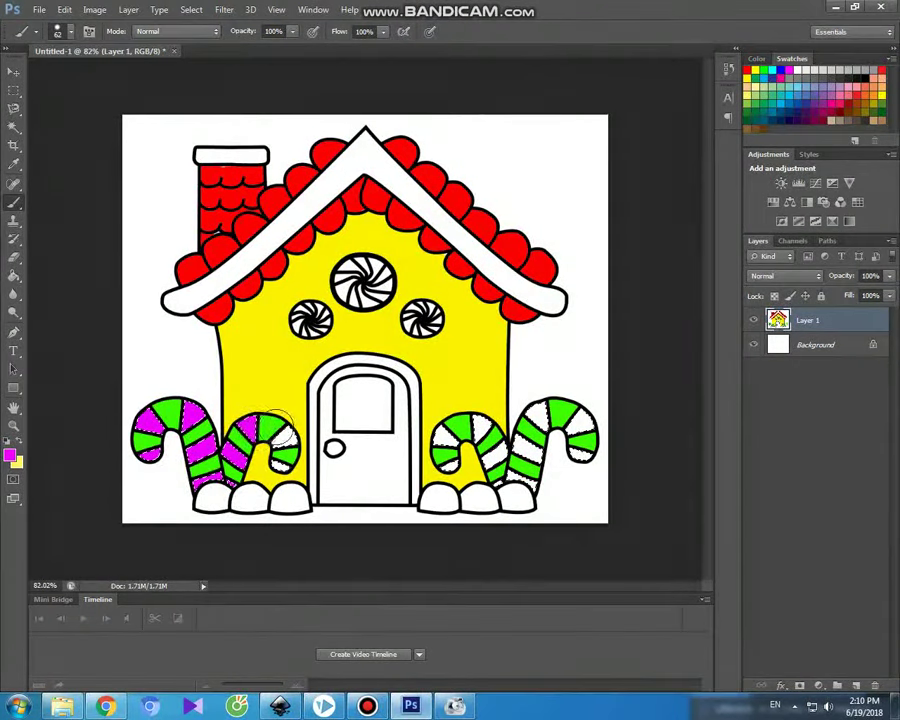
mouse_move(440, 435)
mouse_down()
mouse_move(527, 432)
mouse_move(583, 410)
mouse_up()
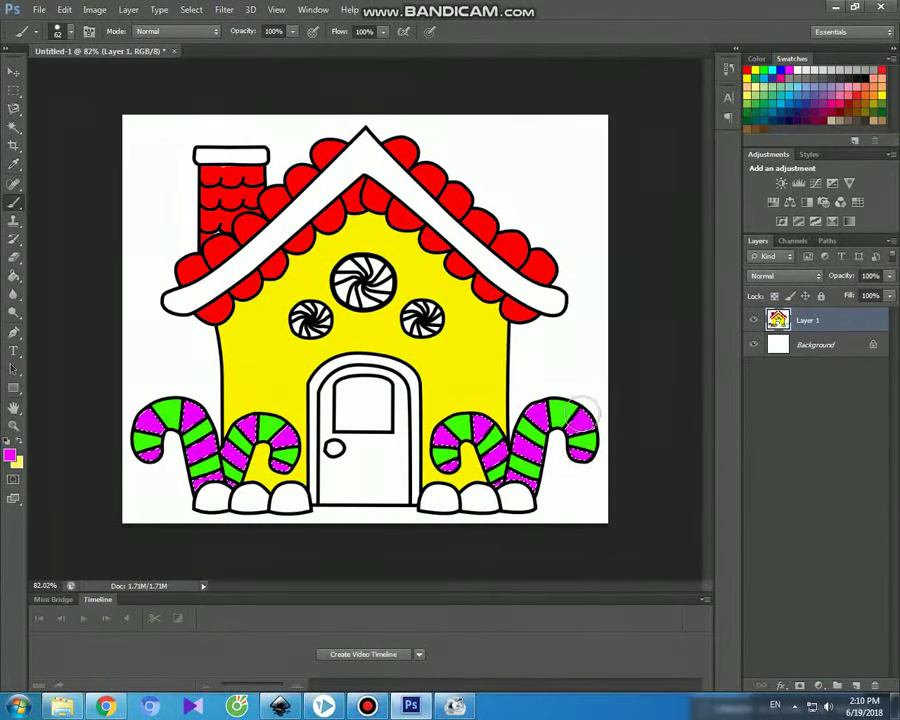
key(ctrl+d)
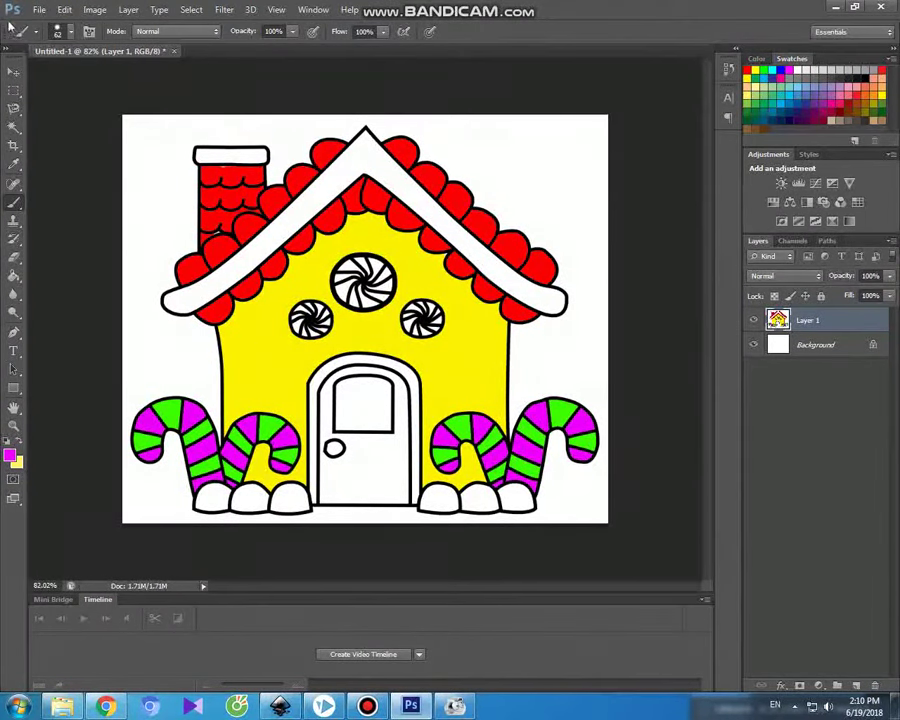
click(13, 71)
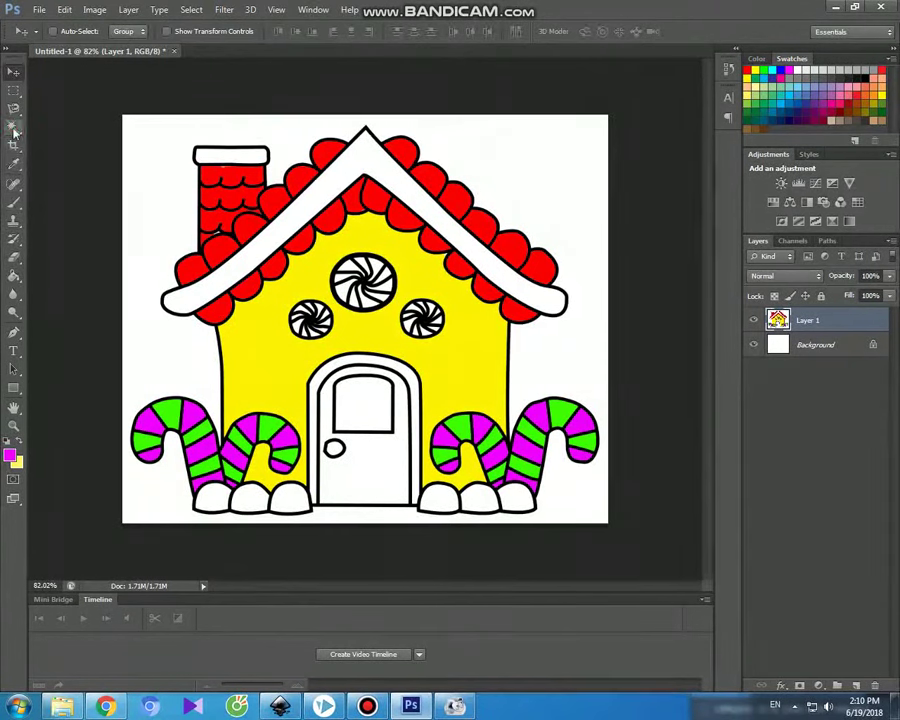
Select the white door and paint it blue
click(13, 127)
click(383, 465)
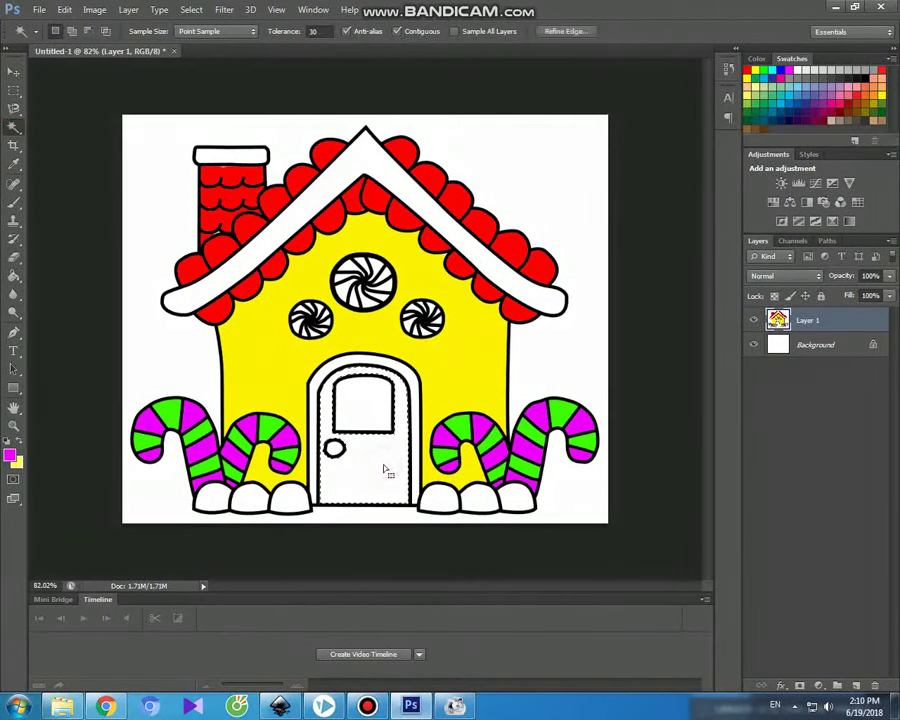
click(12, 456)
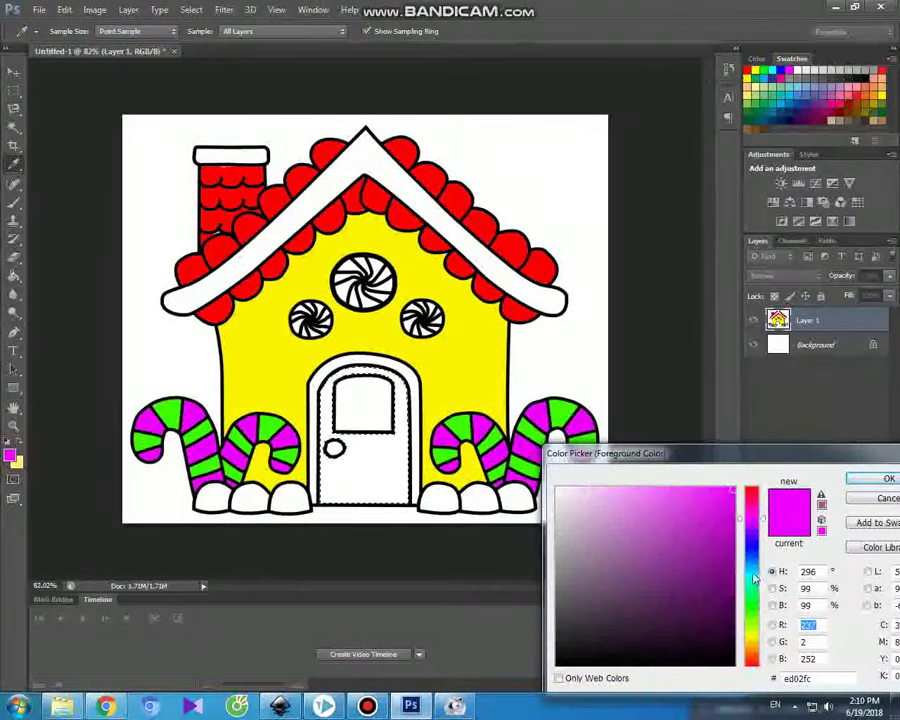
click(751, 556)
click(884, 478)
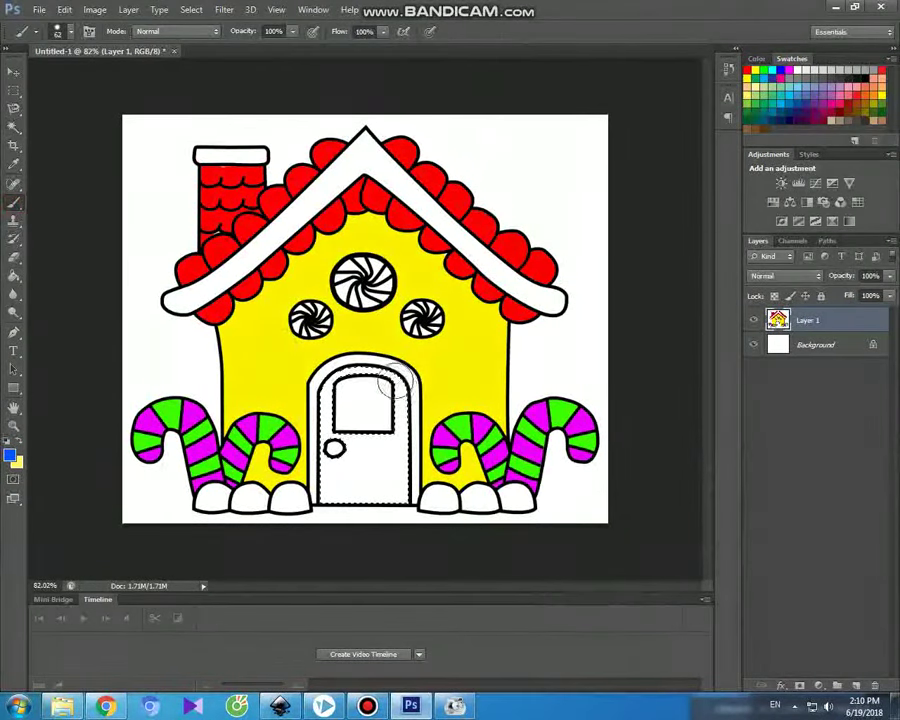
mouse_move(342, 447)
mouse_down()
mouse_move(352, 493)
mouse_move(390, 470)
mouse_move(390, 490)
mouse_move(394, 420)
mouse_up()
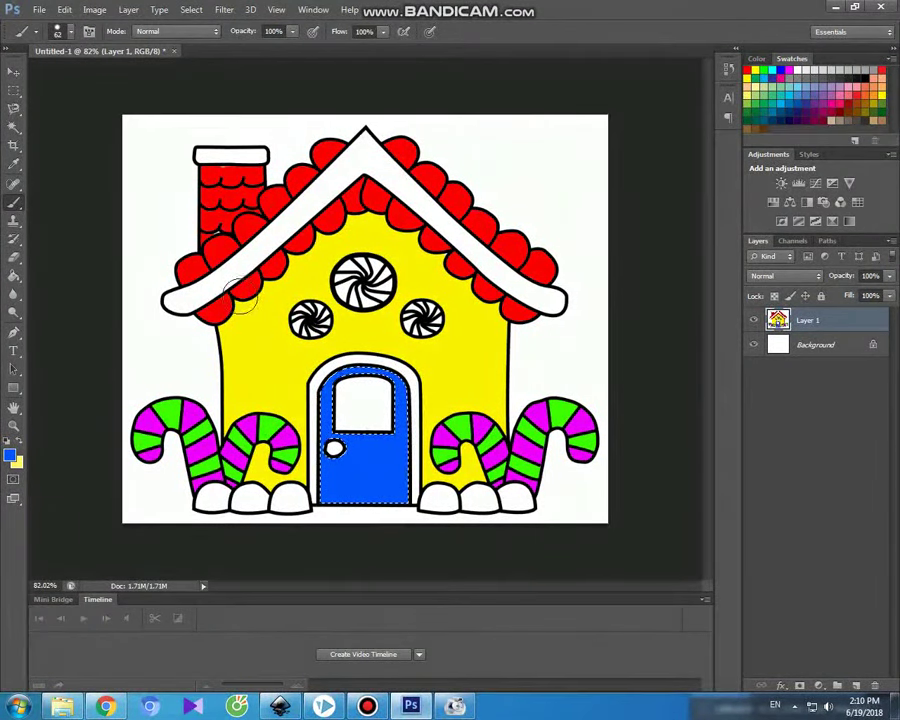
click(14, 72)
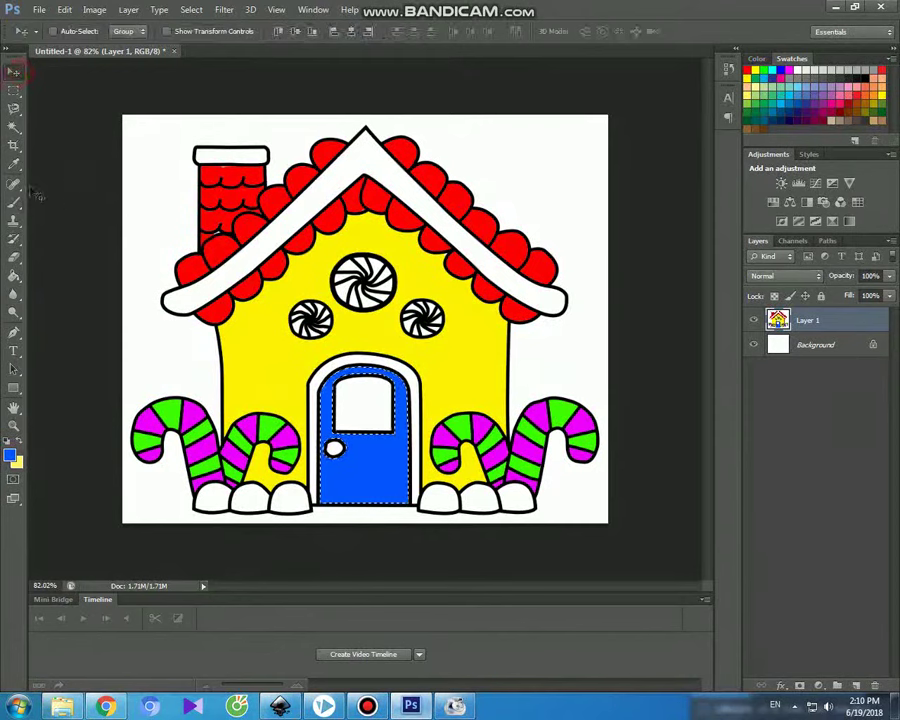
Select the arch band around the door and brush it light pink
click(14, 126)
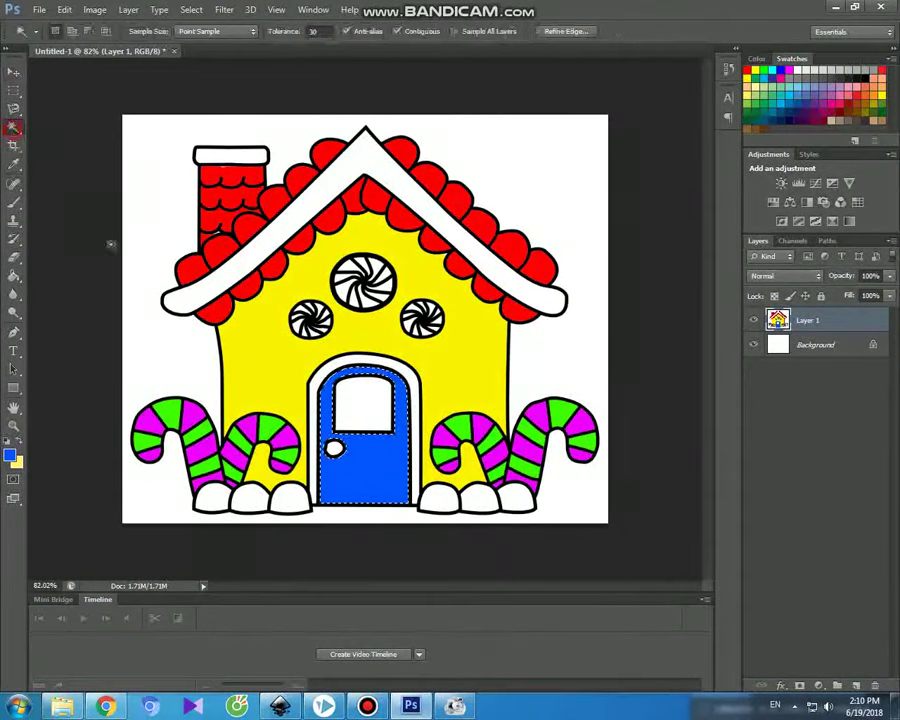
click(325, 375)
click(12, 456)
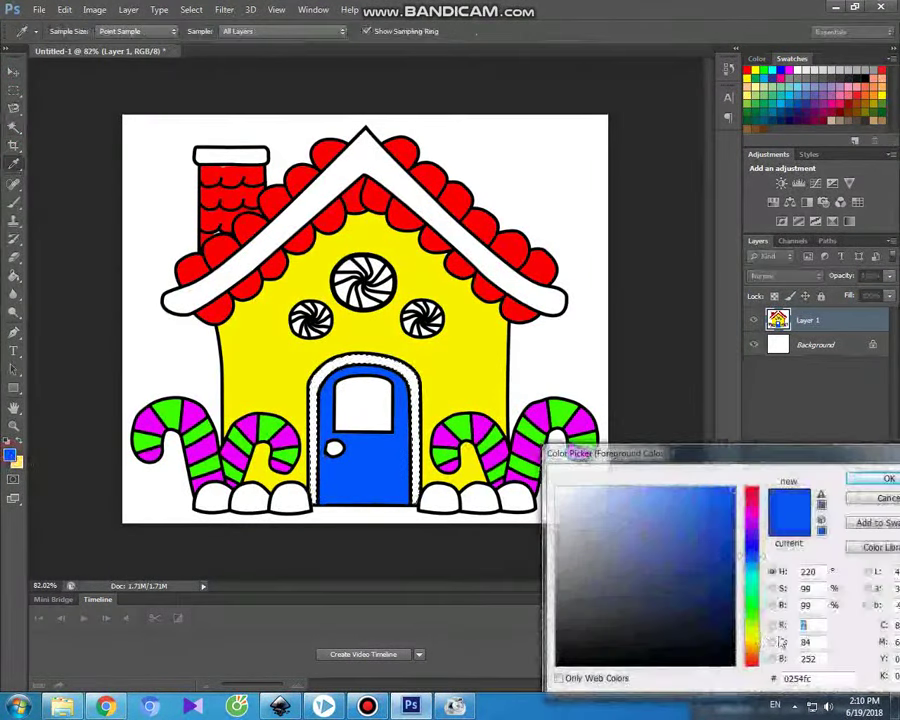
click(752, 513)
click(643, 489)
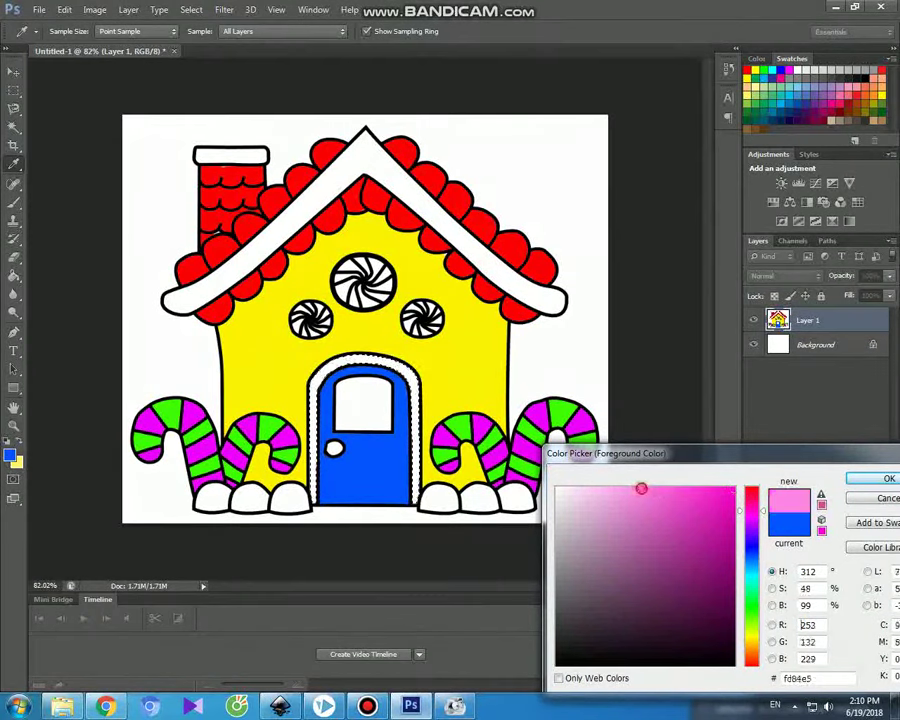
click(864, 478)
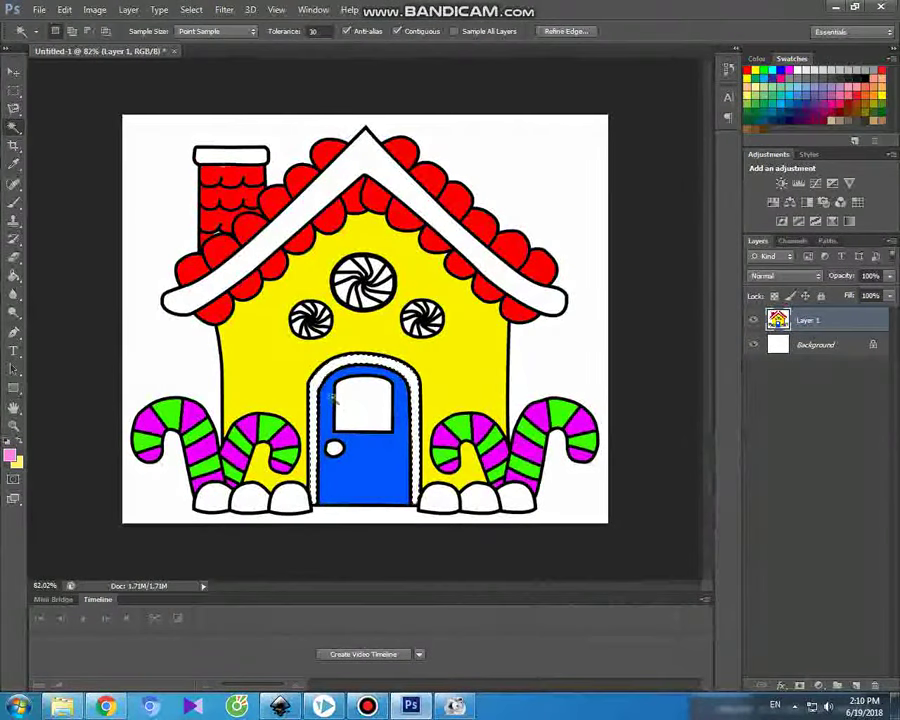
click(13, 199)
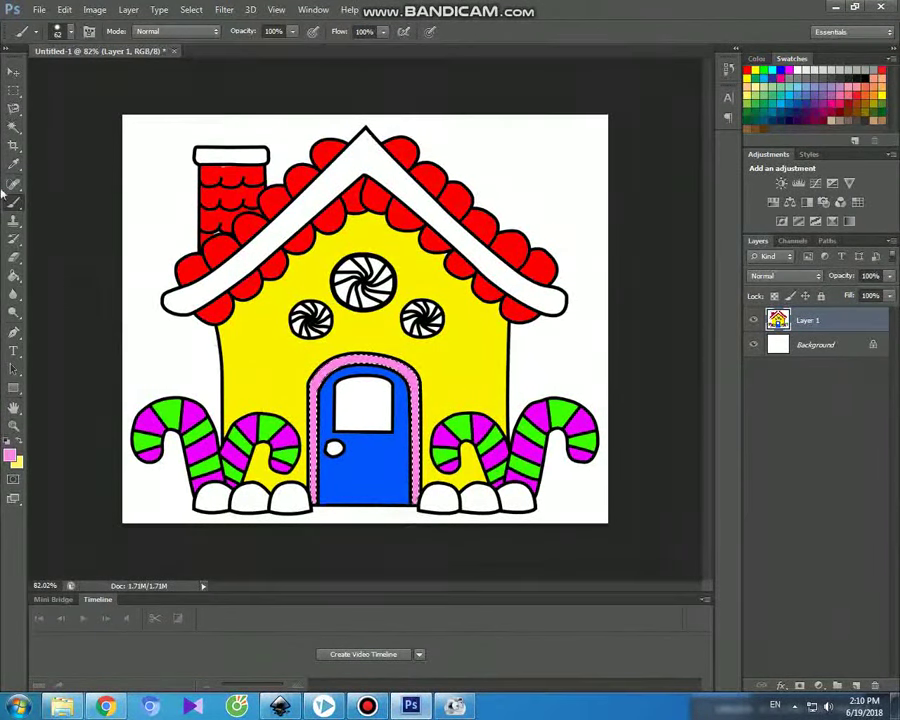
Set the foreground colour to darker magenta bb0697
click(12, 456)
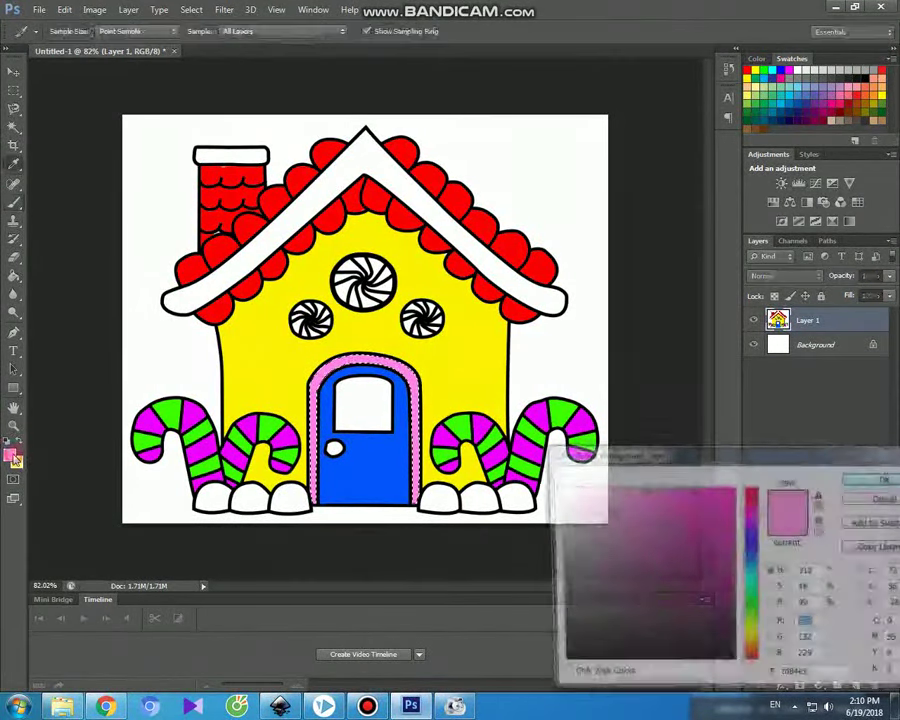
click(729, 534)
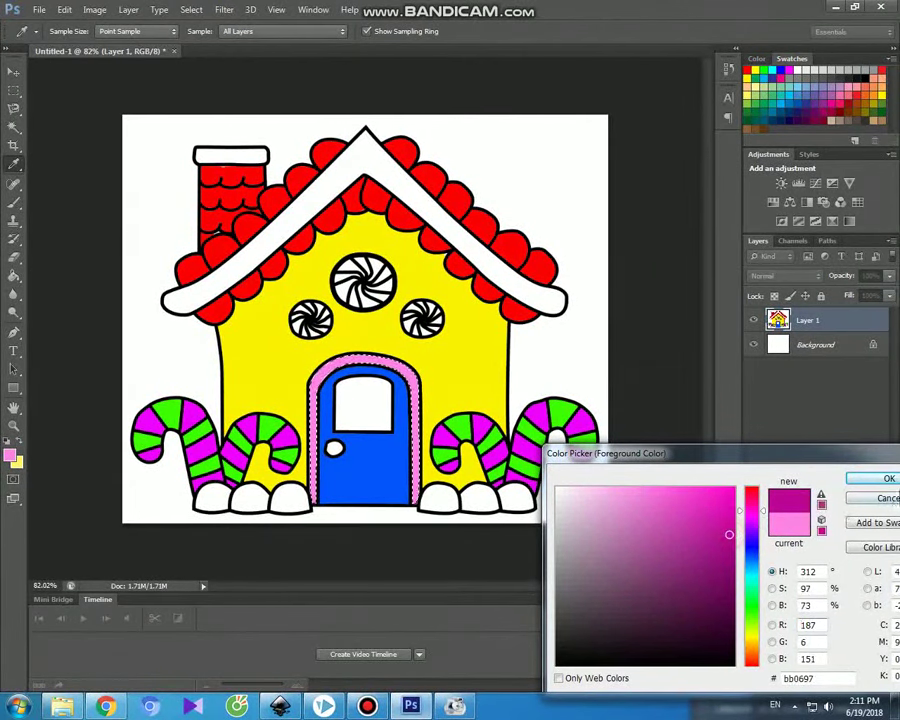
click(890, 481)
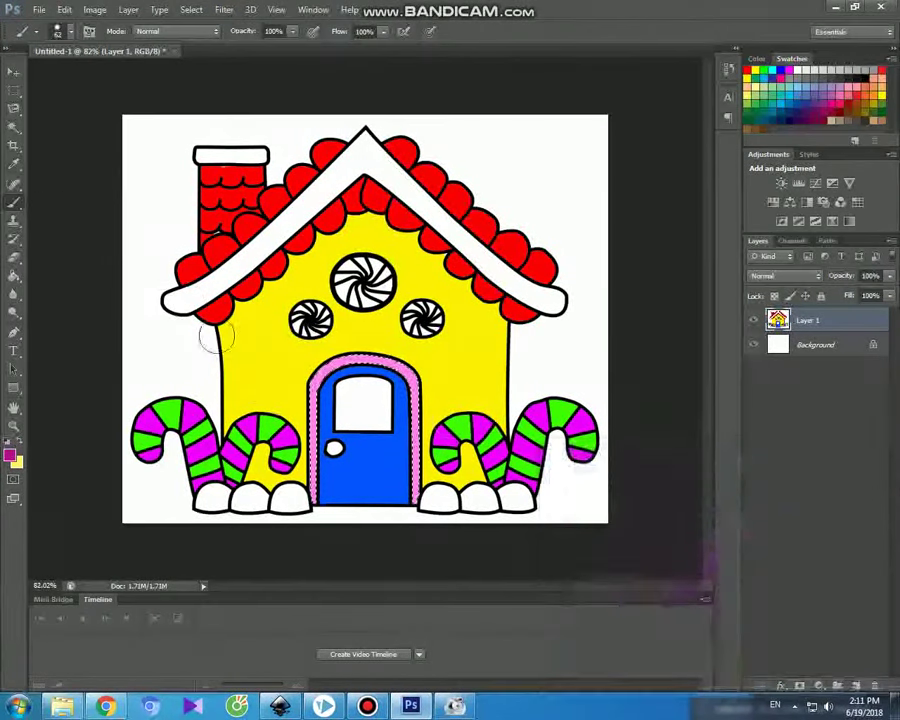
Select the door window and fill it with magenta
click(14, 126)
click(378, 410)
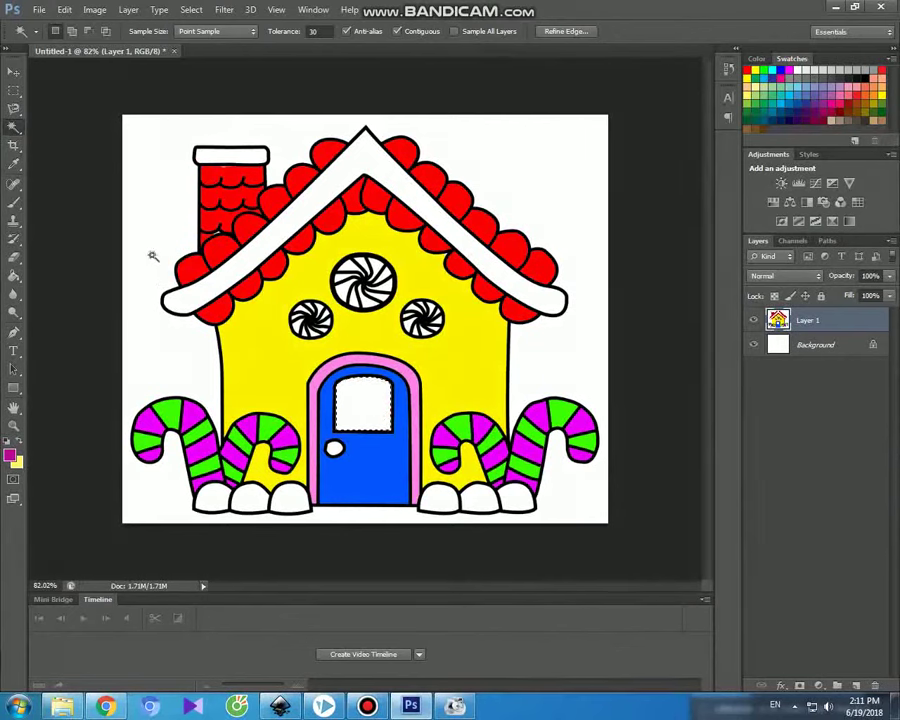
key(b)
drag(375, 385, 330, 405)
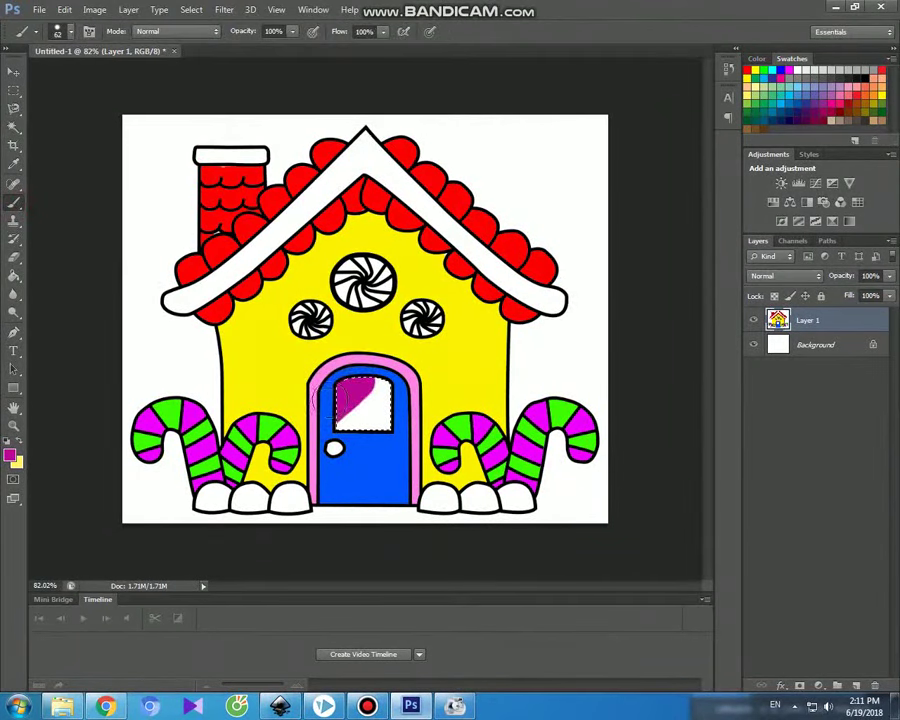
drag(405, 378, 345, 420)
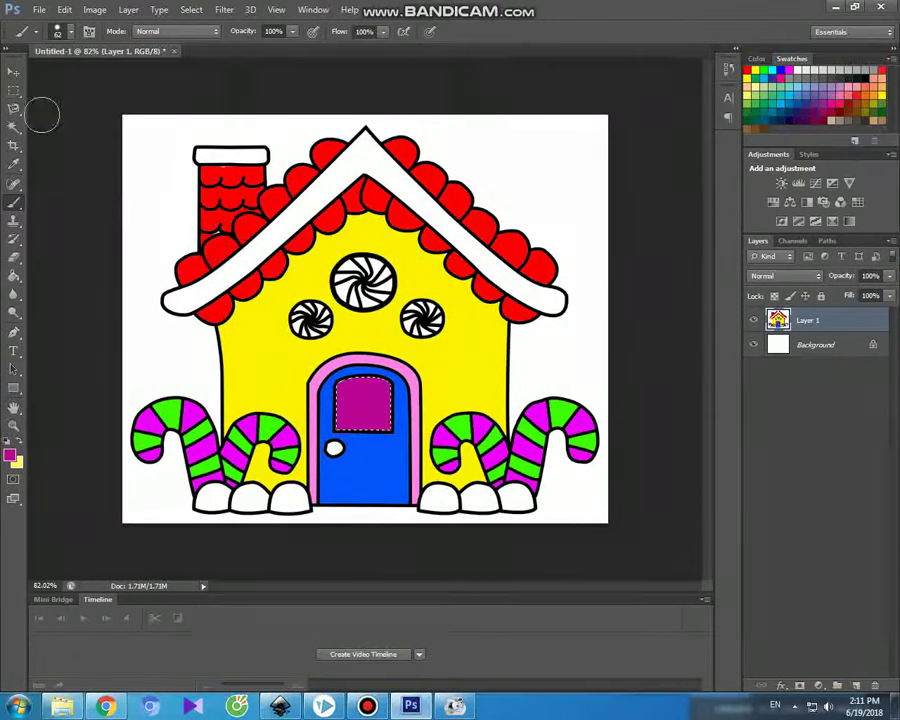
click(14, 72)
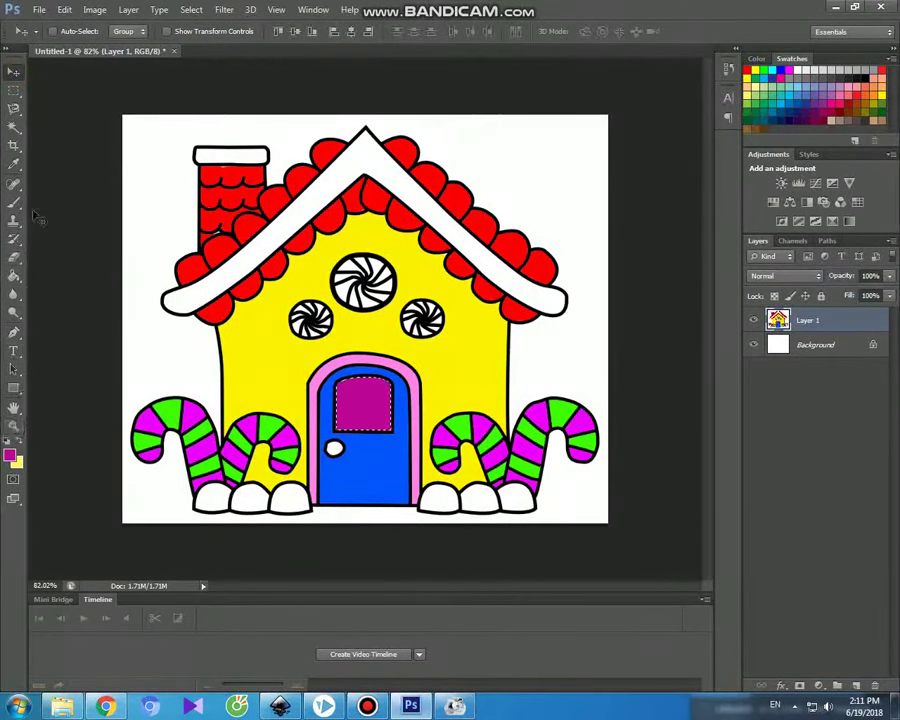
Set the foreground to yellow-green #acbb06 and brush it over the doorknob
click(14, 127)
click(10, 455)
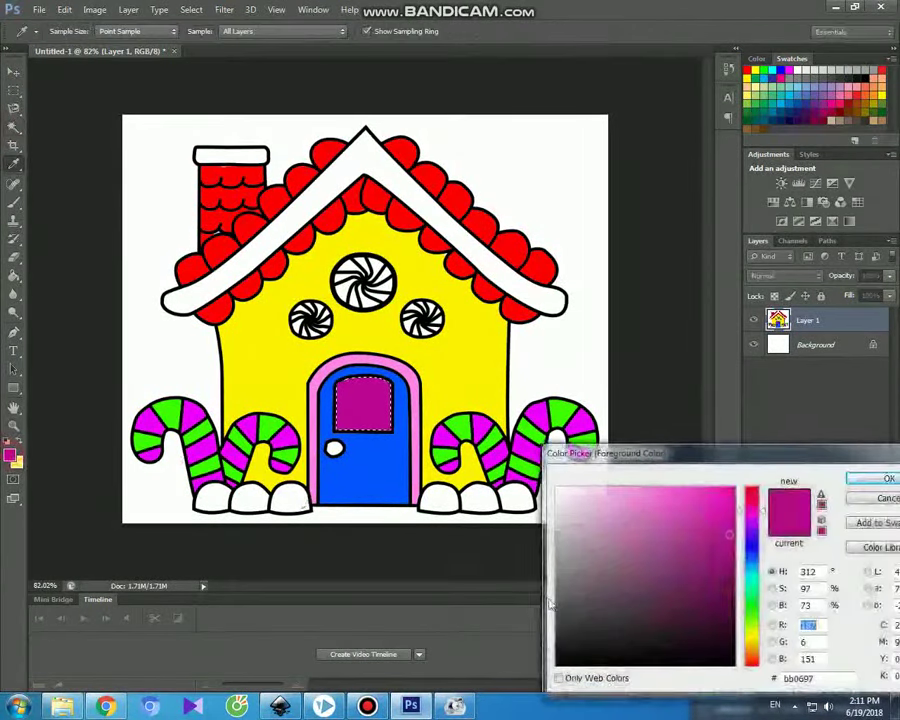
click(751, 633)
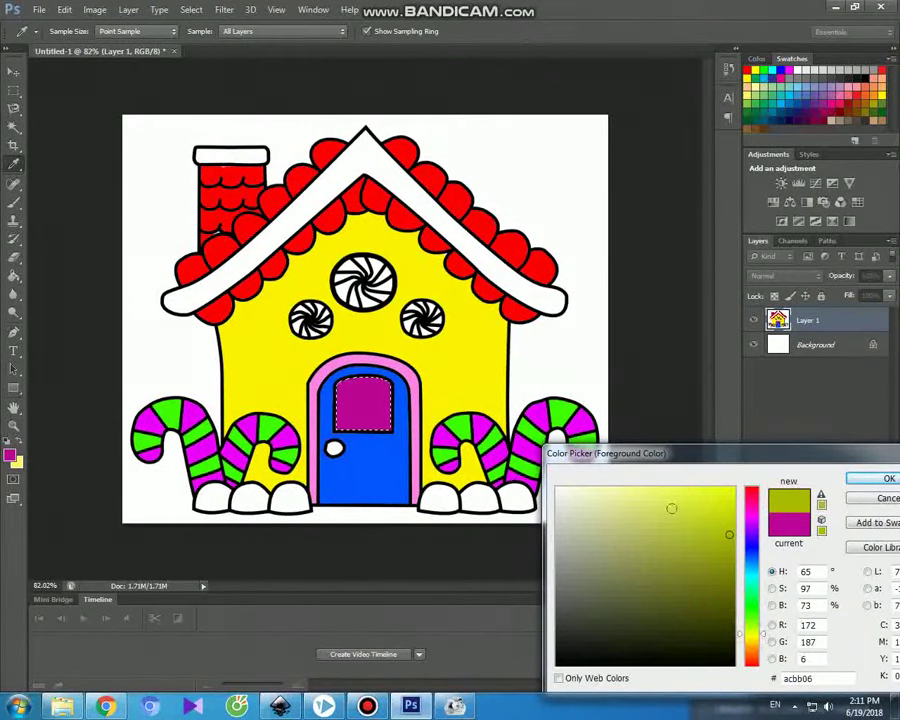
click(856, 483)
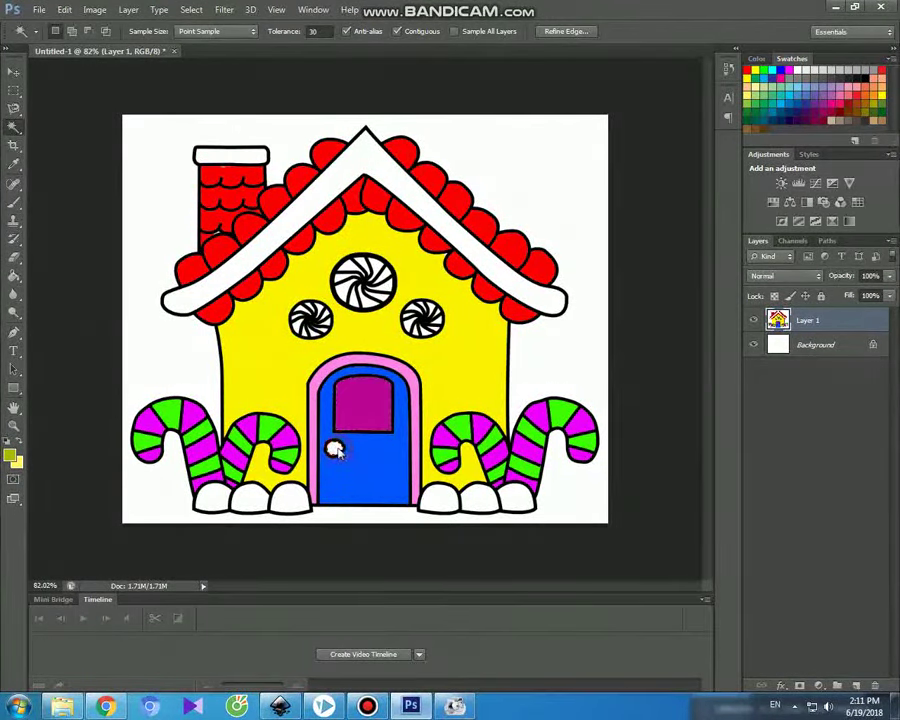
click(15, 203)
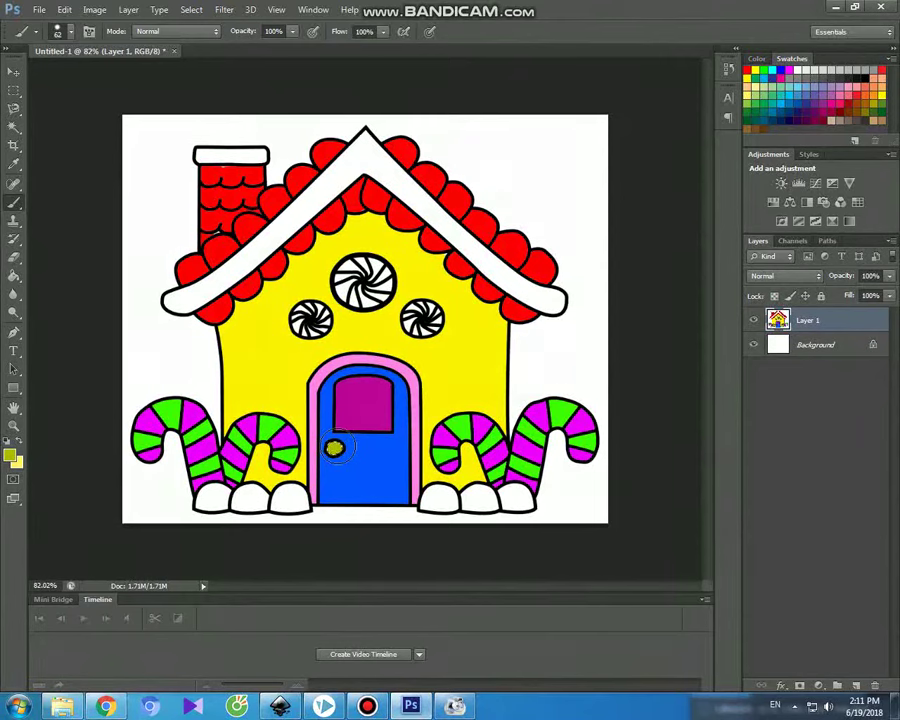
click(14, 71)
click(15, 125)
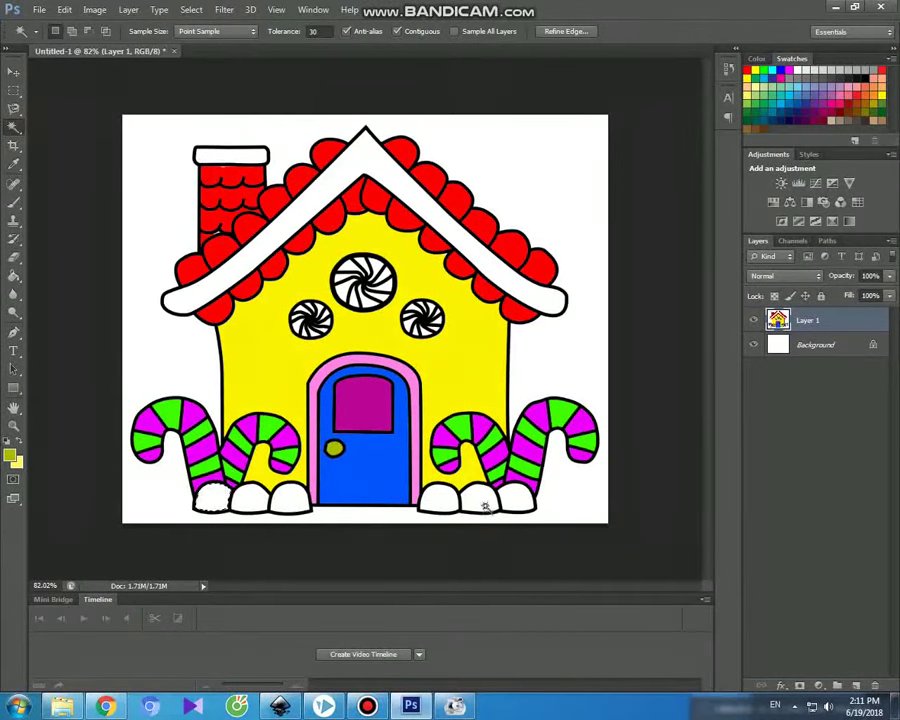
Select a white gumdrop along the base and paint it blue
click(485, 500)
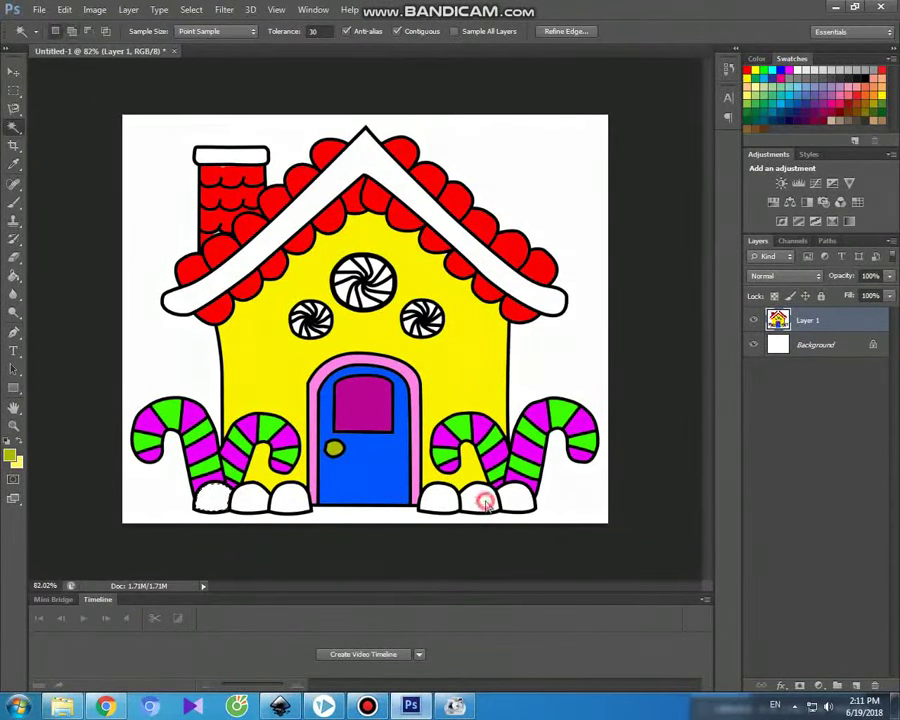
click(12, 455)
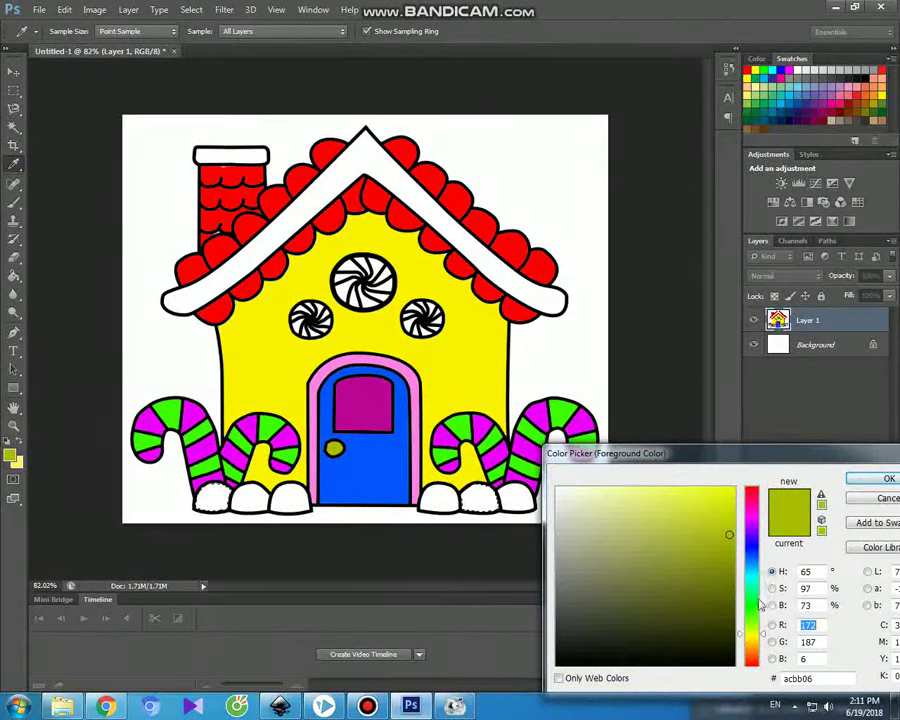
click(748, 557)
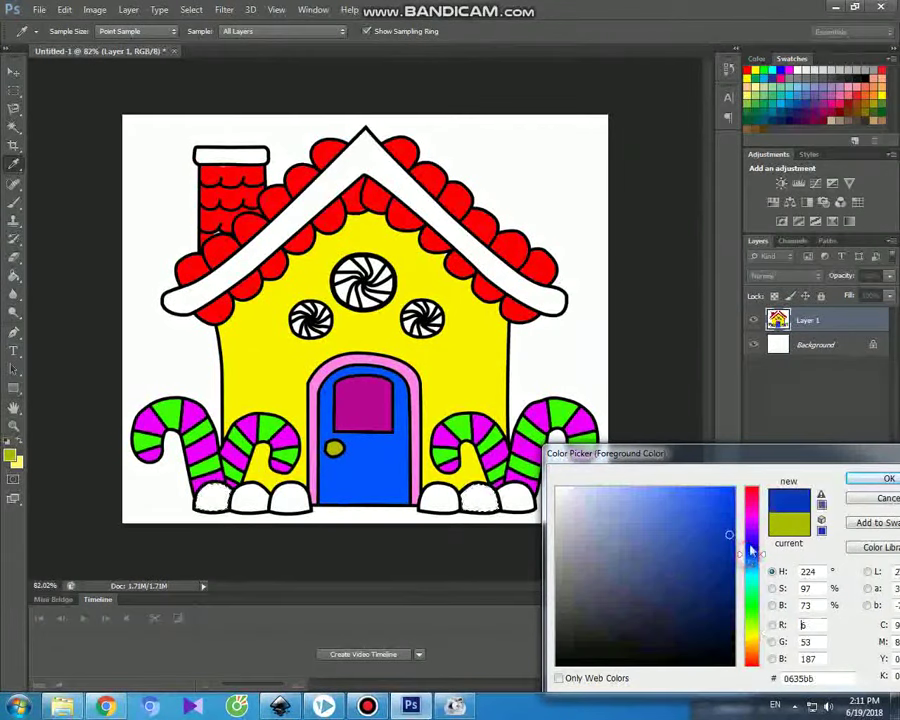
click(878, 477)
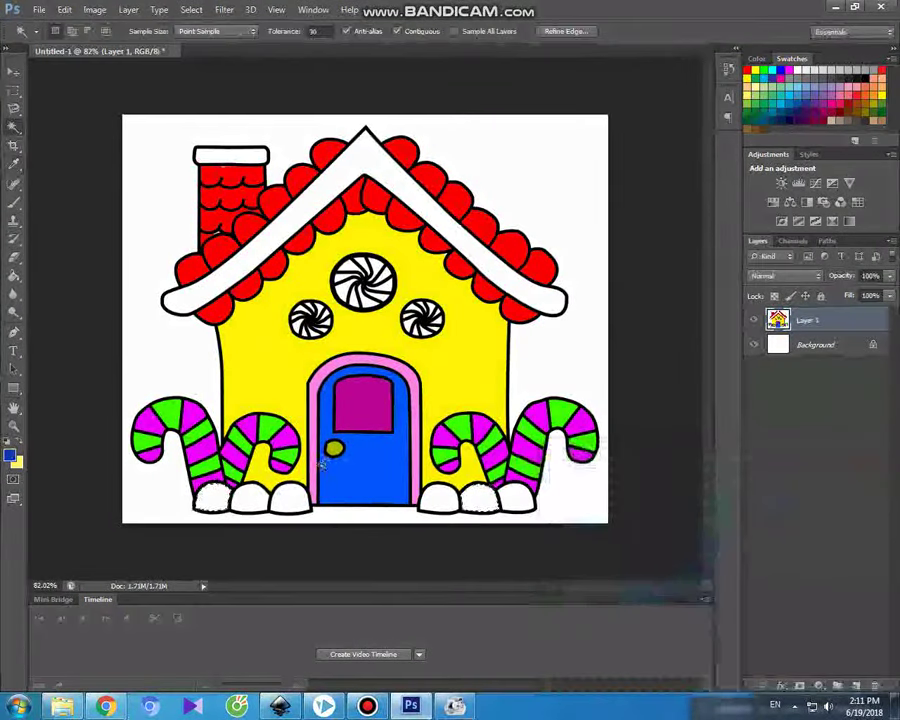
click(14, 201)
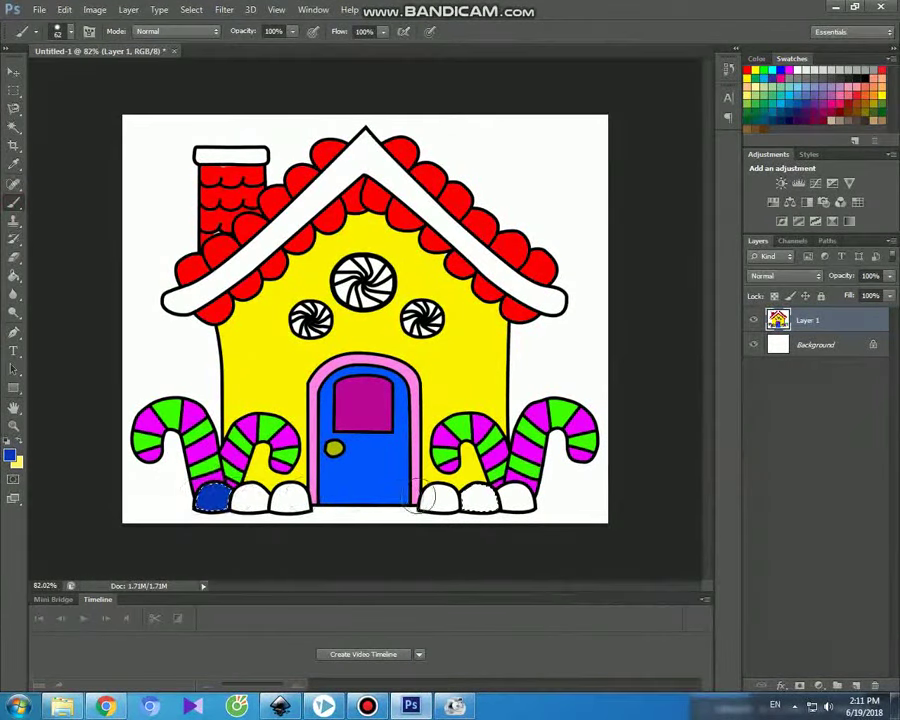
drag(468, 494, 492, 500)
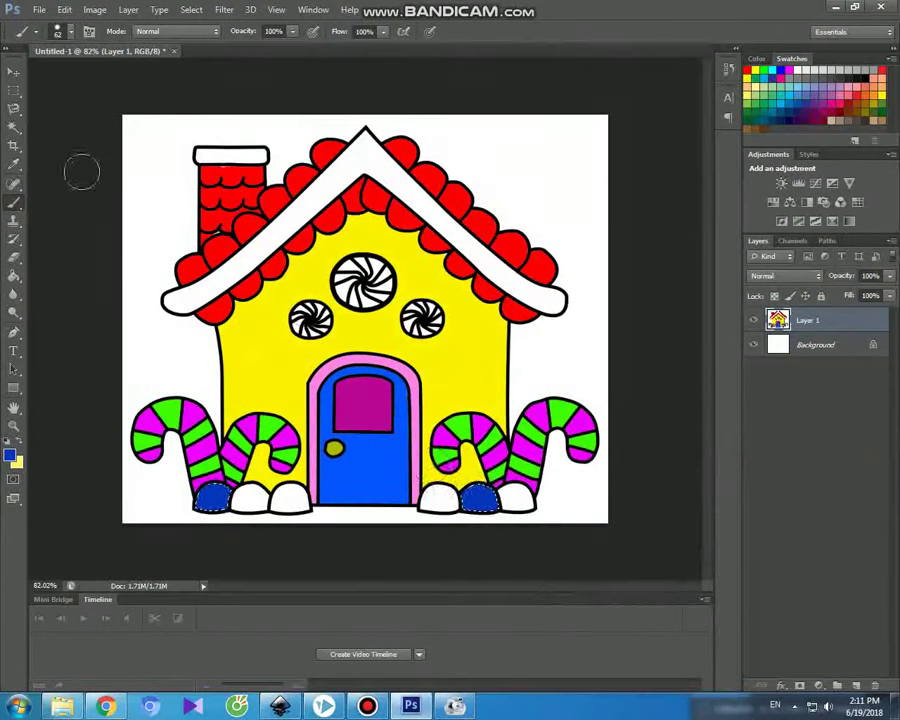
Paint another set of gumdrops along the base red
click(14, 126)
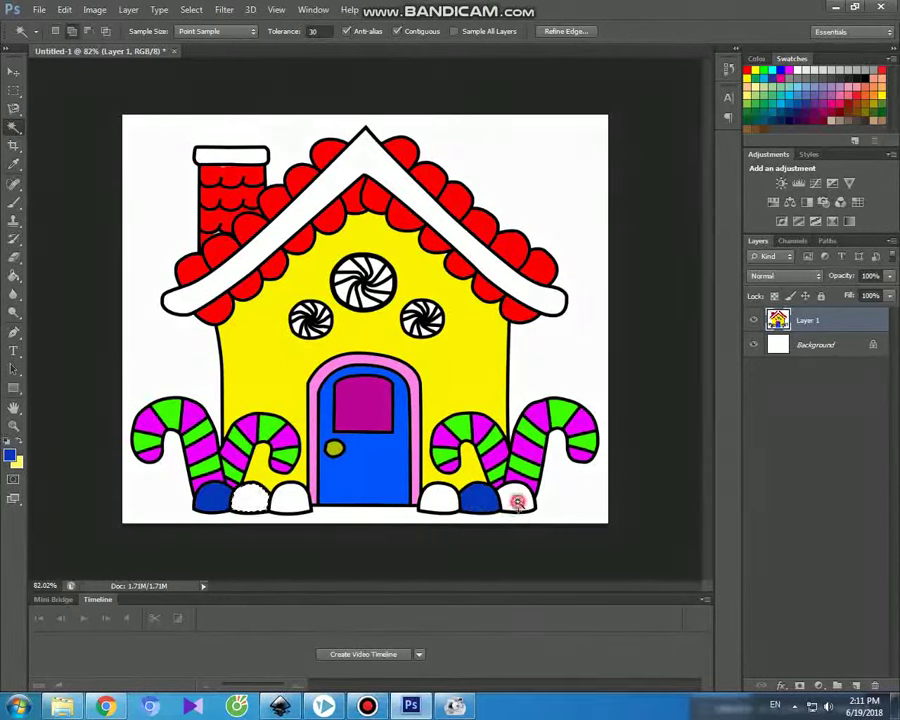
click(14, 457)
drag(751, 554, 750, 496)
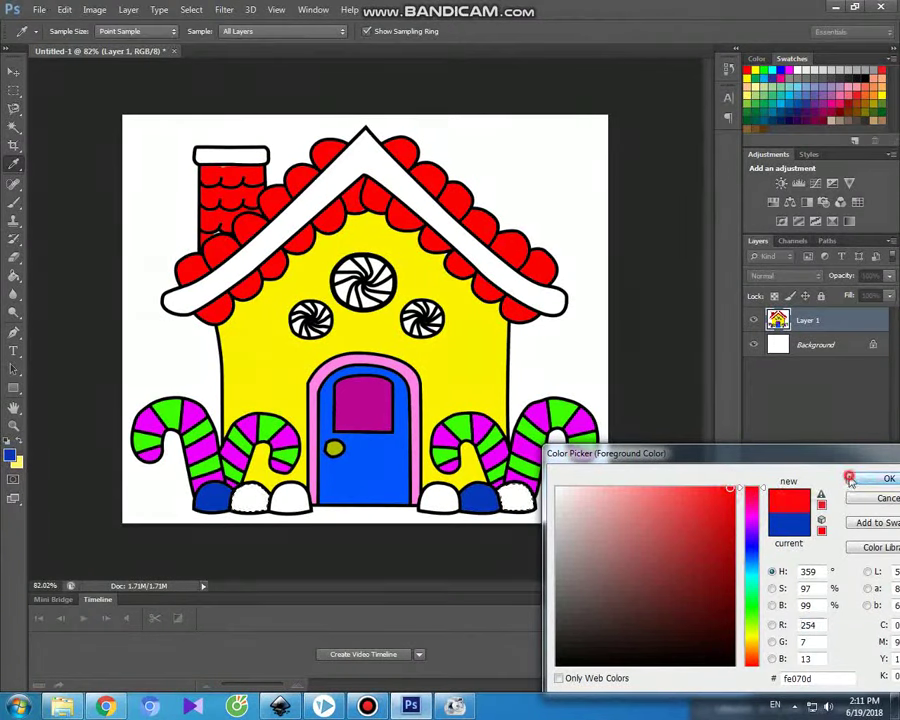
click(888, 478)
key(w)
click(14, 201)
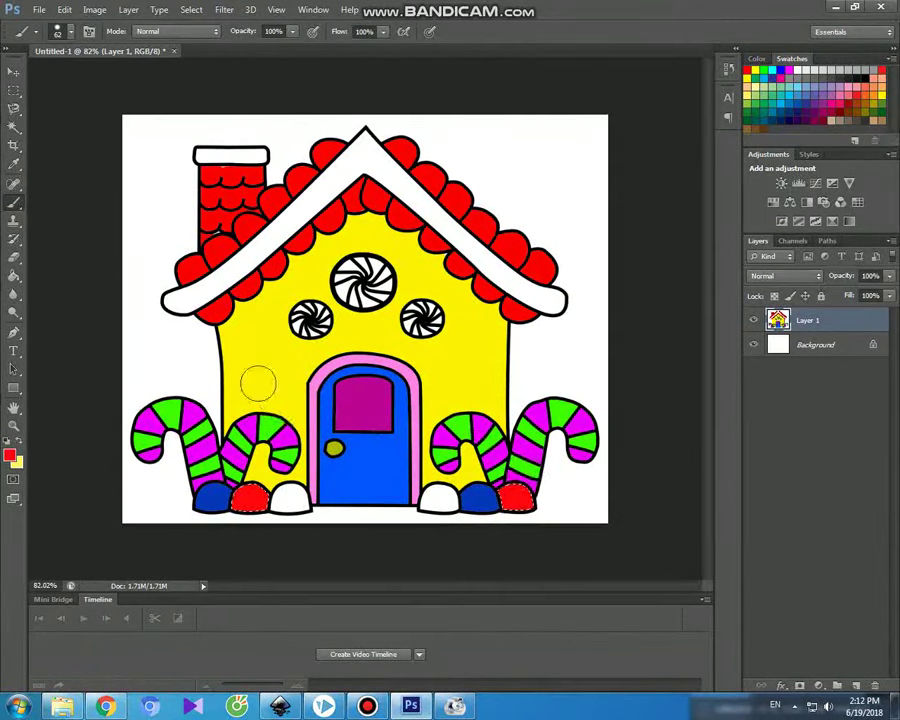
click(13, 72)
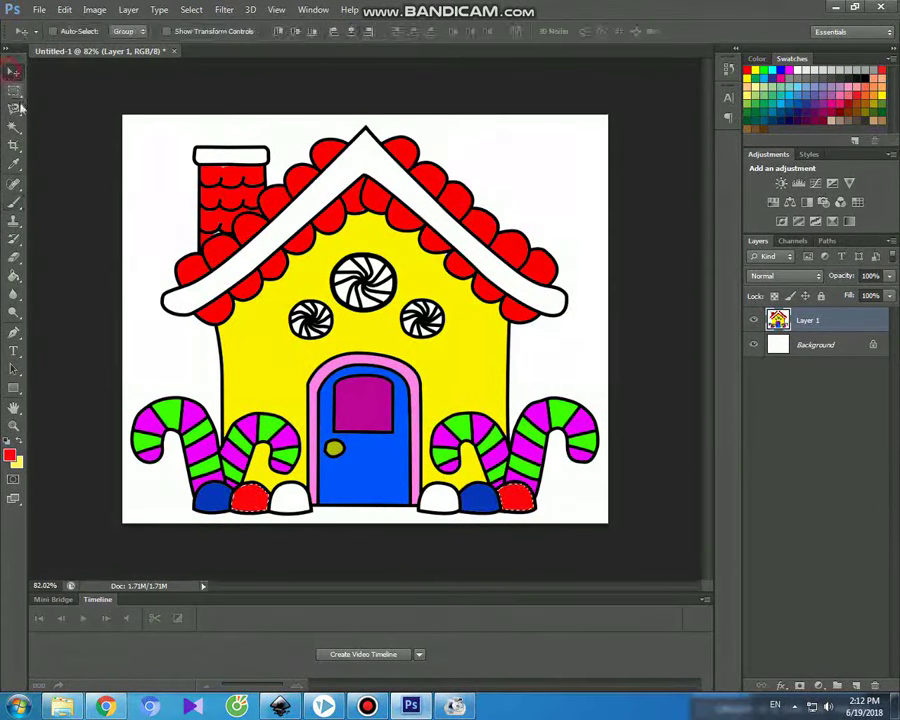
Select further gumdrops and paint them purple
click(14, 126)
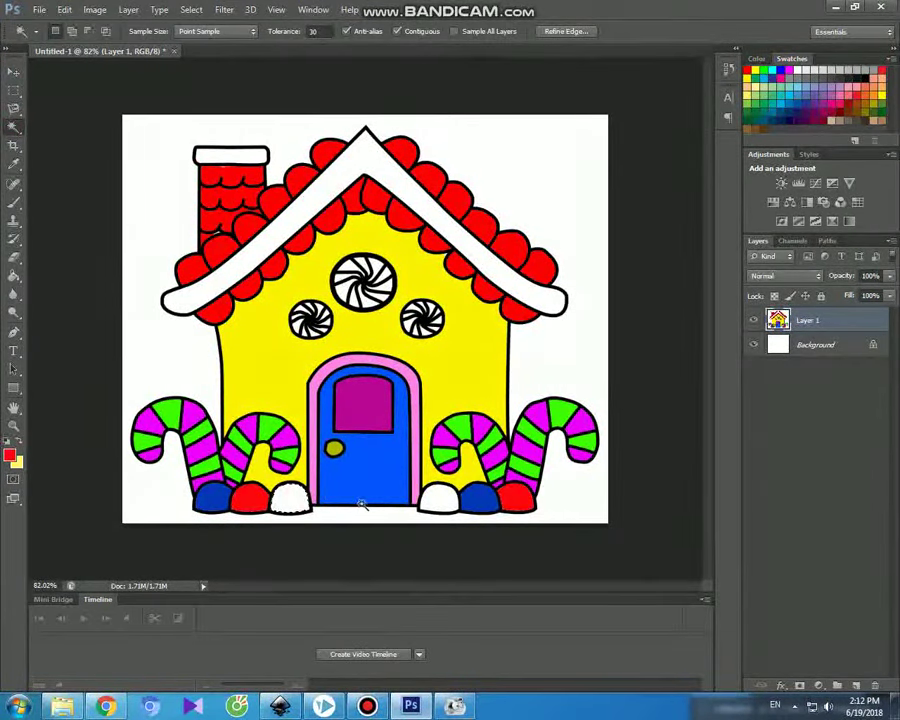
key(shift)
click(12, 457)
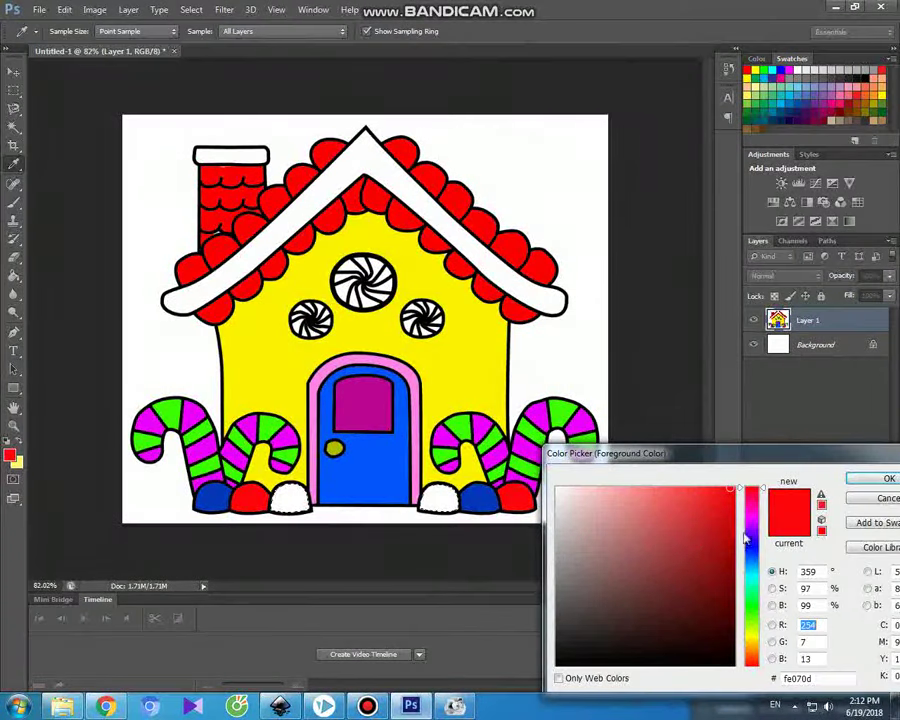
click(752, 528)
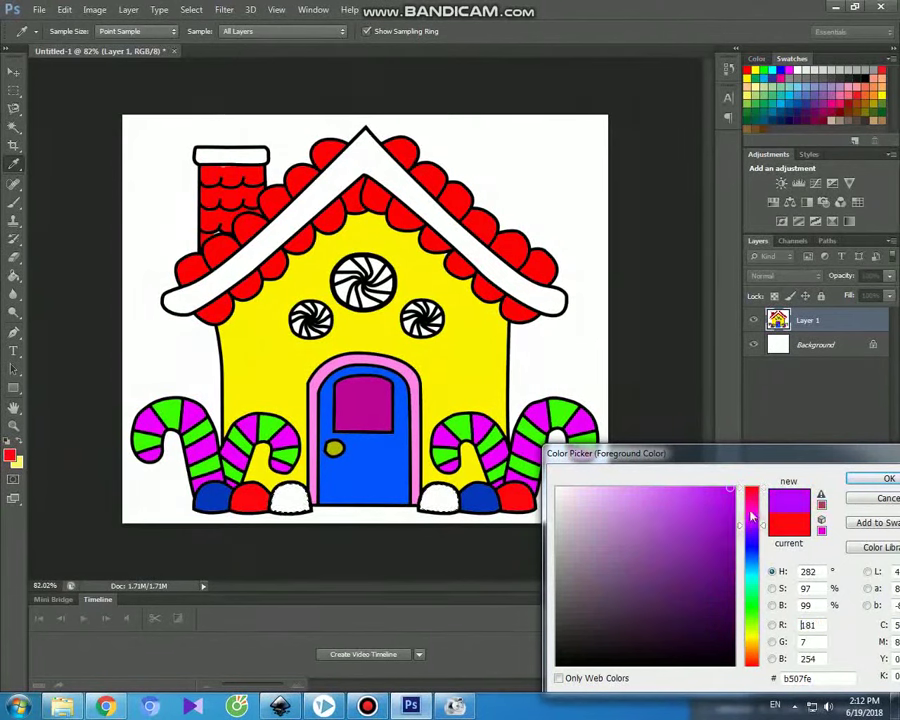
click(855, 479)
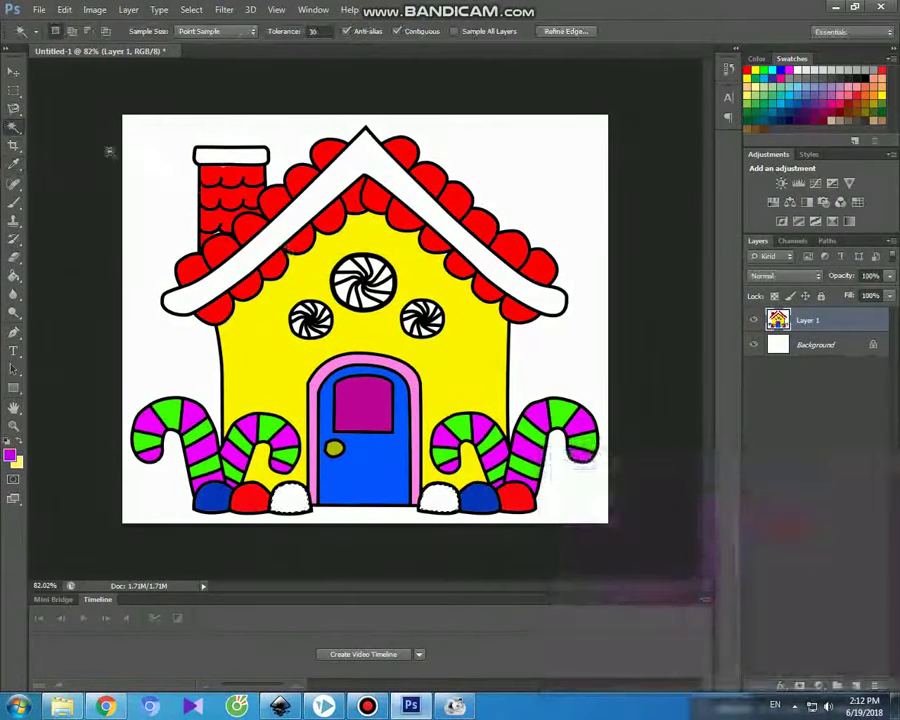
click(14, 199)
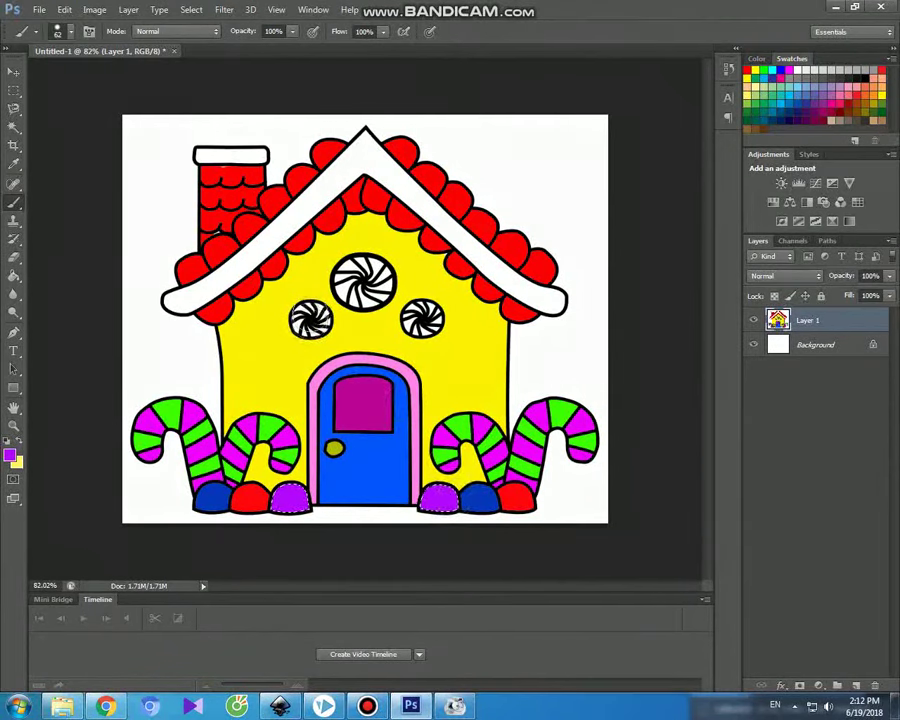
click(12, 73)
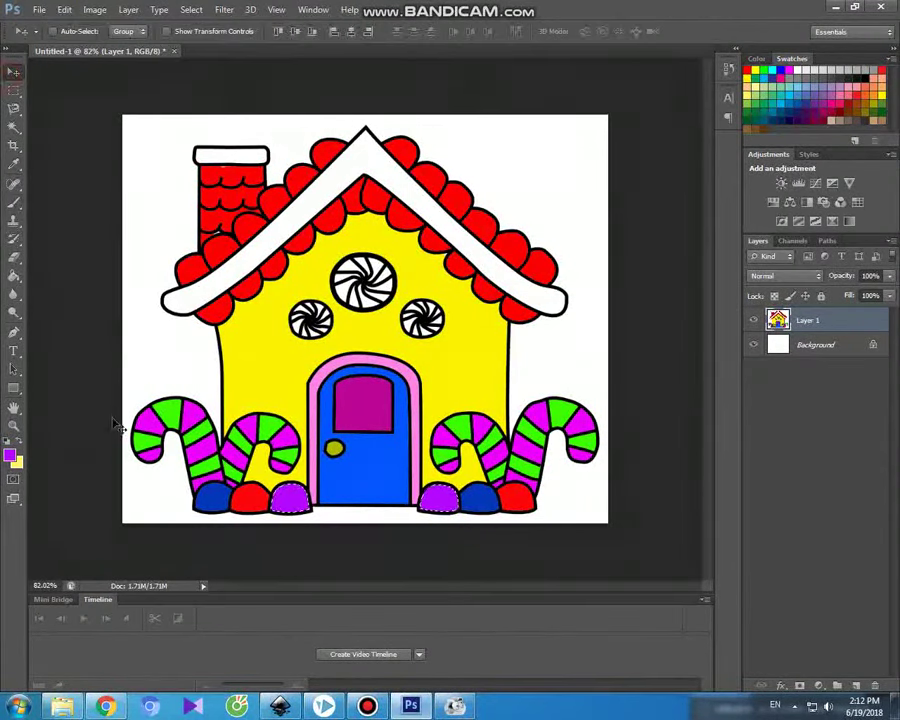
Set the foreground colour to dark red c10606
click(12, 455)
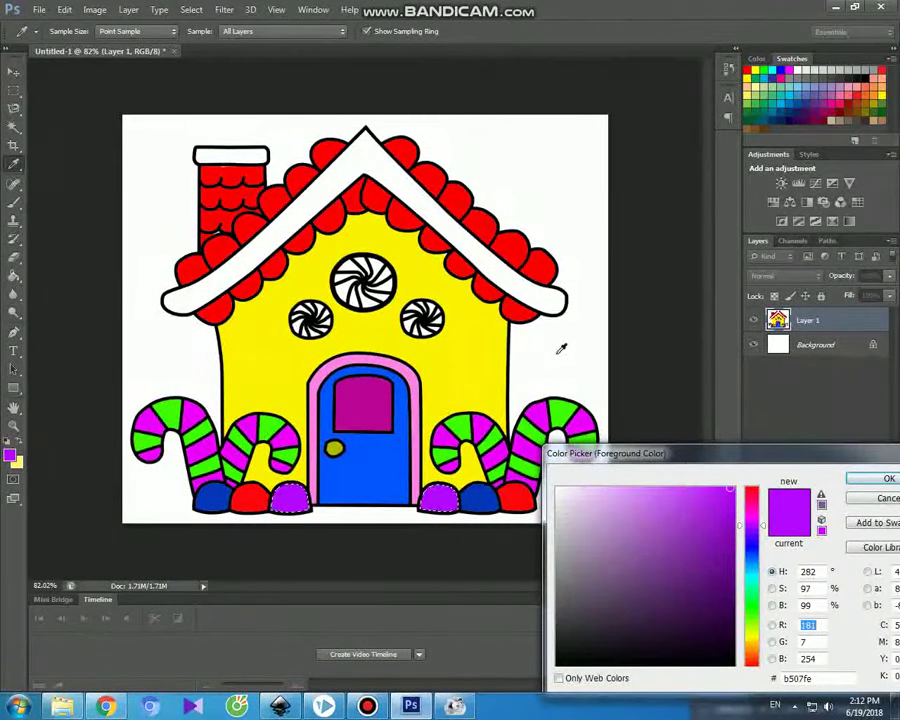
mouse_move(755, 676)
mouse_down()
mouse_move(757, 658)
mouse_move(766, 667)
mouse_up()
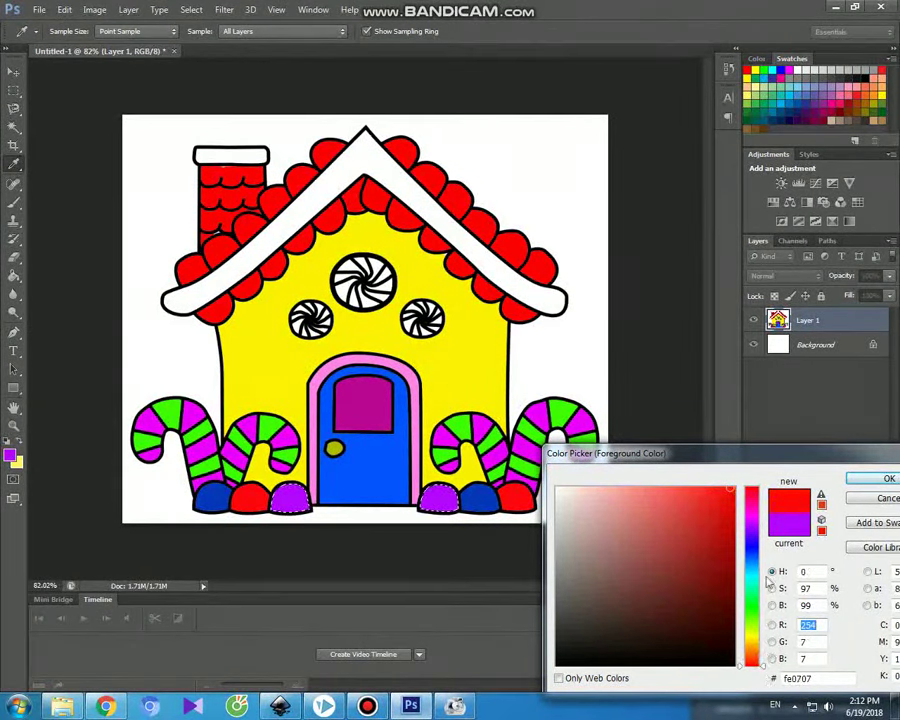
click(884, 479)
Paint the left and right roof trim dark red with the Brush
key(v)
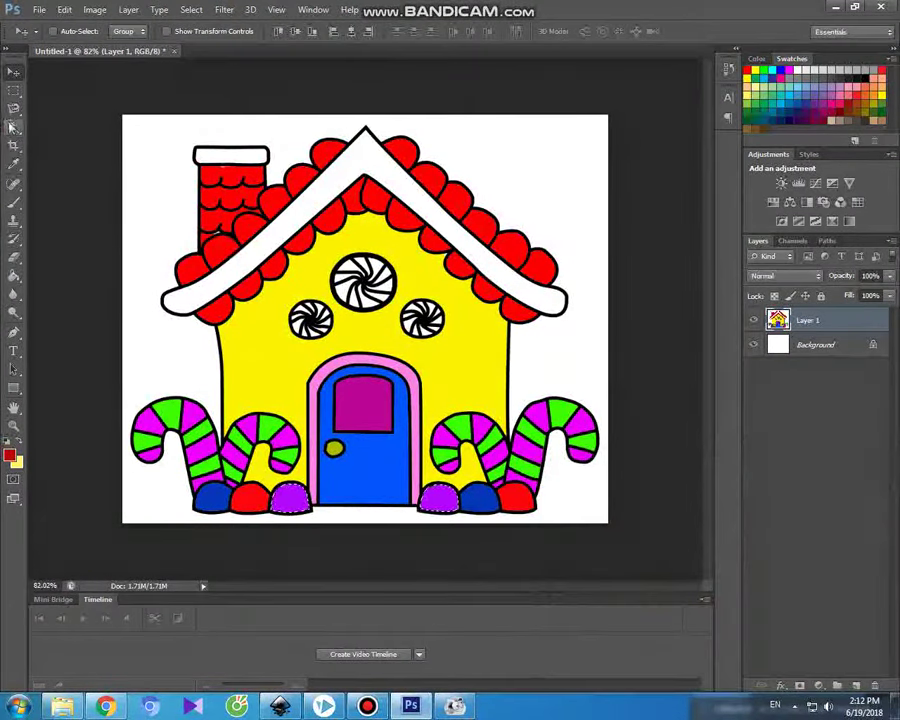
click(14, 125)
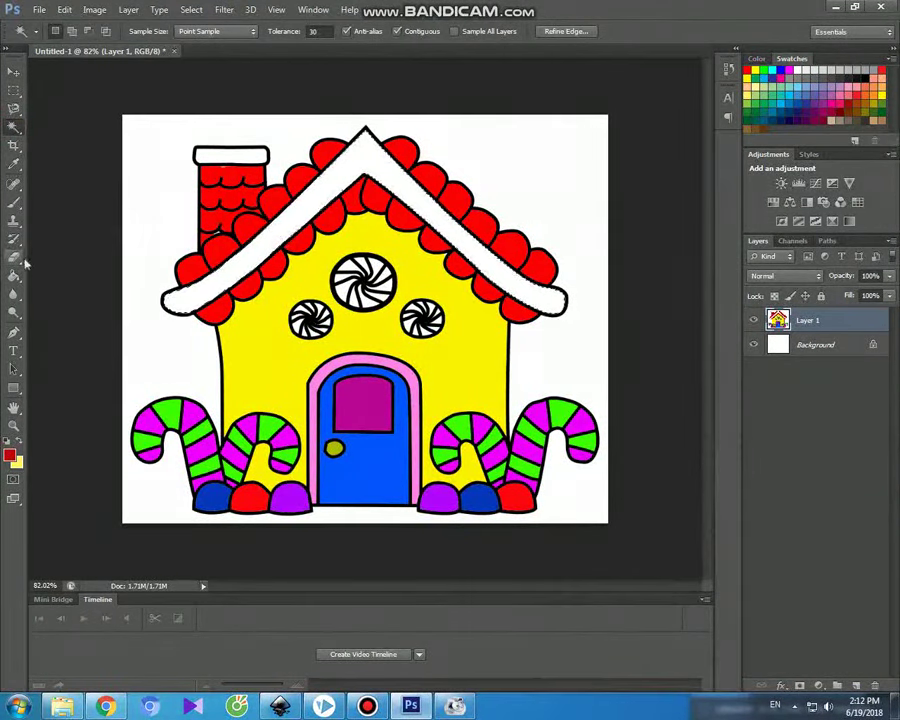
click(16, 208)
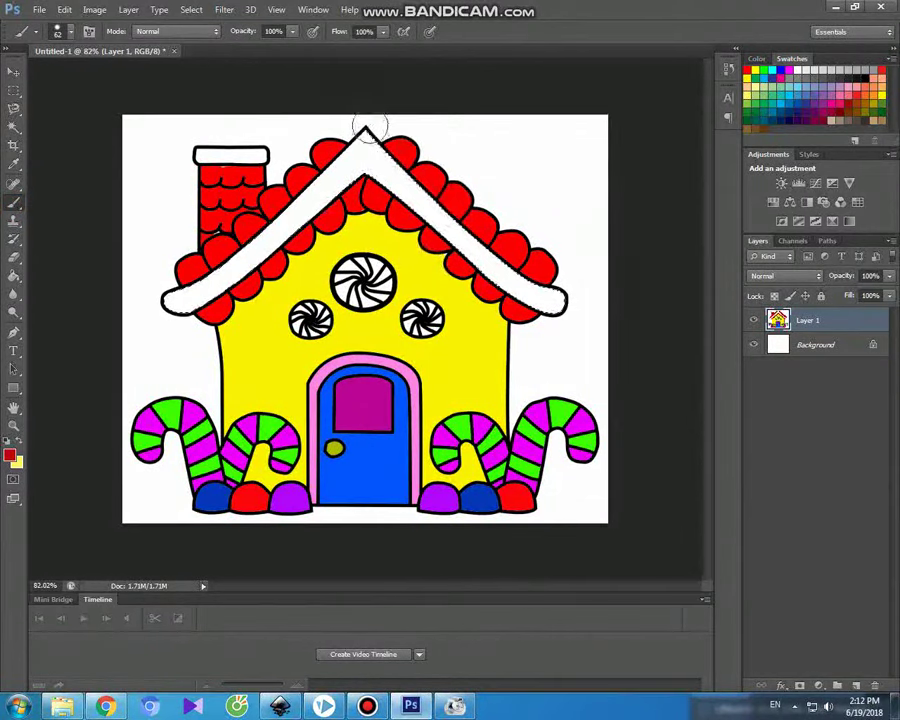
drag(368, 130, 297, 224)
drag(365, 128, 166, 300)
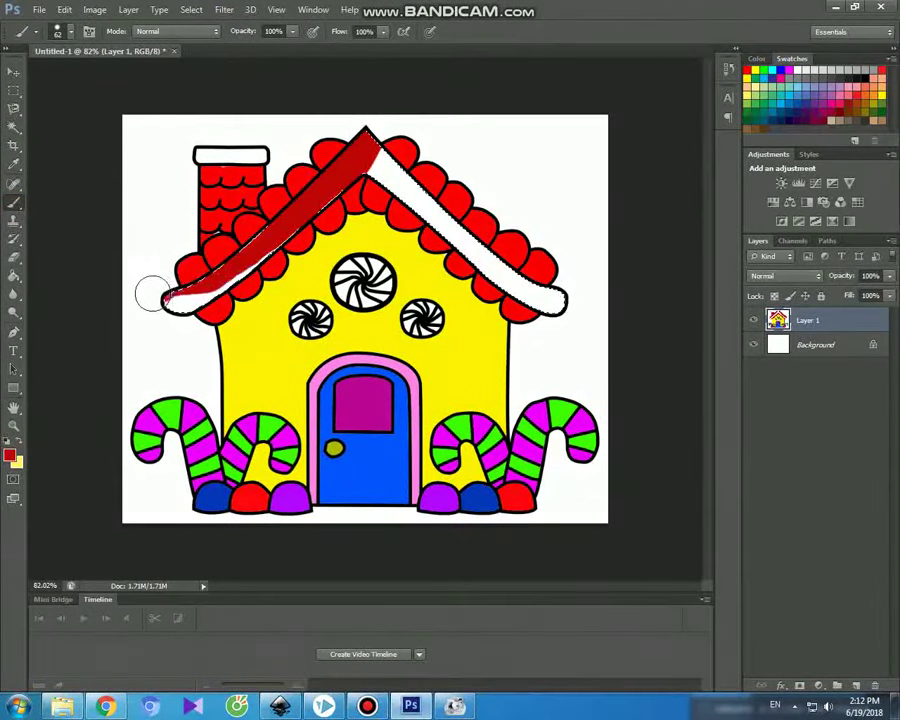
drag(375, 164, 560, 298)
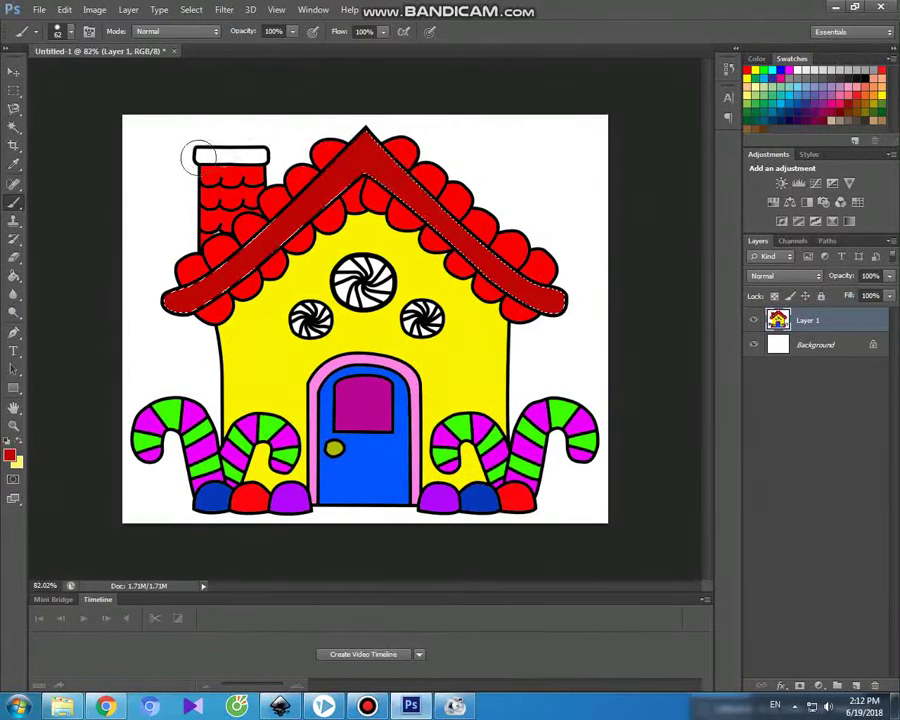
click(13, 72)
Paint the chimney cap brown 754f05, then Magic Wand-select the white background
click(15, 127)
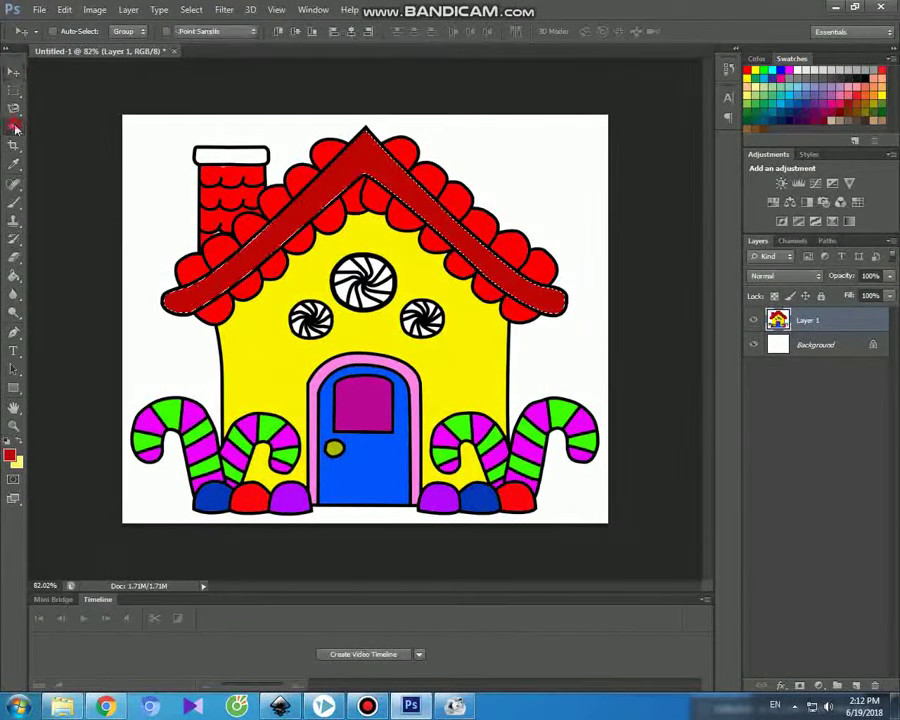
click(207, 156)
key(i)
click(10, 455)
click(757, 648)
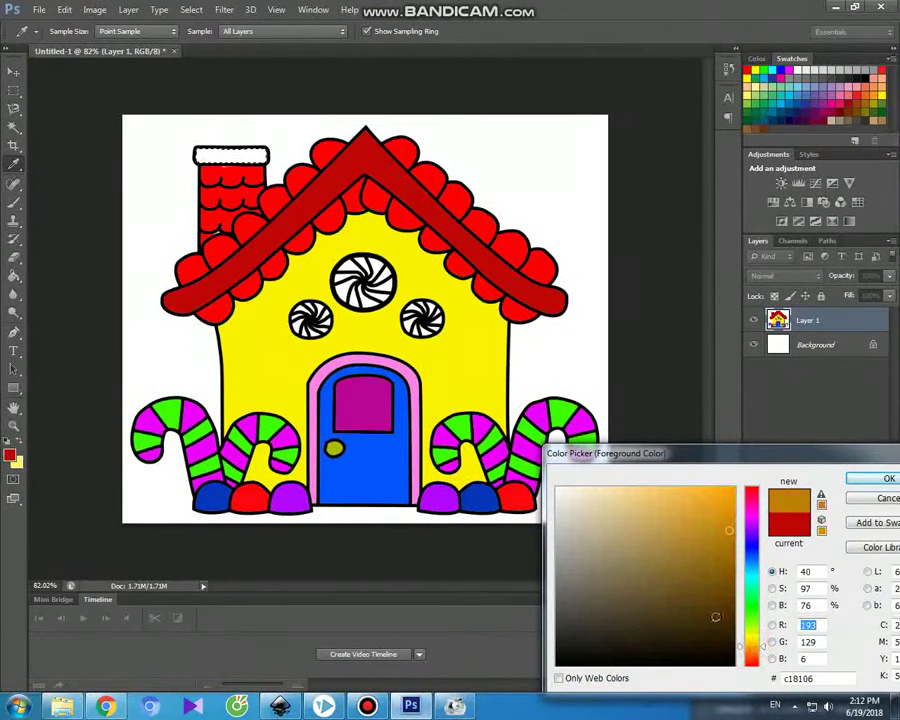
click(715, 610)
click(728, 583)
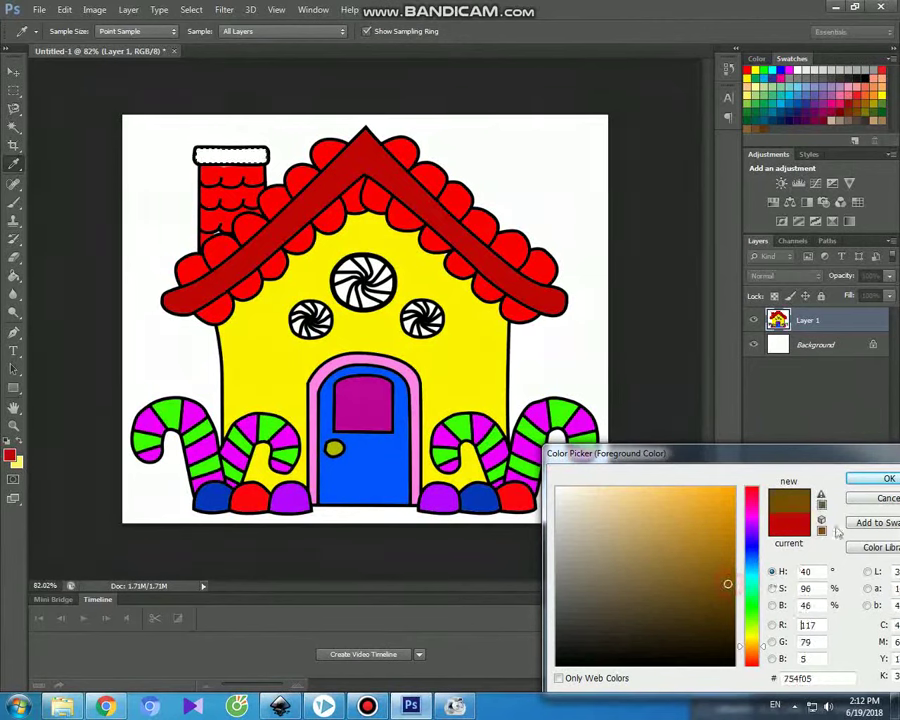
click(866, 479)
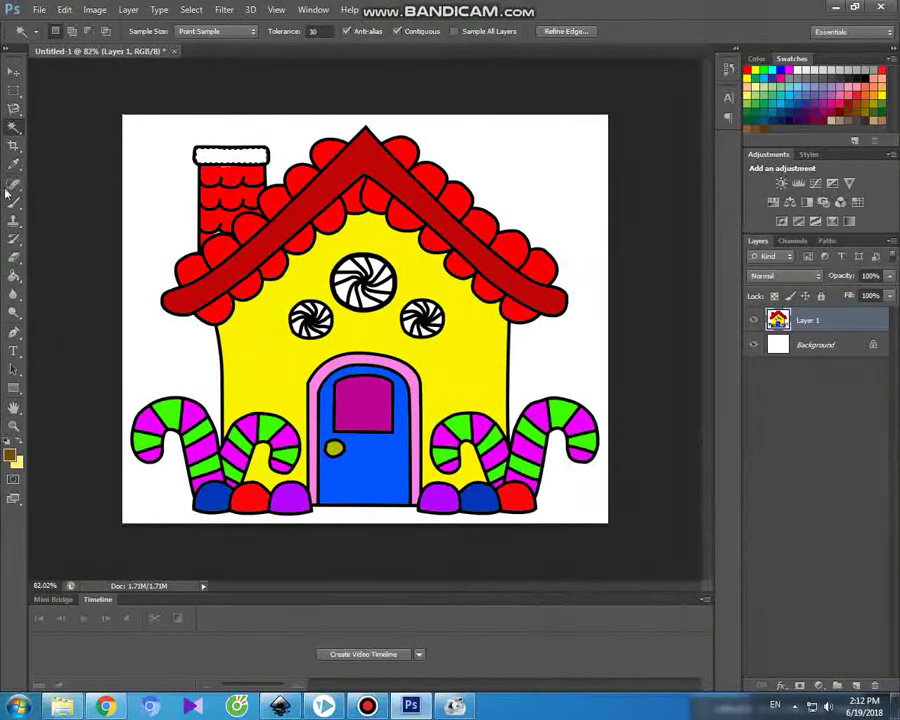
click(13, 200)
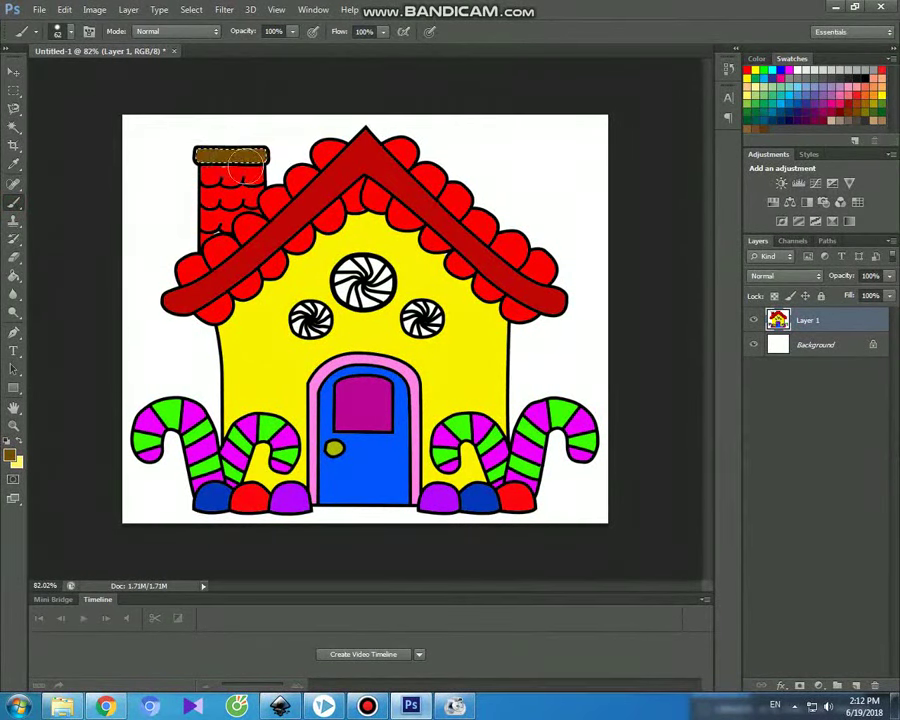
click(14, 71)
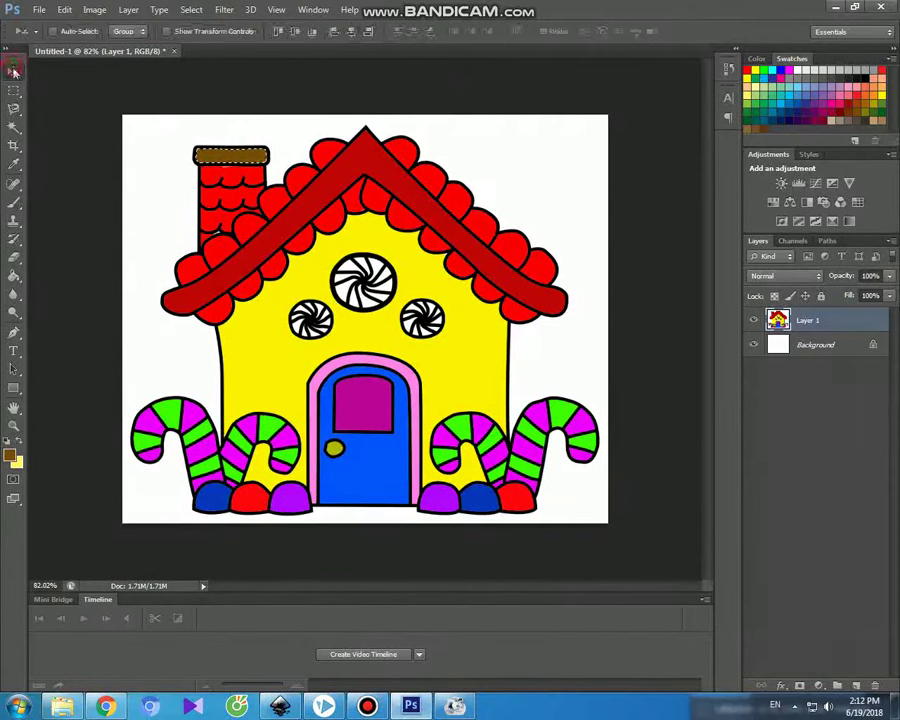
click(14, 127)
click(163, 168)
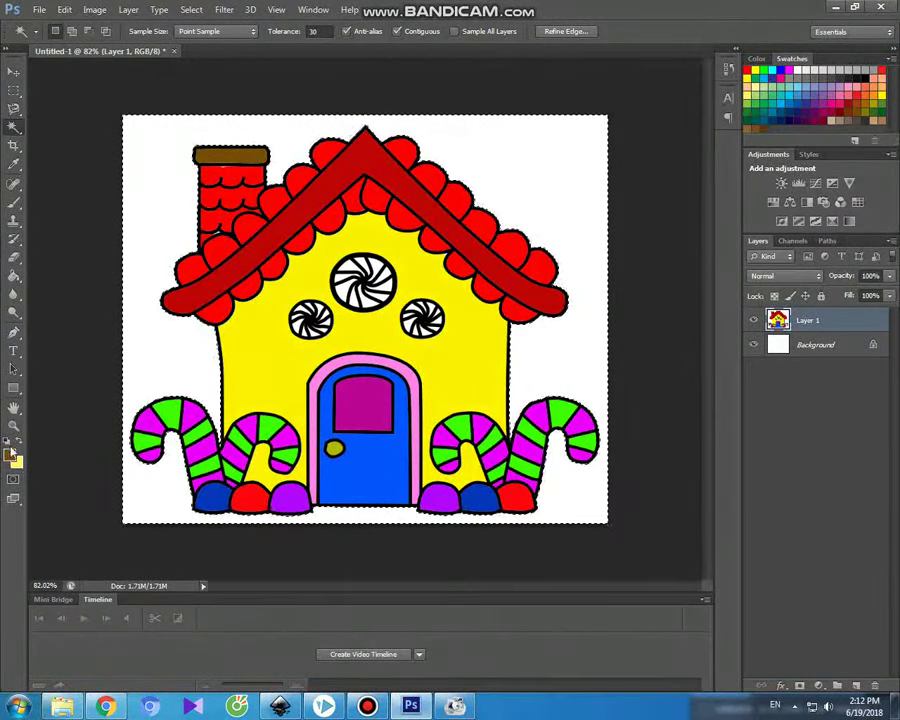
Paint the sky light cyan beside the chimney, right of the roof and house
click(11, 454)
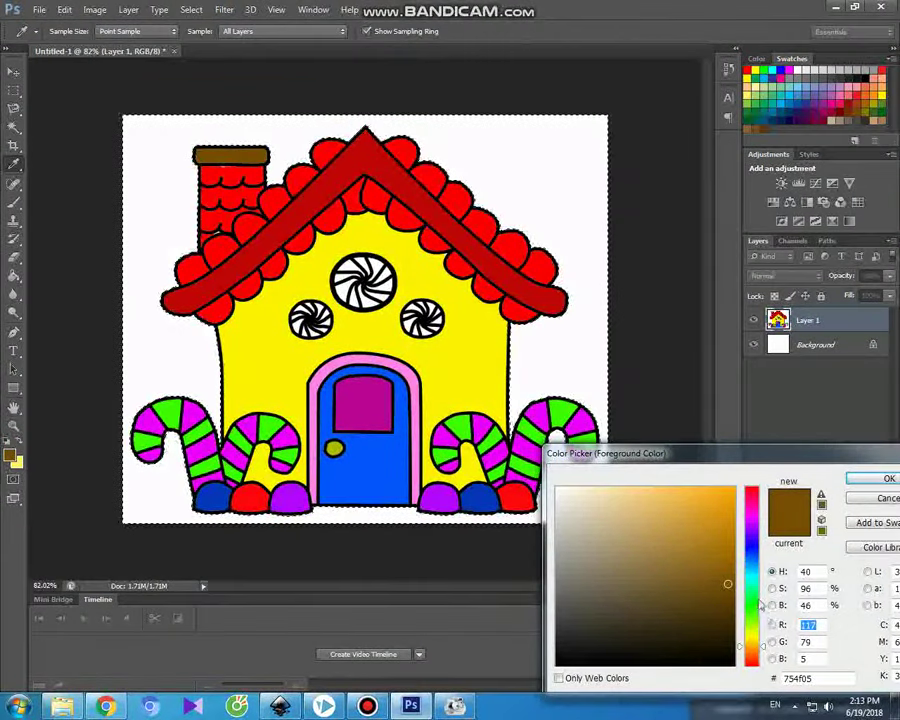
click(751, 573)
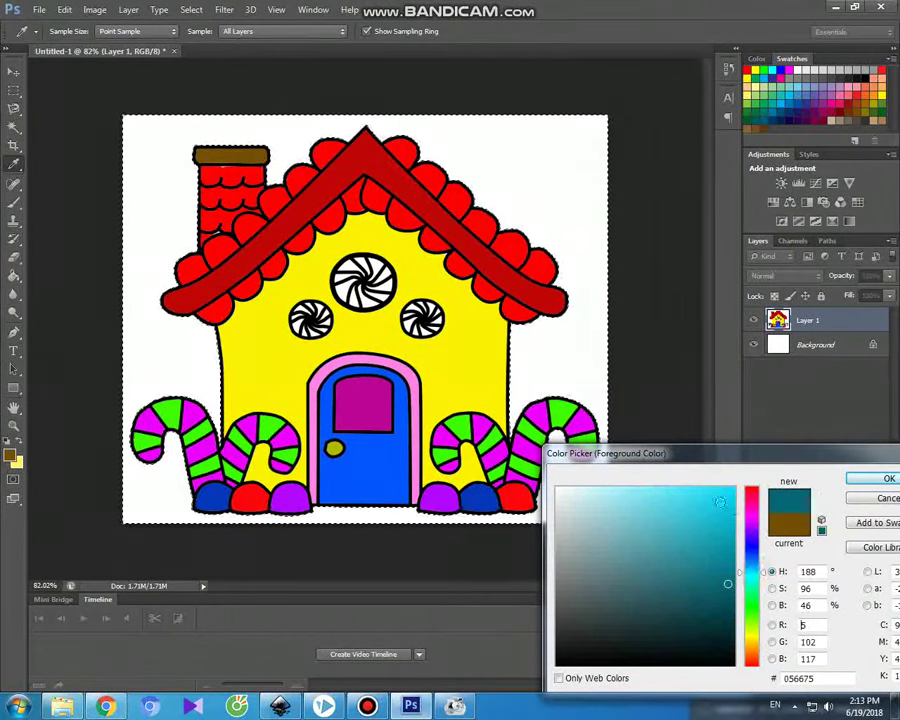
click(672, 488)
click(869, 479)
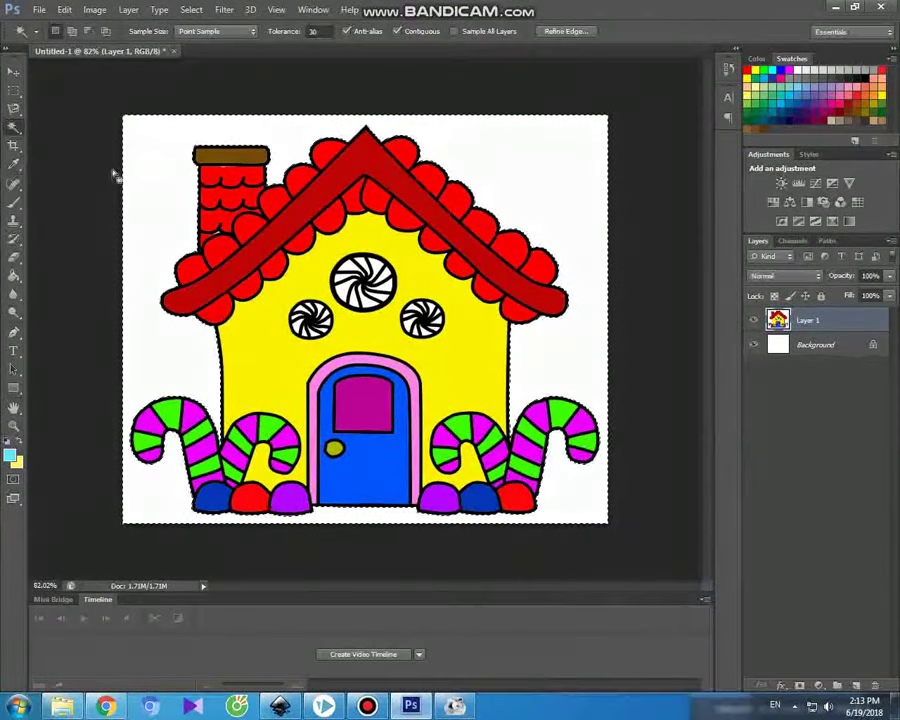
click(14, 201)
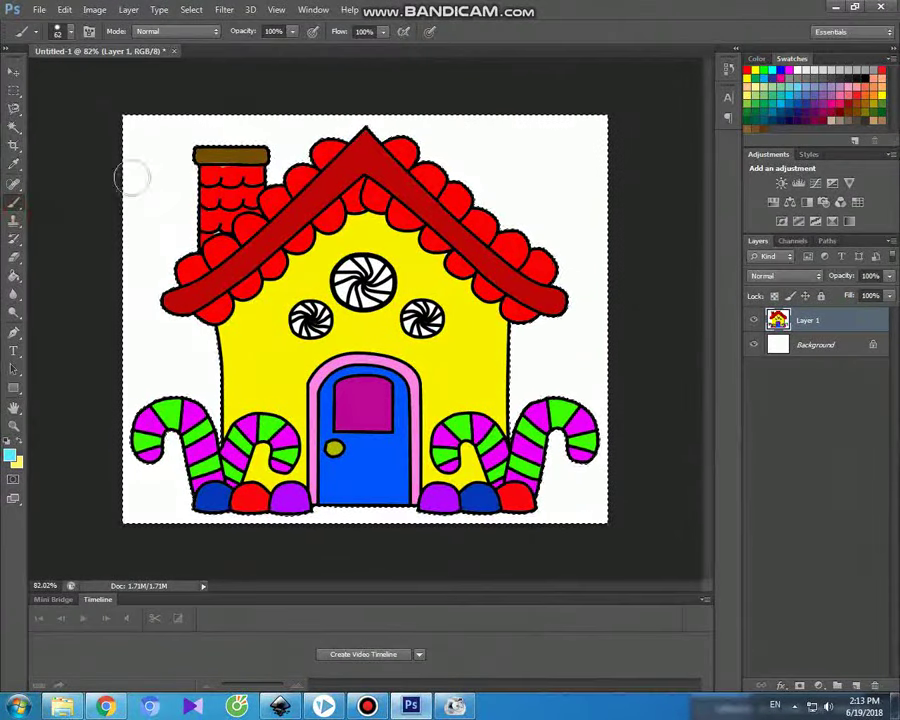
mouse_move(147, 125)
mouse_down()
mouse_move(183, 172)
mouse_move(200, 140)
mouse_move(295, 128)
mouse_move(273, 168)
mouse_up()
mouse_move(350, 128)
mouse_down()
mouse_move(422, 120)
mouse_move(597, 126)
mouse_move(501, 163)
mouse_move(530, 151)
mouse_move(595, 185)
mouse_move(595, 281)
mouse_move(506, 201)
mouse_move(530, 200)
mouse_move(570, 301)
mouse_move(575, 208)
mouse_move(502, 191)
mouse_move(566, 217)
mouse_up()
mouse_move(596, 275)
mouse_down()
mouse_move(585, 372)
mouse_move(563, 325)
mouse_move(532, 398)
mouse_move(538, 321)
mouse_move(508, 396)
mouse_move(590, 420)
mouse_move(583, 498)
mouse_move(585, 478)
mouse_move(555, 443)
mouse_up()
Fill the bottom strip and left side cyan, then deselect with Ctrl+D
drag(542, 492, 554, 512)
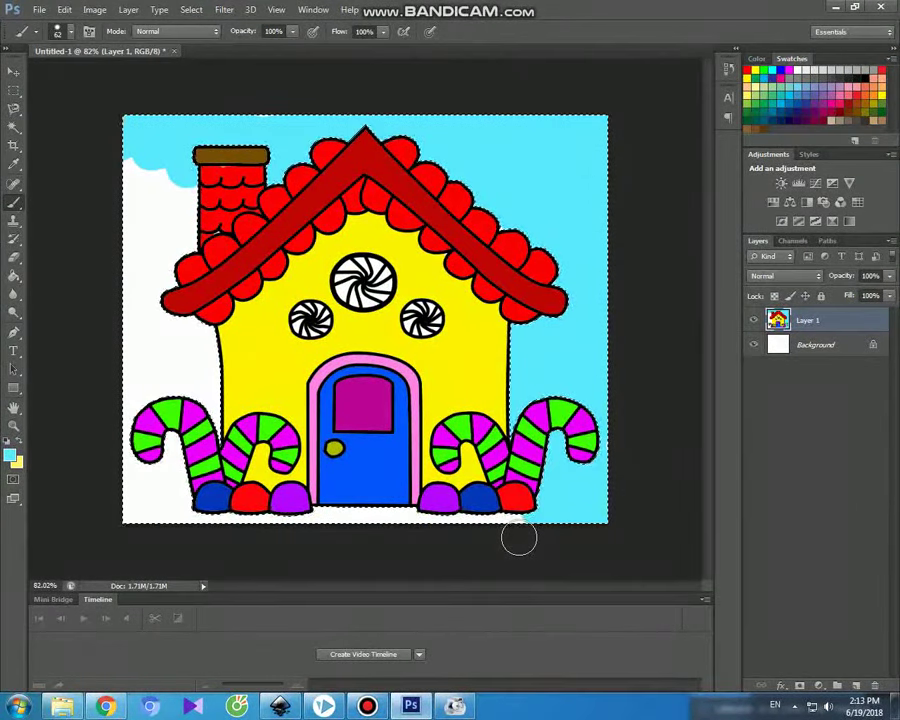
mouse_move(518, 519)
mouse_down()
mouse_move(347, 520)
mouse_move(130, 478)
mouse_move(200, 425)
mouse_move(142, 418)
mouse_up()
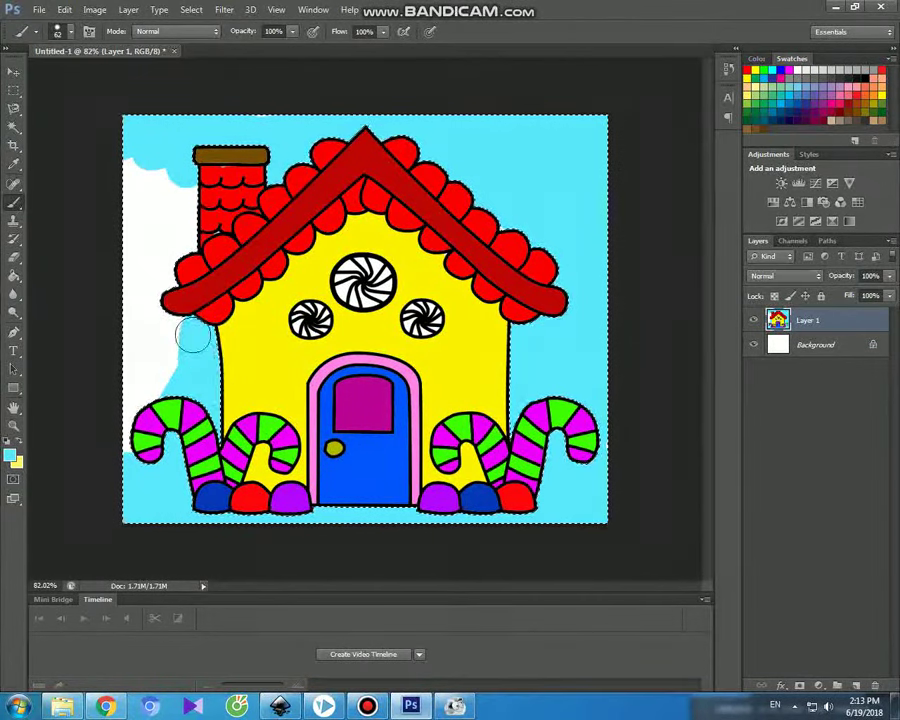
mouse_move(138, 350)
mouse_down()
mouse_move(152, 200)
mouse_move(205, 205)
mouse_move(182, 195)
mouse_up()
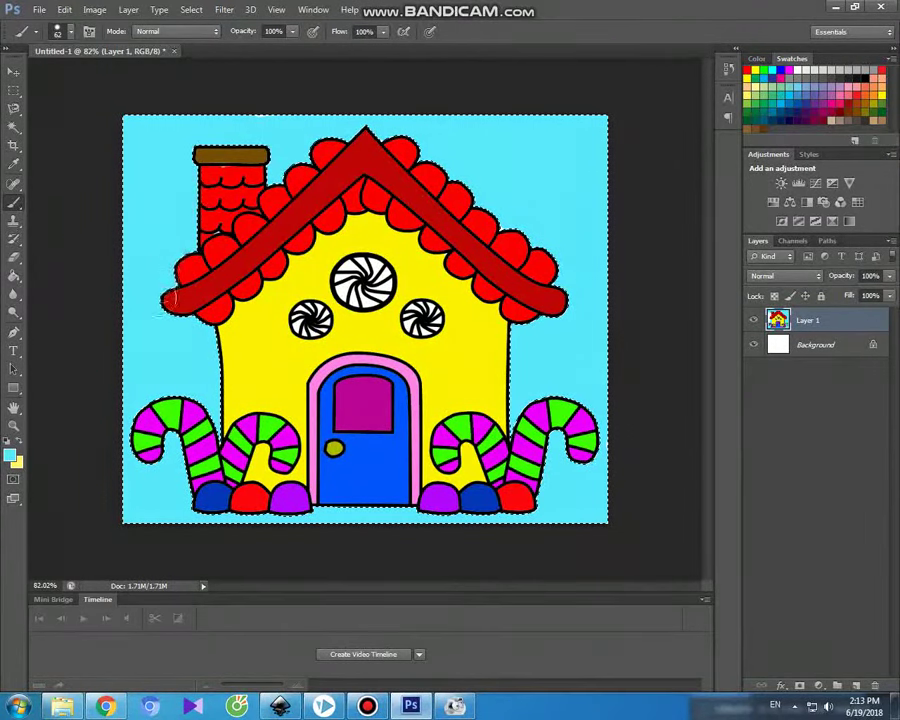
key(ctrl+d)
click(13, 72)
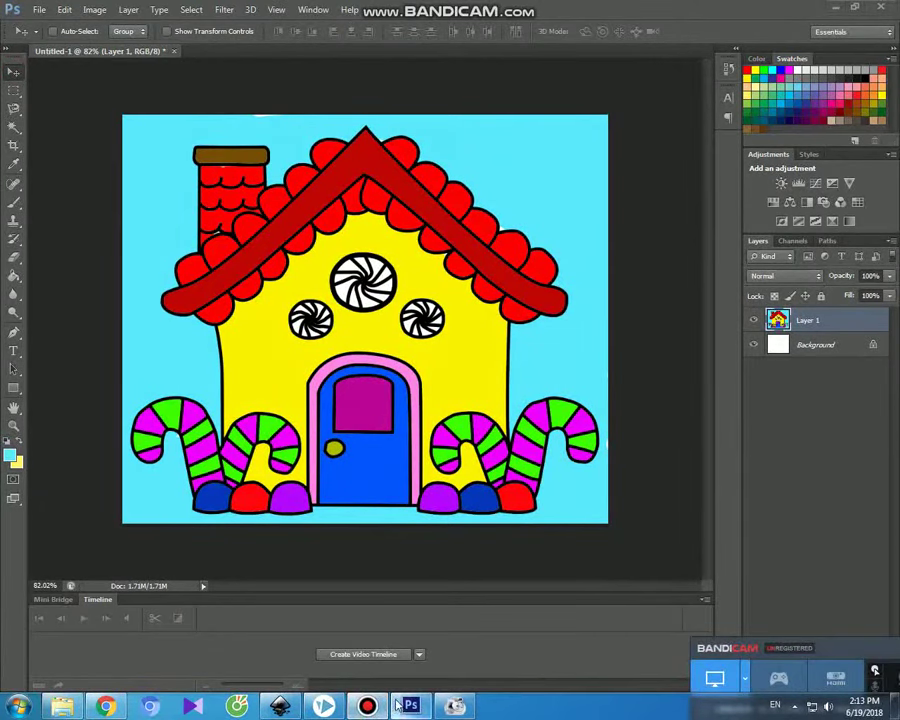
Zoom in and paint the white parts of the left and right peppermints cyan
key(ctrl+plus)
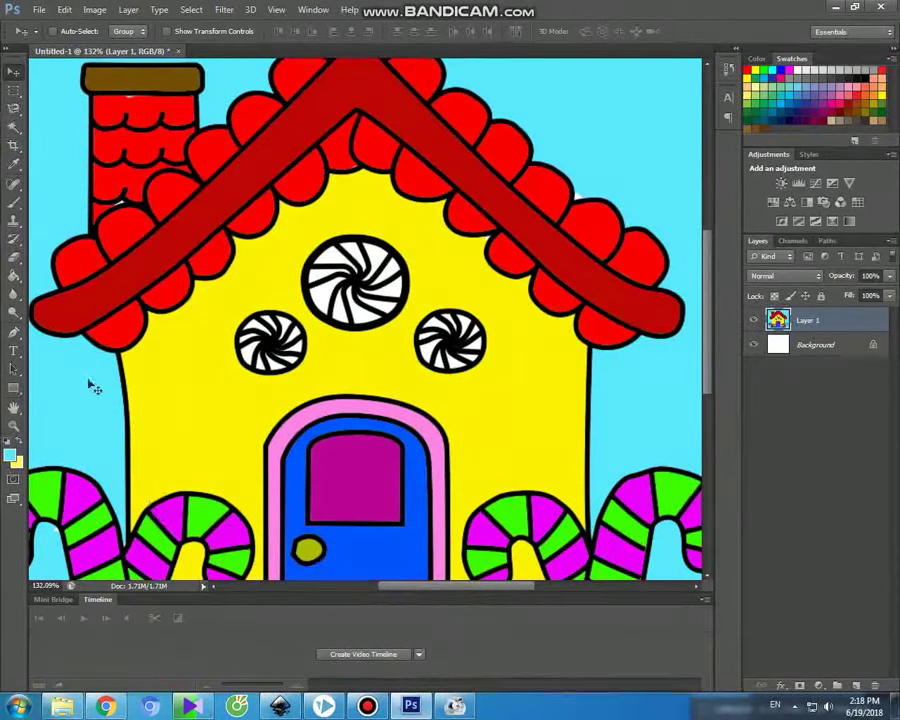
click(14, 126)
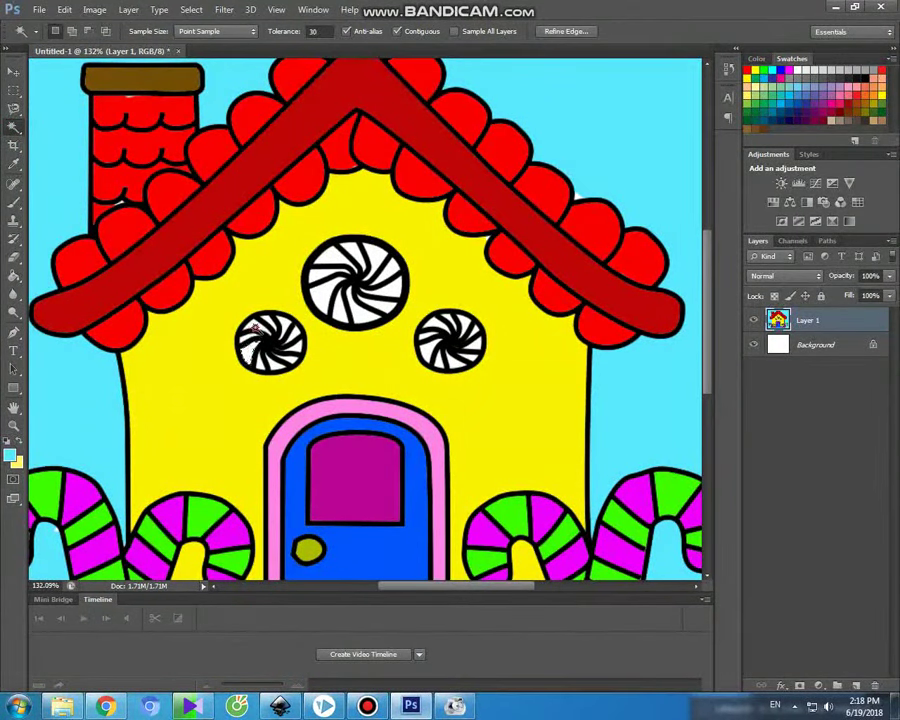
click(256, 340)
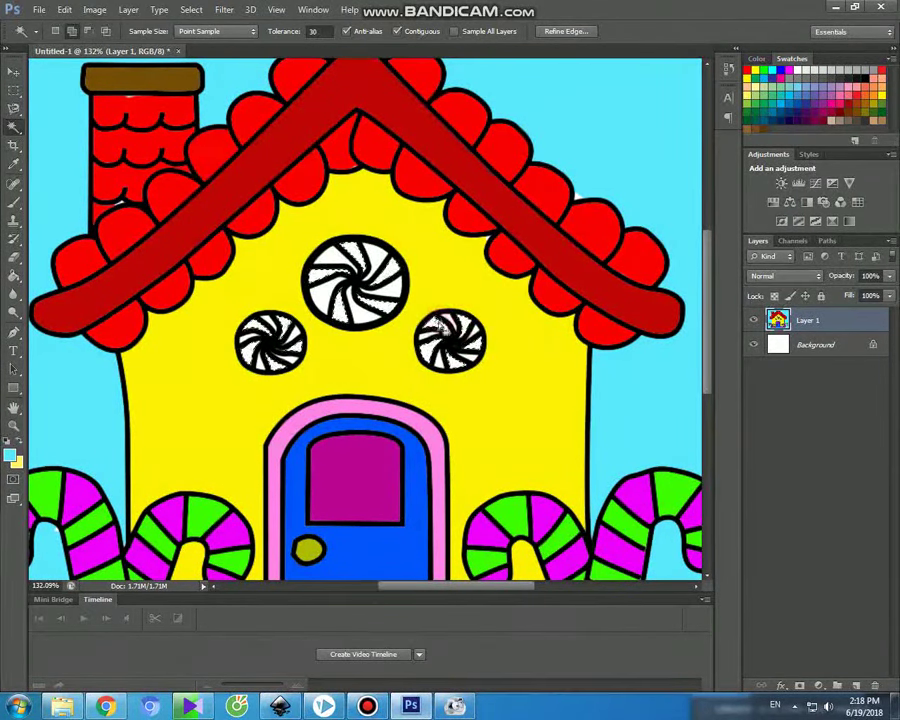
click(12, 455)
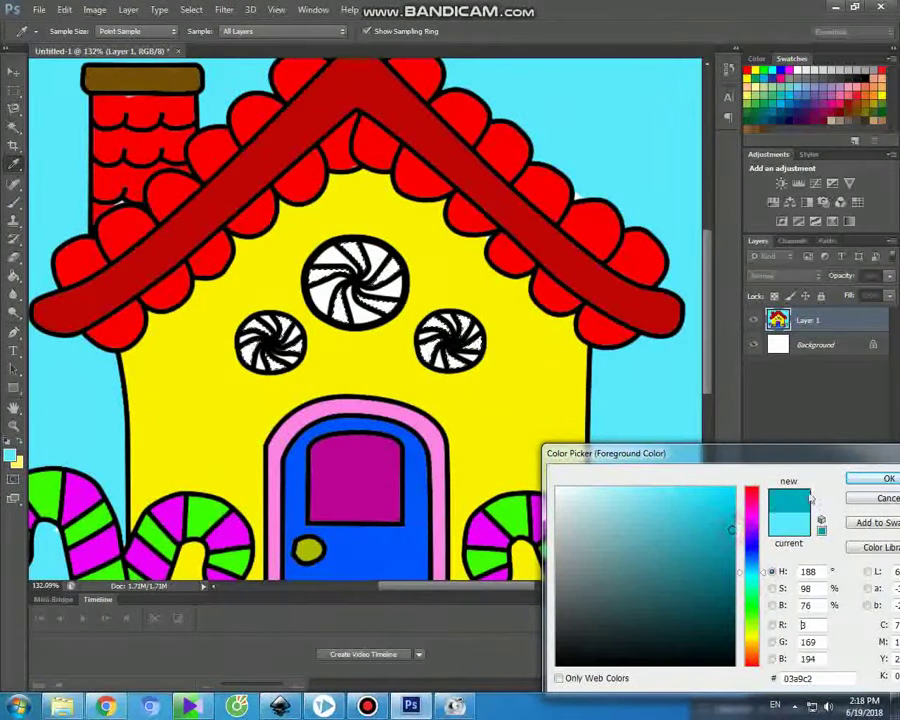
click(856, 478)
click(14, 200)
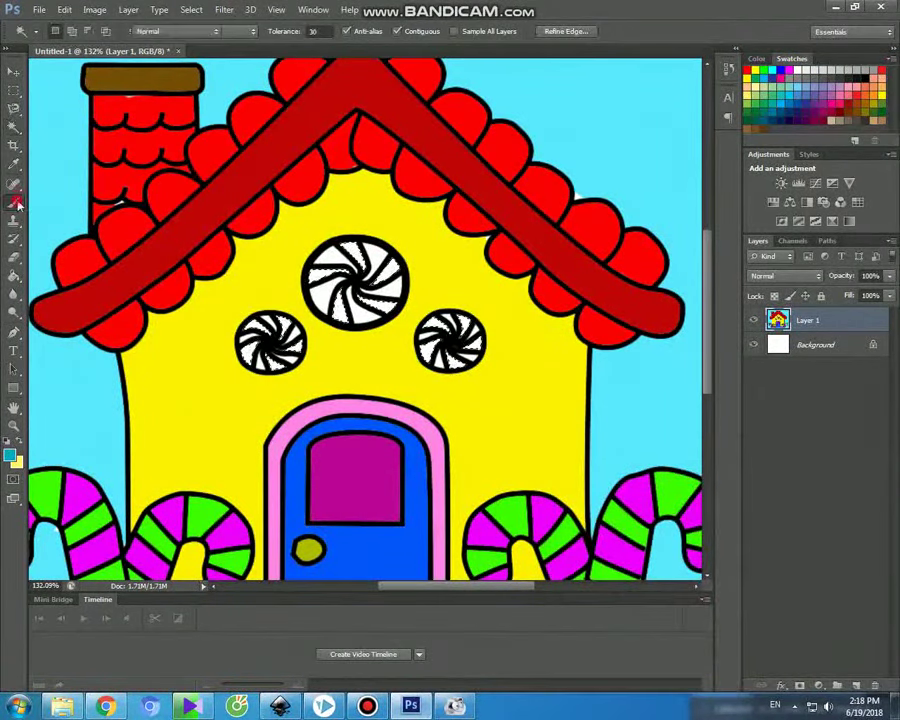
drag(232, 321, 245, 340)
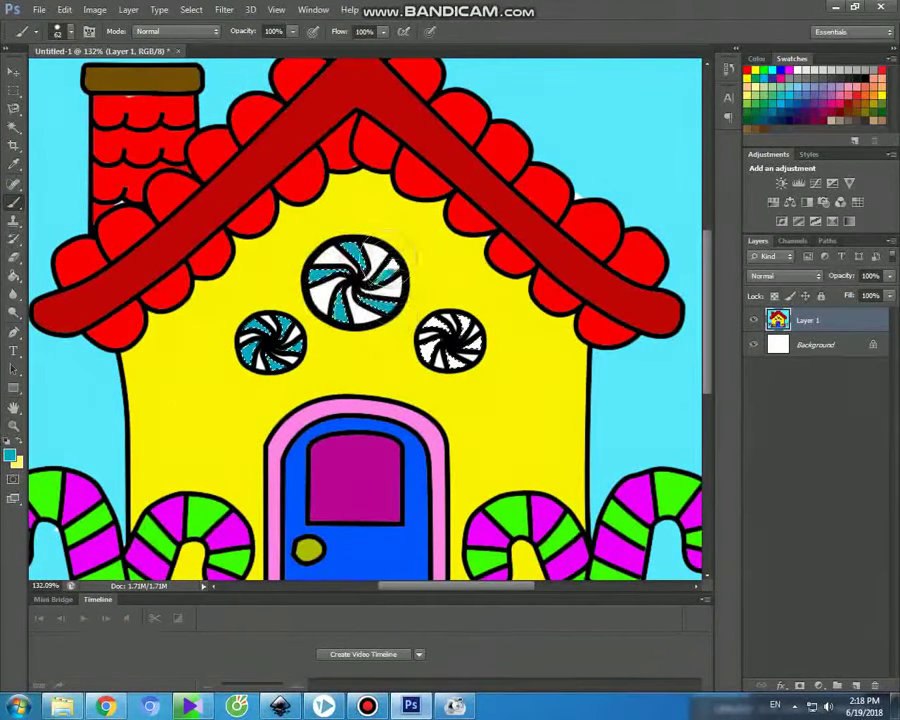
drag(430, 316, 482, 342)
click(14, 72)
Paint orange stripes into the left and right swirl-candy windows
click(14, 126)
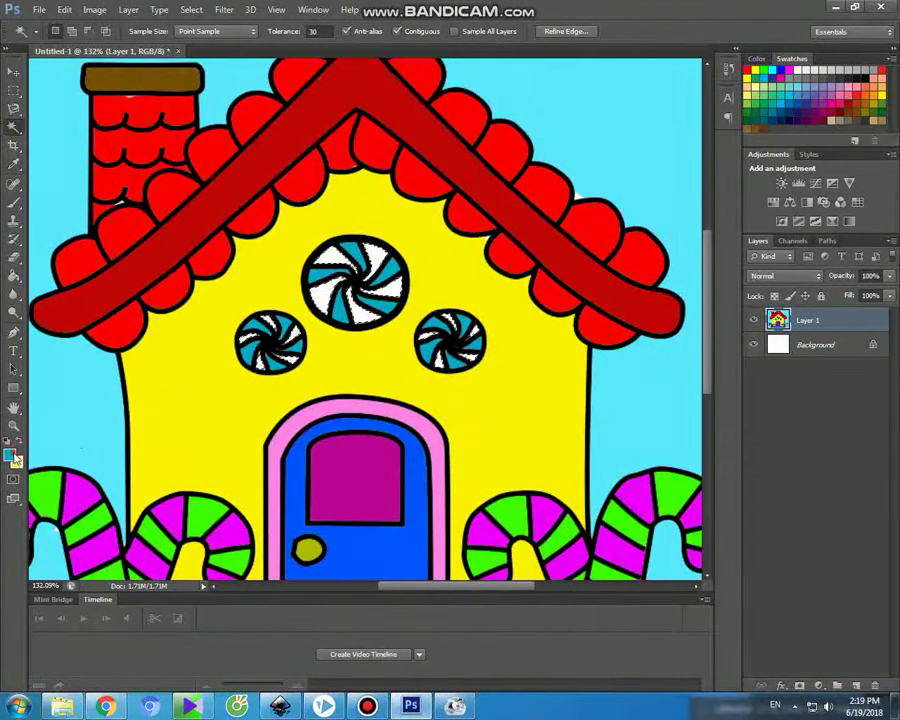
click(15, 458)
click(757, 648)
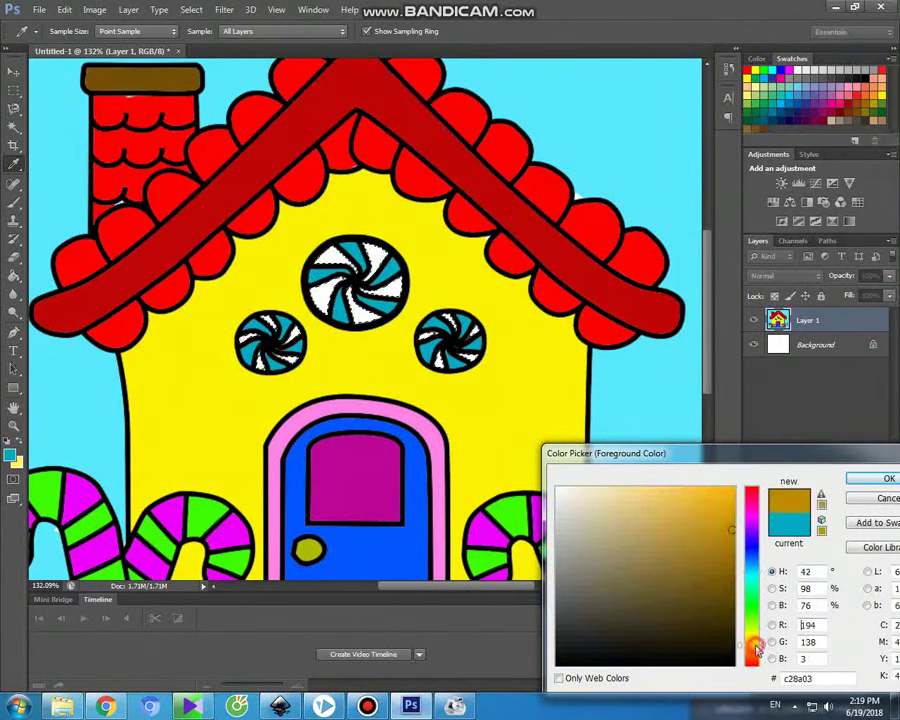
click(757, 655)
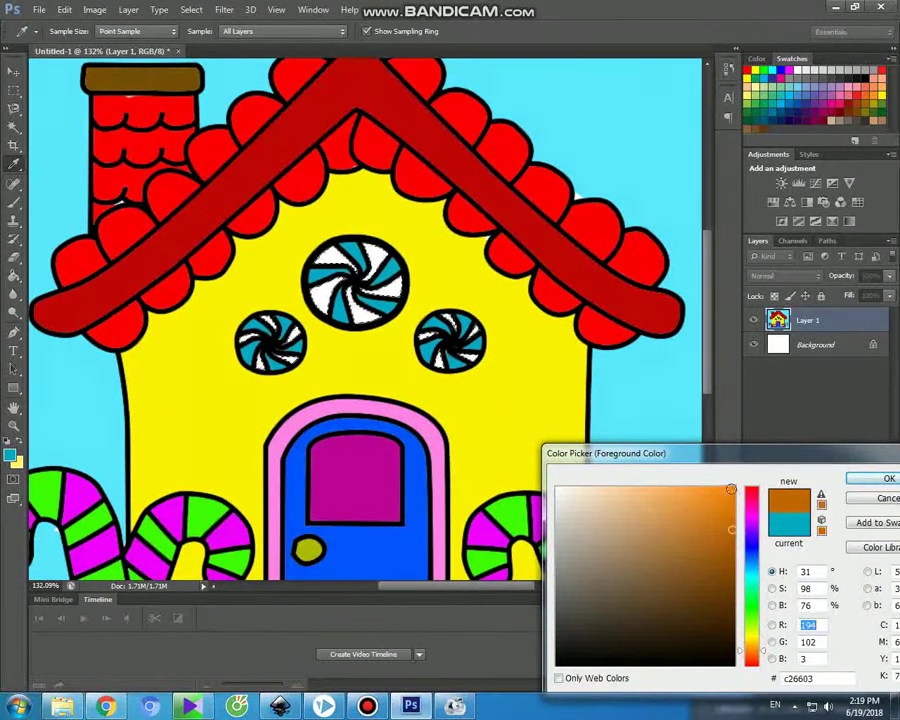
click(731, 489)
click(886, 479)
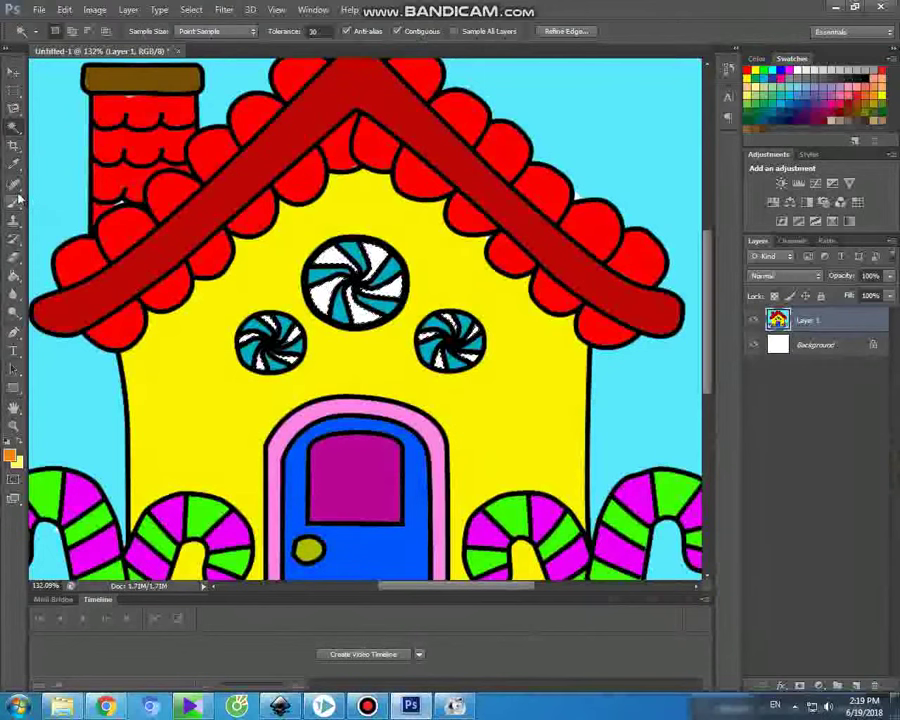
key(b)
drag(243, 357, 290, 337)
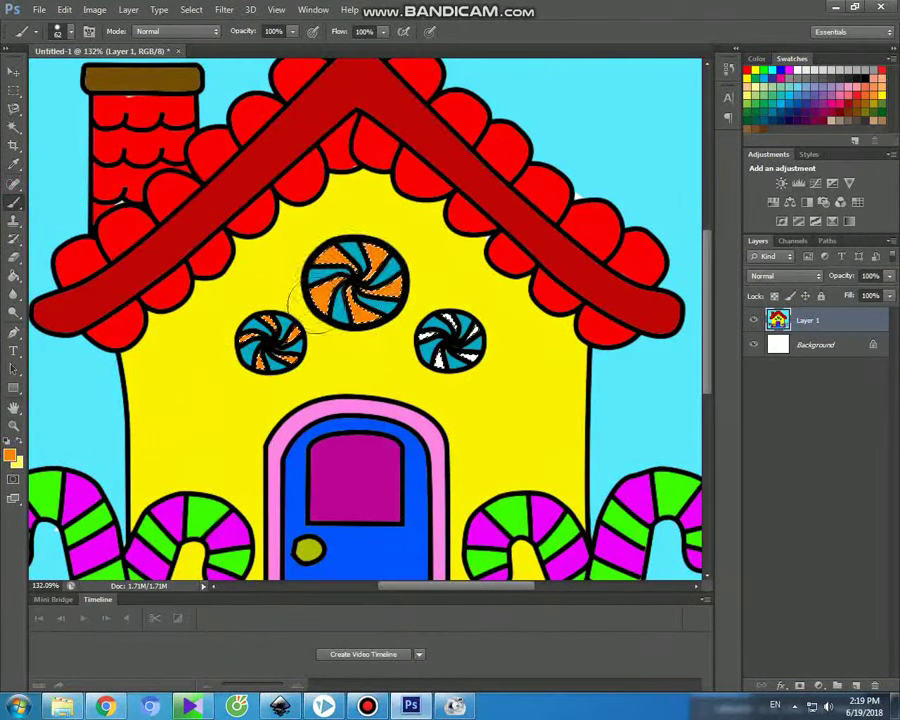
drag(450, 312, 460, 357)
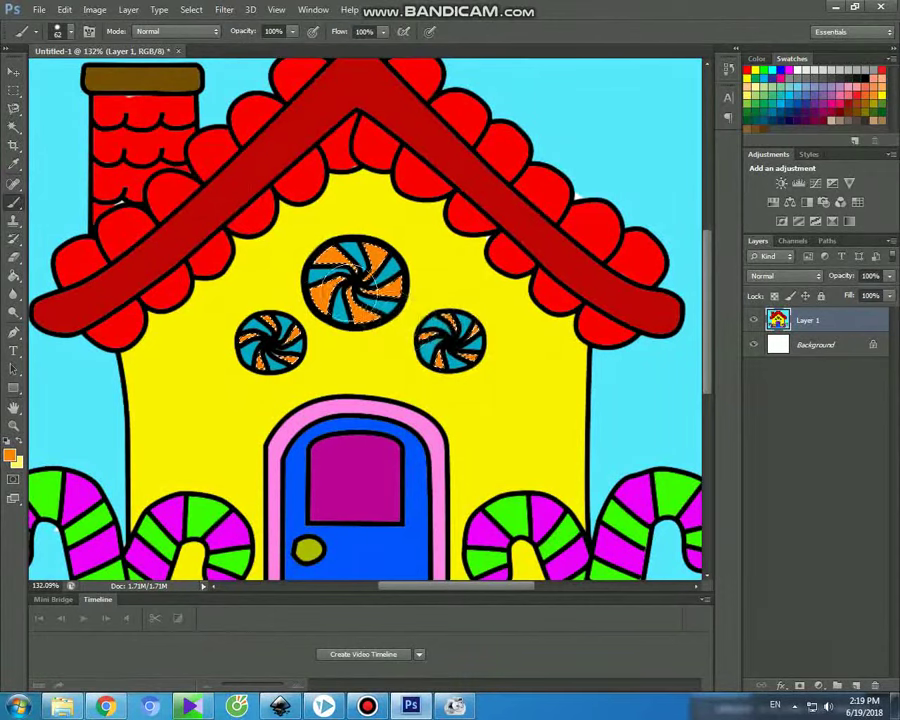
click(14, 72)
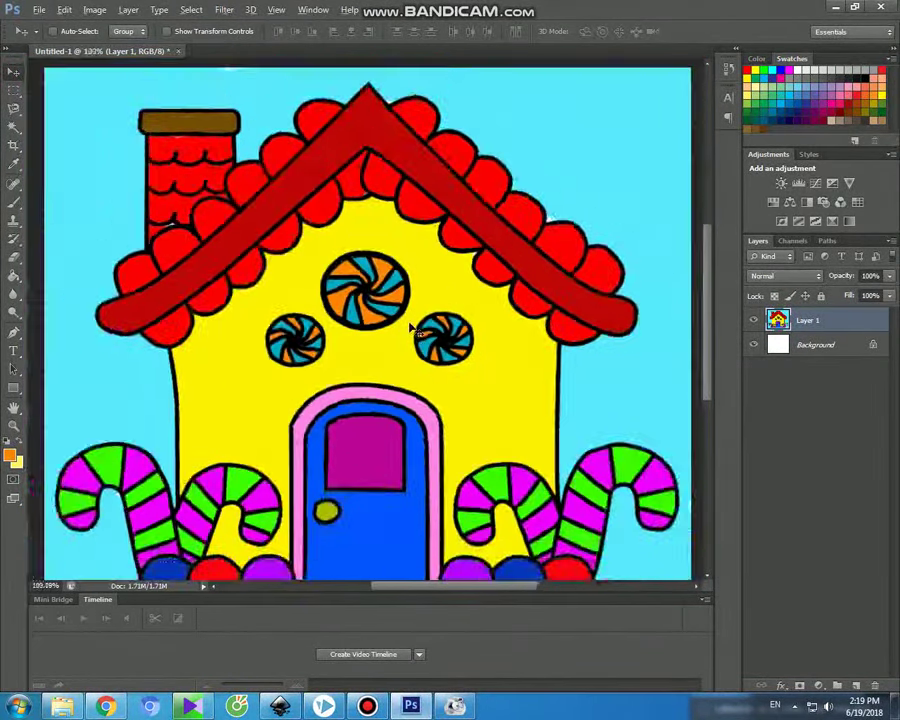
alt+scroll(410, 325, down, 3)
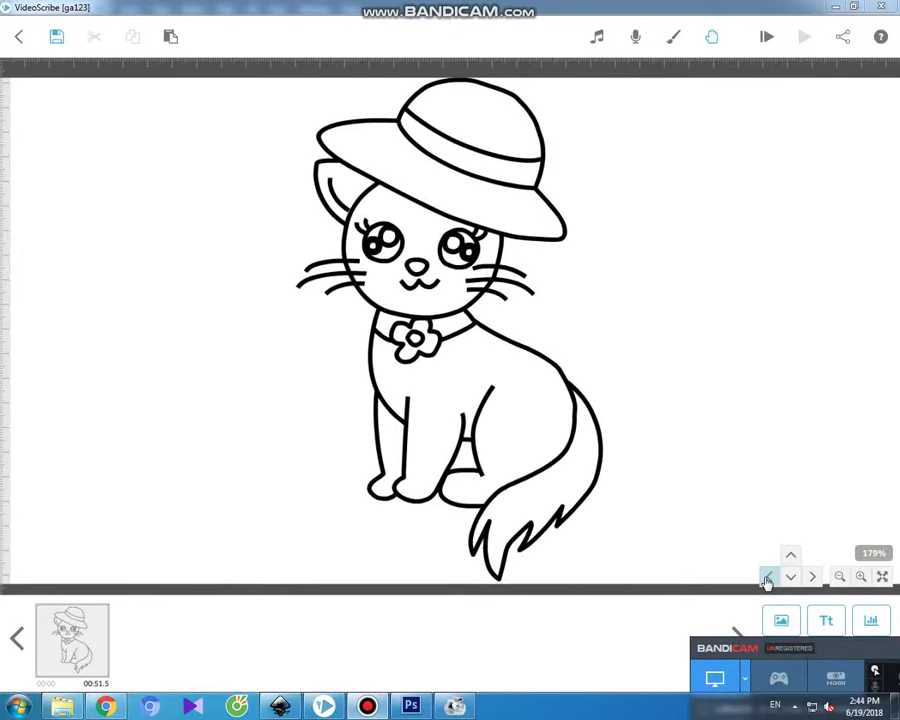
Preview the cat-in-a-hat scribe playback, then bring up the Bandicam recorder controls
click(765, 36)
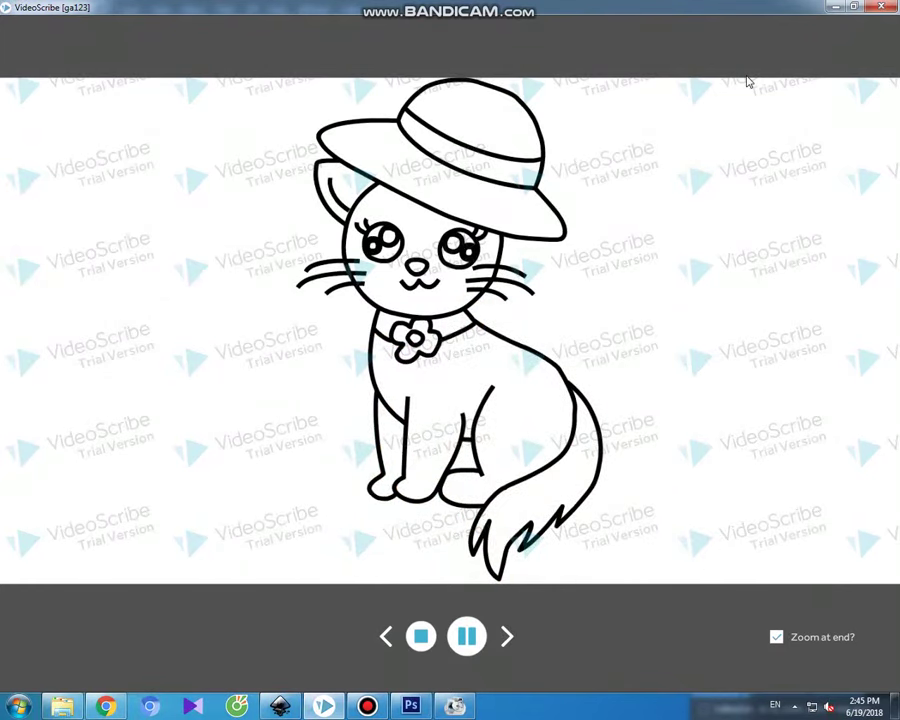
click(369, 707)
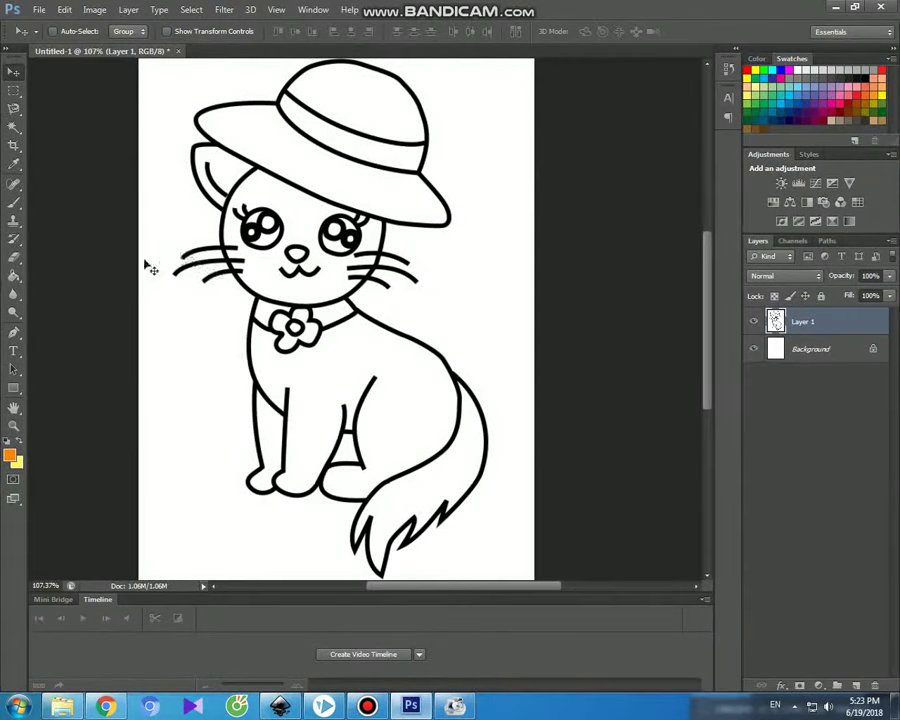
Set the foreground to magenta and Magic Wand-select the hat brim and crown
click(10, 455)
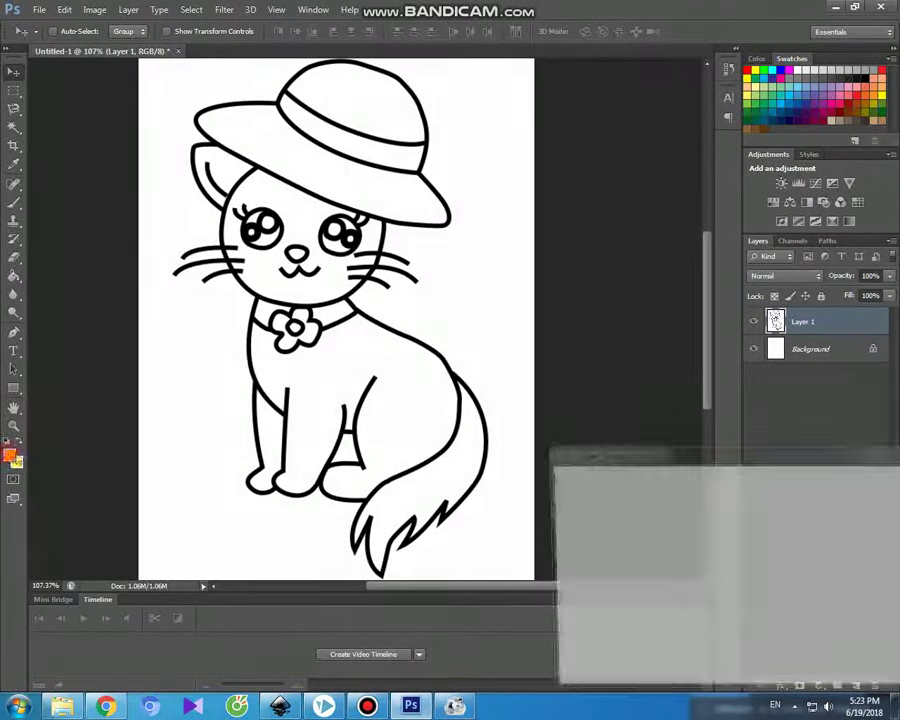
drag(753, 524, 752, 513)
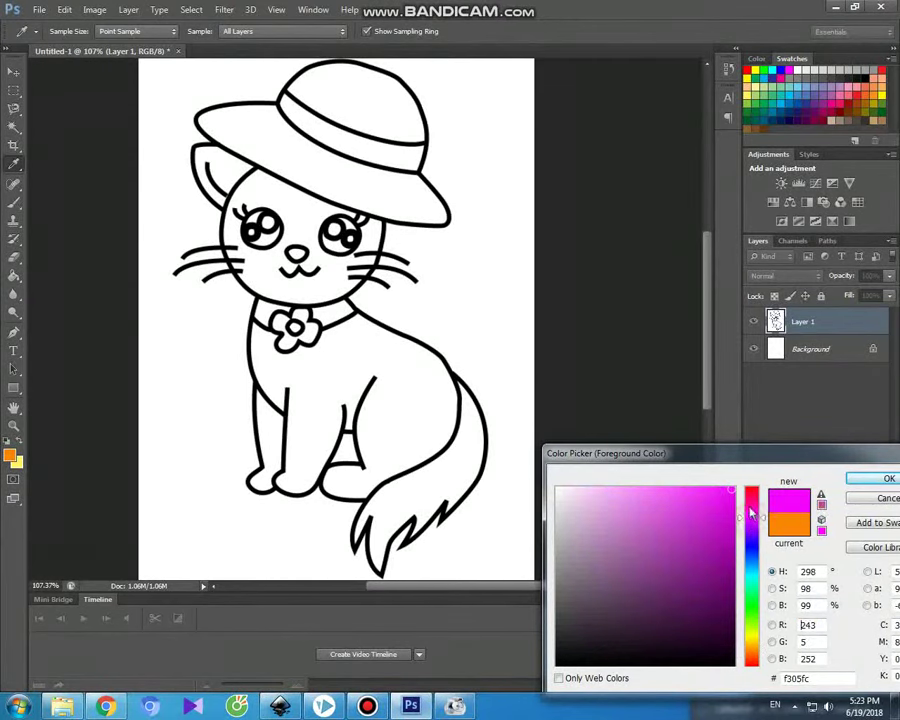
click(850, 478)
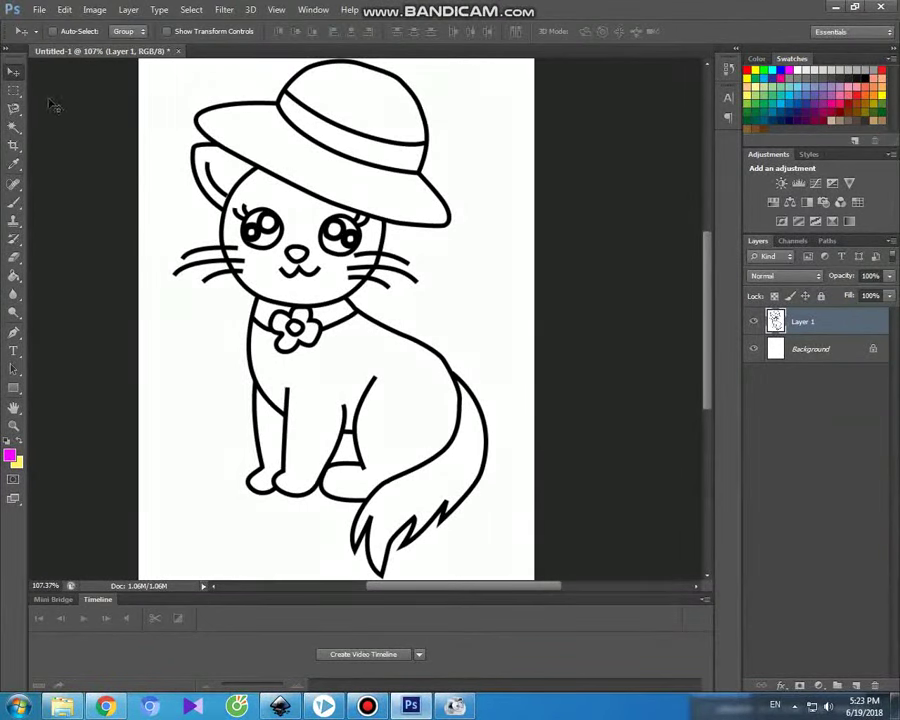
click(14, 124)
click(259, 140)
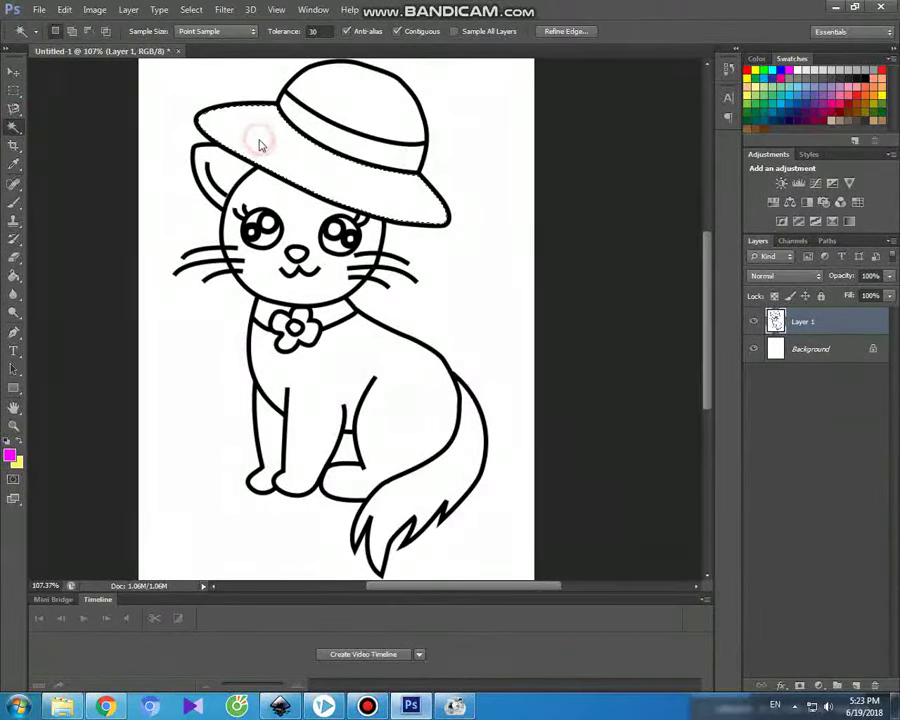
shift+click(343, 95)
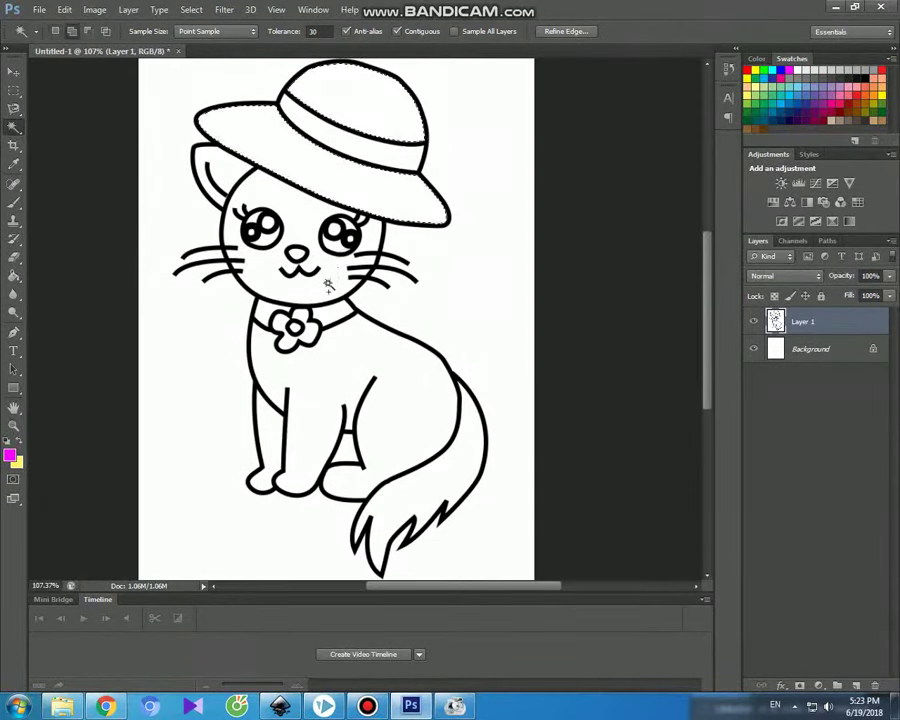
Brush the brim and crown solid magenta, then select the white hat band
click(14, 202)
mouse_move(215, 136)
mouse_down()
mouse_move(212, 122)
mouse_move(278, 123)
mouse_up()
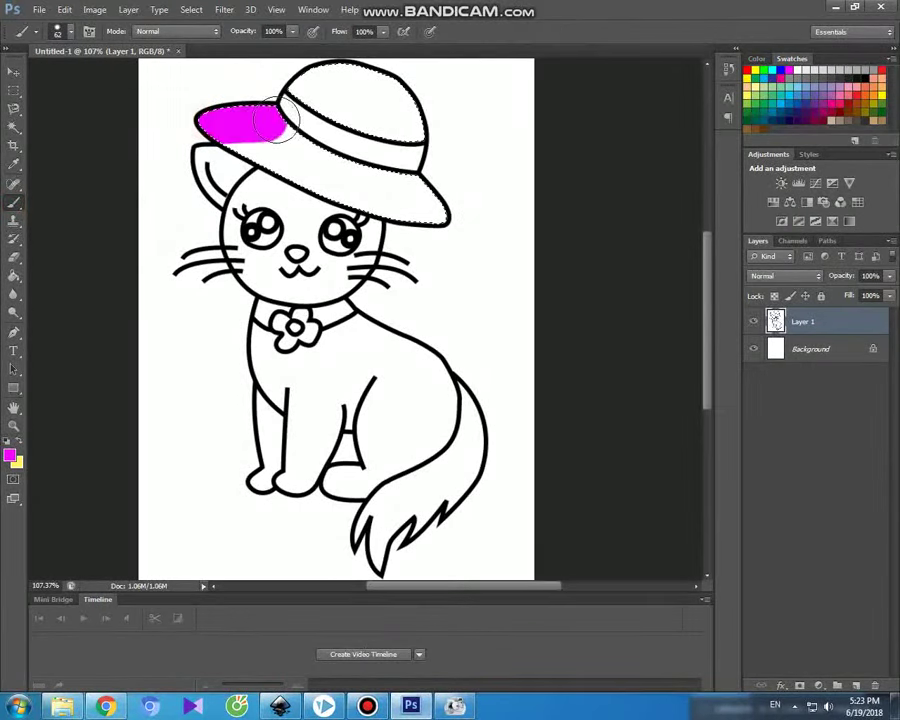
mouse_move(222, 140)
mouse_down()
mouse_move(338, 151)
mouse_move(291, 141)
mouse_move(346, 185)
mouse_move(405, 205)
mouse_move(446, 195)
mouse_up()
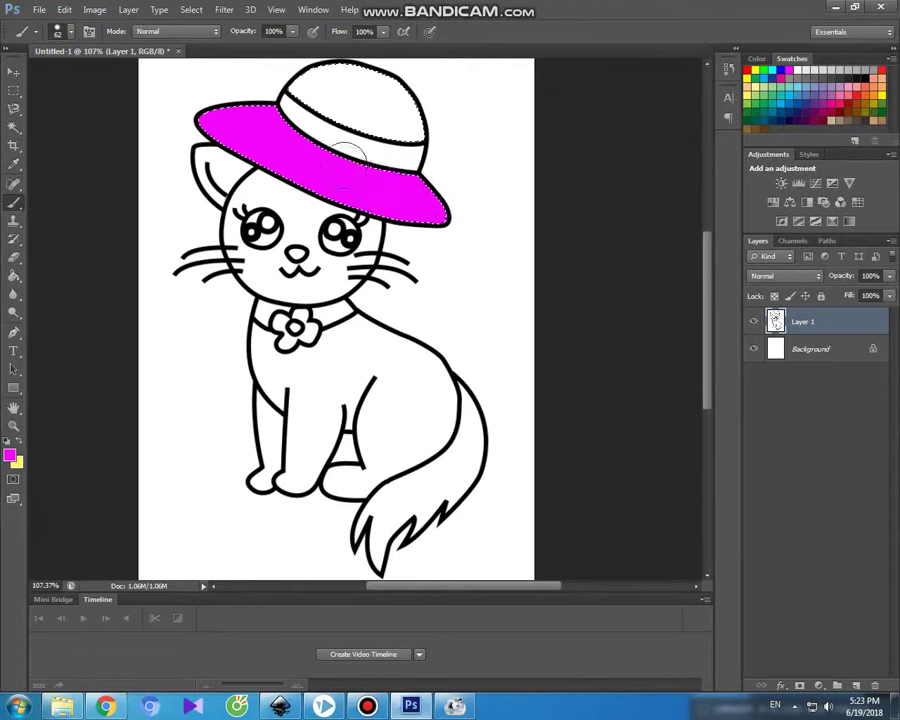
mouse_move(301, 84)
mouse_down()
mouse_move(372, 84)
mouse_move(417, 128)
mouse_up()
drag(351, 120, 297, 92)
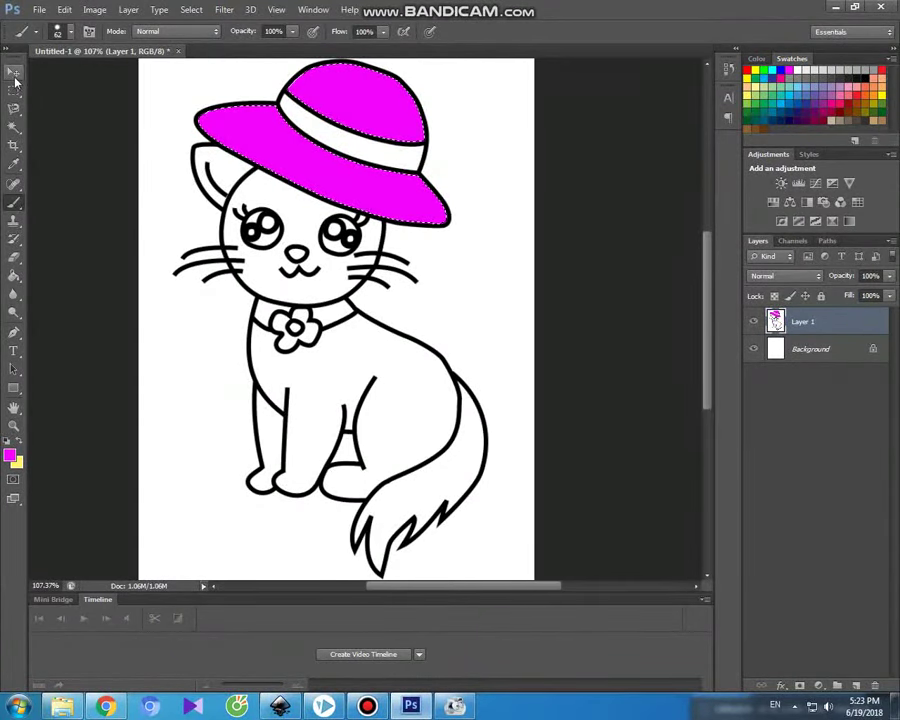
click(14, 126)
click(310, 133)
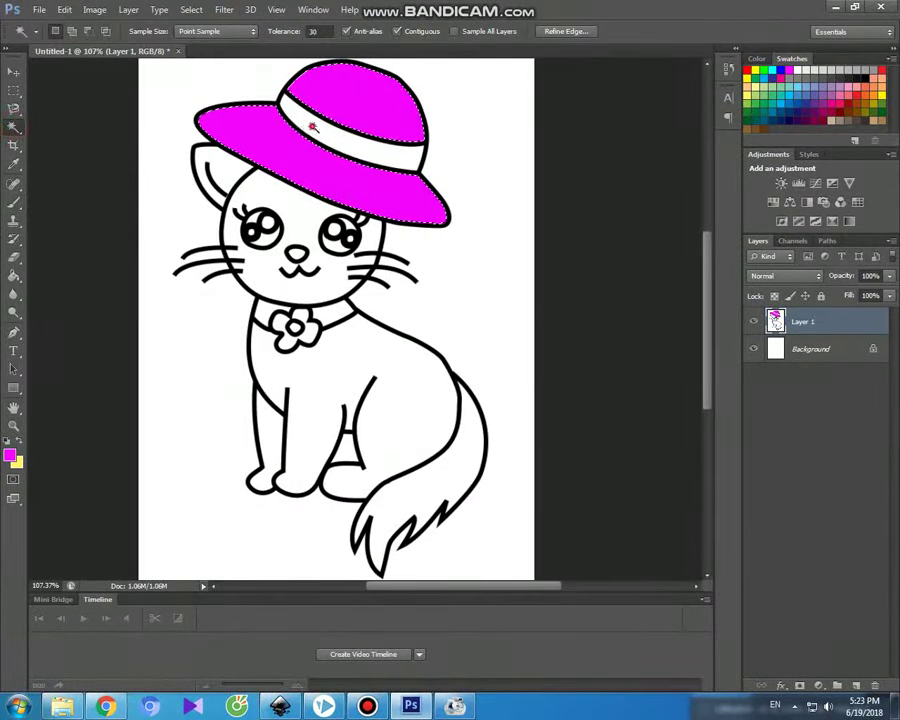
Paint the hat band and collar flower dark purple #ca04d1
shift+click(294, 329)
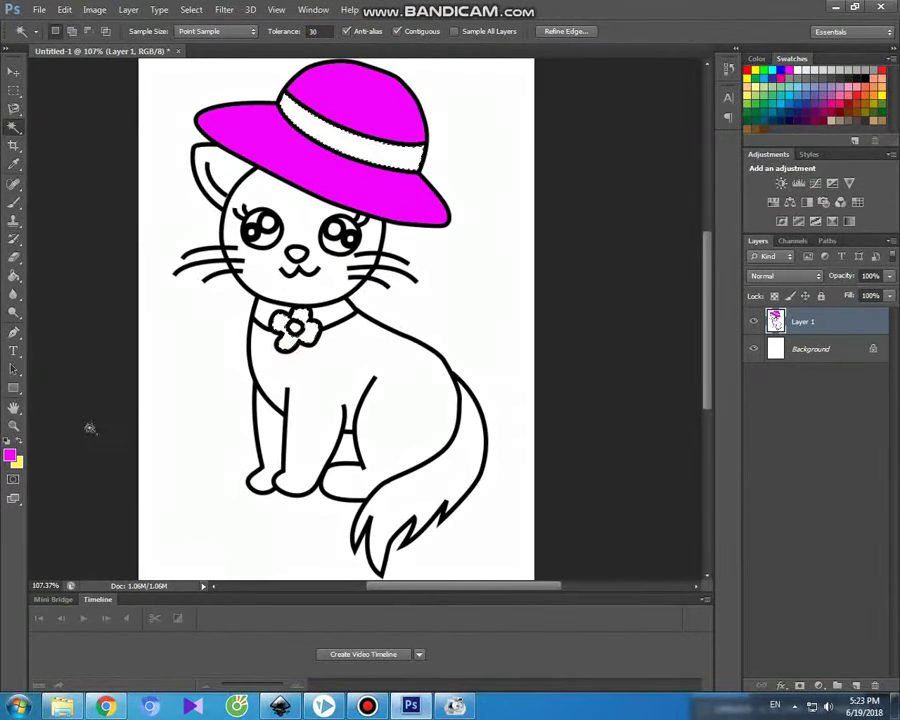
click(12, 457)
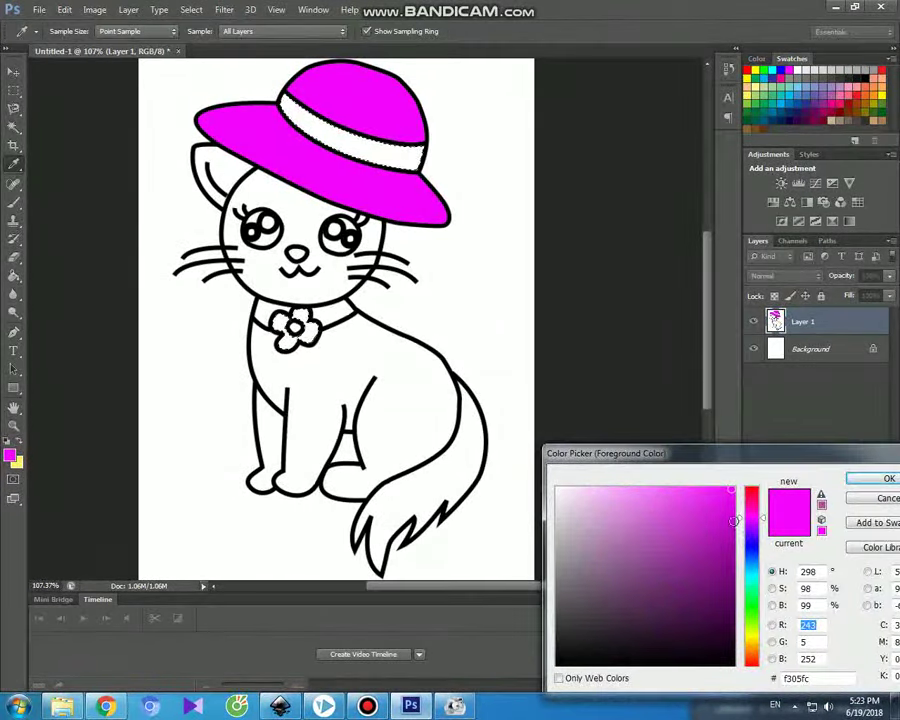
click(734, 520)
click(860, 477)
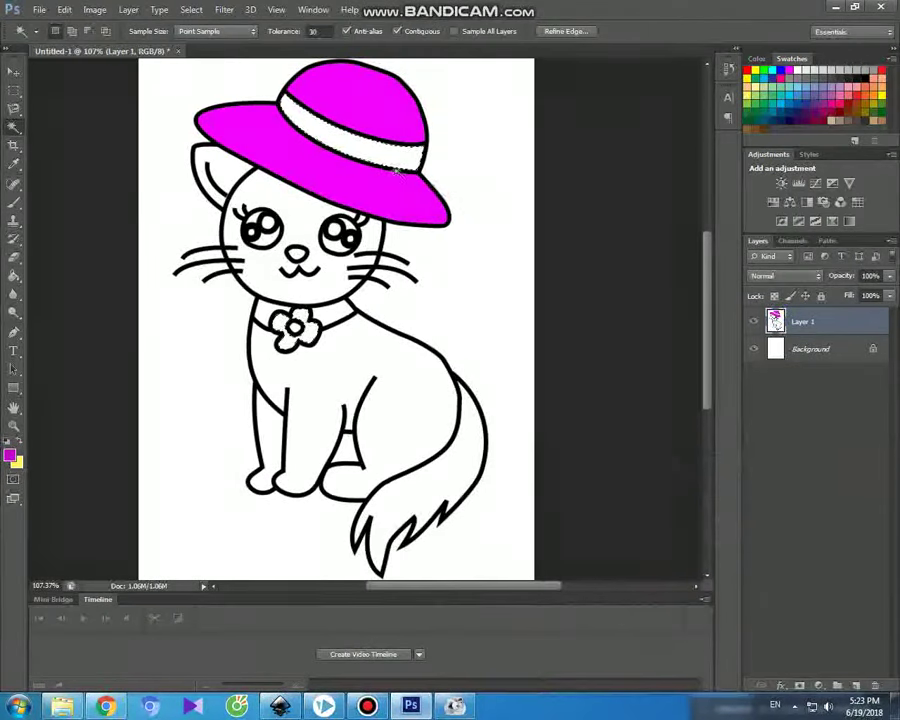
key(b)
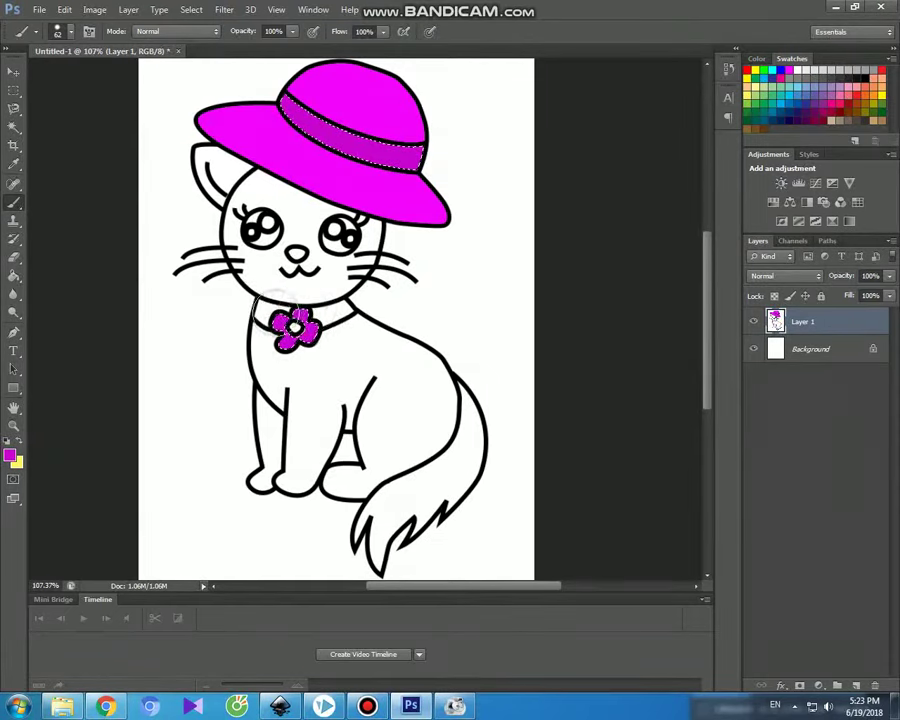
click(15, 75)
click(14, 127)
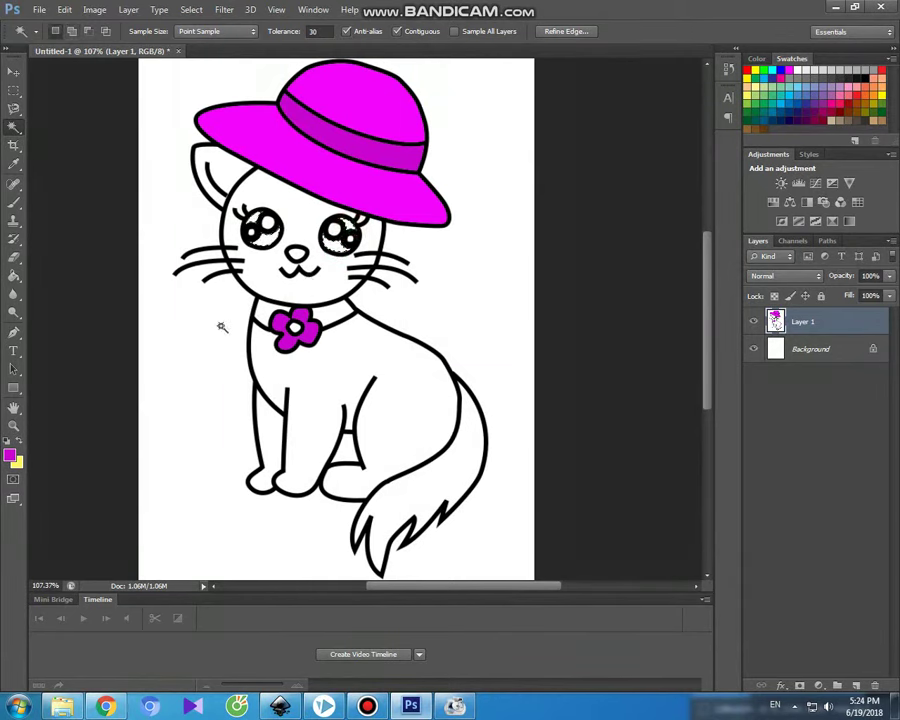
Fill the cat's eyes with black using the Brush
click(10, 456)
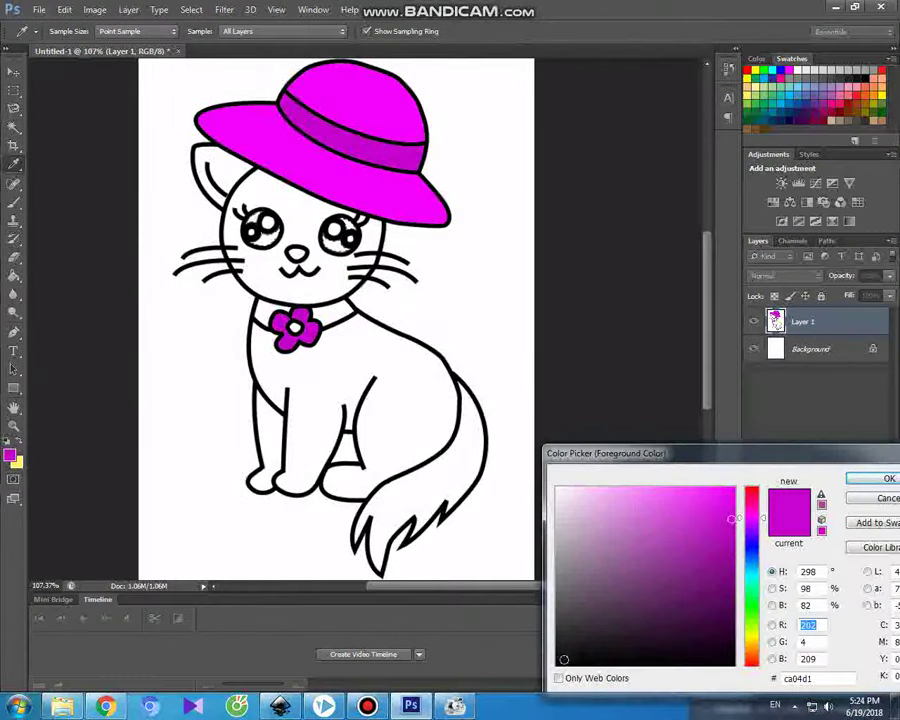
click(558, 660)
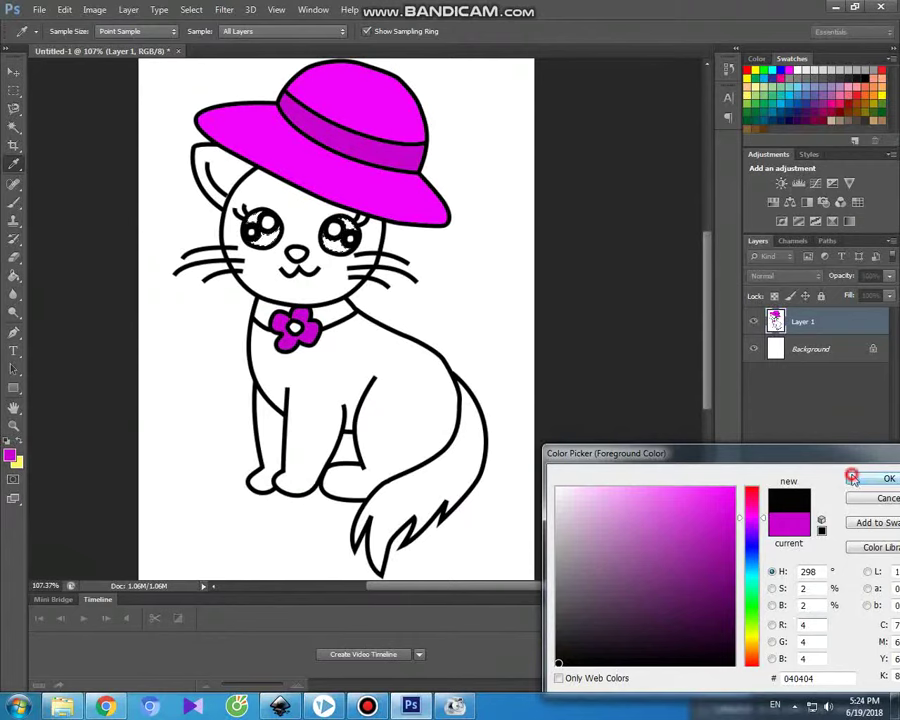
click(851, 476)
click(14, 203)
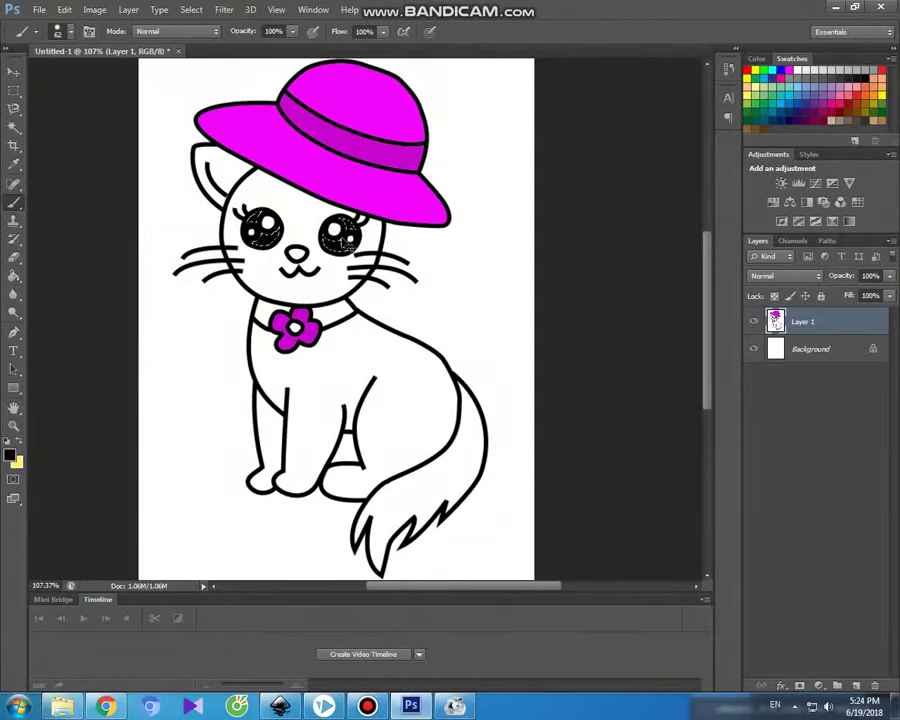
click(14, 72)
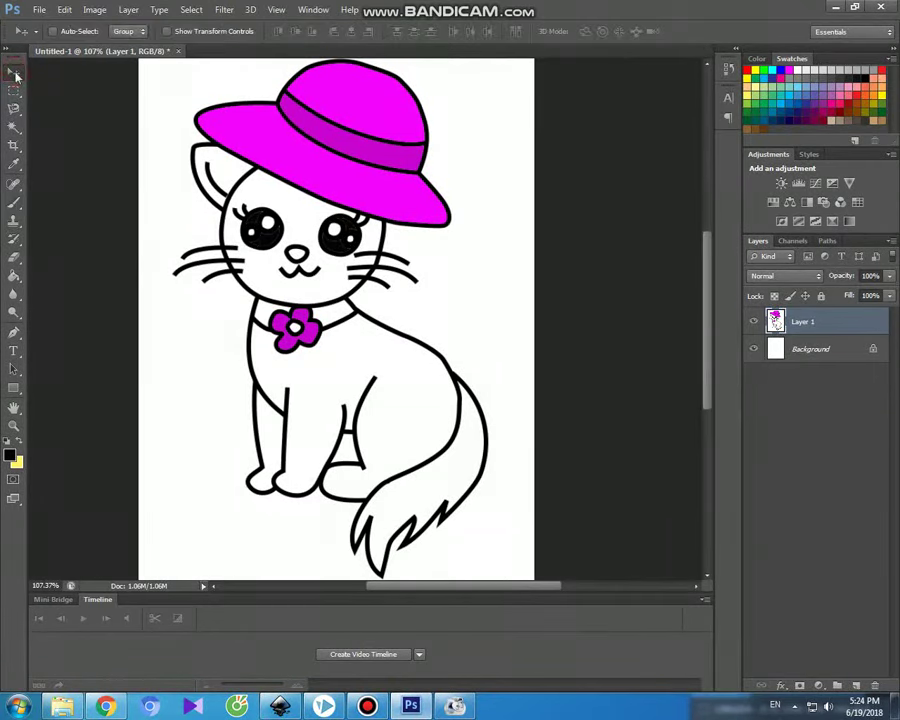
Choose a light pink foreground and Magic Wand-select the cat's body and tail
click(12, 455)
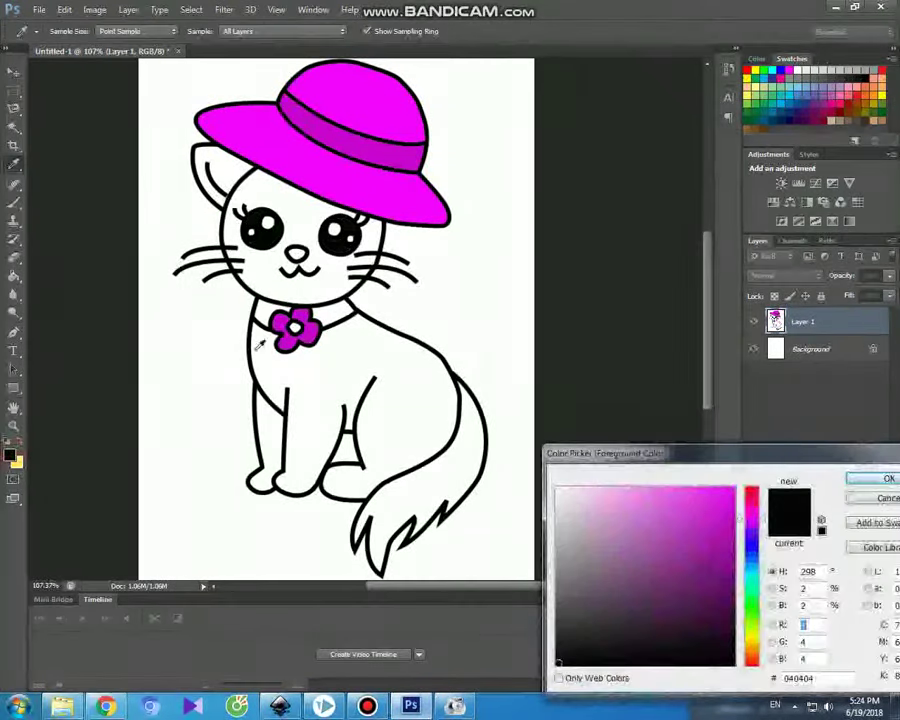
click(376, 188)
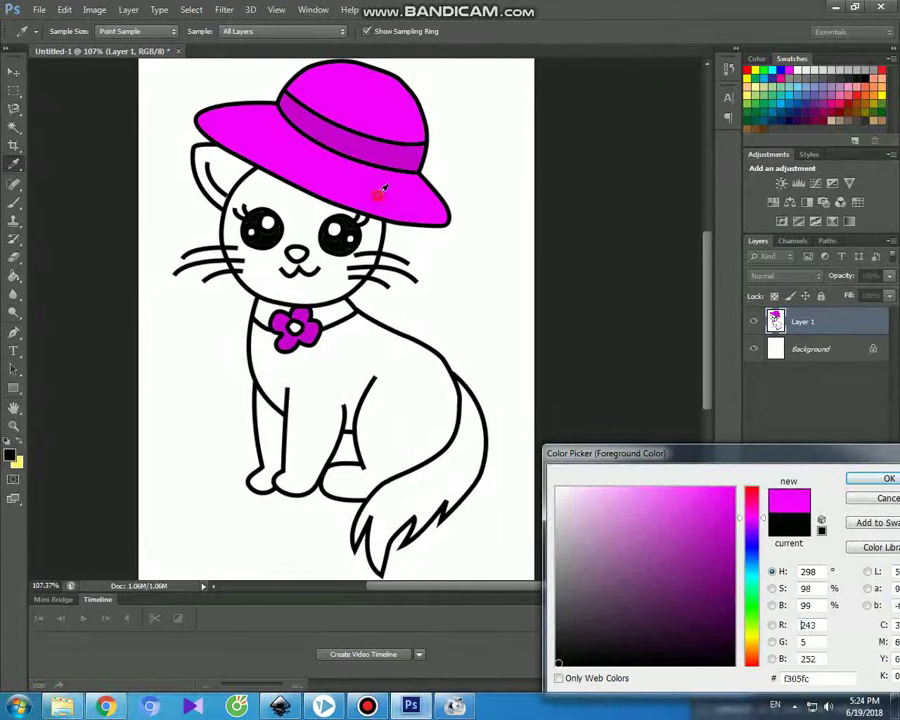
click(658, 490)
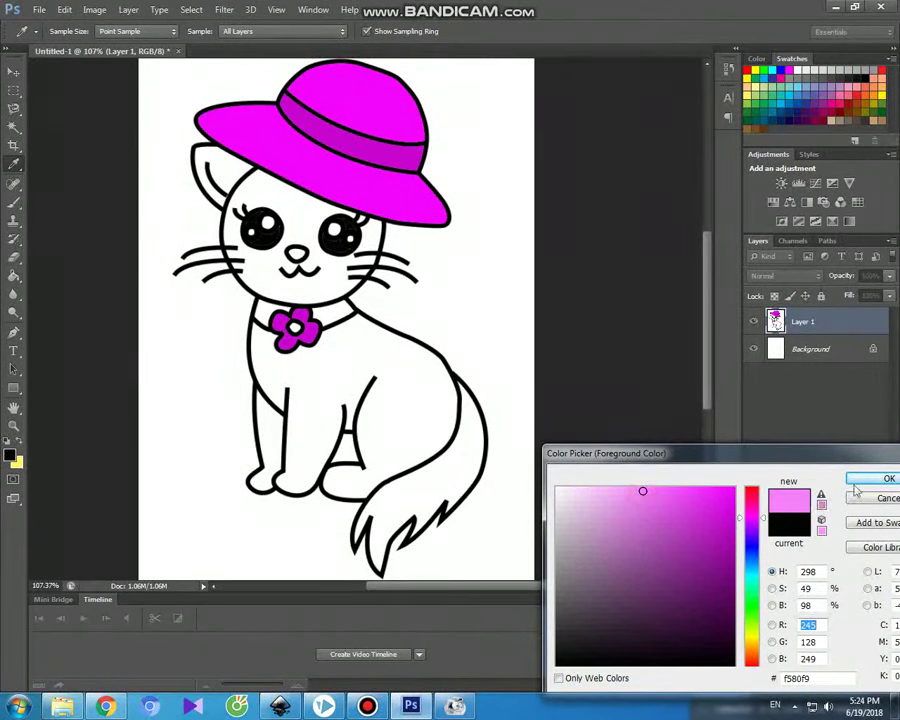
click(858, 480)
key(v)
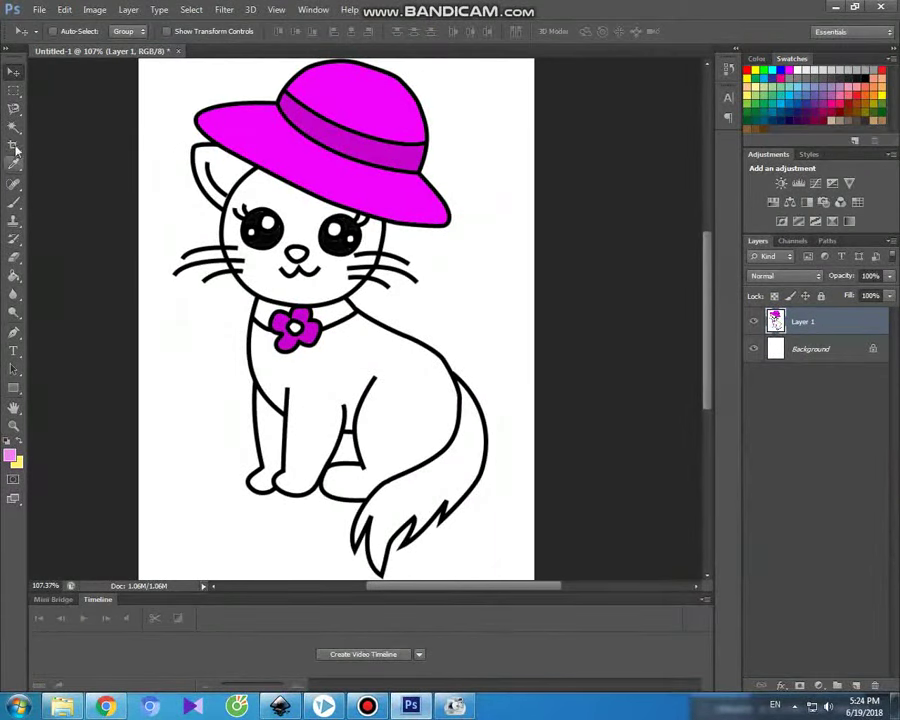
click(14, 128)
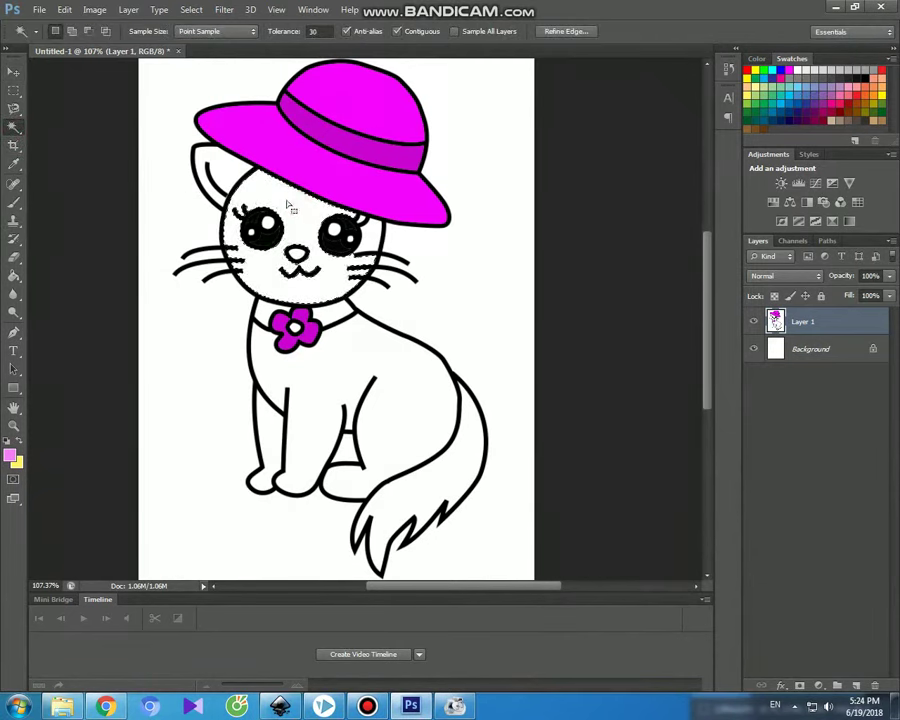
click(336, 392)
click(434, 477)
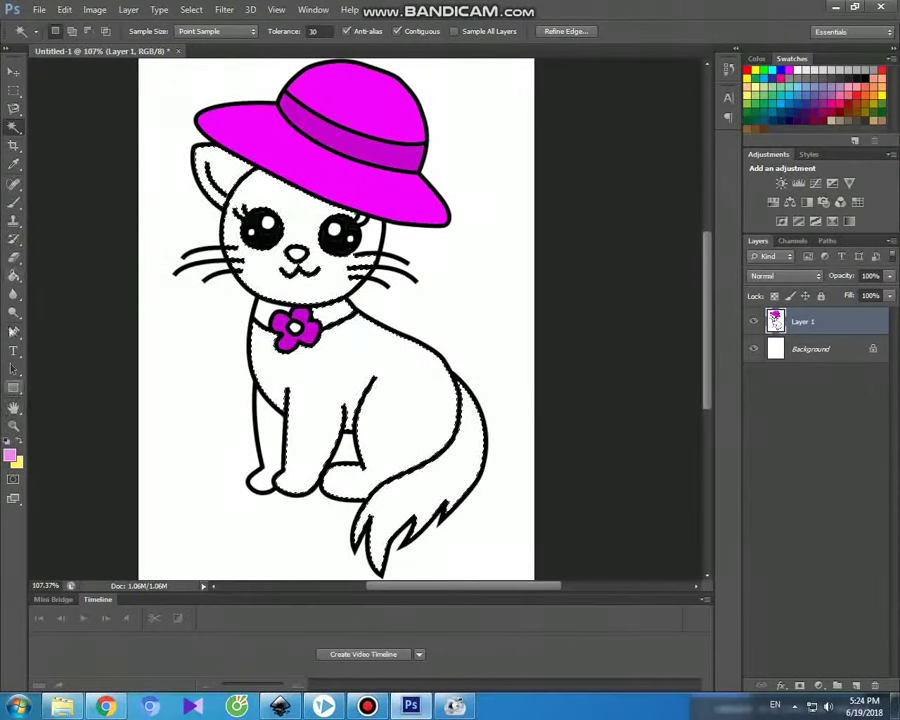
Brush pink over the ears, forehead, chest, front legs and upper tail
click(14, 200)
mouse_move(209, 162)
mouse_down()
mouse_move(228, 168)
mouse_move(217, 222)
mouse_up()
mouse_move(292, 197)
mouse_down()
mouse_move(280, 215)
mouse_move(328, 212)
mouse_move(362, 264)
mouse_move(294, 253)
mouse_move(330, 280)
mouse_move(310, 300)
mouse_move(340, 320)
mouse_move(250, 322)
mouse_up()
mouse_move(307, 301)
mouse_down()
mouse_move(368, 342)
mouse_move(237, 356)
mouse_move(425, 361)
mouse_move(280, 390)
mouse_up()
mouse_move(358, 405)
mouse_down()
mouse_move(321, 422)
mouse_move(280, 425)
mouse_move(287, 516)
mouse_move(382, 426)
mouse_move(390, 480)
mouse_move(425, 437)
mouse_move(446, 368)
mouse_move(437, 443)
mouse_up()
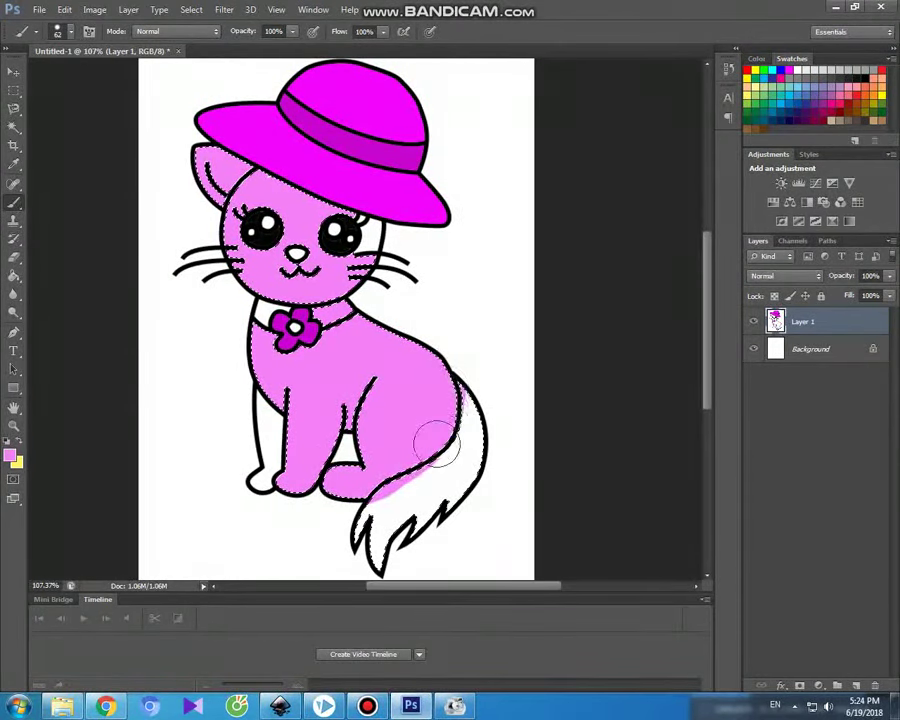
drag(437, 487, 368, 513)
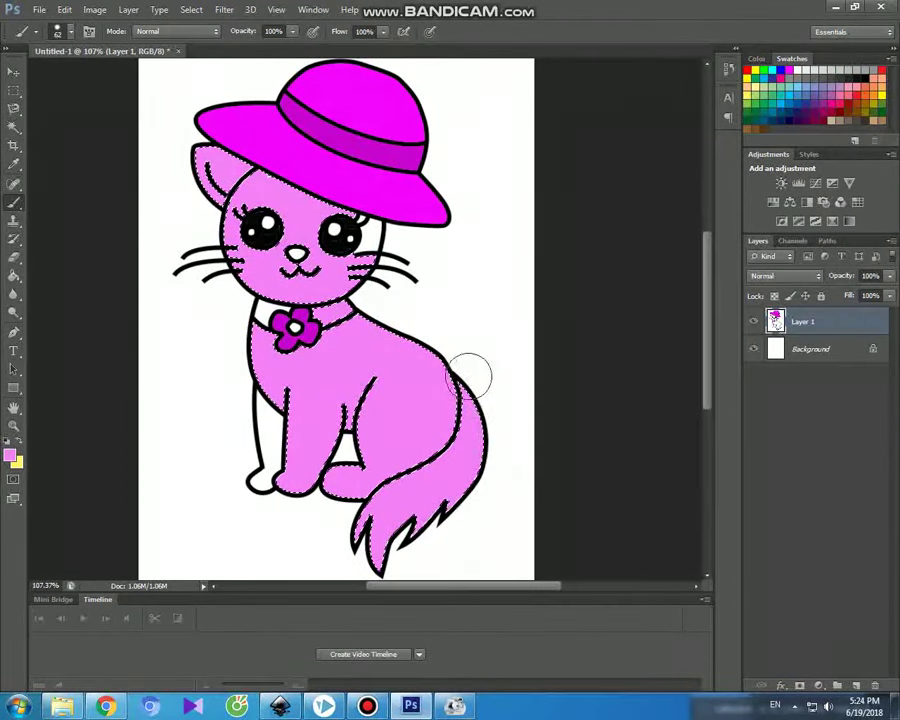
click(14, 127)
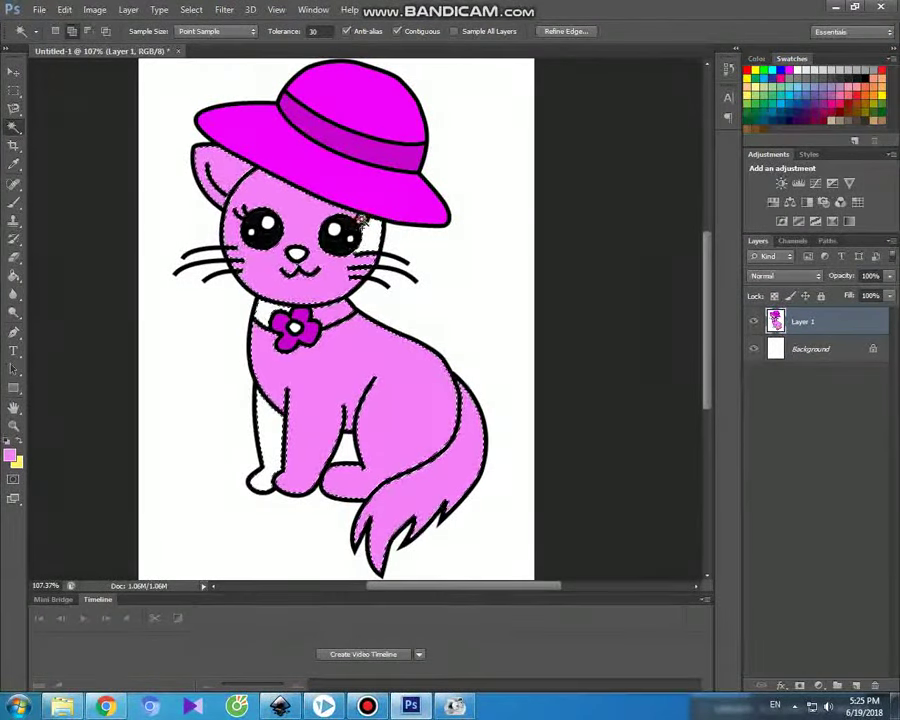
Repaint the cat's chest, paw, body and tail base in paler pink f7affa
click(10, 455)
click(609, 490)
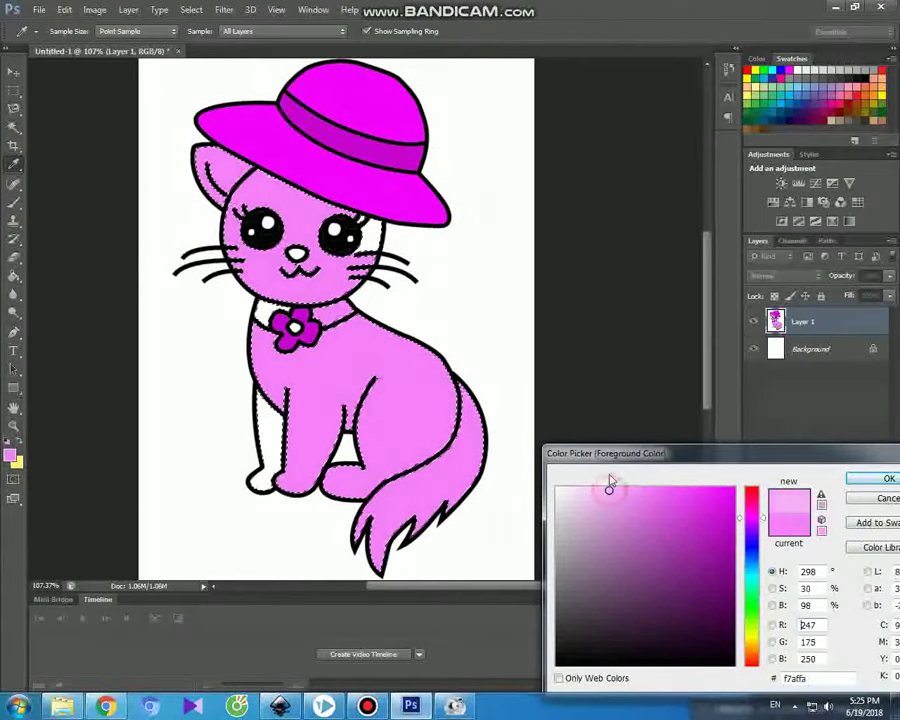
click(889, 479)
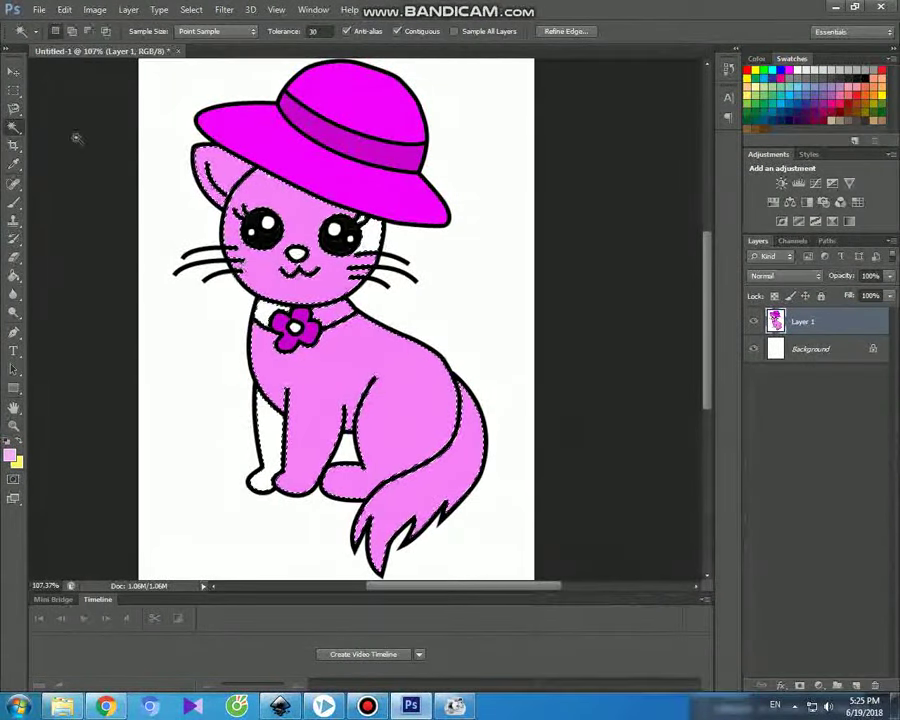
click(15, 203)
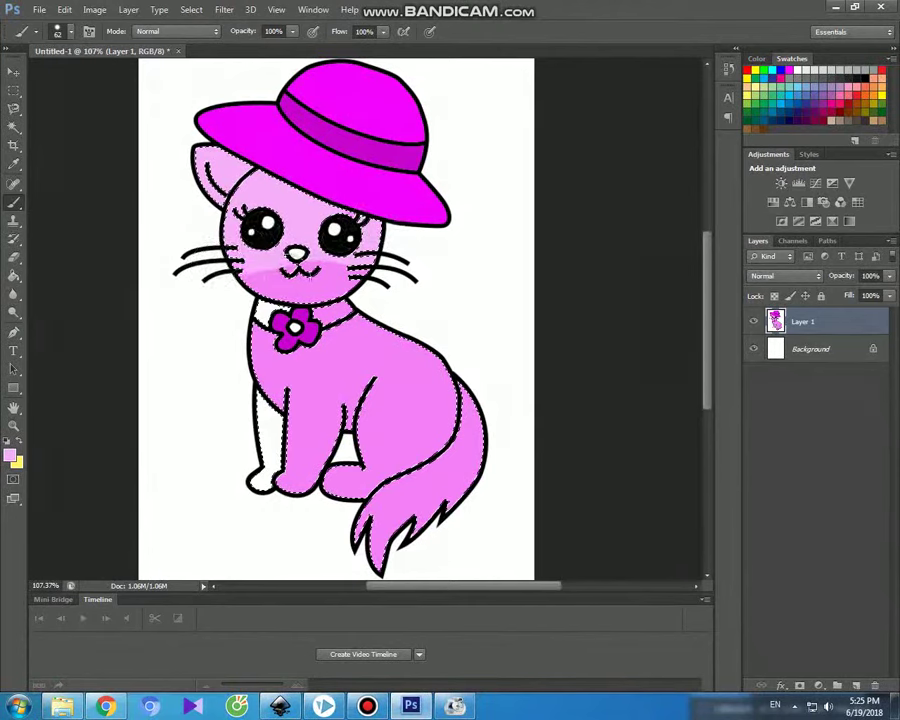
mouse_move(295, 325)
mouse_down()
mouse_move(362, 404)
mouse_move(262, 410)
mouse_up()
drag(262, 460, 318, 457)
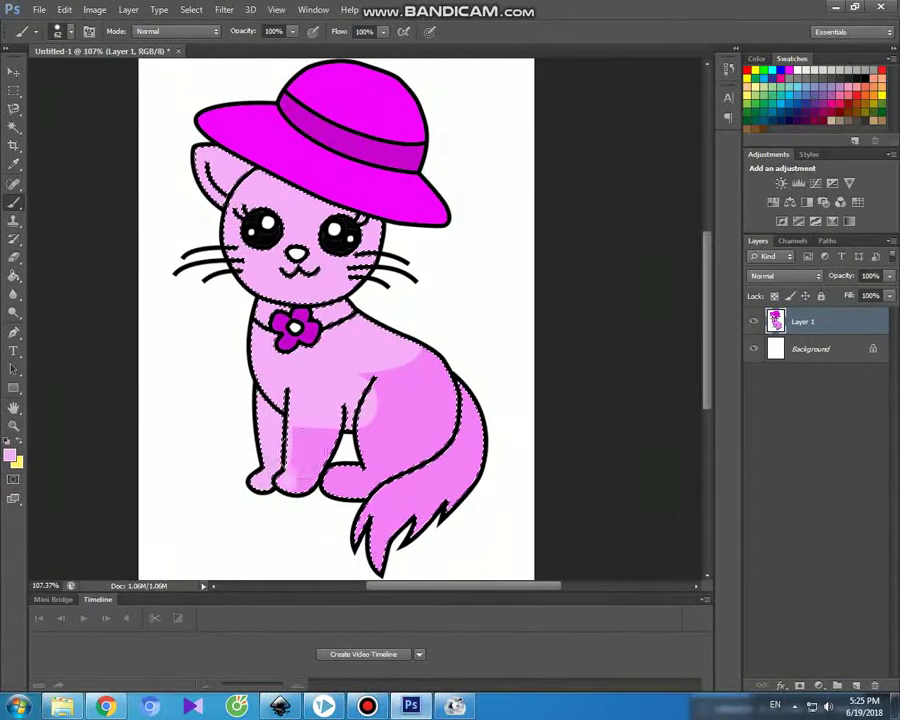
drag(368, 437, 392, 378)
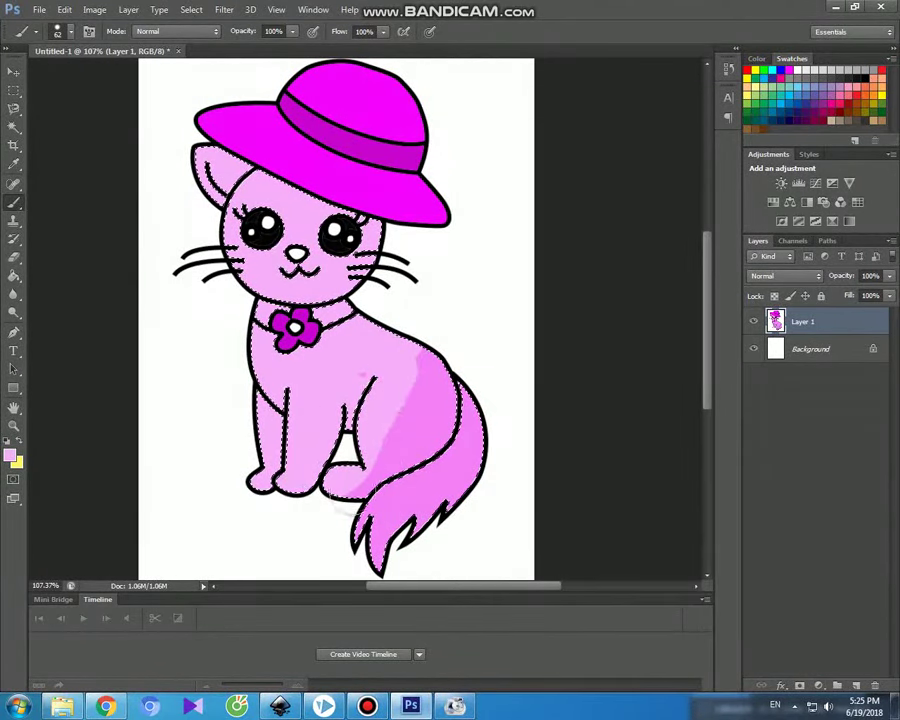
drag(343, 497, 378, 427)
mouse_move(364, 372)
mouse_down()
mouse_move(412, 358)
mouse_move(442, 378)
mouse_move(470, 445)
mouse_move(372, 526)
mouse_move(382, 526)
mouse_move(422, 410)
mouse_move(355, 505)
mouse_up()
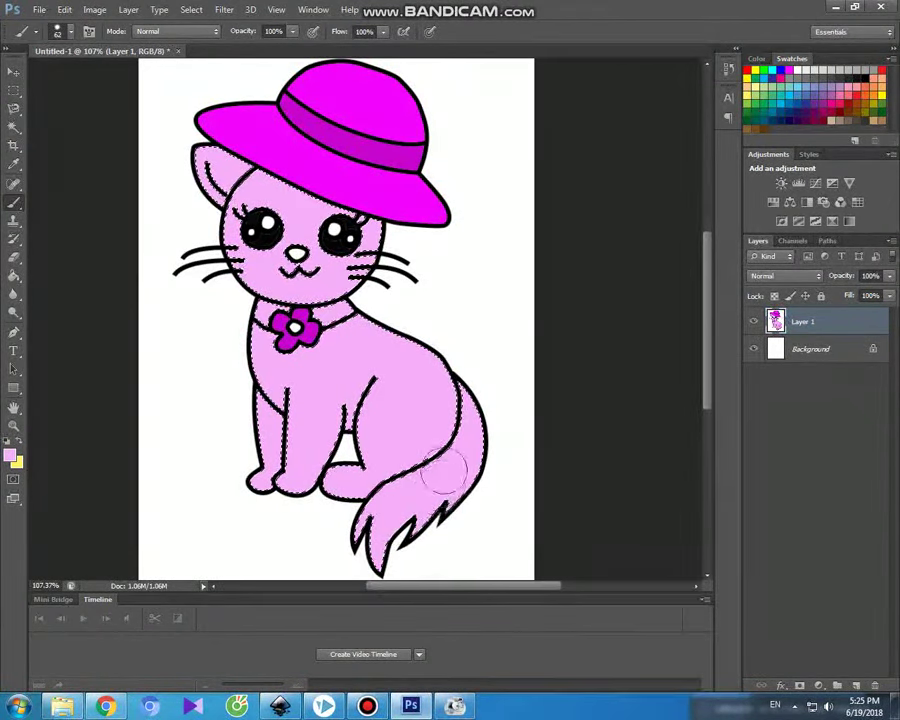
click(14, 127)
Deselect and paint the cat's nose magenta
key(ctrl+d)
click(10, 456)
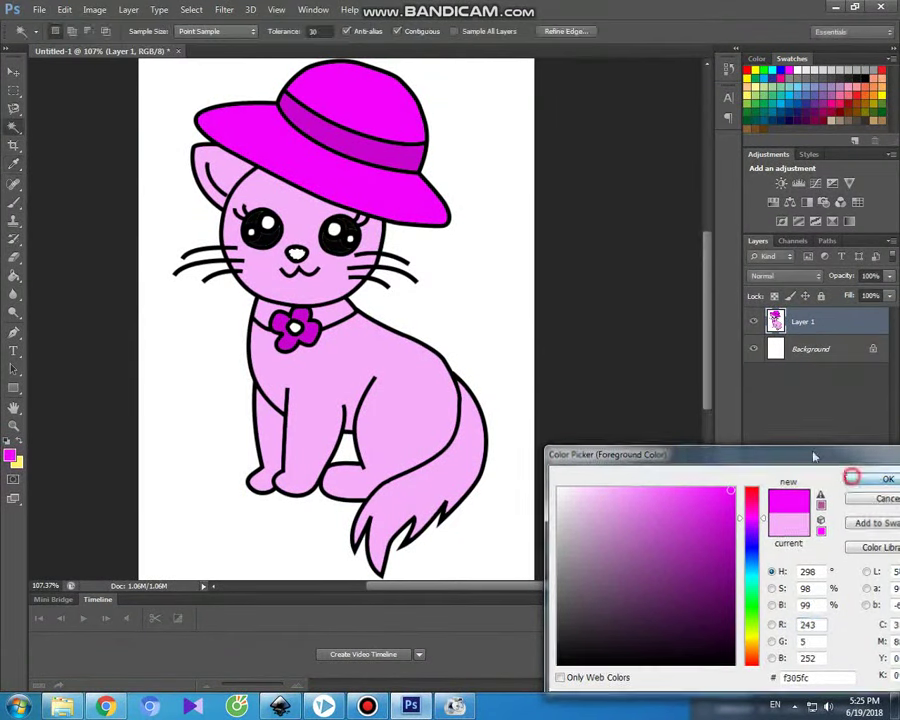
click(847, 478)
click(11, 201)
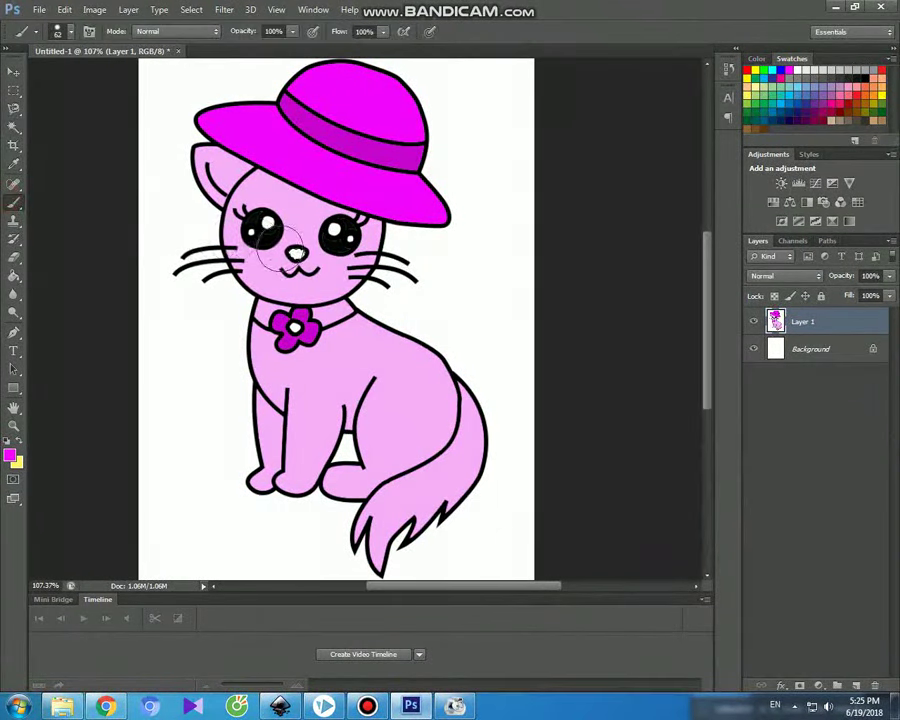
click(14, 124)
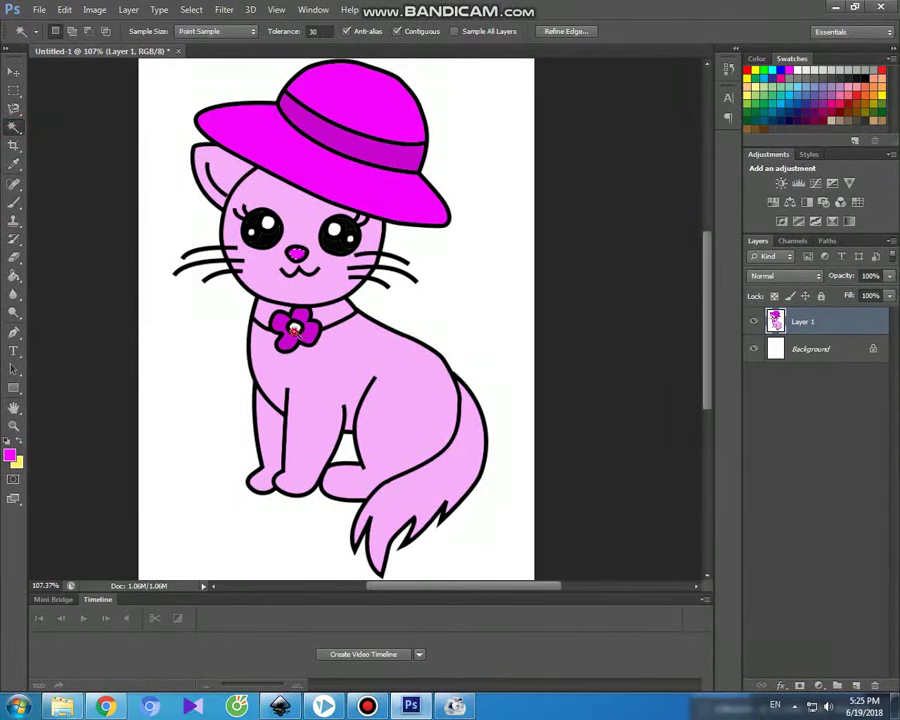
Paint the collar flower's centre yellow, then switch back to VideoScribe
click(19, 459)
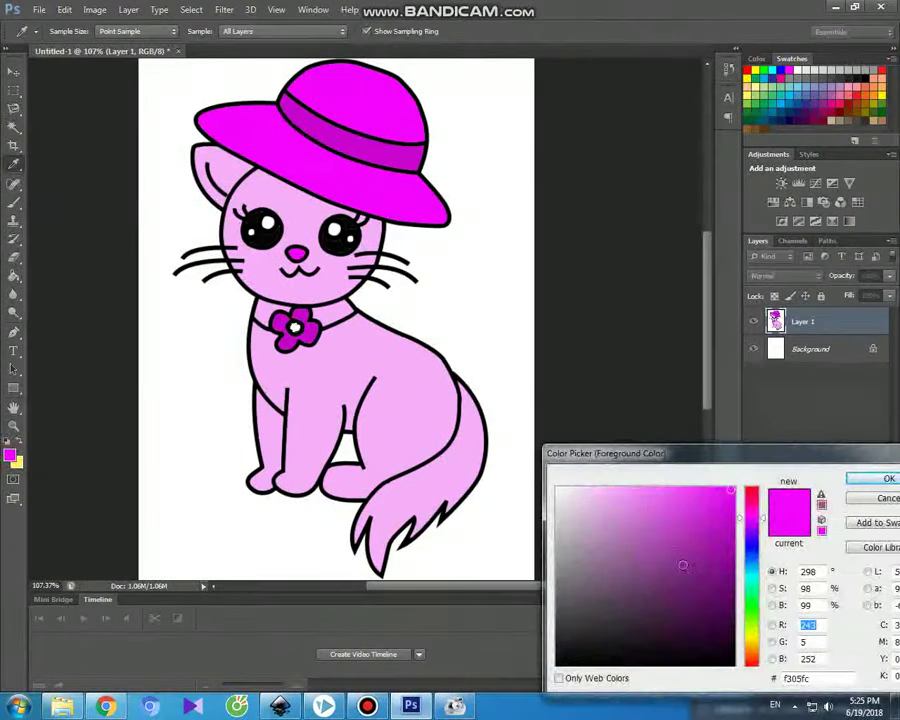
click(751, 641)
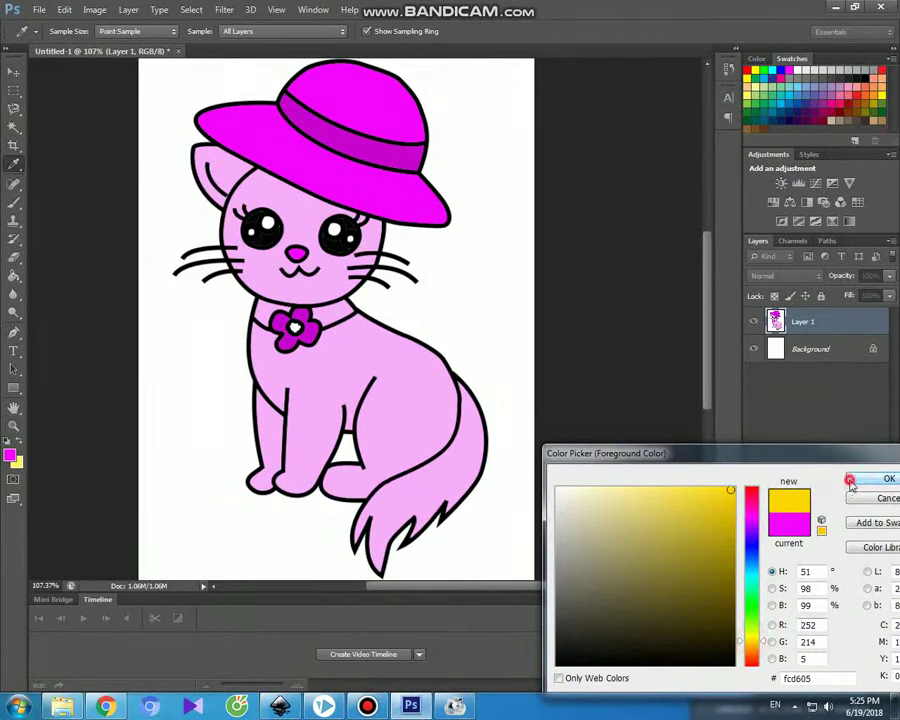
click(851, 484)
click(13, 201)
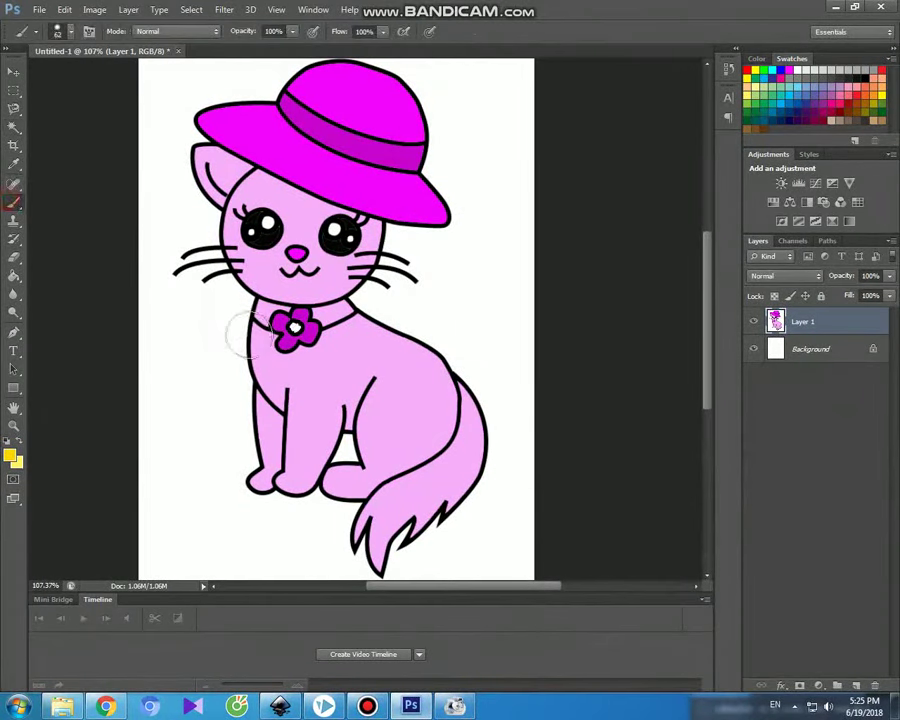
click(12, 73)
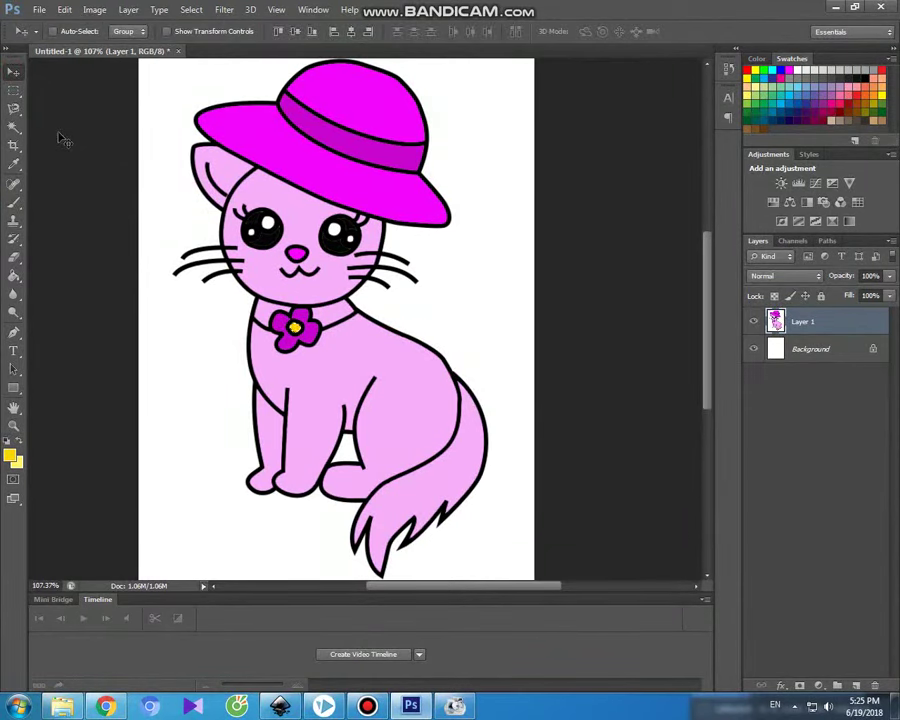
click(380, 712)
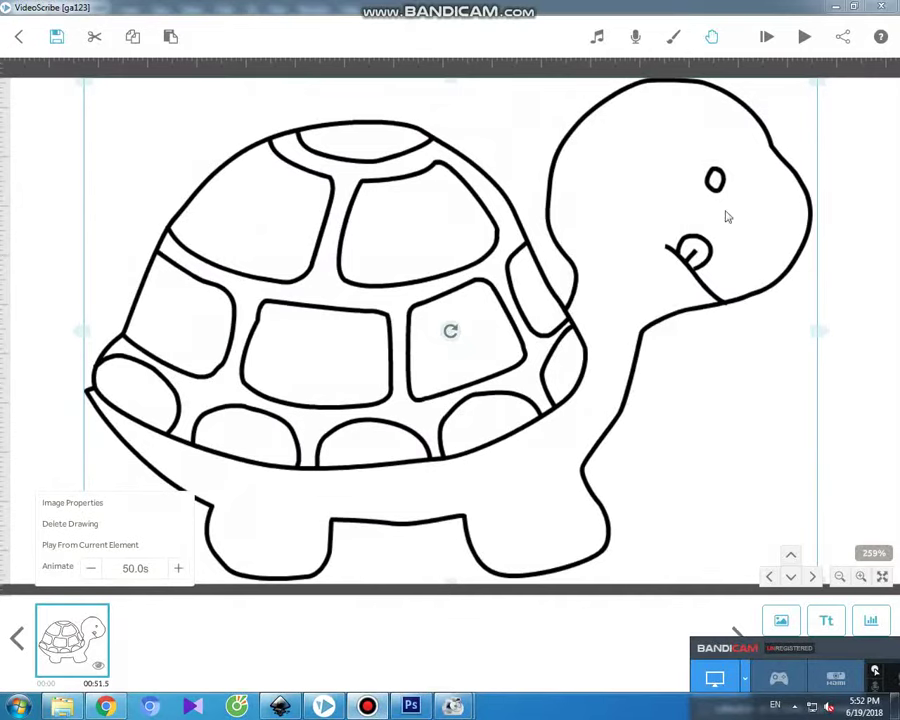
Play the turtle line-drawing animation preview in VideoScribe
click(765, 37)
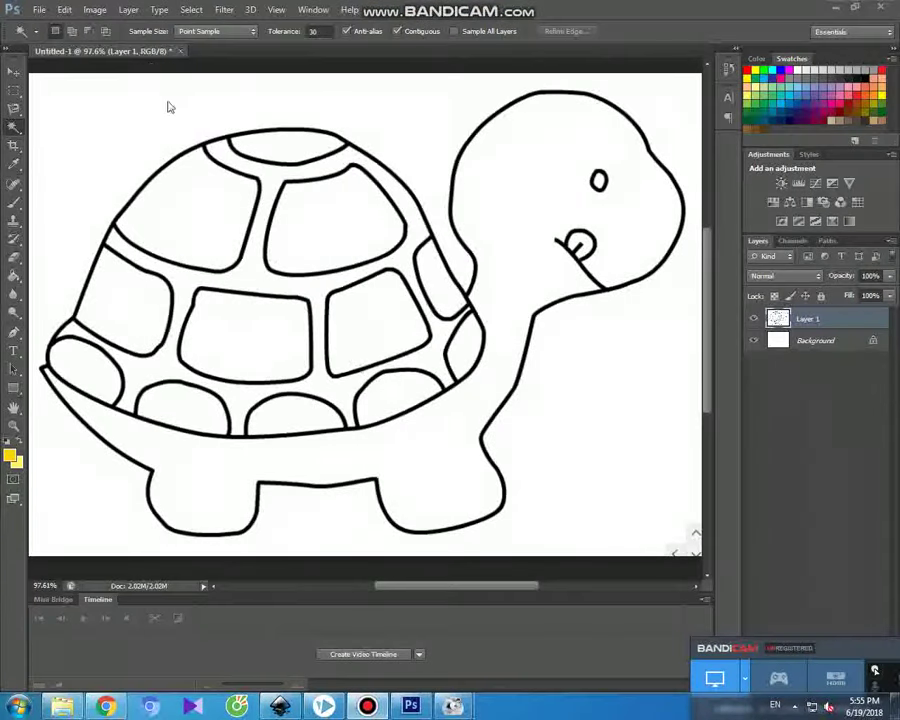
Select all five turtle shell cells together with the Magic Wand
click(200, 216)
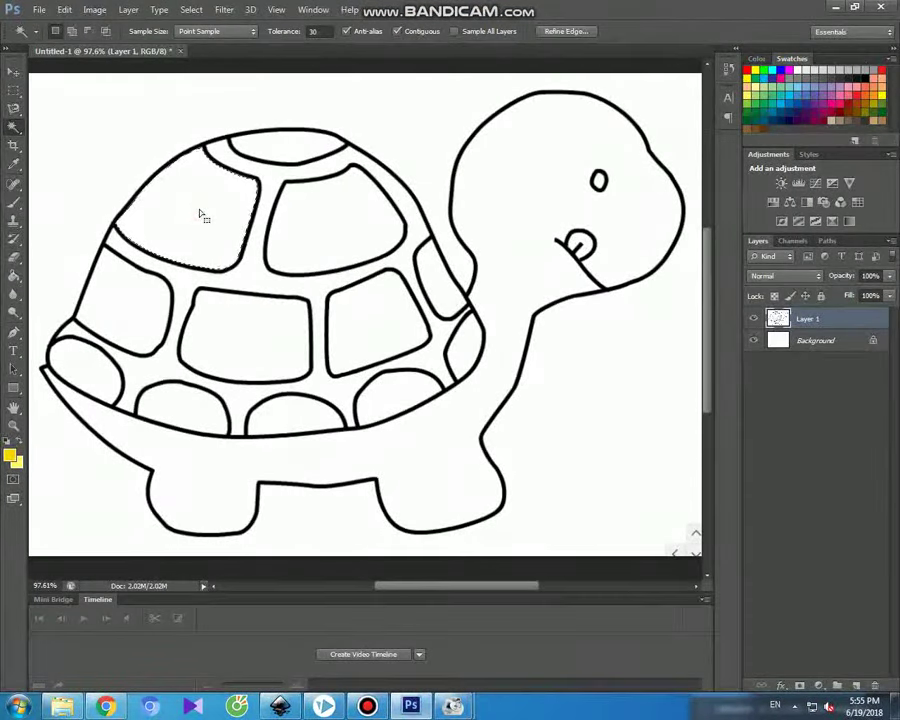
click(265, 326)
click(155, 300)
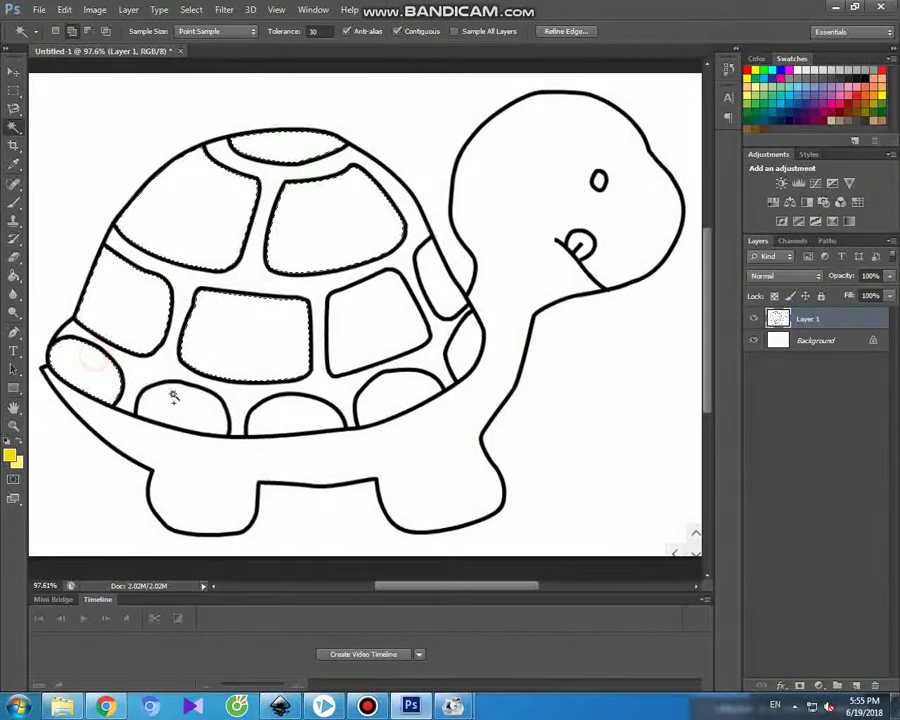
click(361, 326)
click(465, 347)
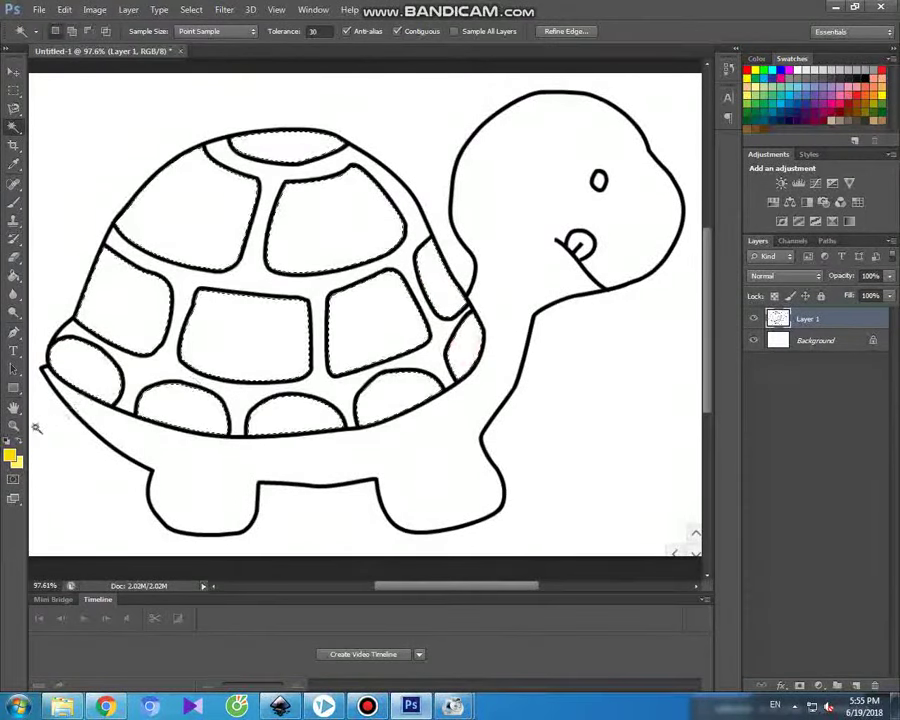
Set the foreground colour to dark green 2e4614
click(10, 455)
mouse_move(737, 633)
mouse_down()
mouse_move(760, 618)
mouse_move(766, 626)
mouse_up()
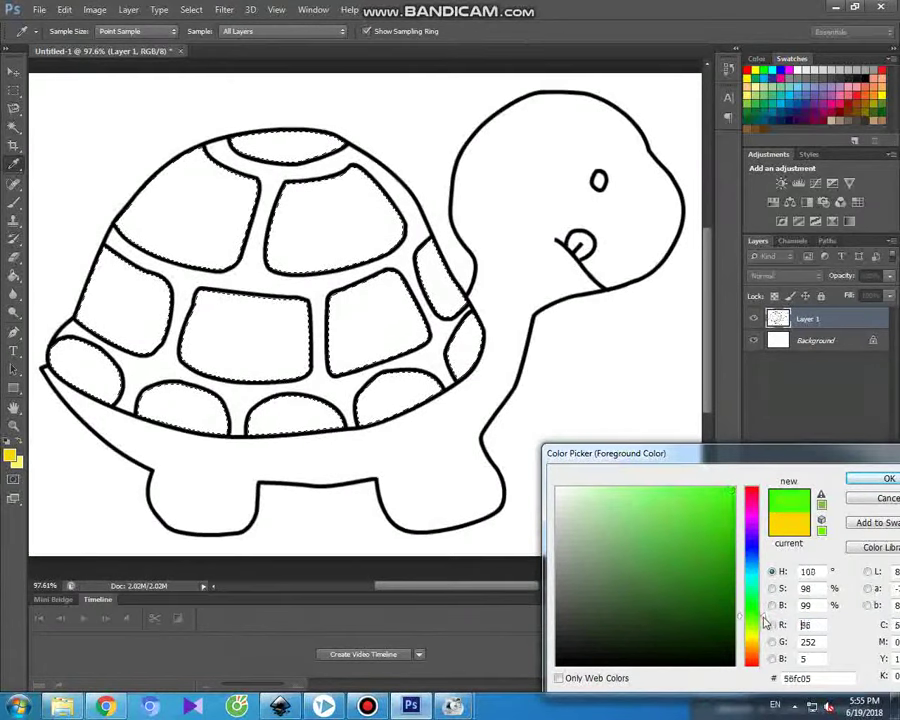
click(702, 580)
mouse_move(712, 607)
mouse_down()
mouse_move(703, 597)
mouse_move(695, 615)
mouse_up()
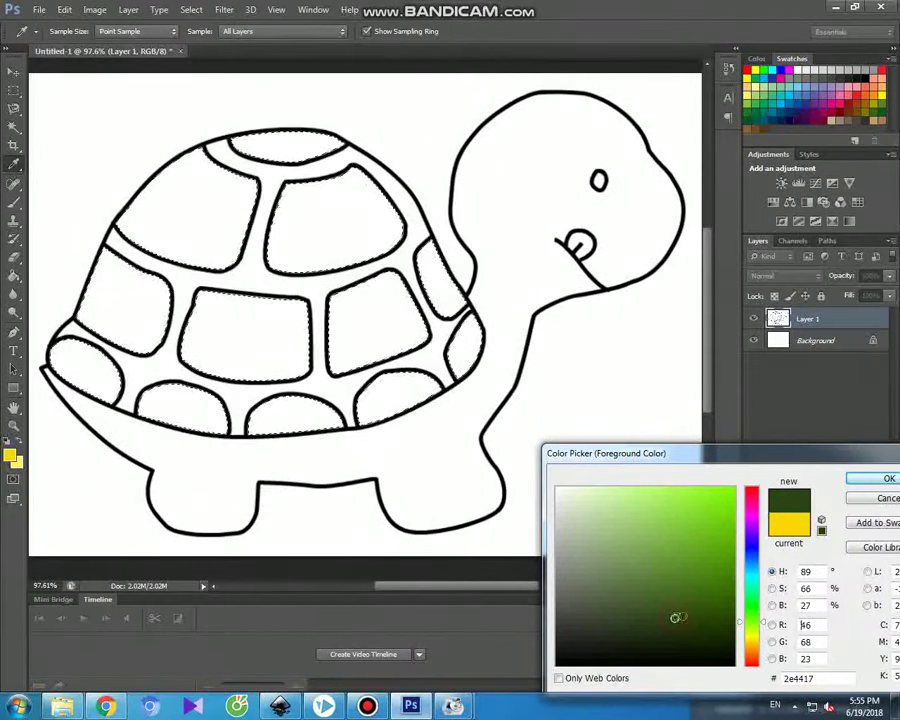
drag(703, 612, 705, 606)
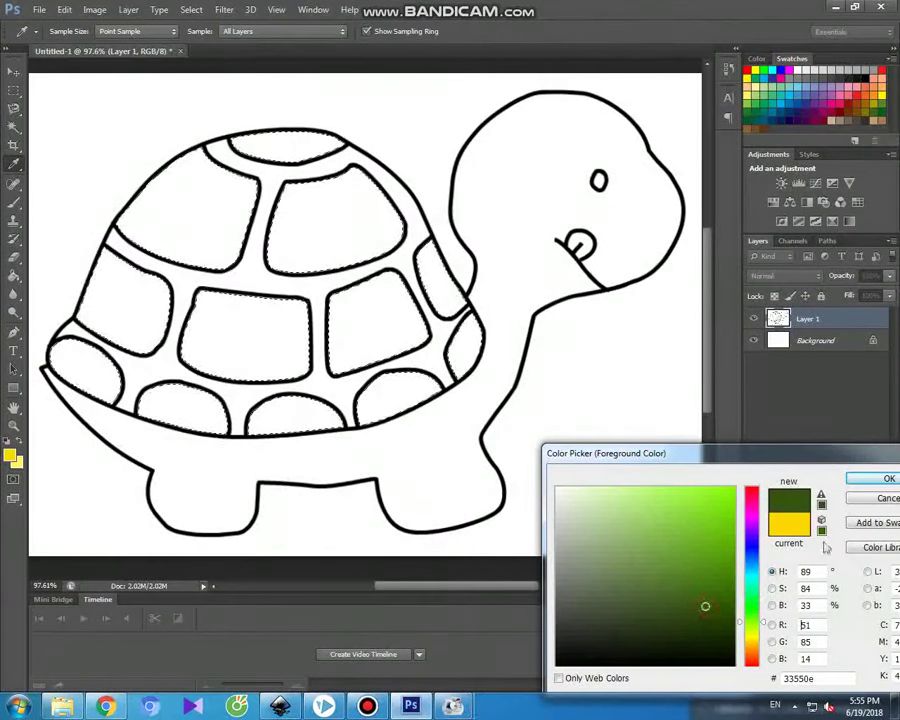
click(880, 484)
click(16, 202)
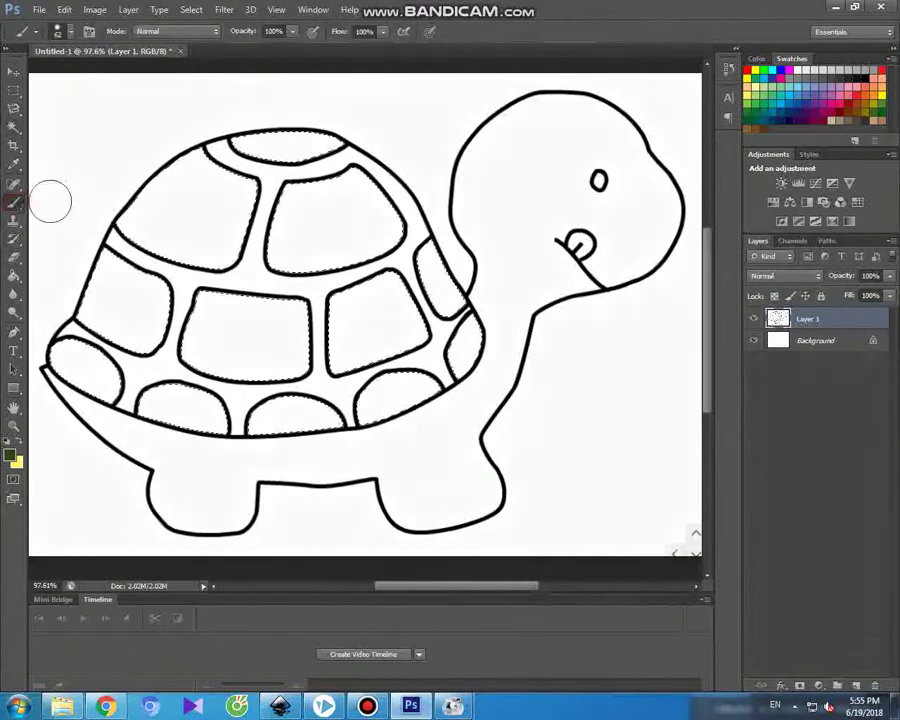
Paint the top, upper-left, upper-middle and right shell cells dark green
drag(231, 137, 340, 135)
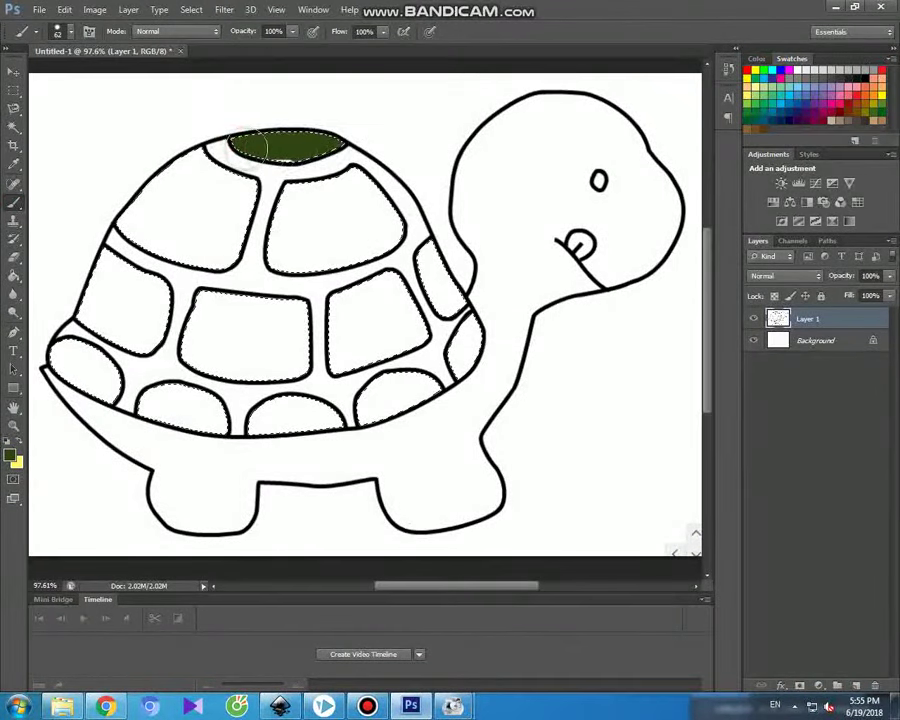
mouse_move(205, 200)
mouse_down()
mouse_move(165, 191)
mouse_move(210, 240)
mouse_move(130, 220)
mouse_up()
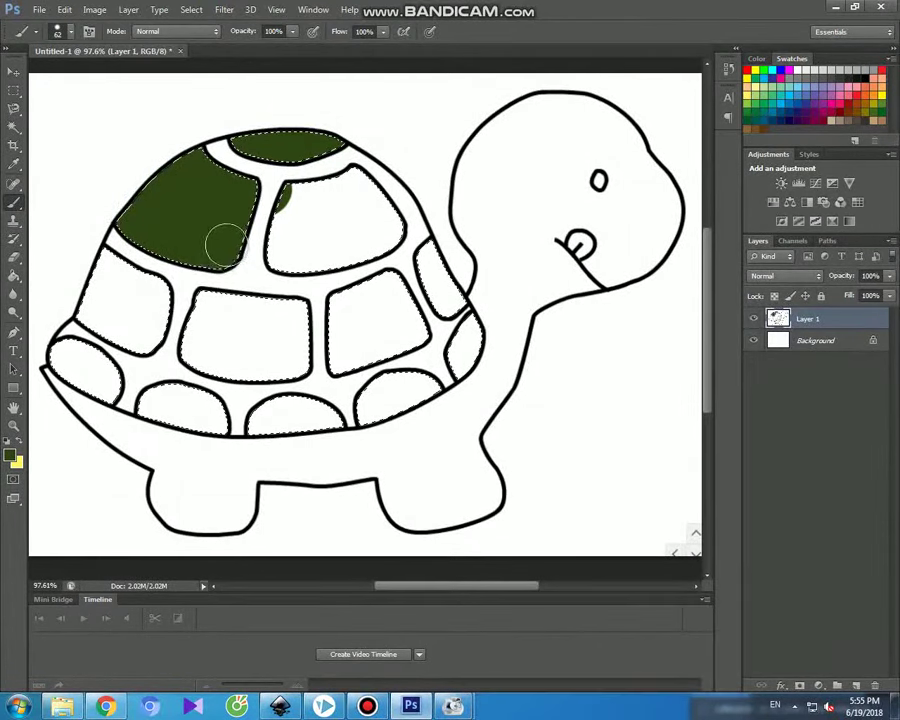
drag(286, 210, 282, 255)
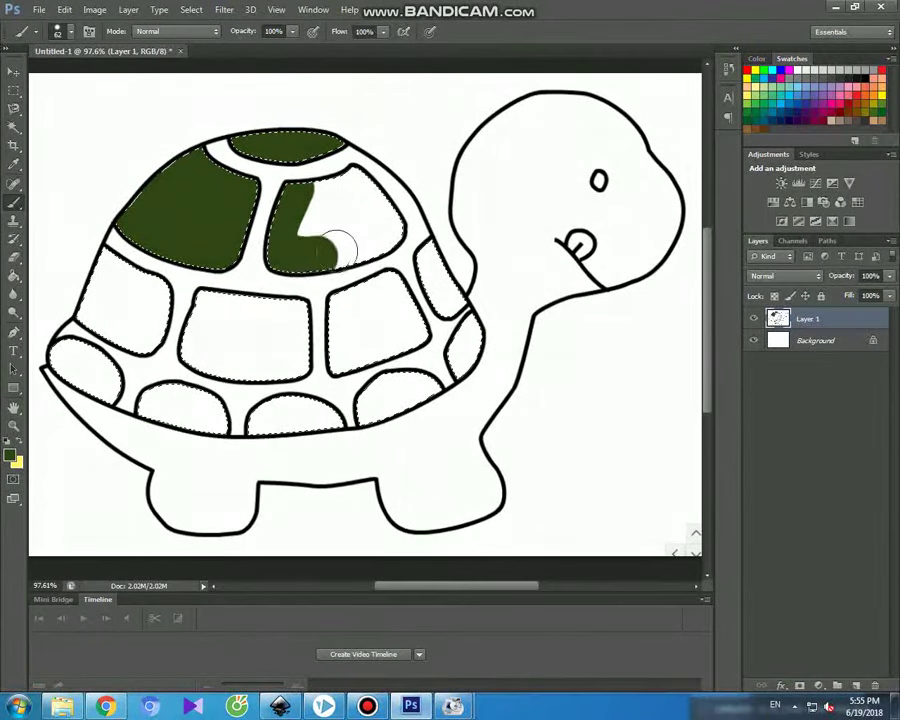
drag(337, 244, 385, 234)
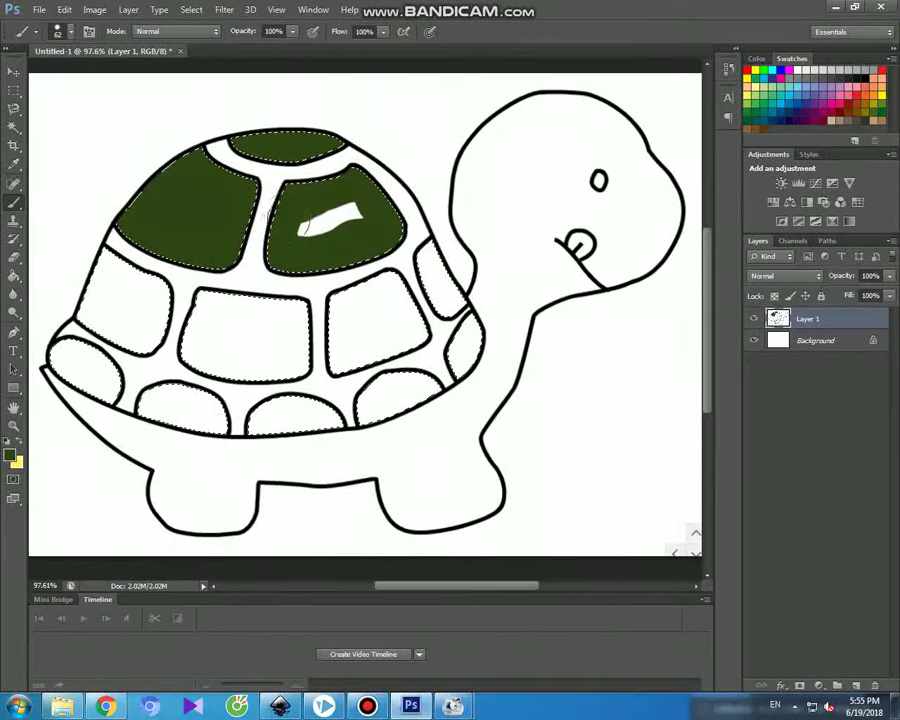
mouse_move(417, 248)
mouse_down()
mouse_move(432, 262)
mouse_move(347, 343)
mouse_move(362, 348)
mouse_move(412, 332)
mouse_move(380, 318)
mouse_move(364, 326)
mouse_up()
mouse_move(301, 310)
mouse_down()
mouse_move(201, 301)
mouse_move(208, 362)
mouse_move(284, 362)
mouse_up()
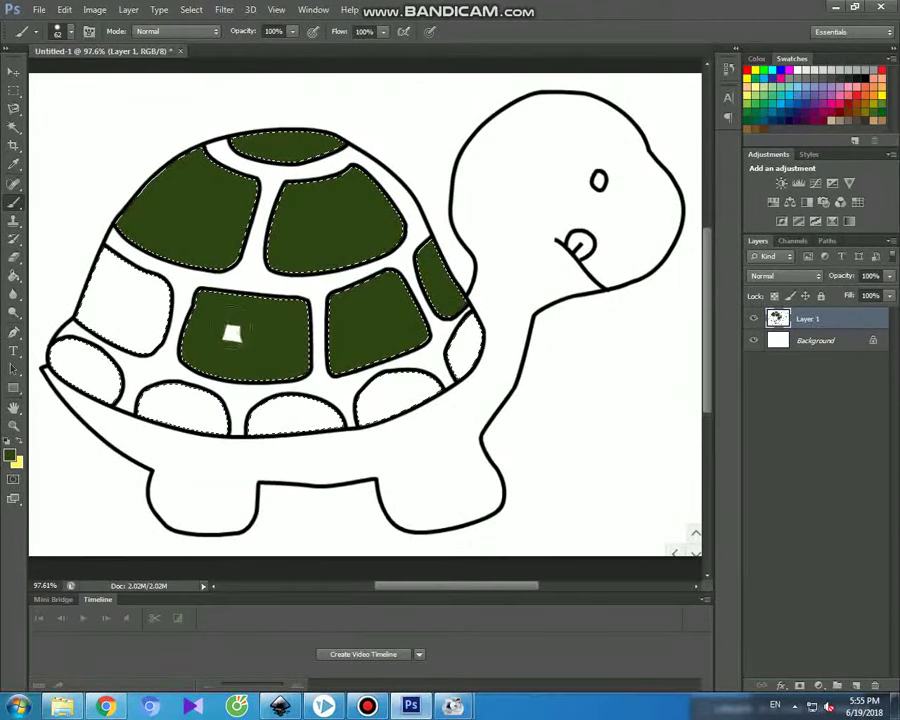
Paint the left, lower-left, lower-right and small right-edge shell patches dark green
mouse_move(104, 256)
mouse_down()
mouse_move(146, 293)
mouse_move(152, 315)
mouse_move(131, 330)
mouse_up()
drag(100, 306, 92, 288)
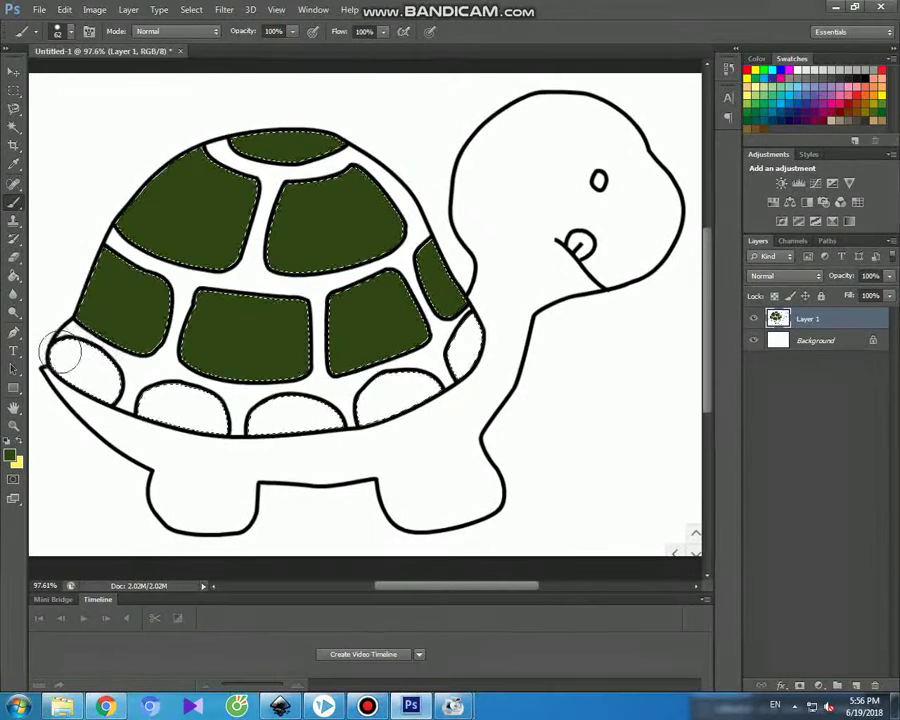
drag(61, 353, 118, 378)
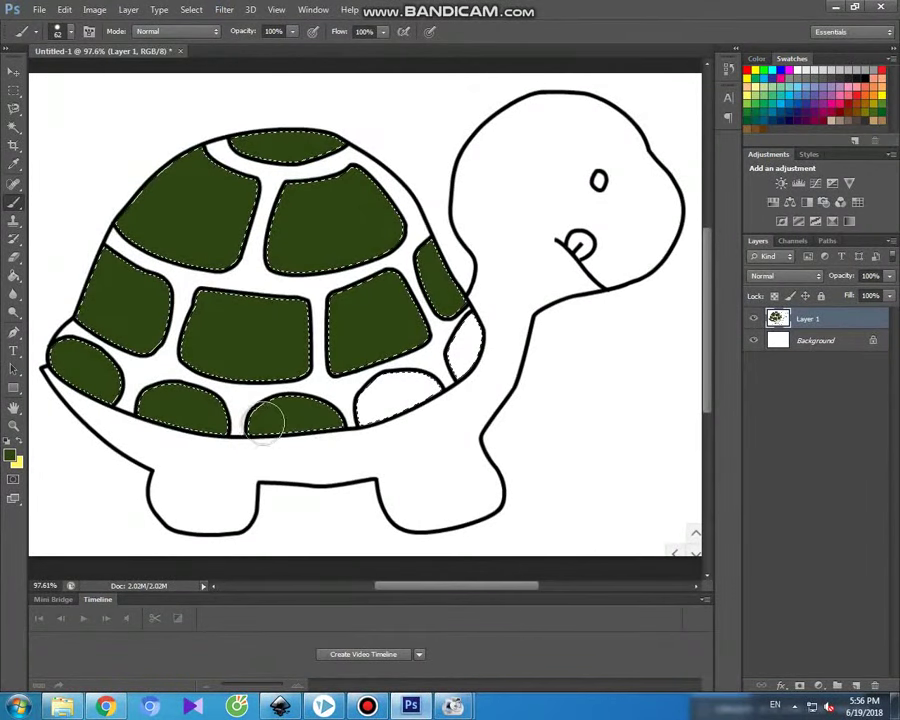
drag(366, 404, 422, 388)
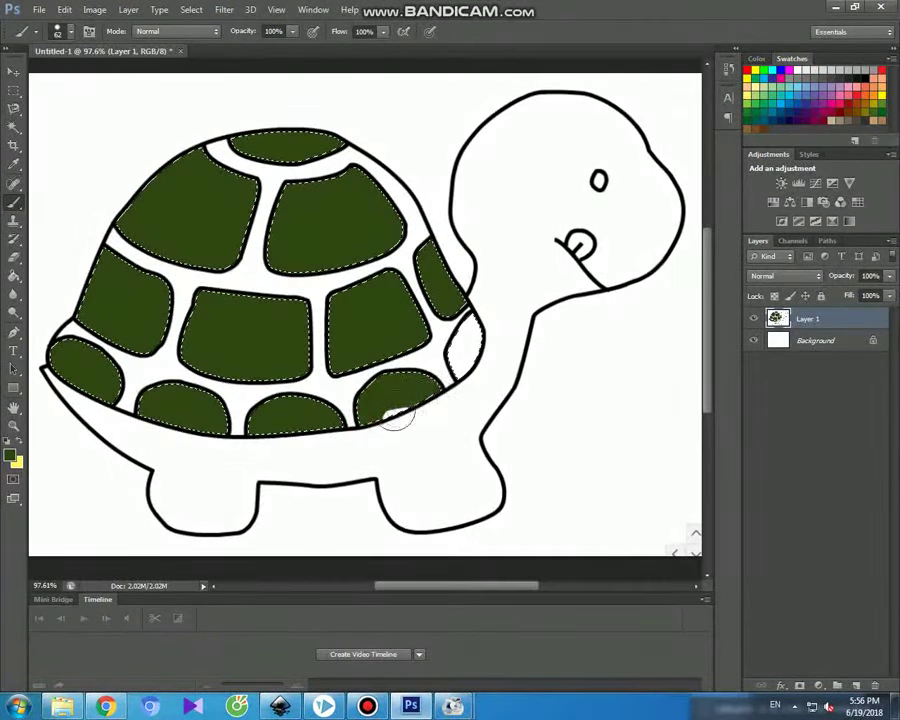
drag(475, 336, 455, 390)
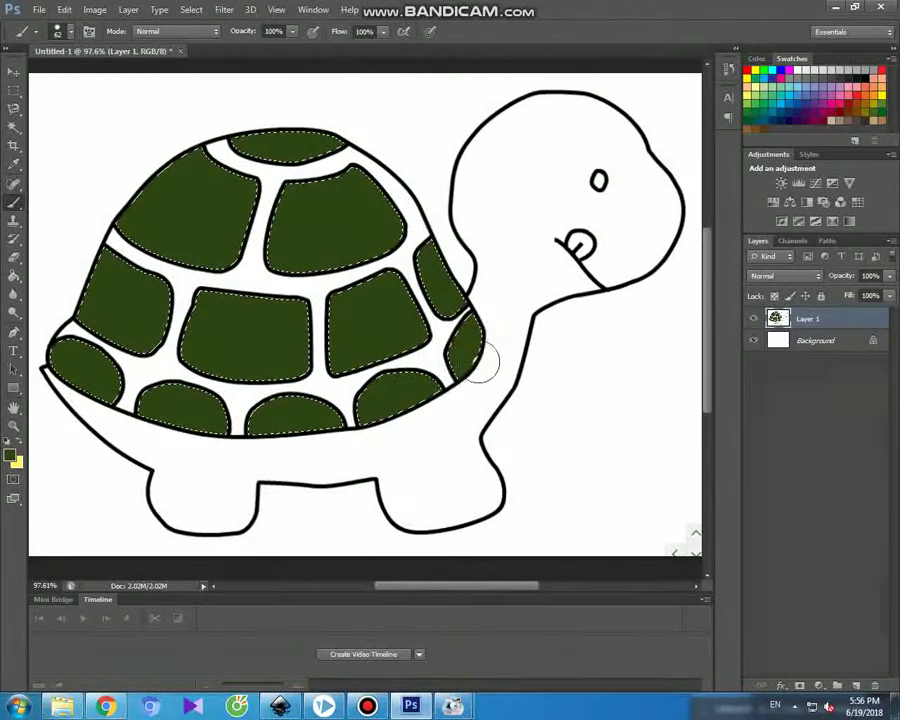
click(13, 457)
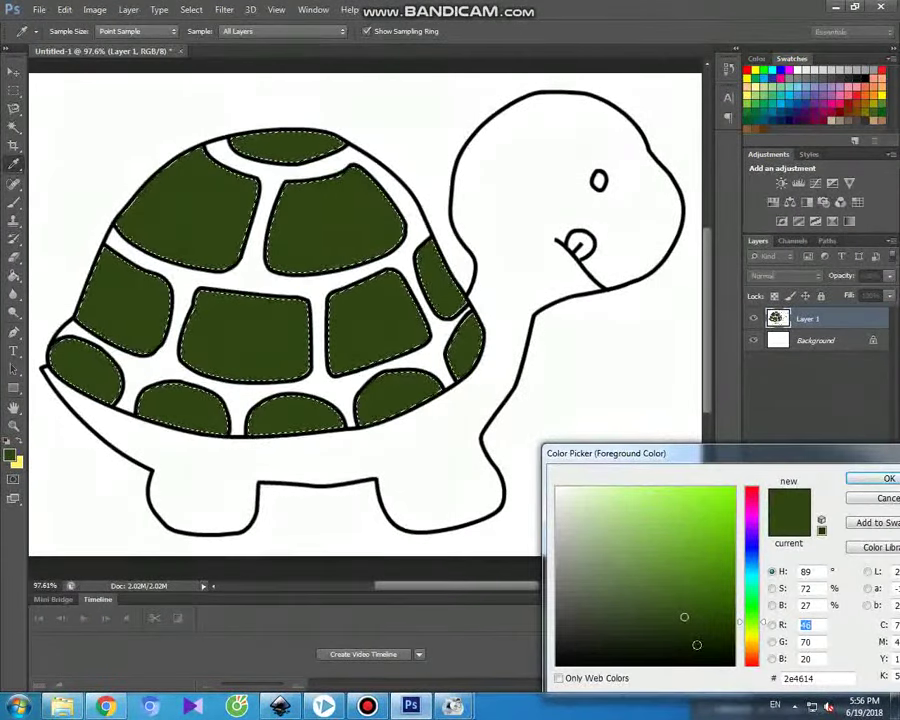
Set the foreground colour to near-black green 122201
click(697, 645)
drag(726, 651, 731, 642)
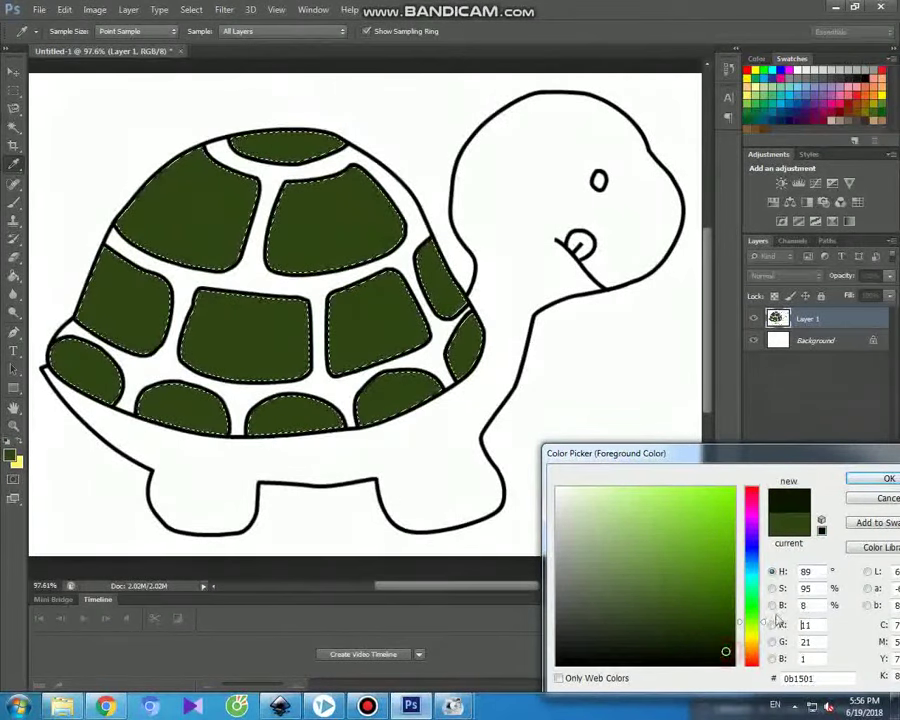
click(872, 478)
click(14, 128)
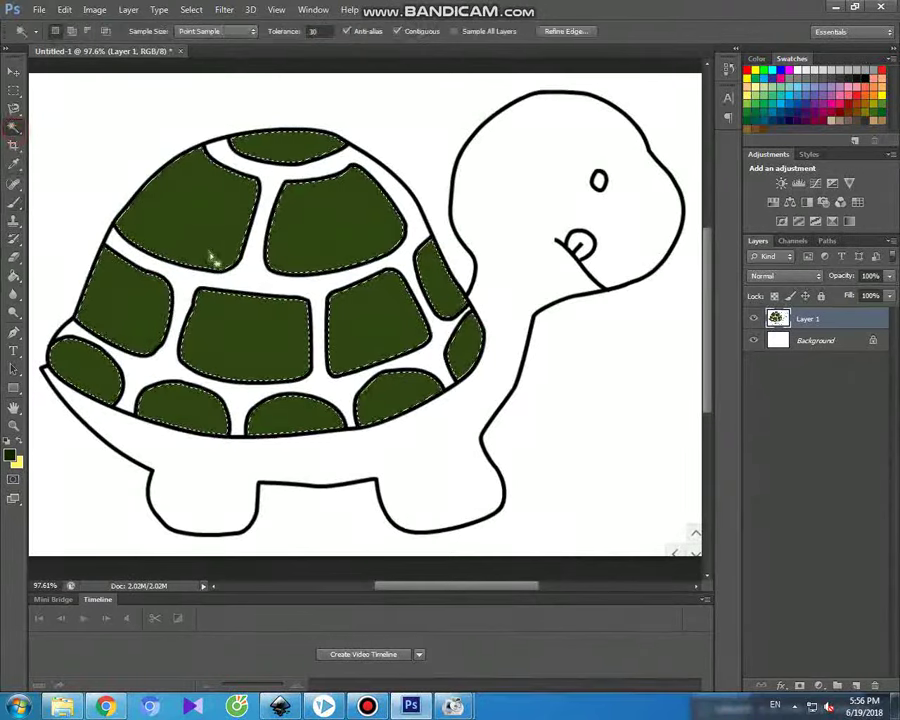
click(14, 201)
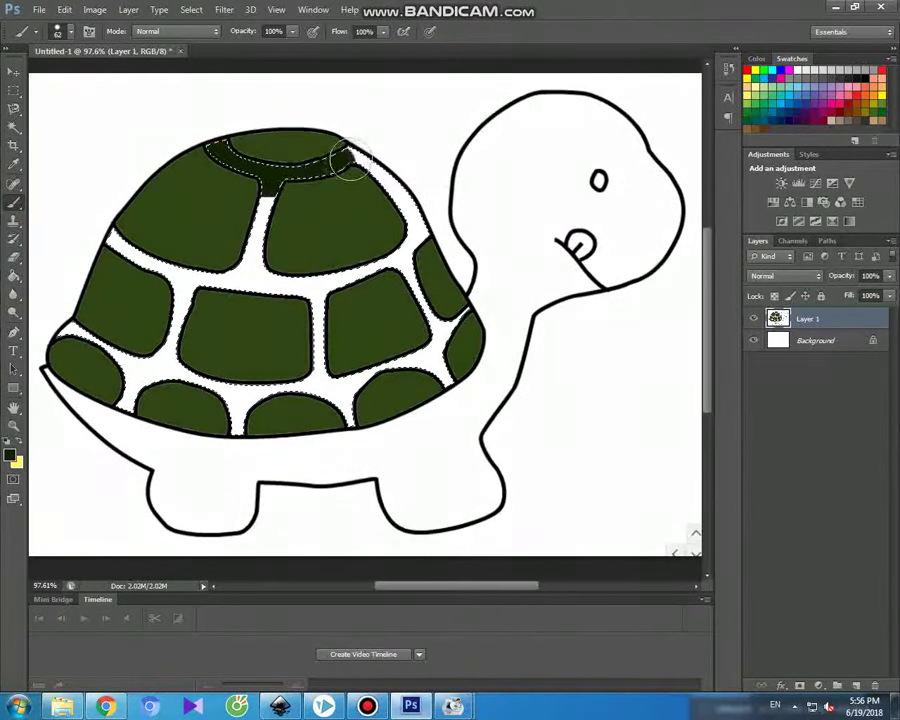
Brush the near-black green over the white bands between the shell cells
drag(345, 160, 278, 192)
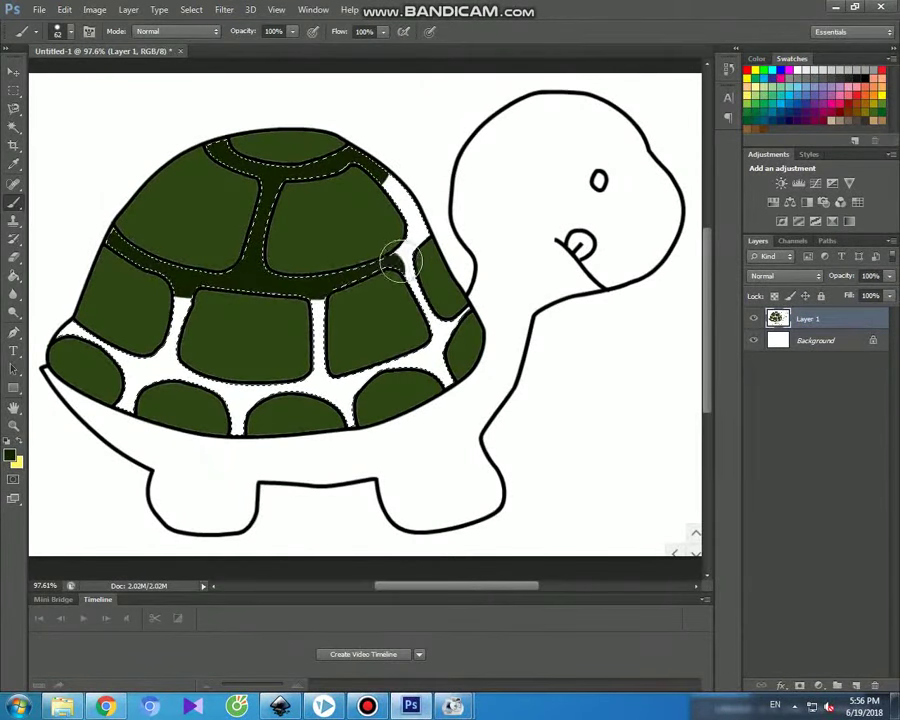
drag(398, 262, 401, 198)
drag(428, 340, 462, 318)
mouse_move(428, 360)
mouse_down()
mouse_move(299, 366)
mouse_move(352, 412)
mouse_move(328, 368)
mouse_up()
drag(320, 296, 322, 343)
mouse_move(264, 397)
mouse_down()
mouse_move(225, 426)
mouse_move(225, 412)
mouse_move(181, 376)
mouse_move(176, 320)
mouse_move(190, 296)
mouse_up()
mouse_move(168, 372)
mouse_down()
mouse_move(120, 366)
mouse_move(96, 327)
mouse_move(66, 341)
mouse_move(135, 402)
mouse_move(115, 408)
mouse_up()
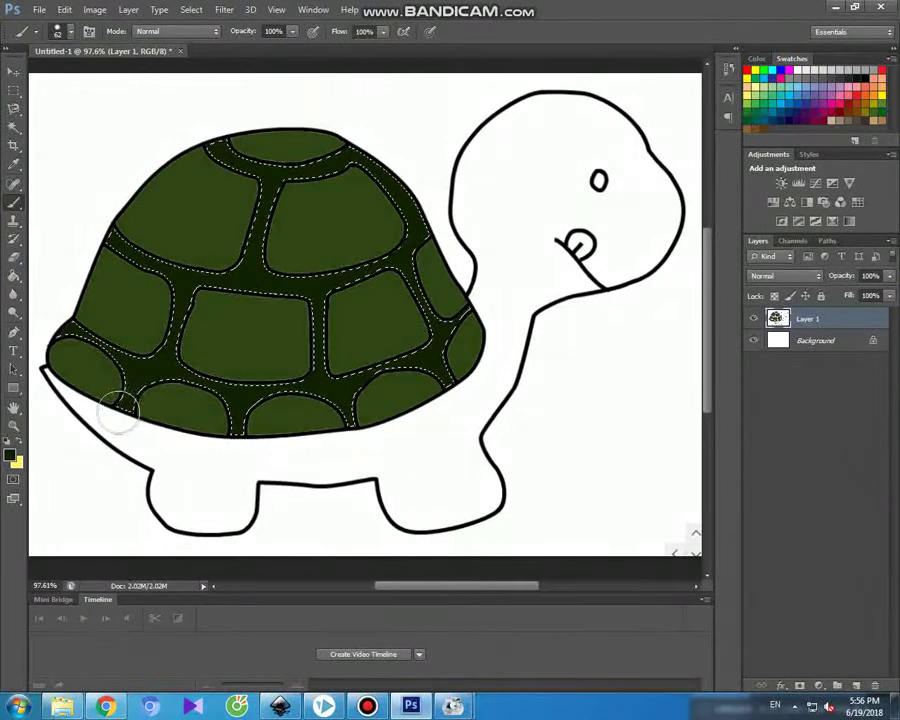
click(15, 127)
click(187, 457)
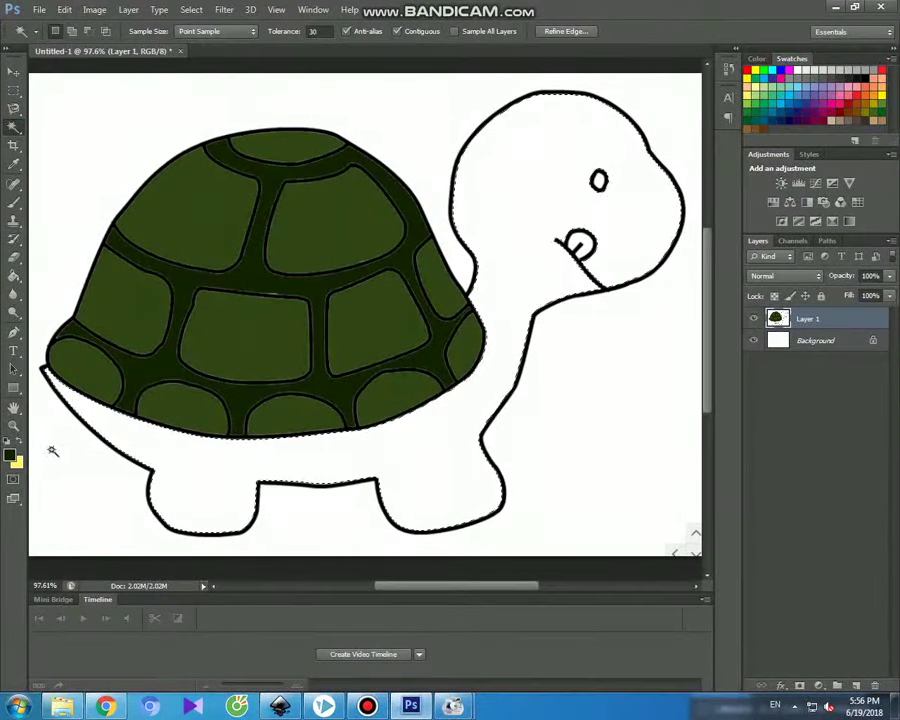
Set the foreground colour to olive 86731a
click(10, 455)
click(751, 645)
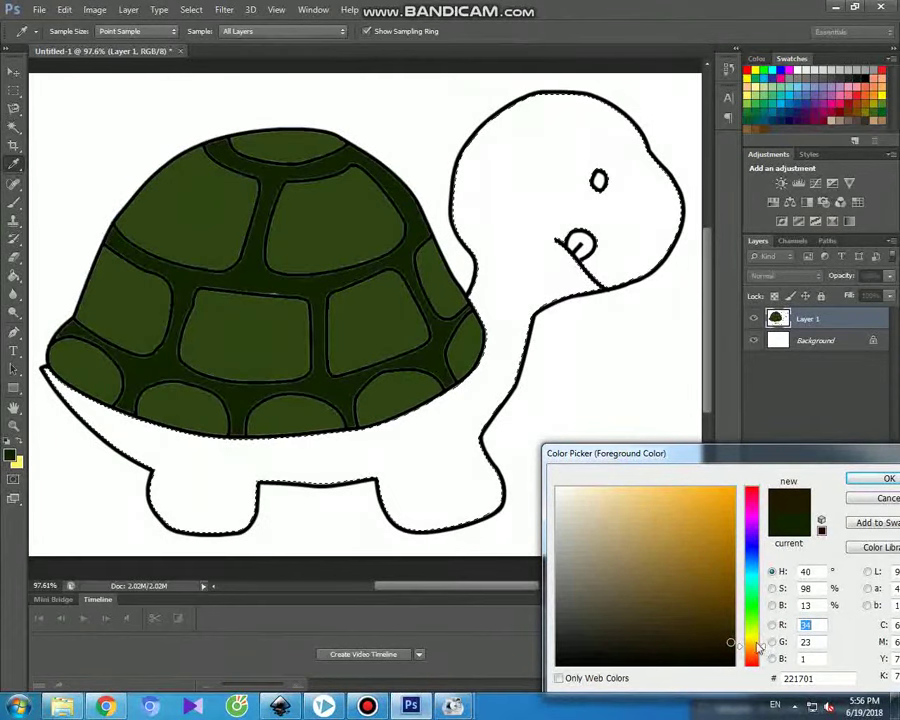
drag(758, 648, 756, 643)
mouse_move(686, 593)
mouse_down()
mouse_move(704, 587)
mouse_move(643, 571)
mouse_move(706, 562)
mouse_up()
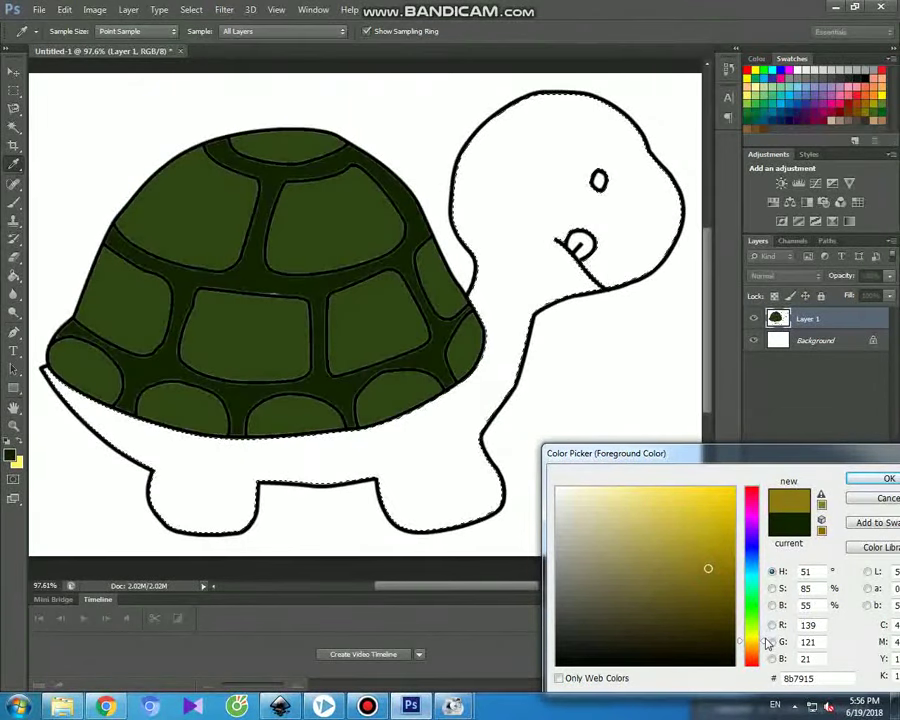
drag(758, 634, 766, 648)
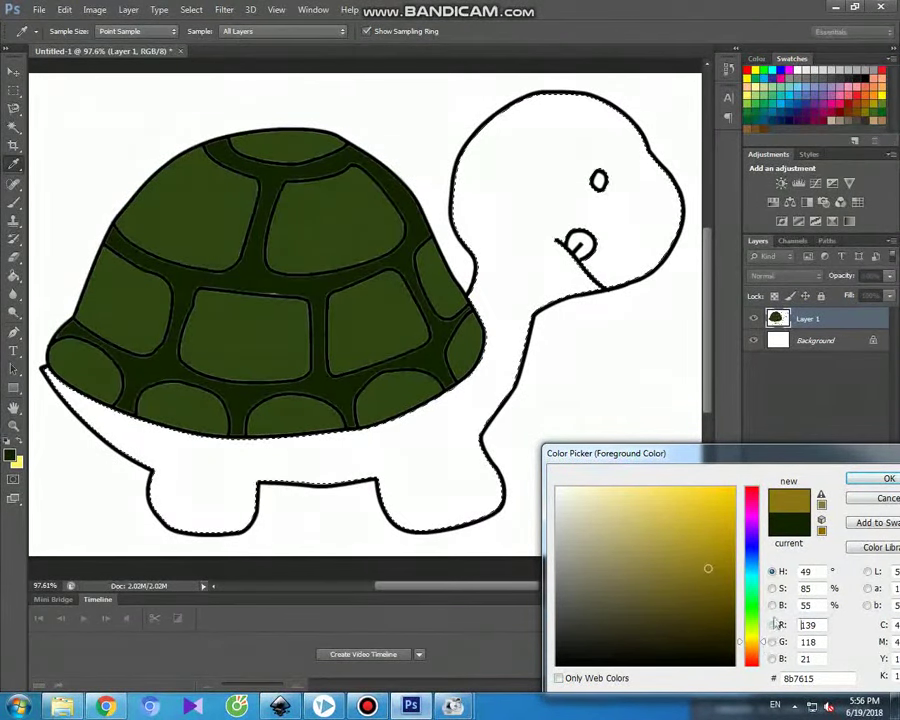
click(865, 484)
key(w)
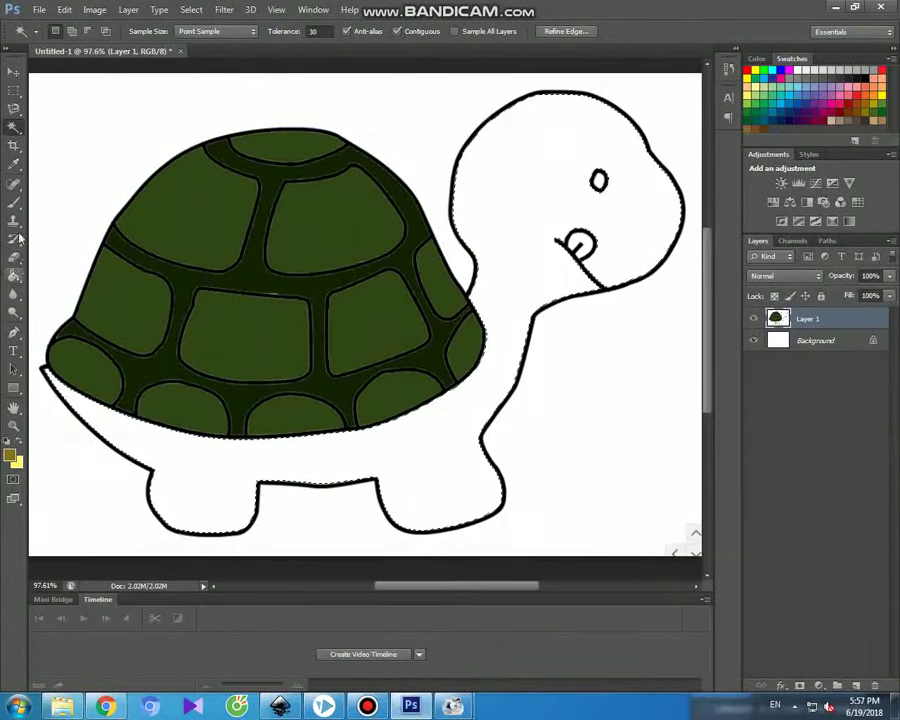
click(14, 201)
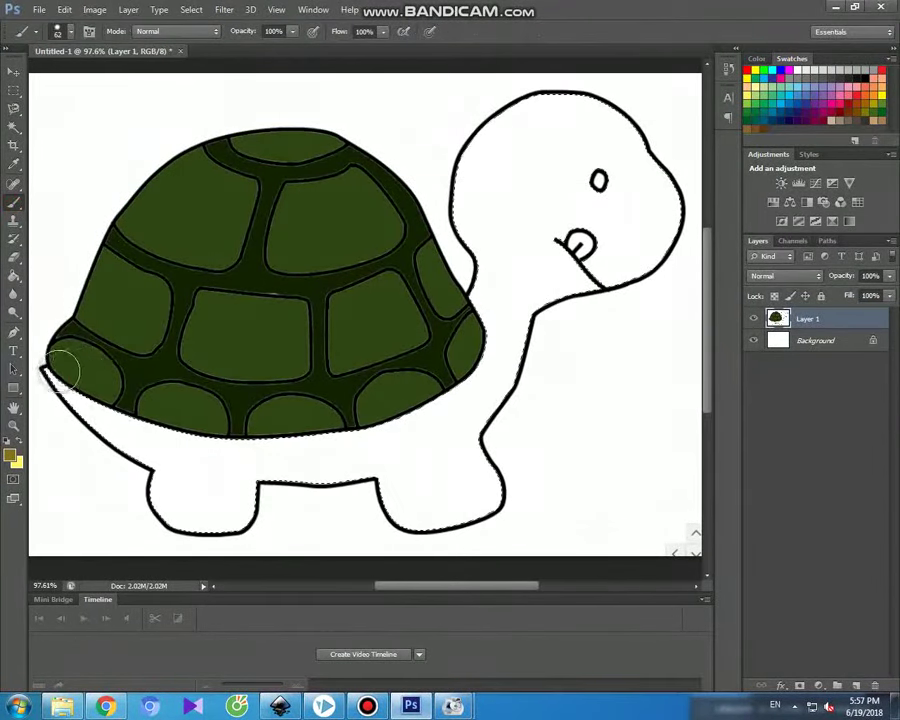
Paint the turtle's belly, back leg, neck and face olive
drag(92, 425, 207, 447)
mouse_move(128, 435)
mouse_down()
mouse_move(321, 444)
mouse_move(157, 462)
mouse_move(280, 487)
mouse_move(175, 490)
mouse_move(170, 515)
mouse_move(265, 513)
mouse_up()
mouse_move(318, 484)
mouse_down()
mouse_move(392, 462)
mouse_move(331, 452)
mouse_move(422, 422)
mouse_move(491, 414)
mouse_move(388, 452)
mouse_move(476, 460)
mouse_move(452, 478)
mouse_move(395, 488)
mouse_move(484, 482)
mouse_move(470, 522)
mouse_move(389, 515)
mouse_up()
mouse_move(505, 373)
mouse_down()
mouse_move(518, 333)
mouse_move(452, 392)
mouse_move(488, 281)
mouse_move(485, 290)
mouse_move(466, 197)
mouse_move(486, 133)
mouse_move(562, 100)
mouse_move(628, 118)
mouse_move(655, 177)
mouse_move(663, 231)
mouse_move(629, 277)
mouse_move(553, 303)
mouse_move(520, 303)
mouse_move(494, 169)
mouse_move(596, 137)
mouse_move(628, 191)
mouse_move(604, 240)
mouse_move(578, 241)
mouse_move(537, 181)
mouse_move(528, 253)
mouse_up()
mouse_move(571, 165)
mouse_down()
mouse_move(556, 217)
mouse_move(617, 197)
mouse_up()
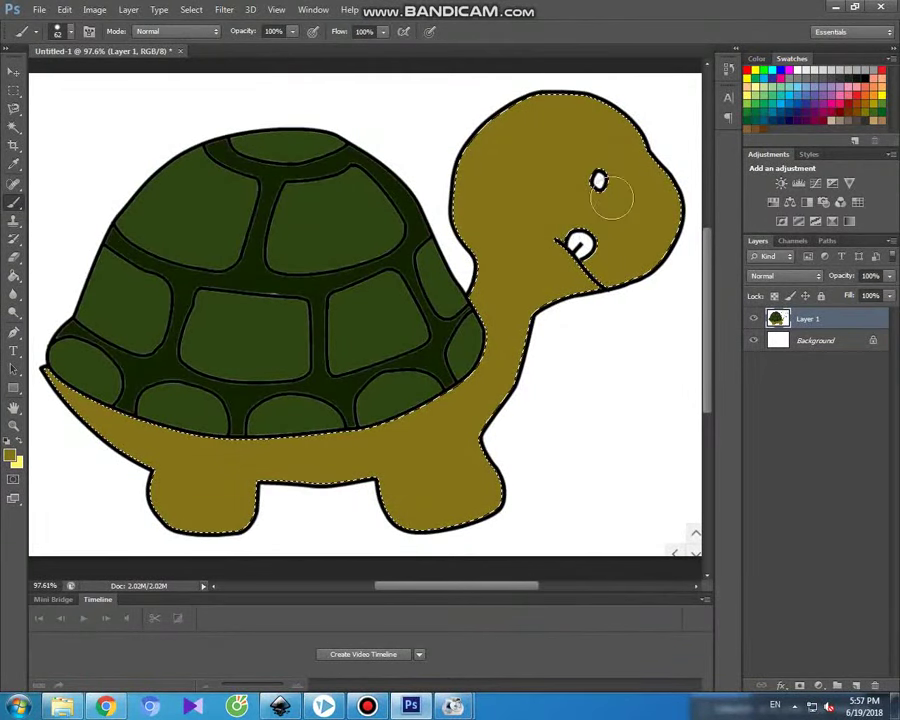
click(10, 455)
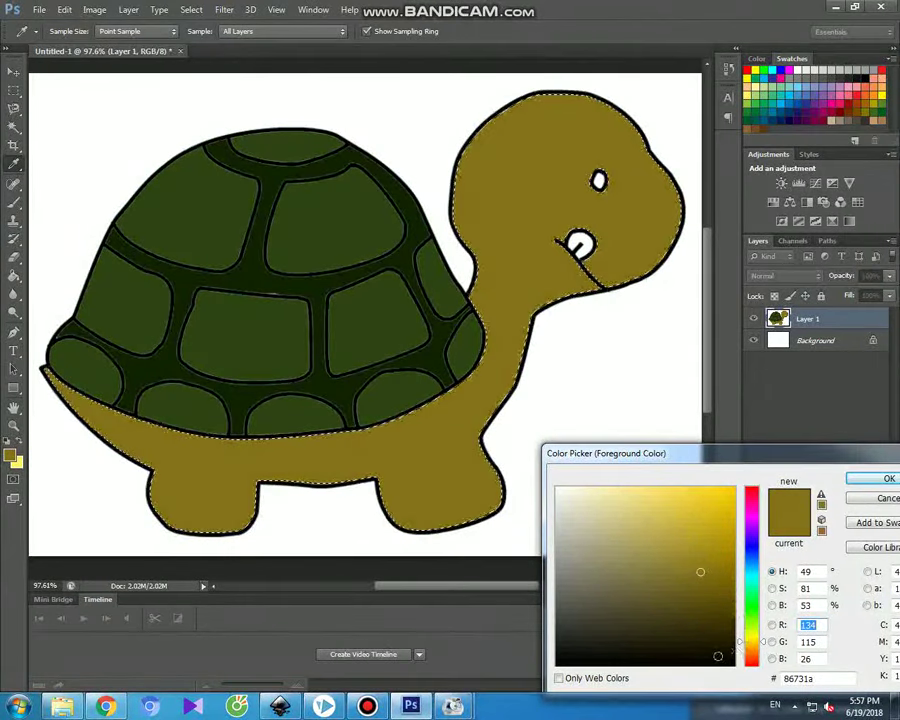
Fill the turtle's eye with black
click(556, 660)
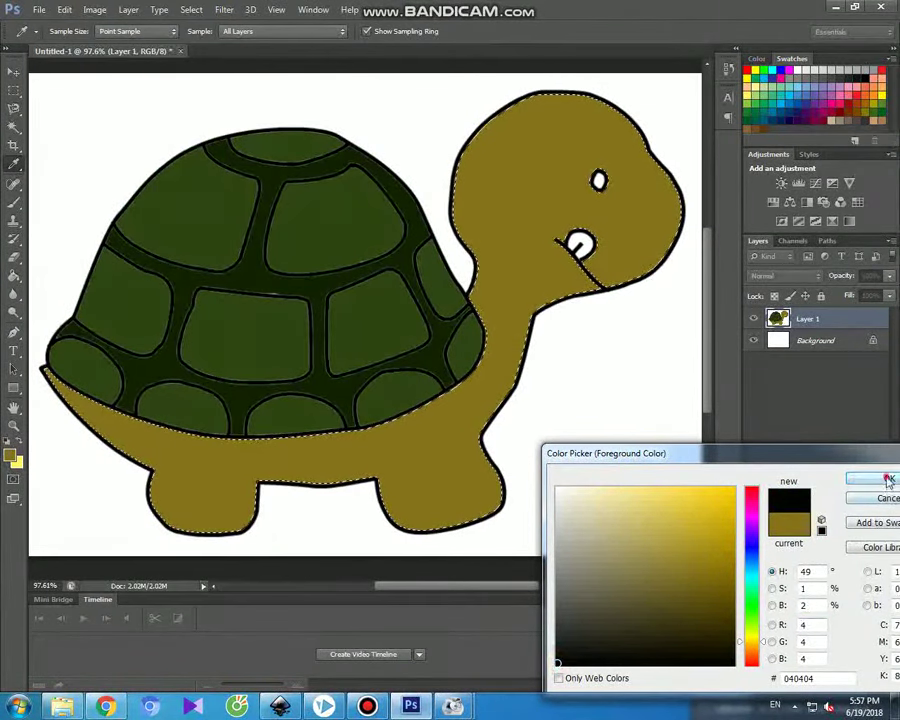
click(886, 479)
click(14, 127)
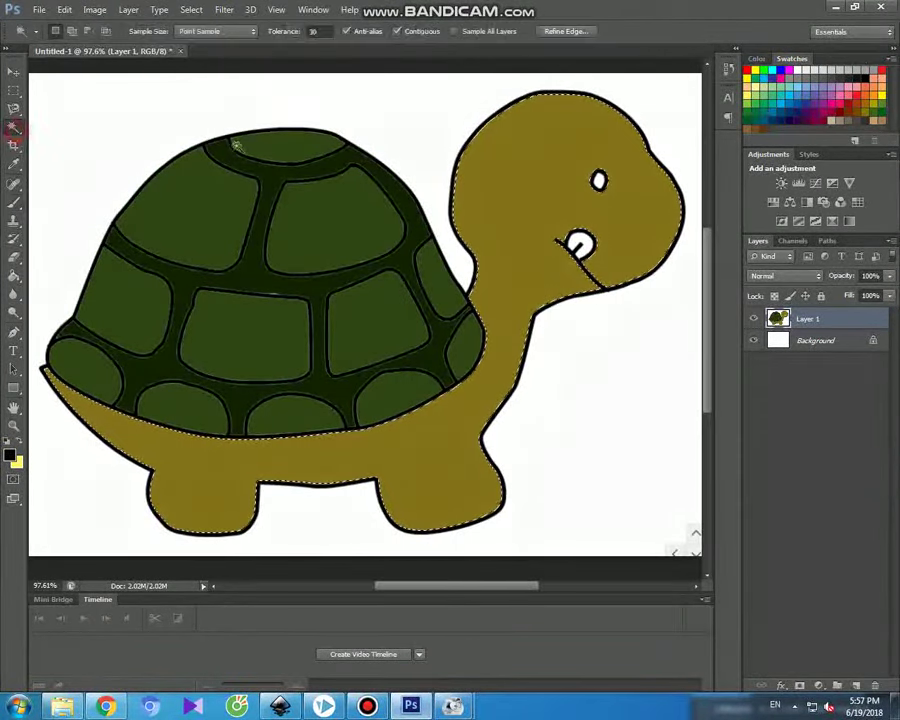
click(599, 180)
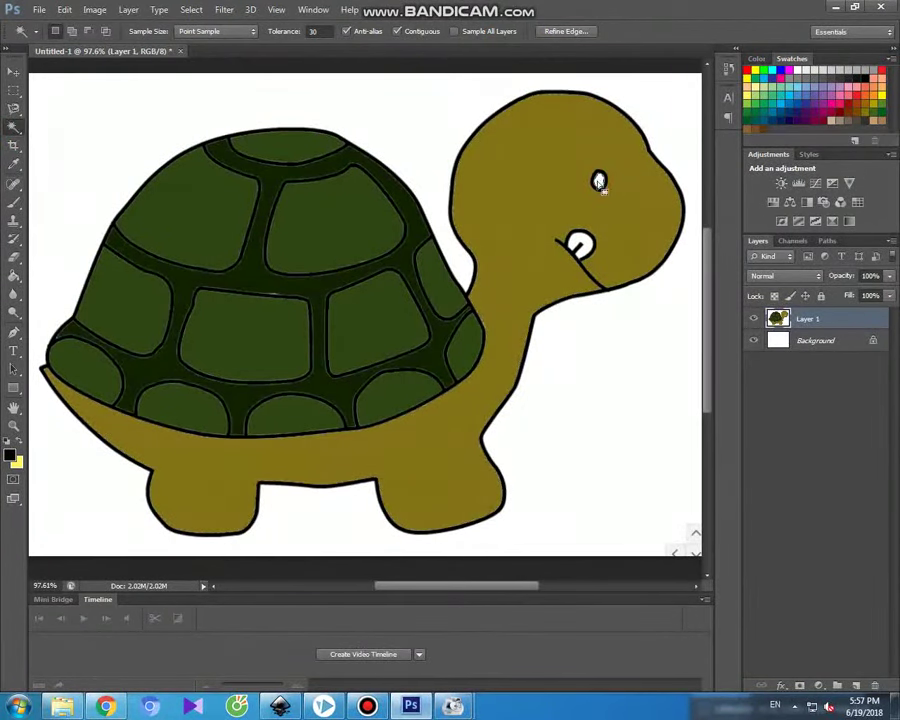
click(14, 203)
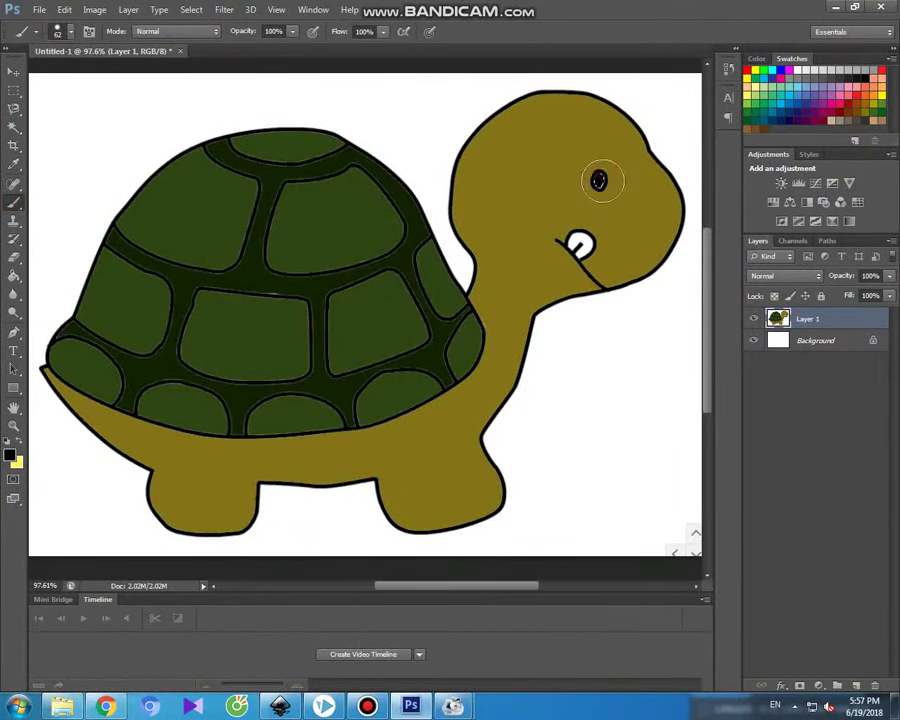
click(15, 73)
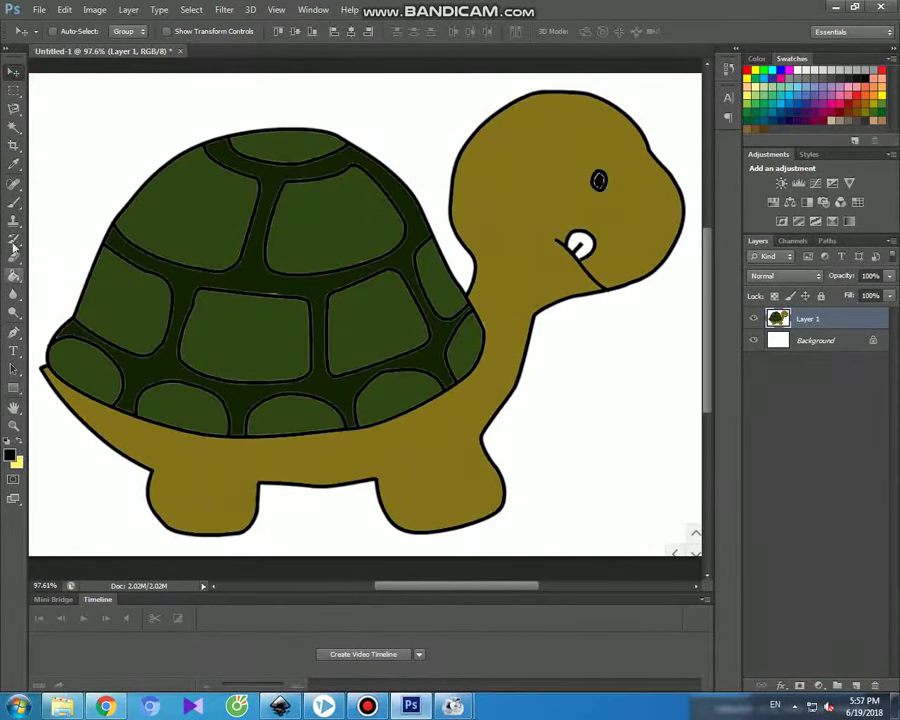
click(14, 127)
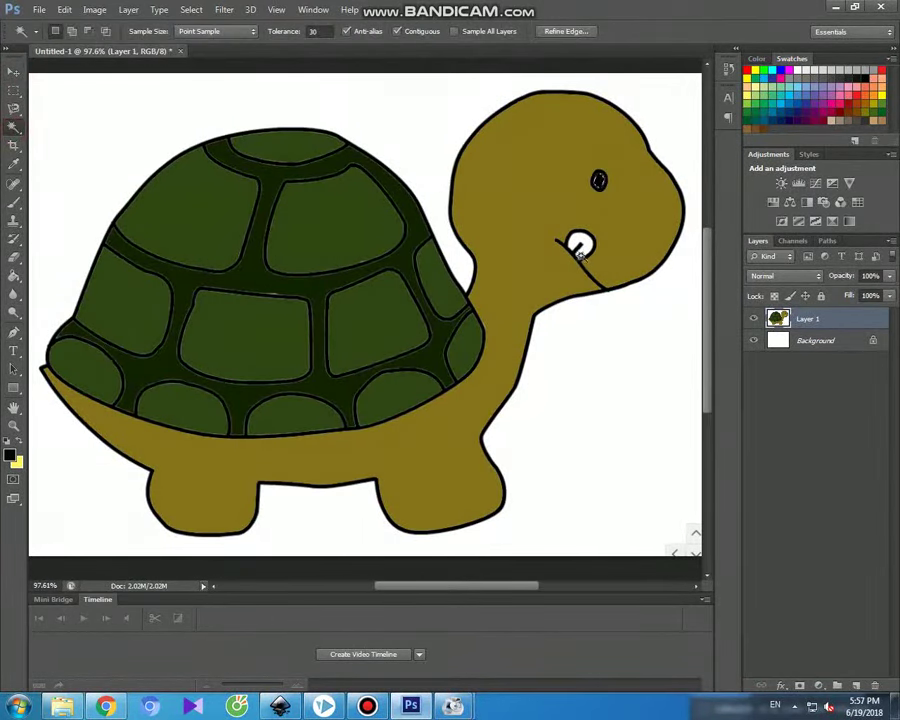
Set the foreground colour to orange dd971c and paint the mouth
click(11, 457)
drag(756, 653, 756, 650)
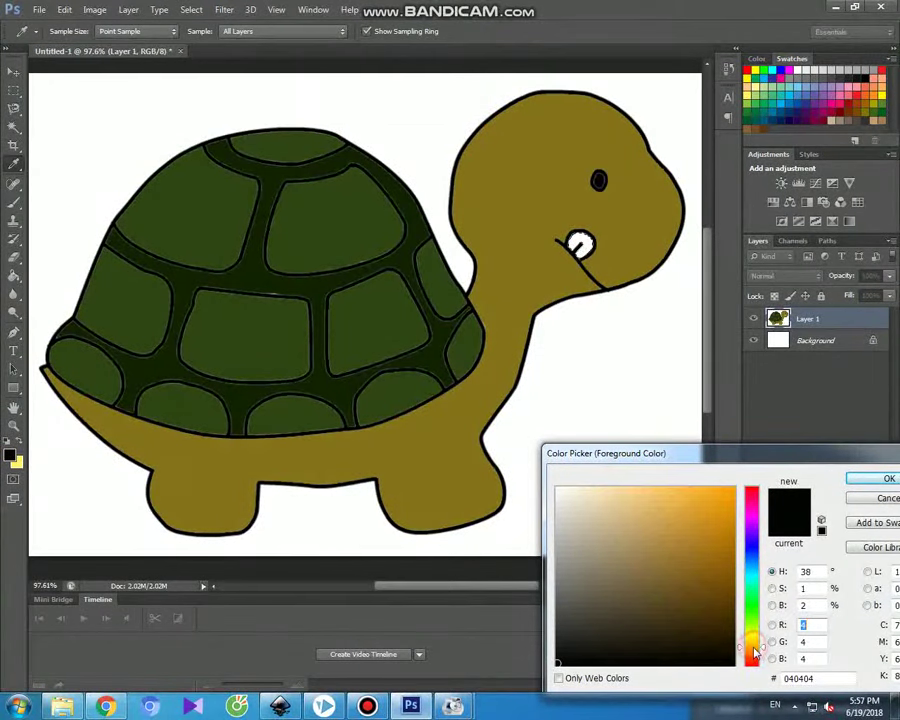
click(695, 556)
drag(712, 516, 712, 510)
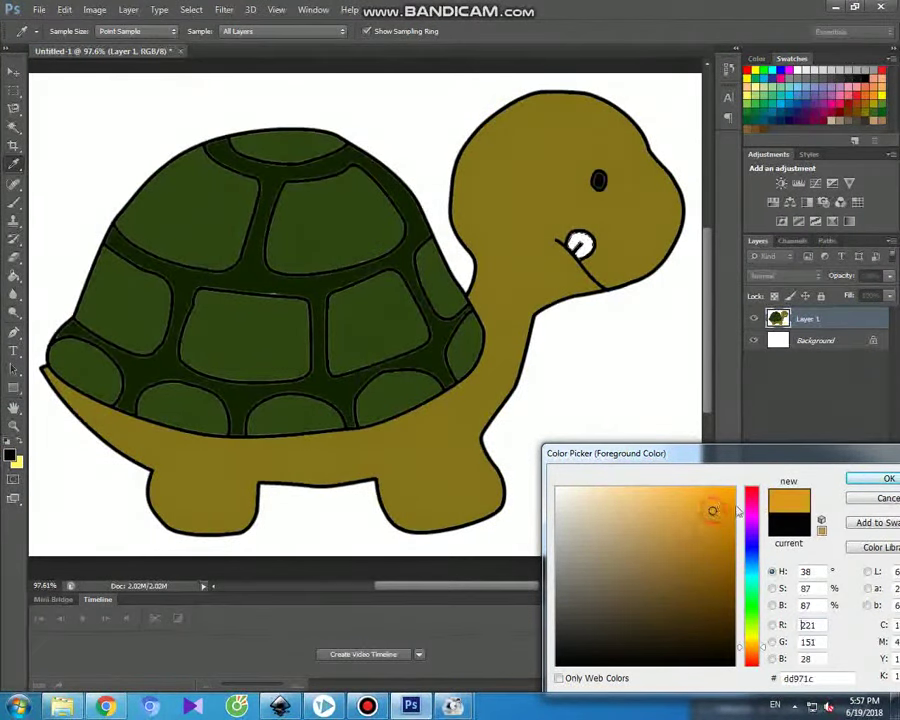
click(847, 480)
key(w)
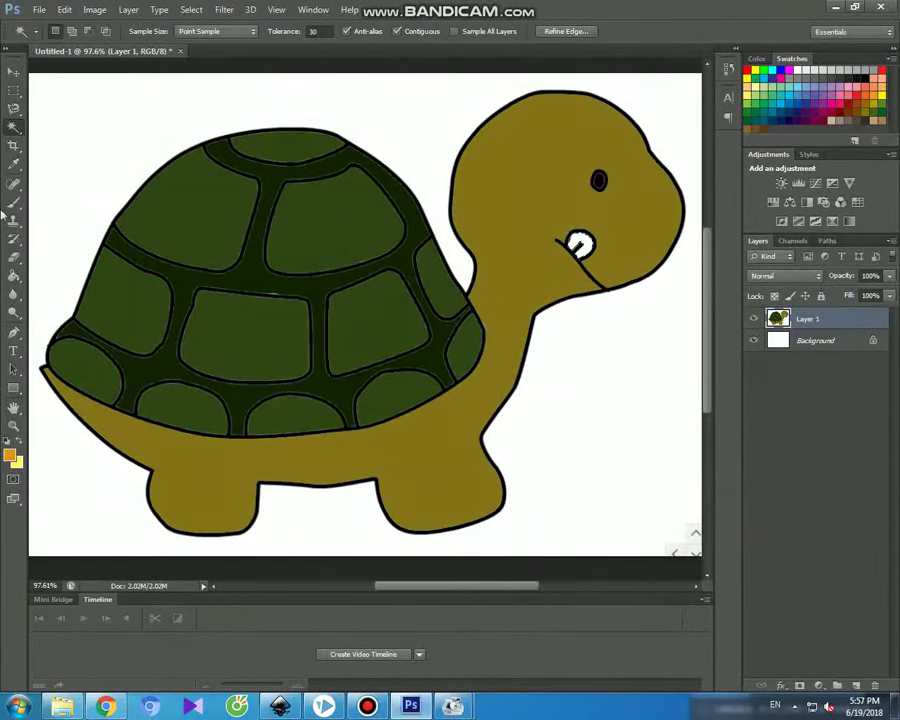
click(8, 203)
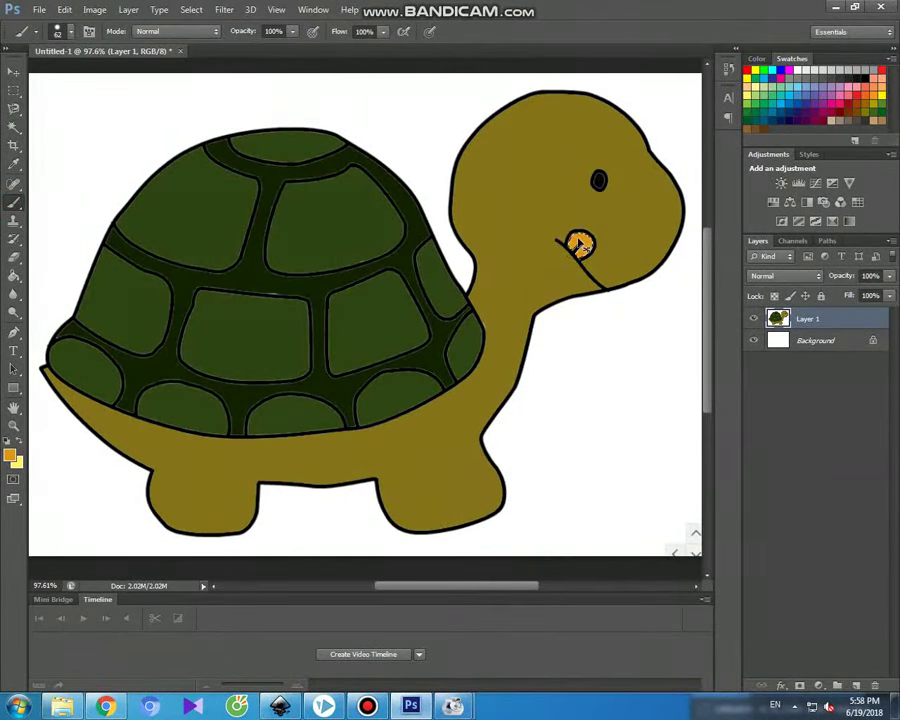
click(13, 130)
Select the white background and set the foreground colour to dark brown 593c0a
click(80, 156)
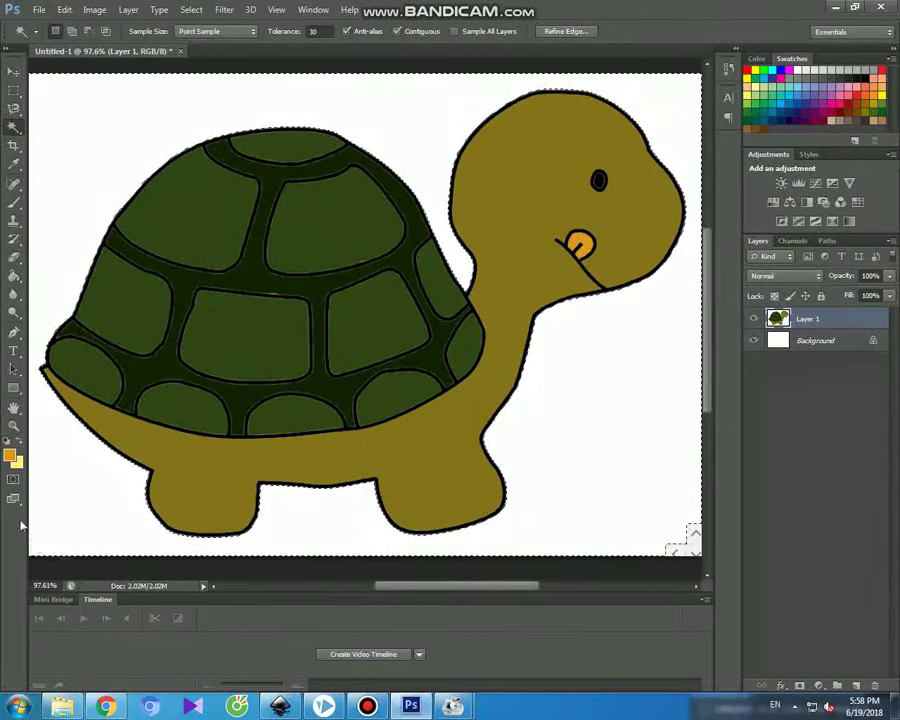
key(i)
click(10, 456)
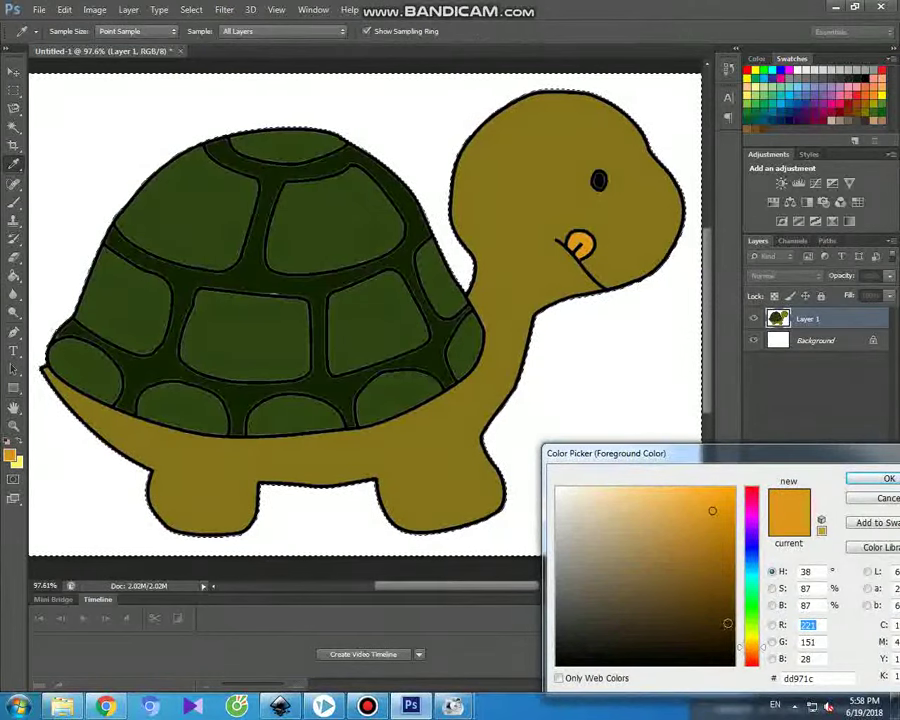
click(676, 595)
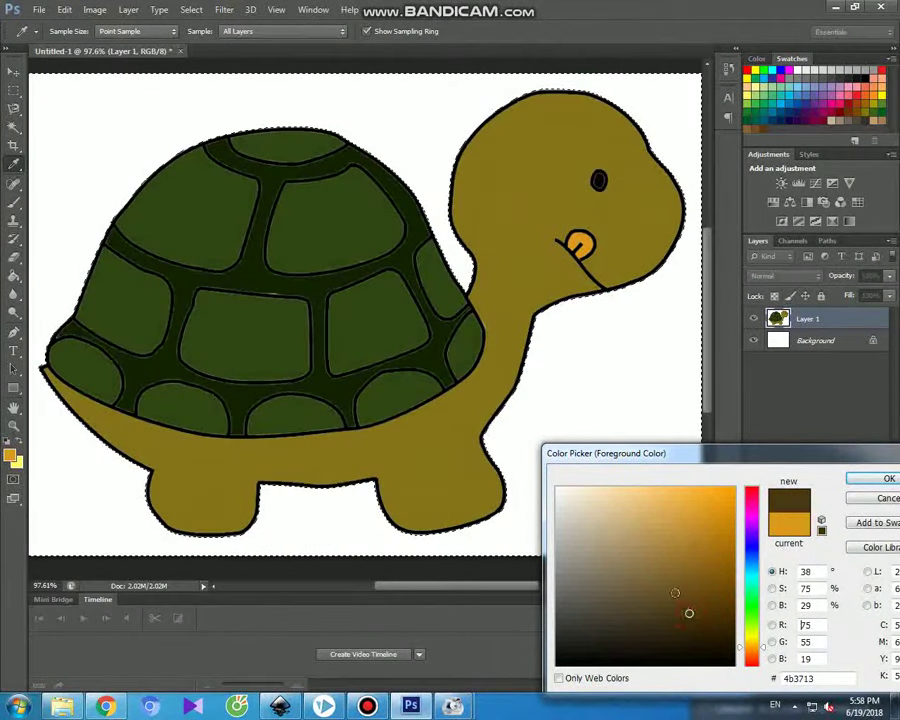
click(676, 593)
click(713, 598)
click(714, 603)
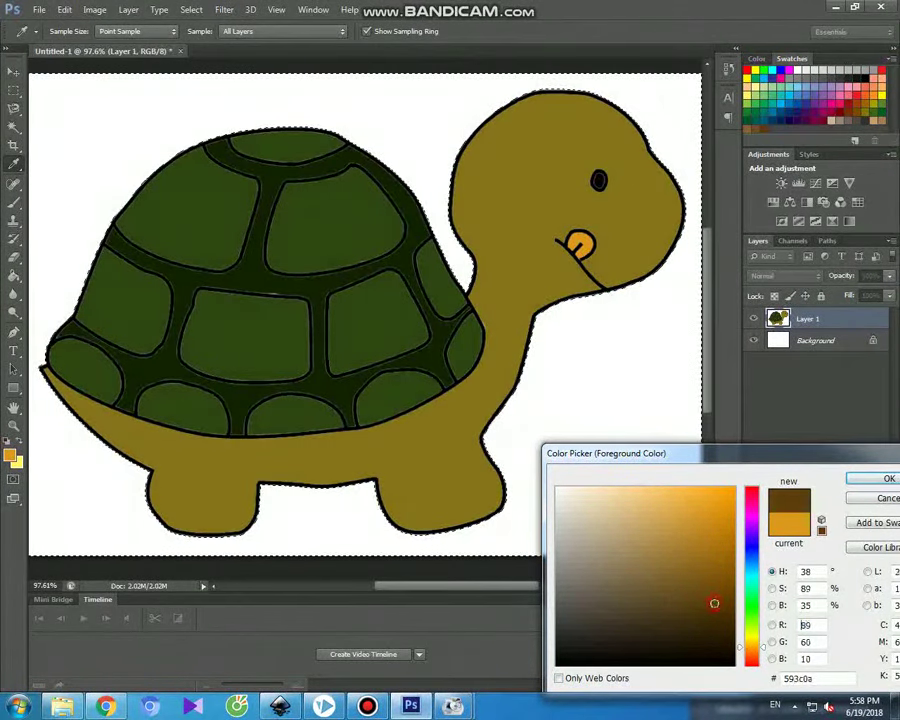
click(864, 477)
key(w)
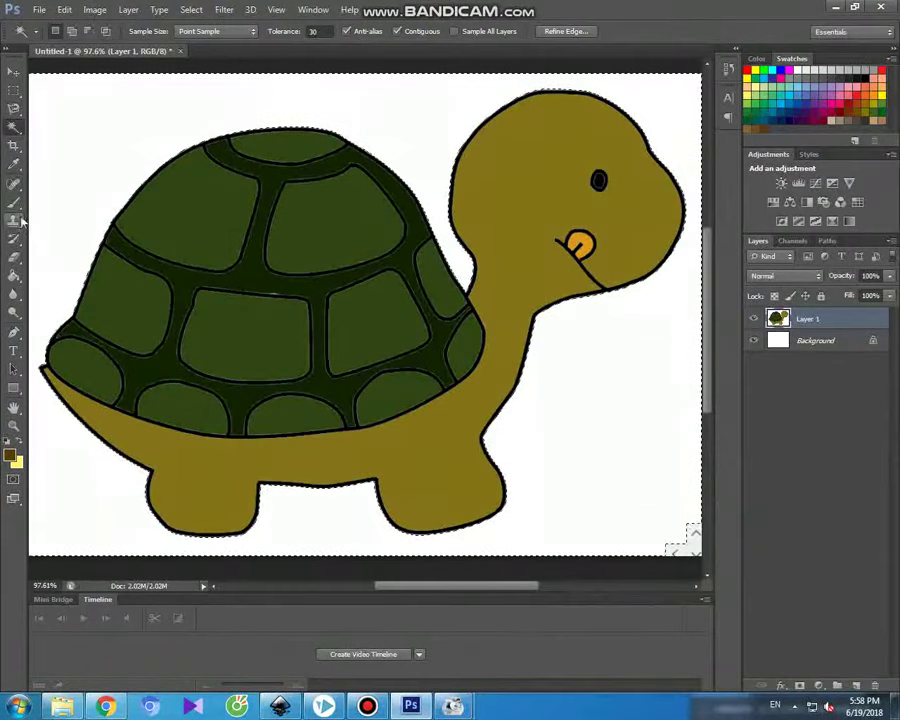
Brush a dark brown ground strip along the canvas bottom under the turtle's feet
click(14, 201)
drag(195, 530, 75, 508)
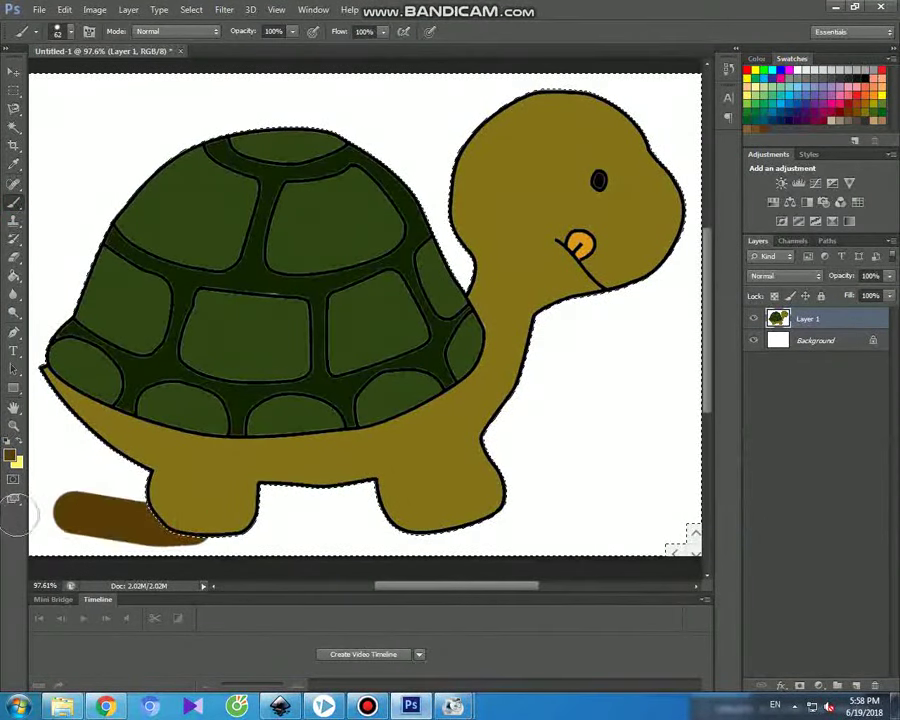
drag(18, 513, 219, 537)
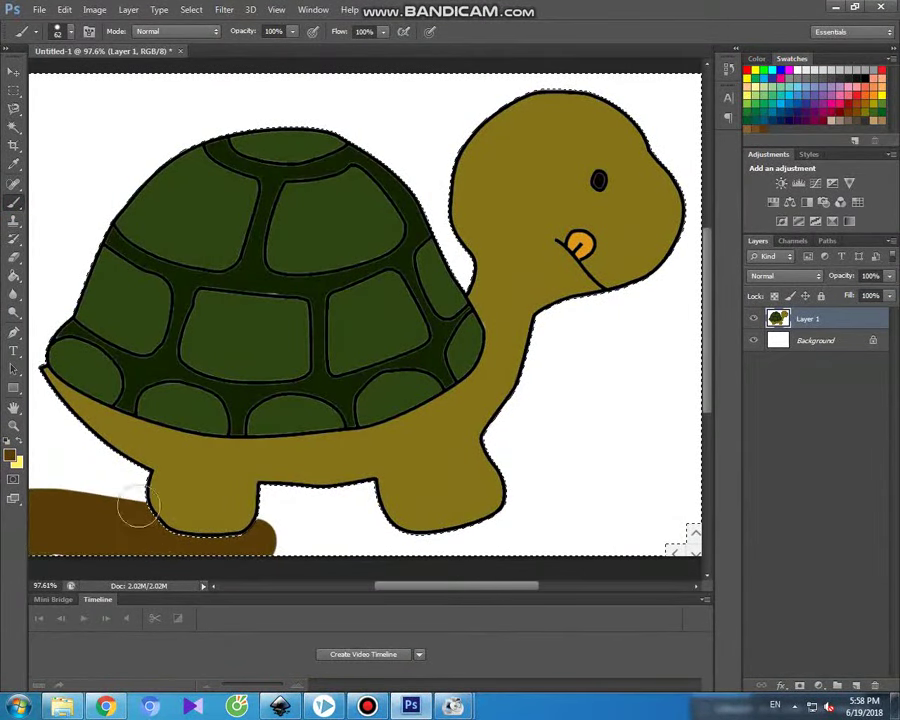
drag(137, 508, 35, 498)
mouse_move(230, 495)
mouse_down()
mouse_move(707, 496)
mouse_move(492, 526)
mouse_move(594, 541)
mouse_move(721, 540)
mouse_move(260, 535)
mouse_up()
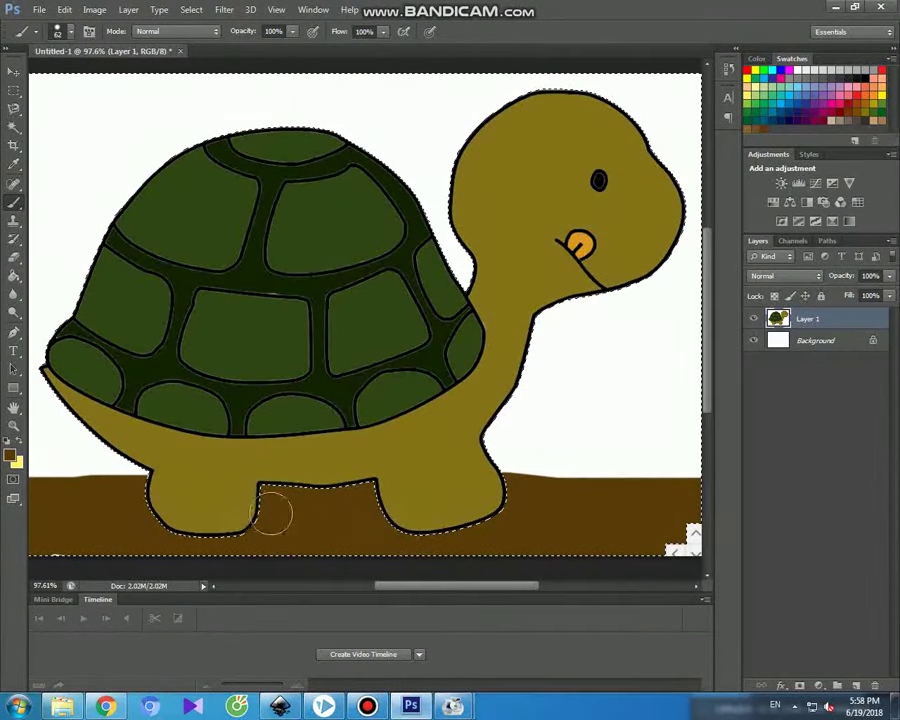
mouse_move(66, 489)
mouse_down()
mouse_move(32, 486)
mouse_move(103, 497)
mouse_up()
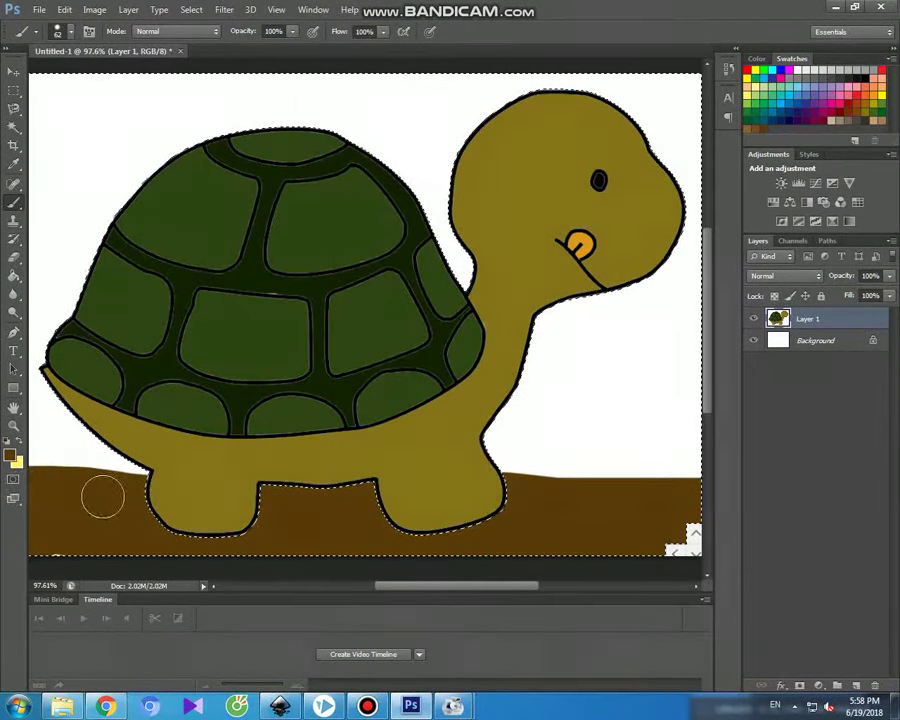
drag(575, 488, 693, 474)
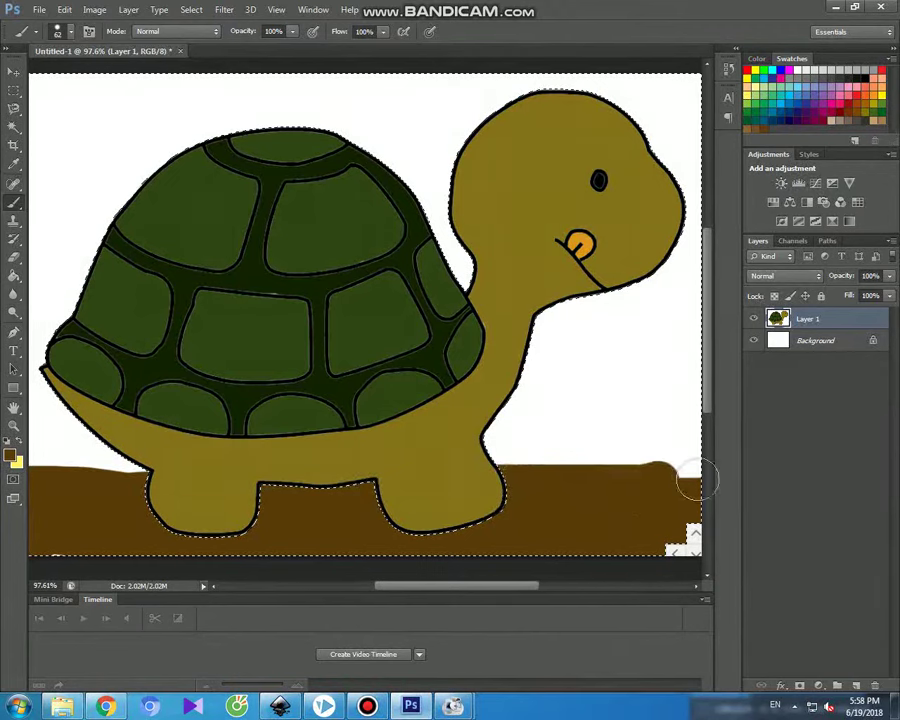
drag(36, 477, 172, 490)
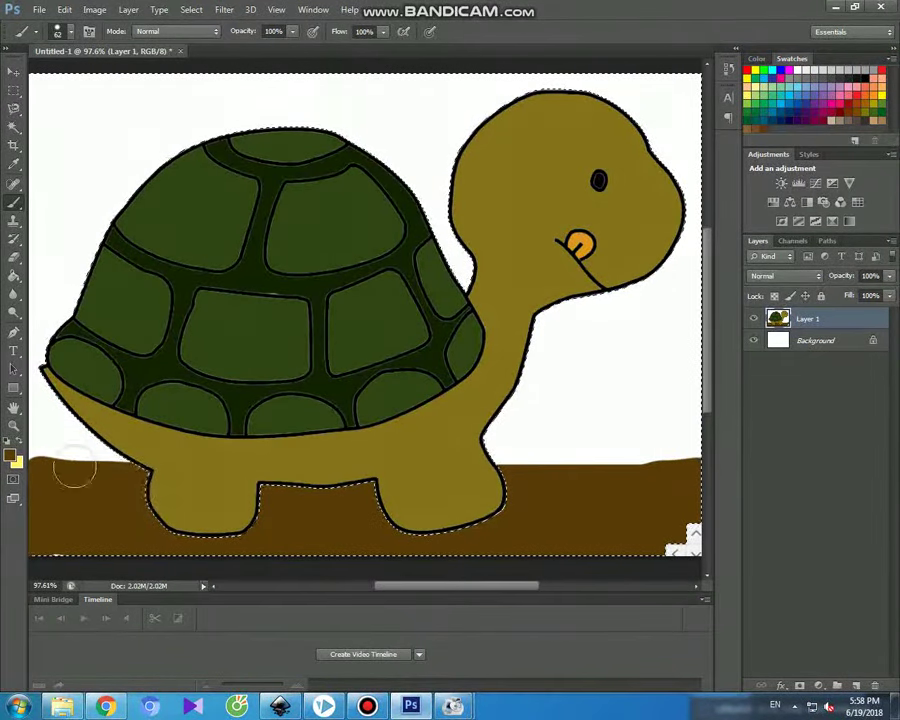
key(i)
click(12, 456)
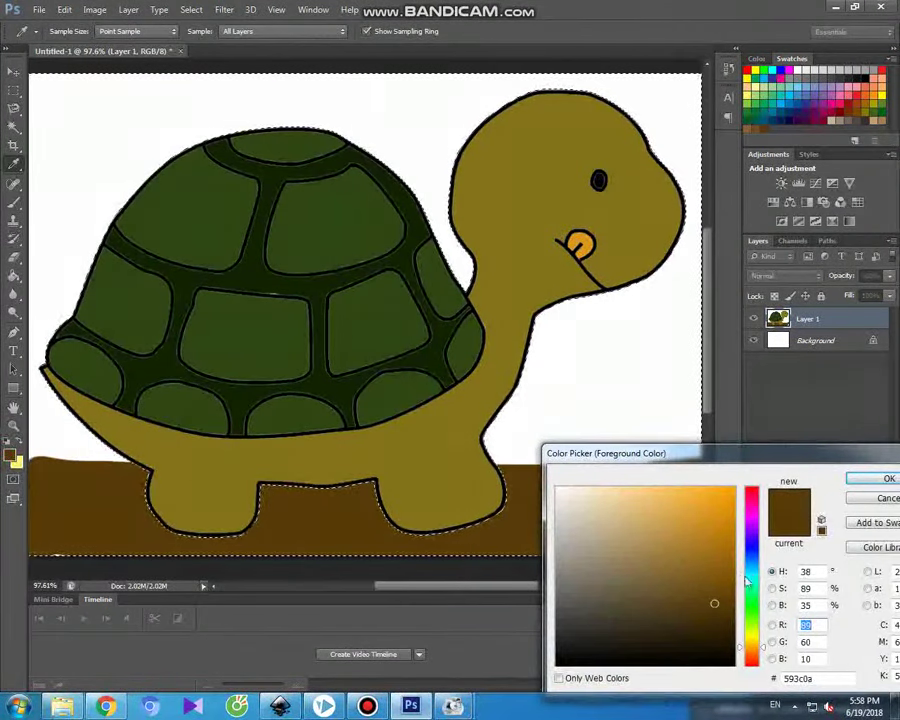
Set the foreground colour to light blue 92e3fd and paint the sky across the top
drag(751, 647, 751, 568)
click(636, 493)
drag(636, 493, 631, 488)
click(849, 478)
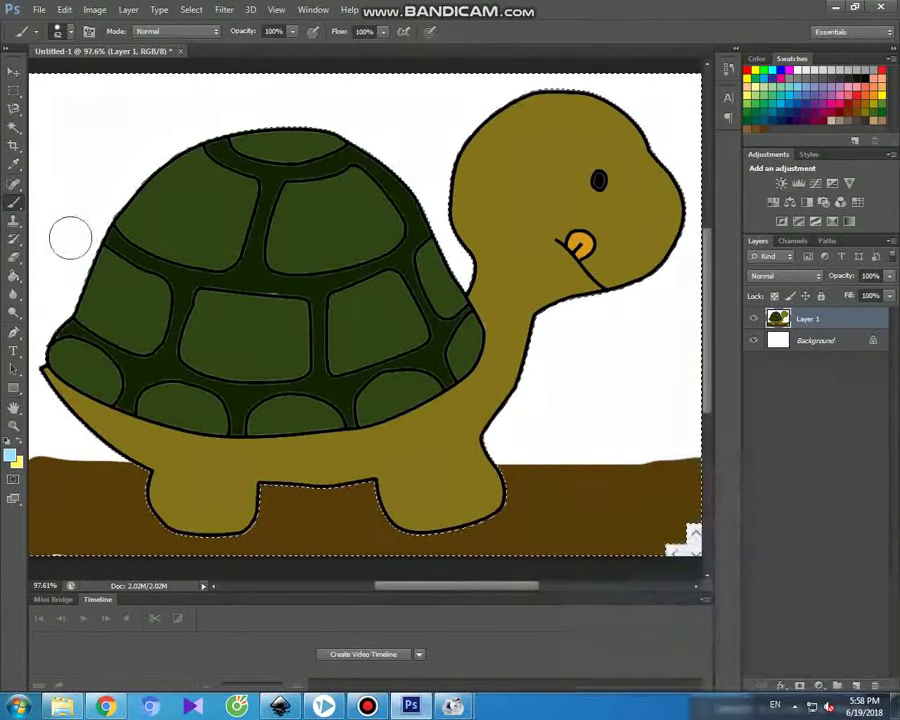
click(40, 80)
drag(107, 88, 570, 84)
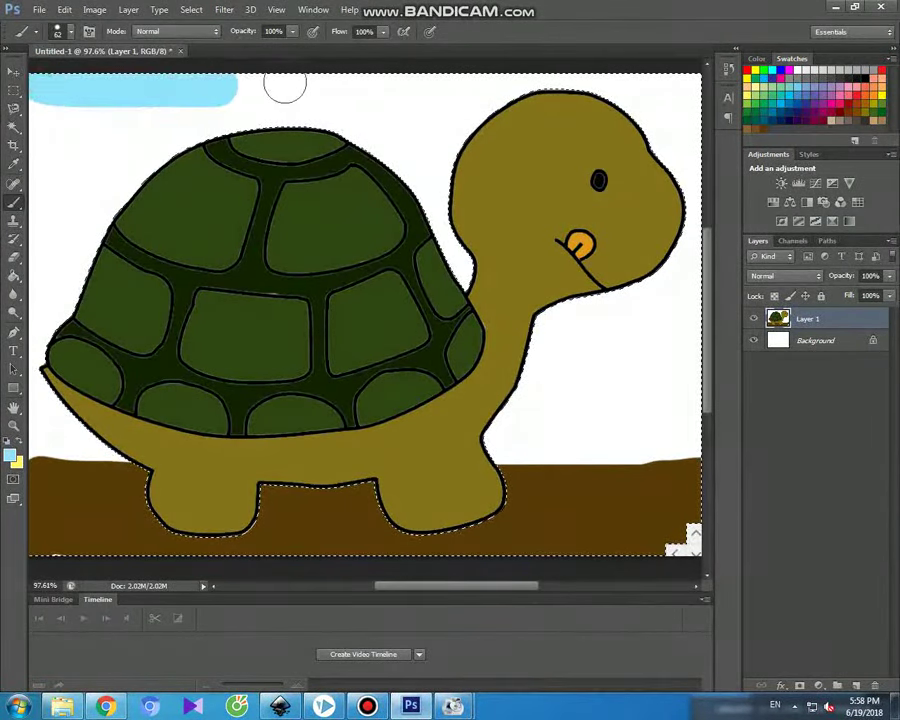
Paint the remaining sky around the head, neck, shell and left canvas edge
drag(427, 85, 683, 170)
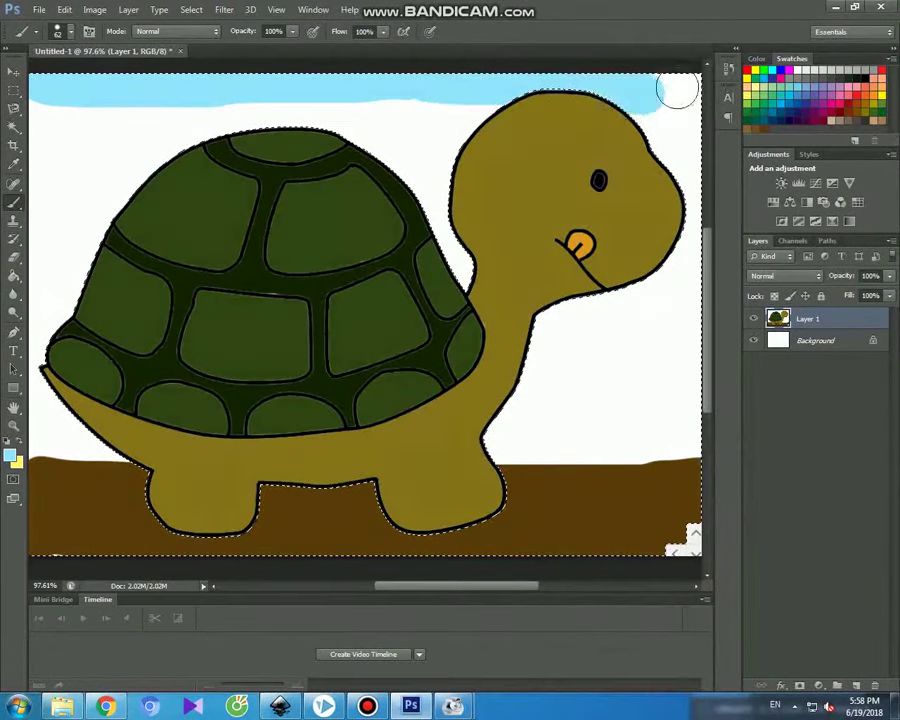
mouse_move(688, 215)
mouse_down()
mouse_move(685, 277)
mouse_move(542, 311)
mouse_move(540, 342)
mouse_move(496, 446)
mouse_move(686, 448)
mouse_up()
mouse_move(691, 389)
mouse_down()
mouse_move(689, 301)
mouse_move(583, 311)
mouse_move(629, 338)
mouse_move(687, 345)
mouse_move(532, 377)
mouse_move(685, 381)
mouse_move(587, 392)
mouse_move(570, 410)
mouse_move(685, 414)
mouse_up()
mouse_move(558, 346)
mouse_down()
mouse_move(462, 288)
mouse_move(437, 218)
mouse_move(458, 120)
mouse_move(502, 115)
mouse_up()
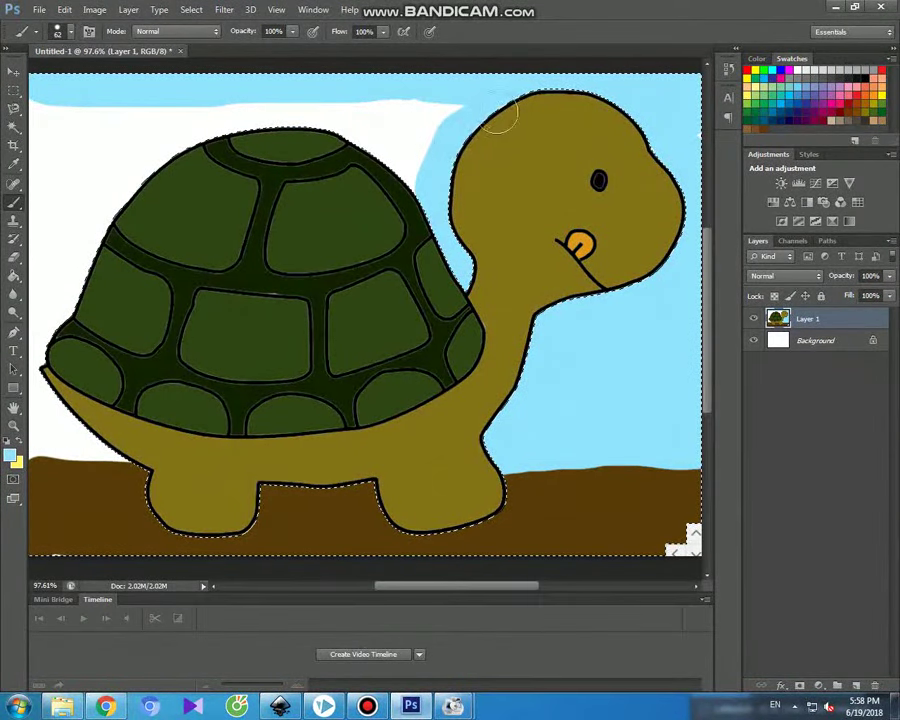
mouse_move(413, 188)
mouse_down()
mouse_move(366, 141)
mouse_move(255, 137)
mouse_move(140, 168)
mouse_move(80, 265)
mouse_move(44, 372)
mouse_move(97, 408)
mouse_move(95, 432)
mouse_move(149, 450)
mouse_up()
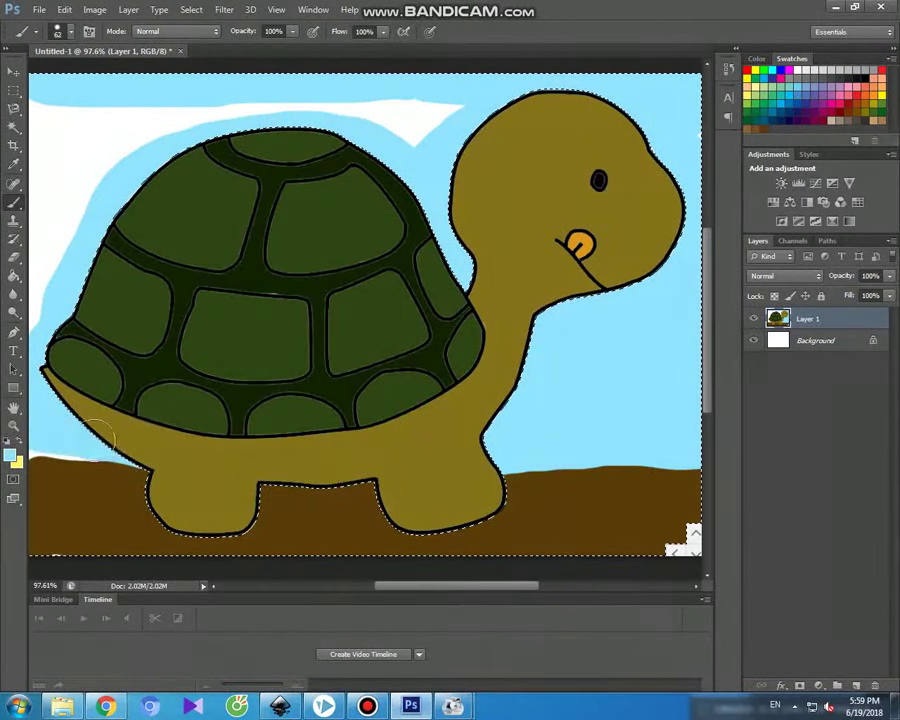
mouse_move(35, 300)
mouse_down()
mouse_move(50, 200)
mouse_move(40, 110)
mouse_move(75, 125)
mouse_up()
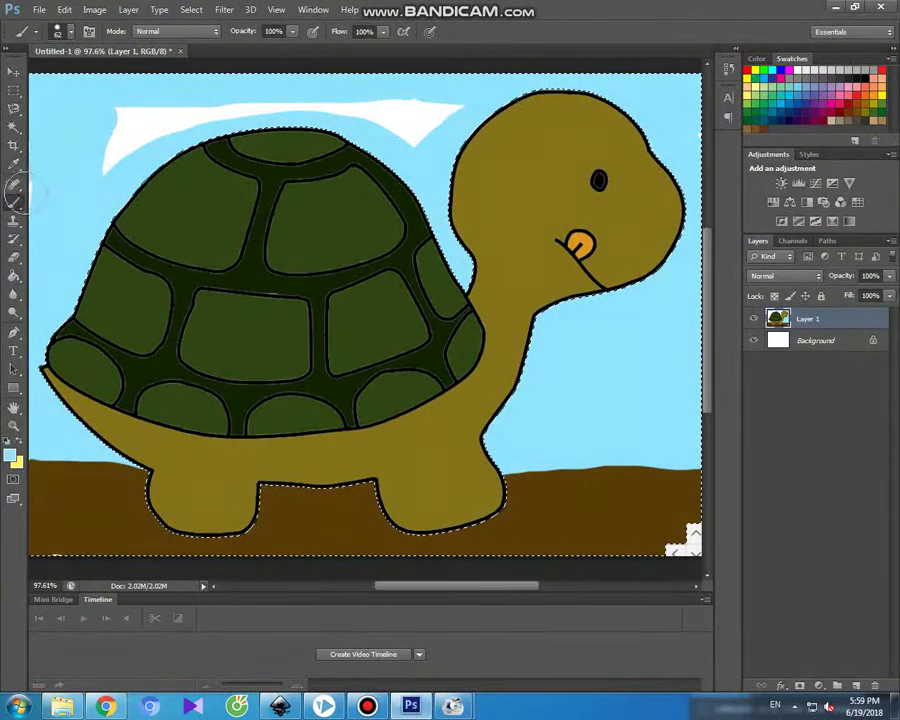
drag(80, 130, 235, 115)
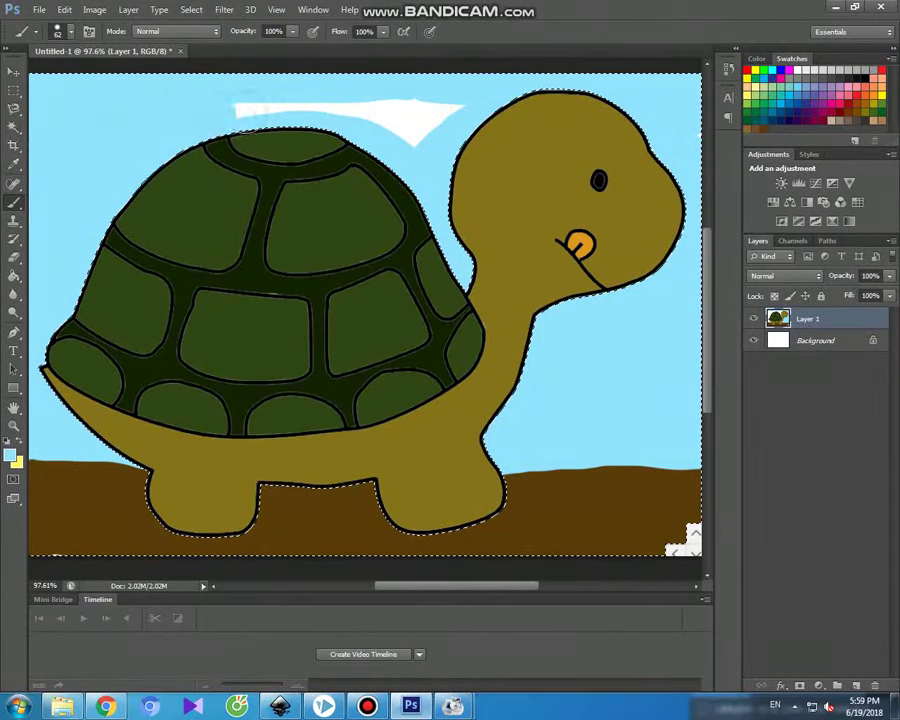
drag(330, 110, 455, 105)
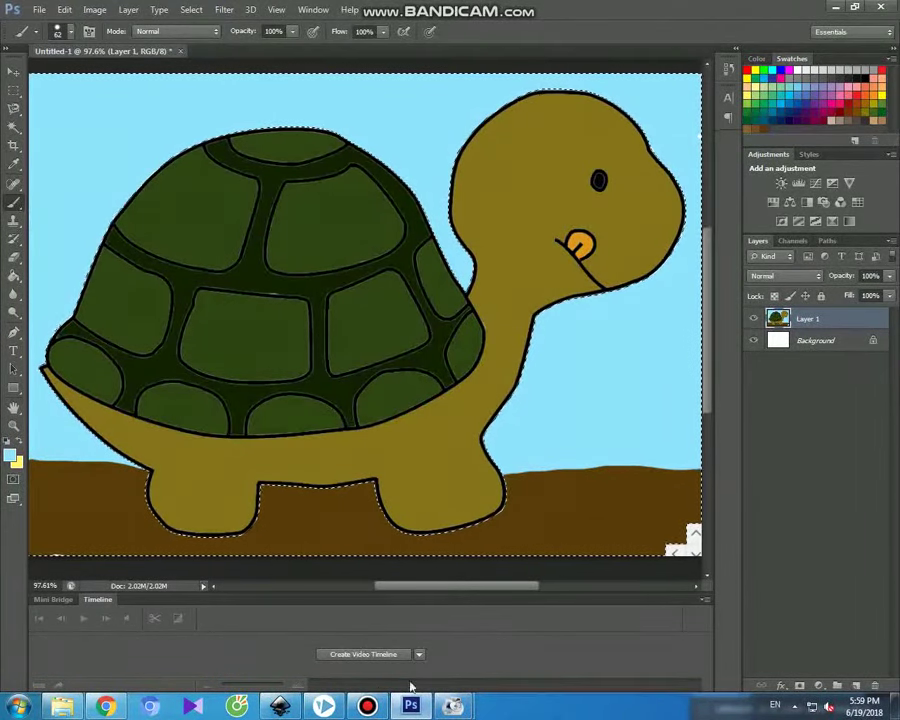
Switch to VideoScribe and play the cat drawing preview
click(372, 705)
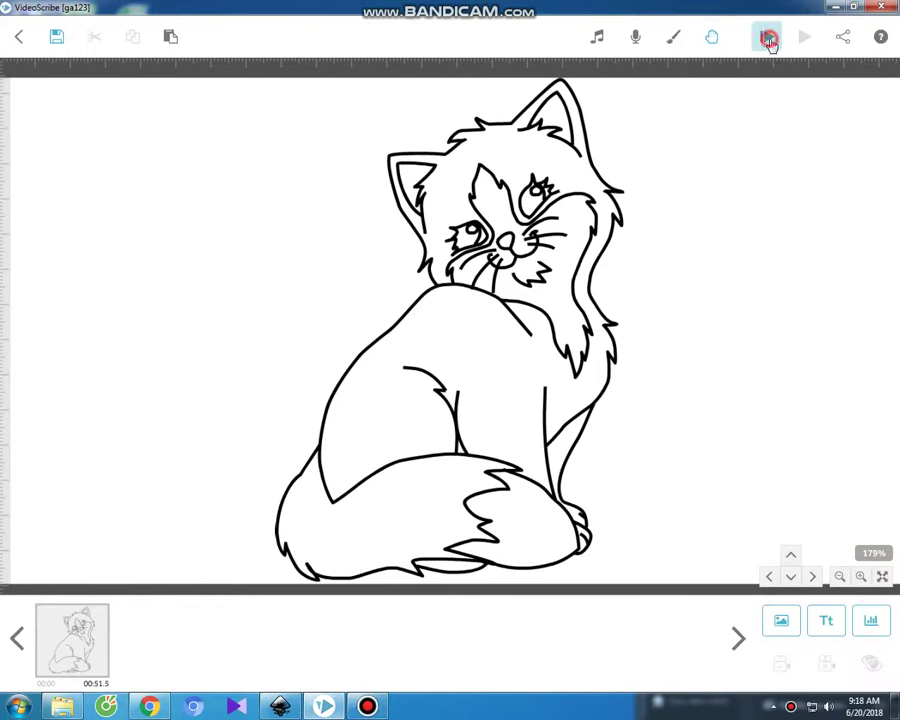
click(769, 39)
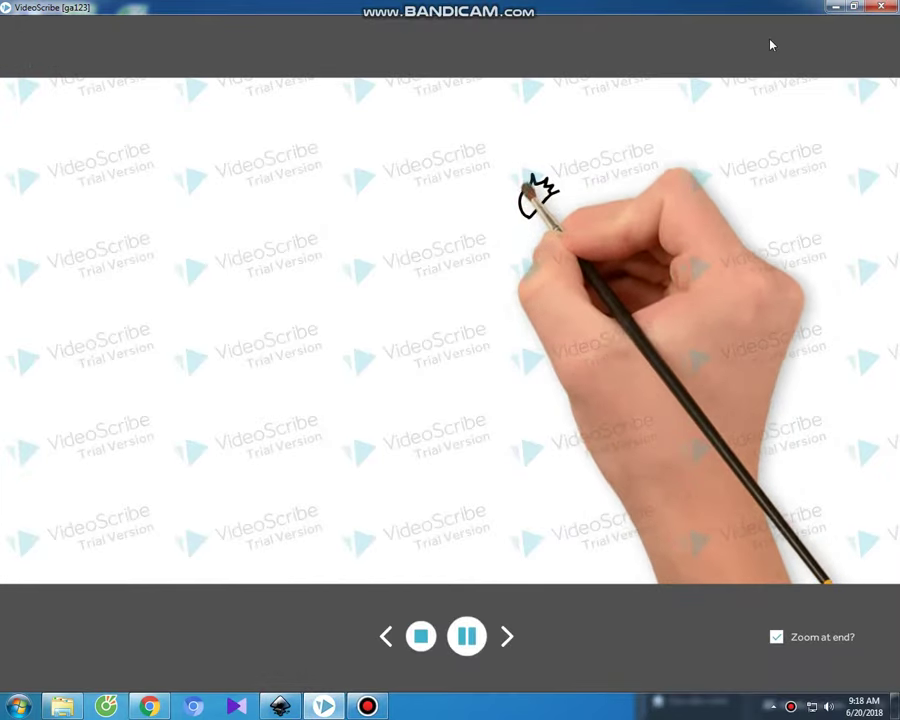
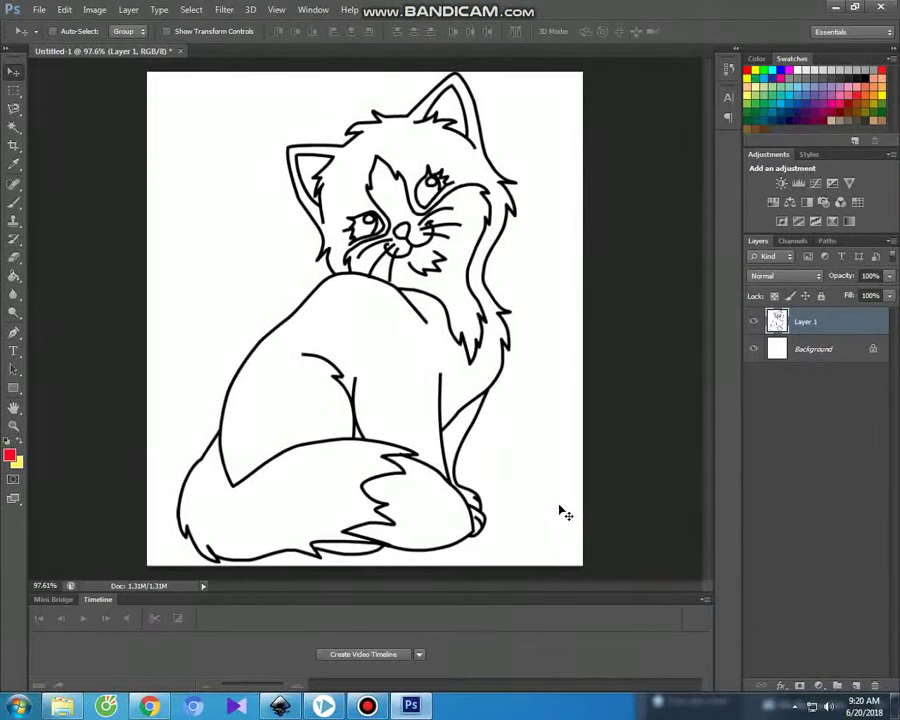
Change the foreground colour from red to light pink fb8eef in the Color Picker
click(12, 456)
click(751, 516)
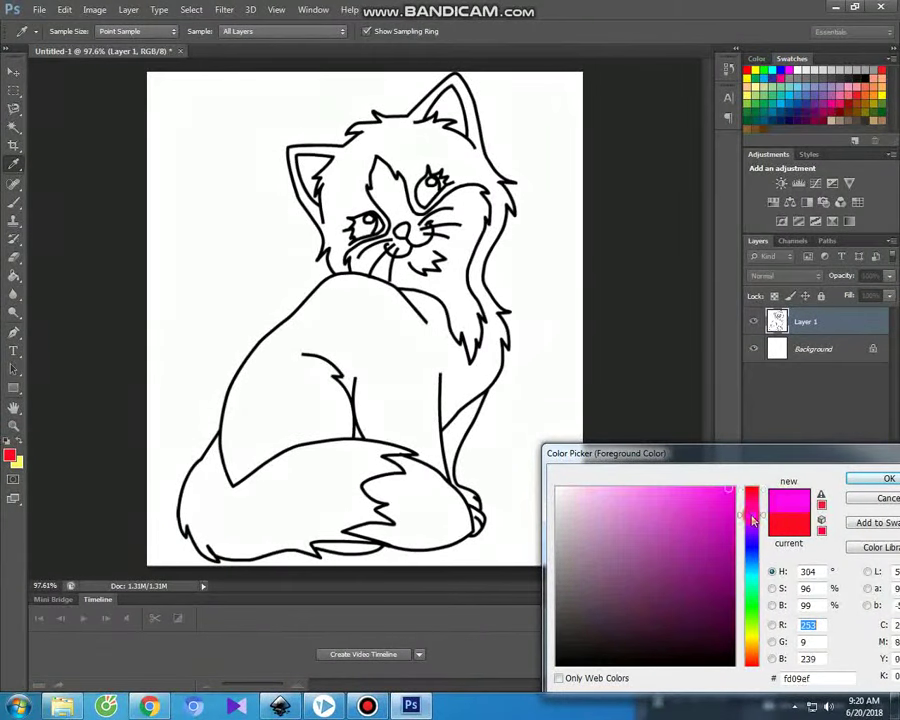
click(680, 489)
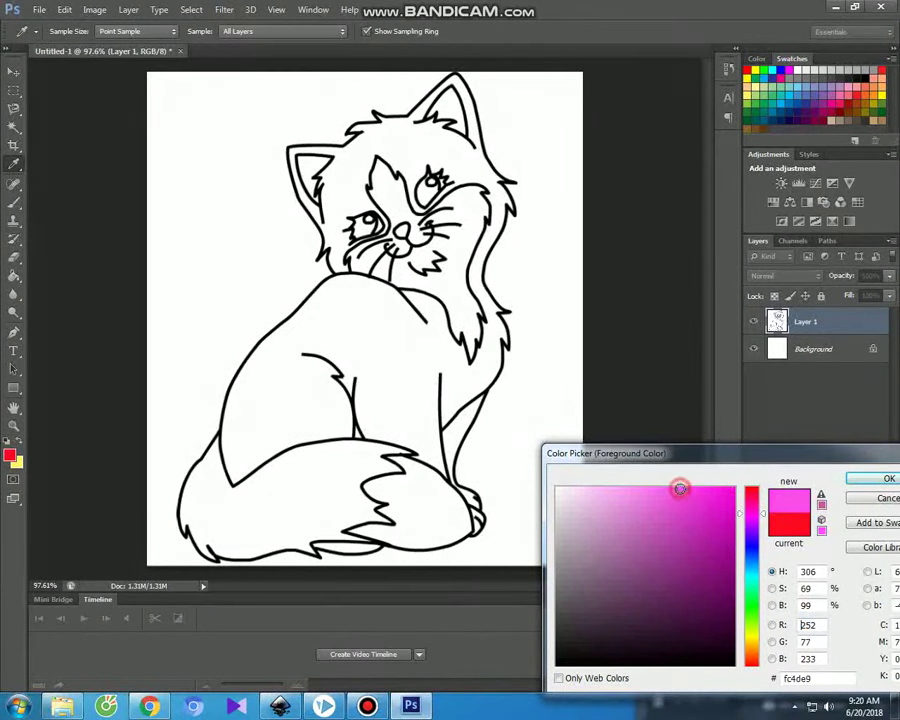
drag(664, 488, 633, 489)
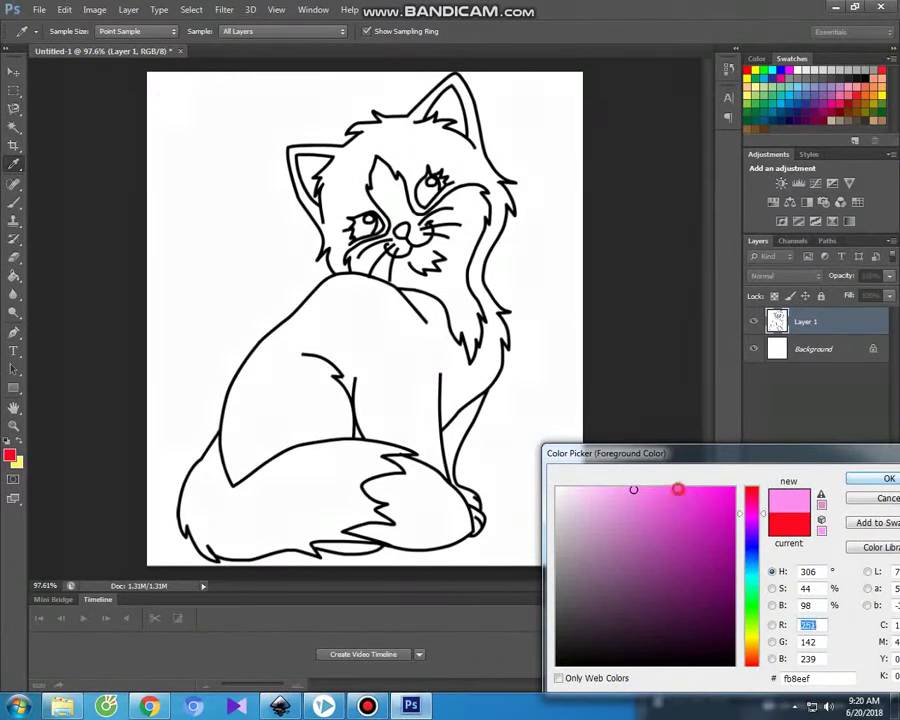
click(868, 479)
Magic-wand select the white neck, back, tail-area and paw regions inside the cat outline
key(v)
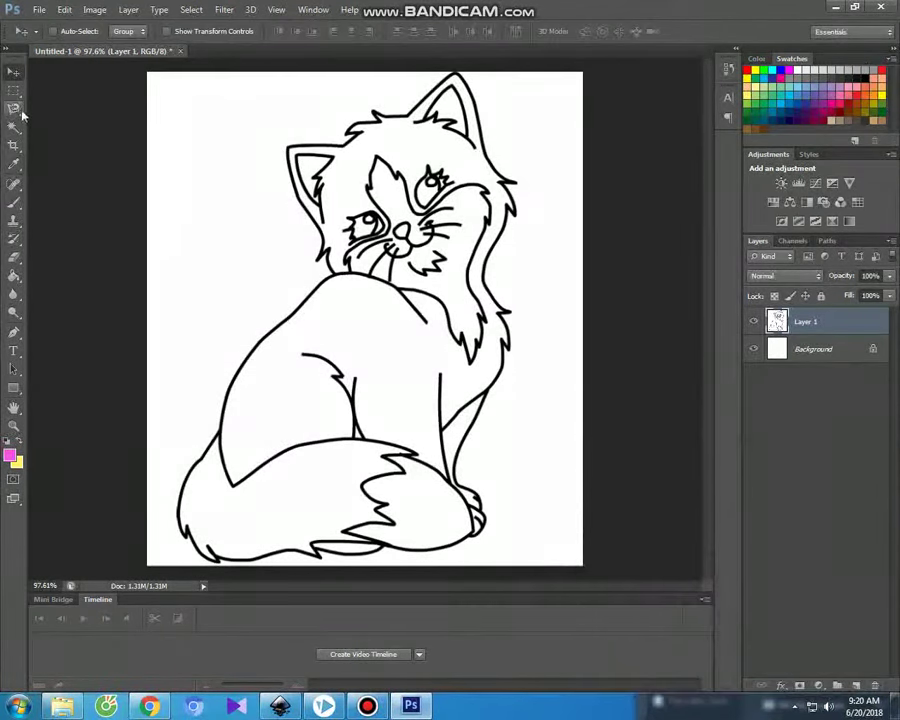
click(14, 126)
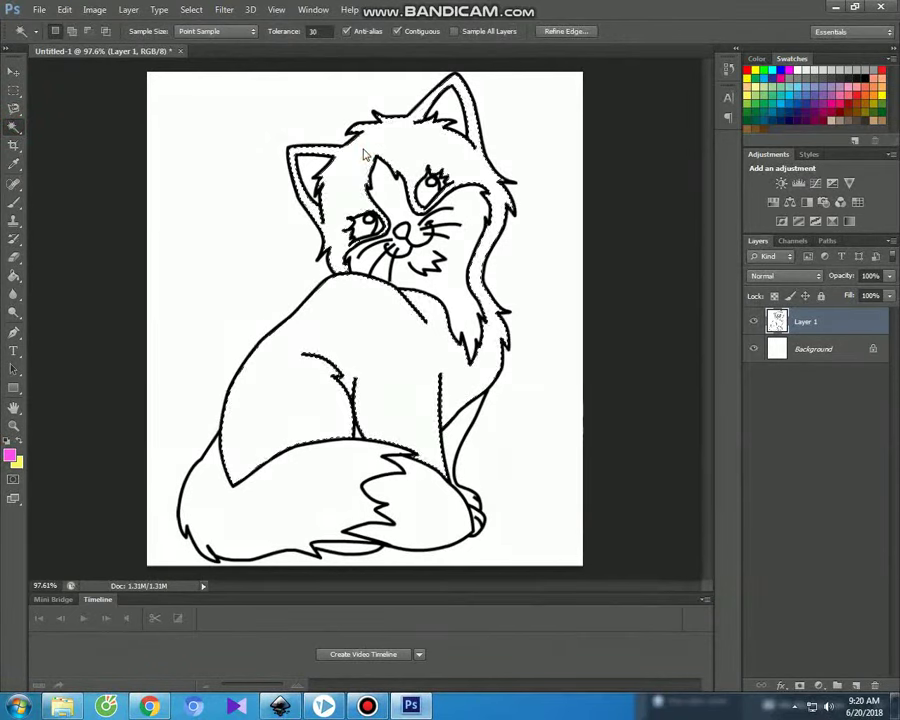
shift+click(393, 292)
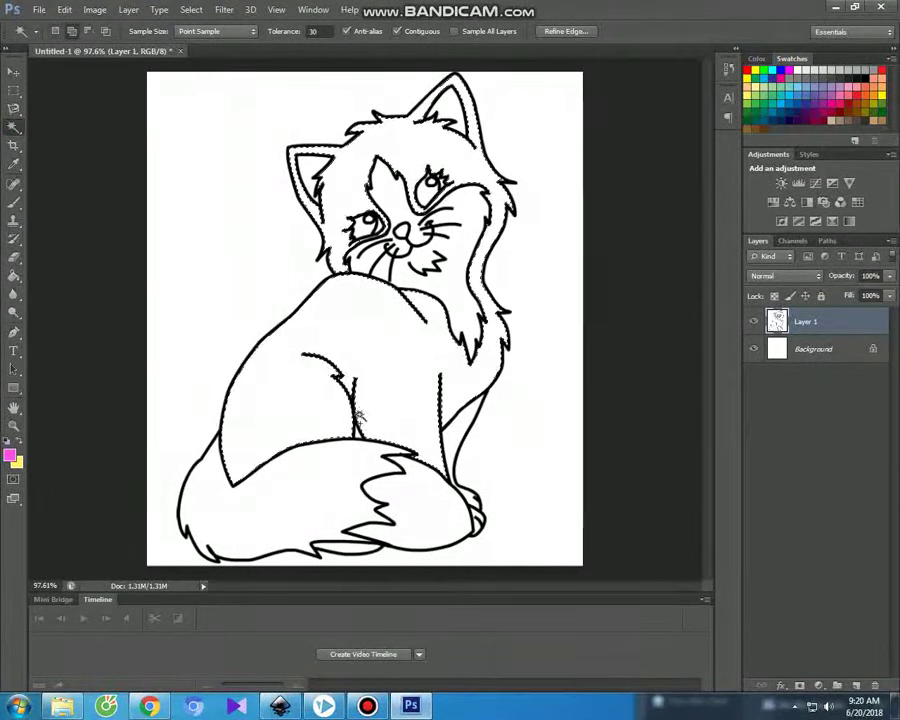
shift+click(340, 449)
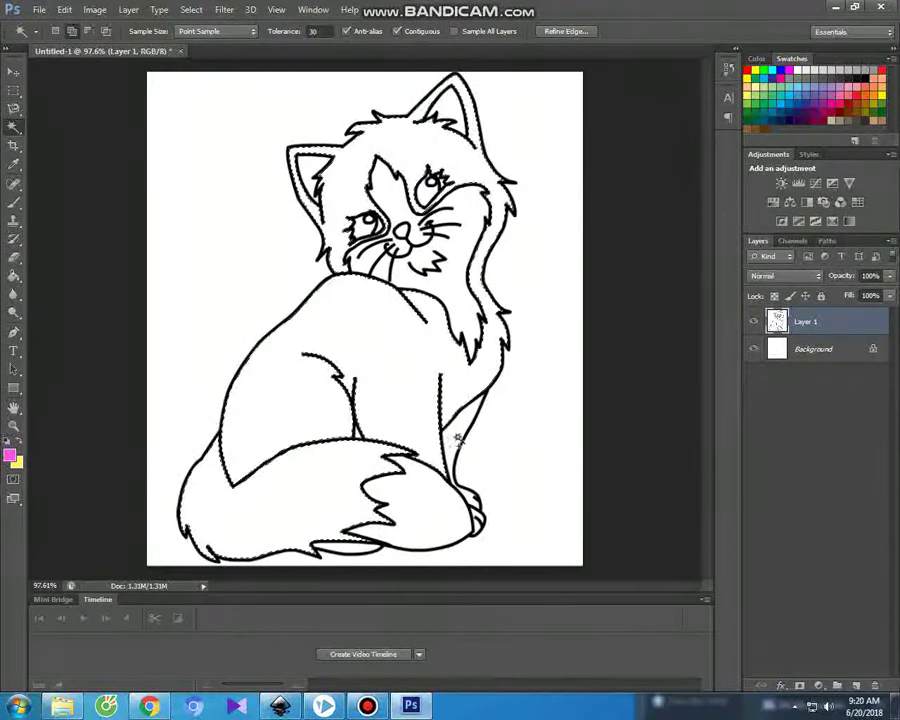
shift+click(355, 546)
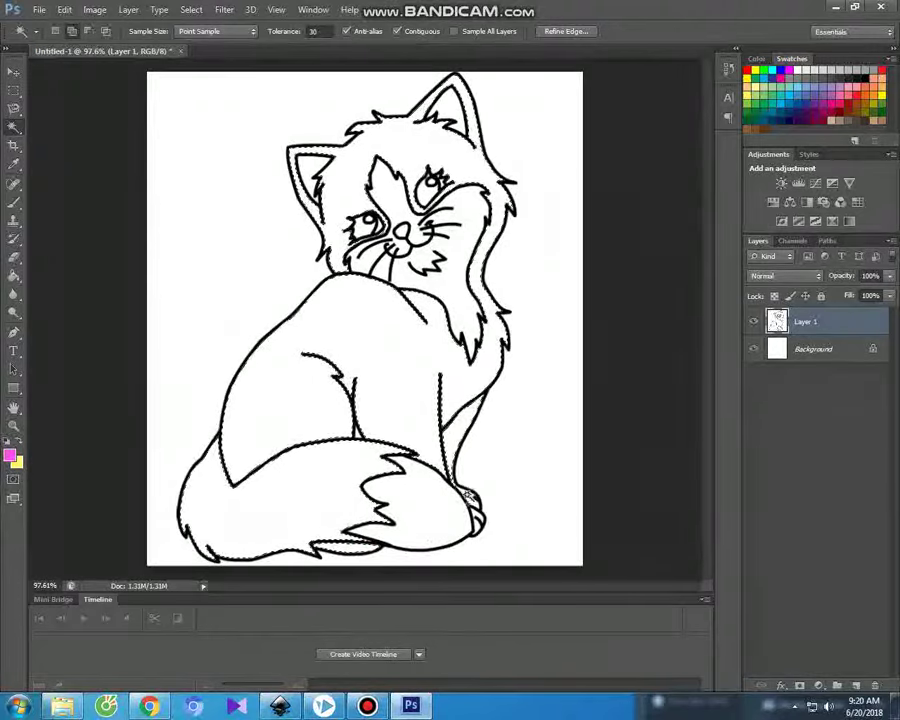
shift+click(468, 497)
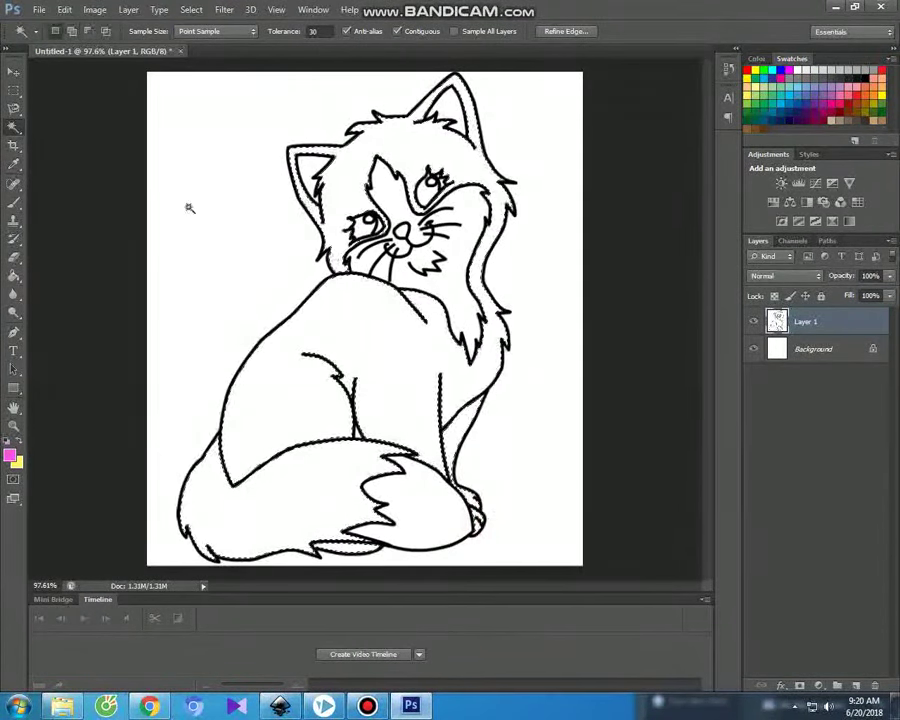
click(14, 201)
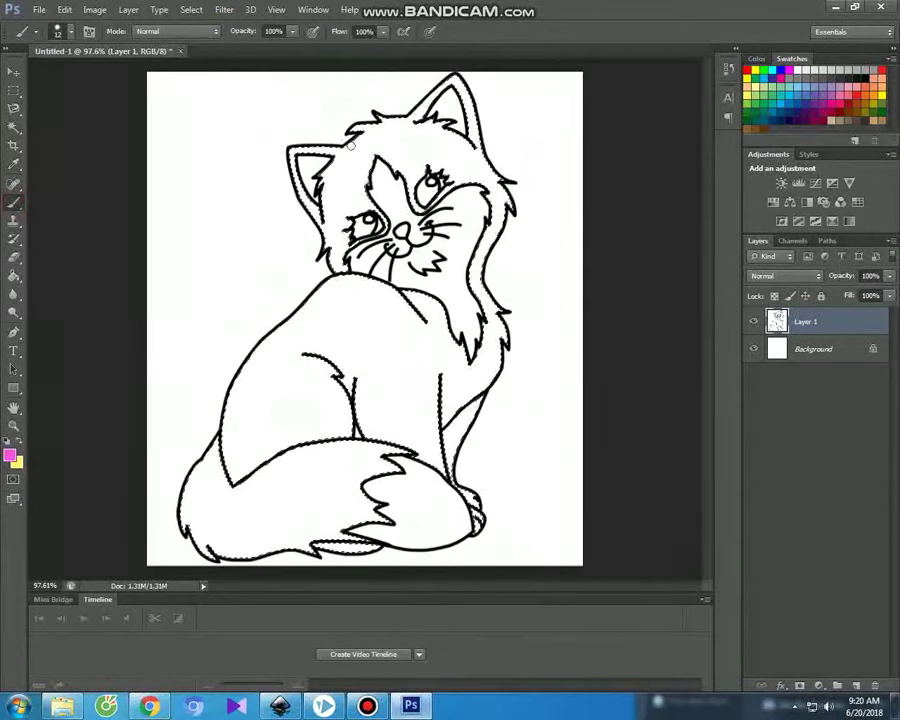
Enlarge the brush and paint the ear, forehead, cheek and chest magenta
click(70, 31)
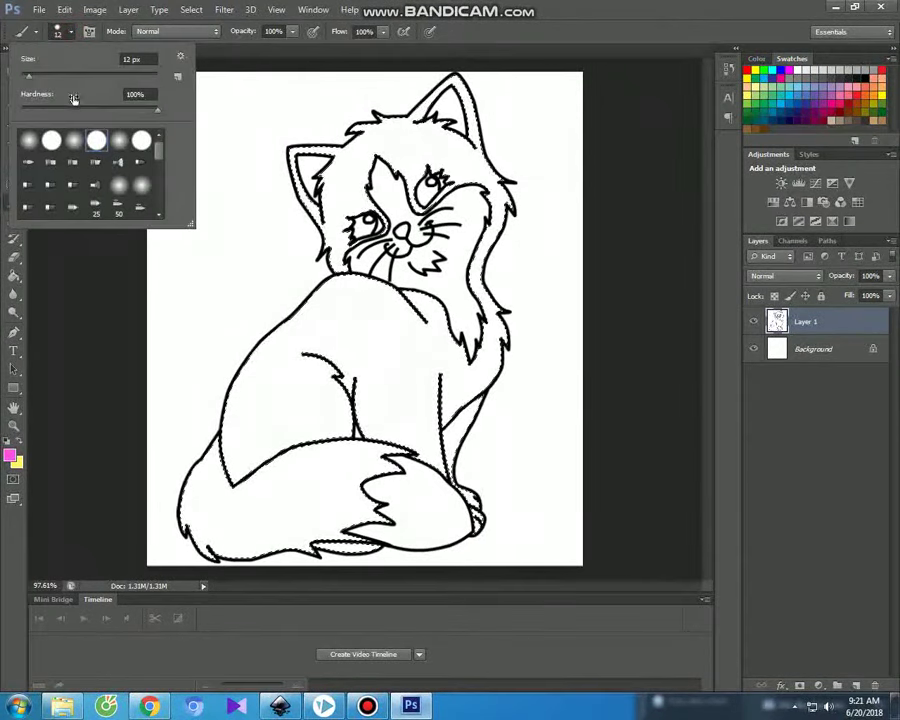
drag(32, 84, 55, 86)
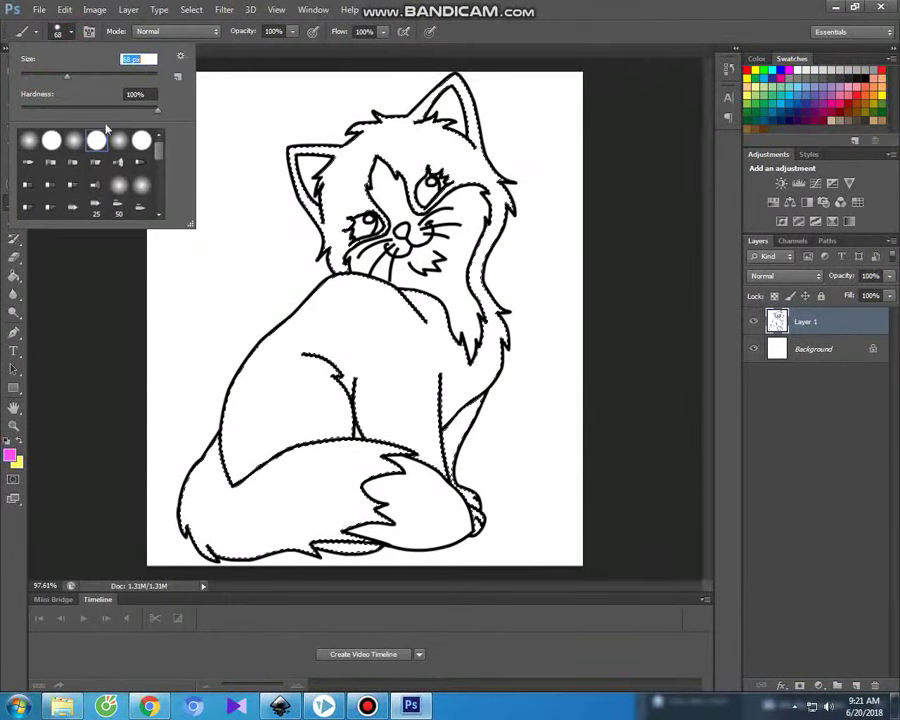
drag(287, 147, 335, 150)
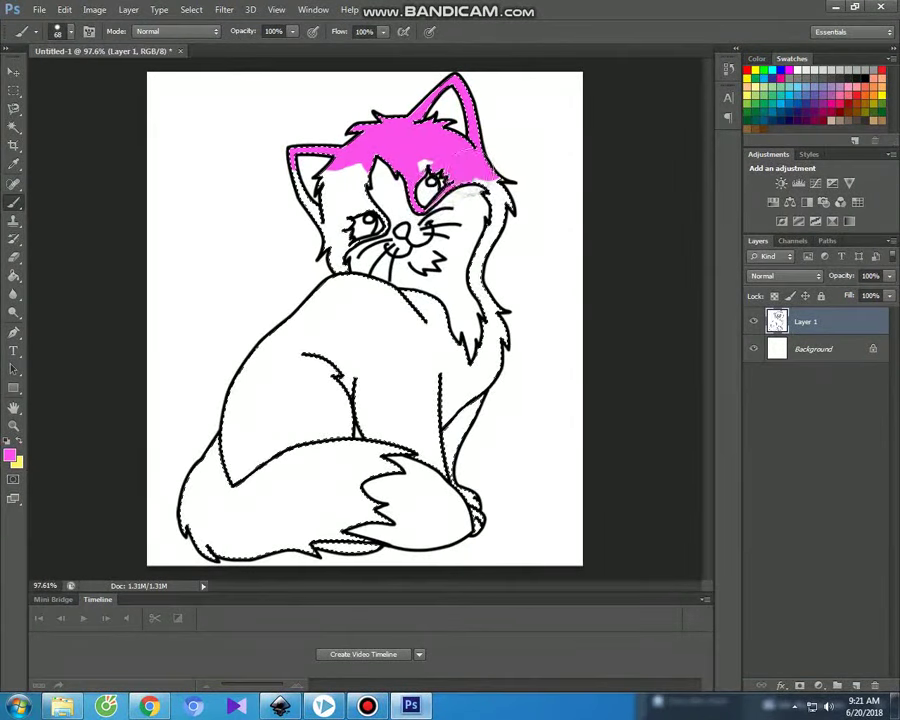
drag(394, 157, 341, 178)
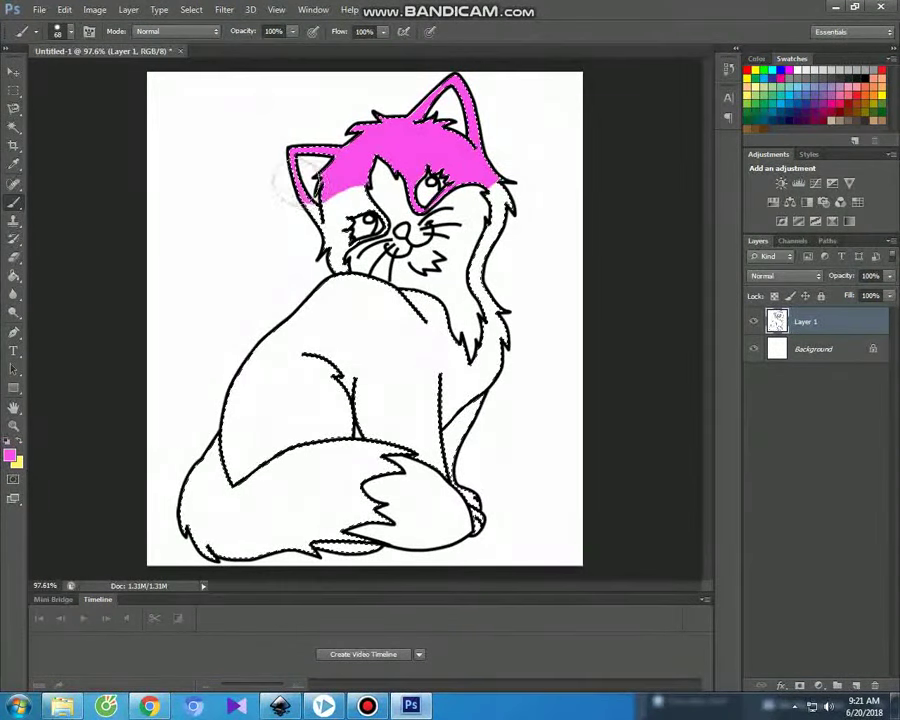
drag(314, 218, 371, 192)
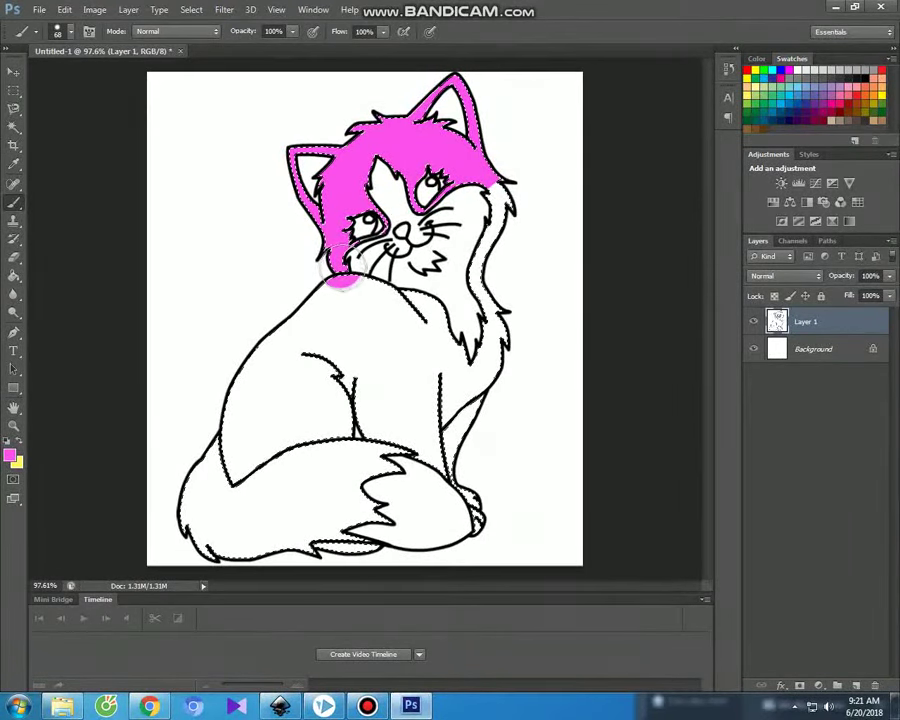
mouse_move(345, 288)
mouse_down()
mouse_move(400, 300)
mouse_move(476, 366)
mouse_move(500, 352)
mouse_move(491, 250)
mouse_up()
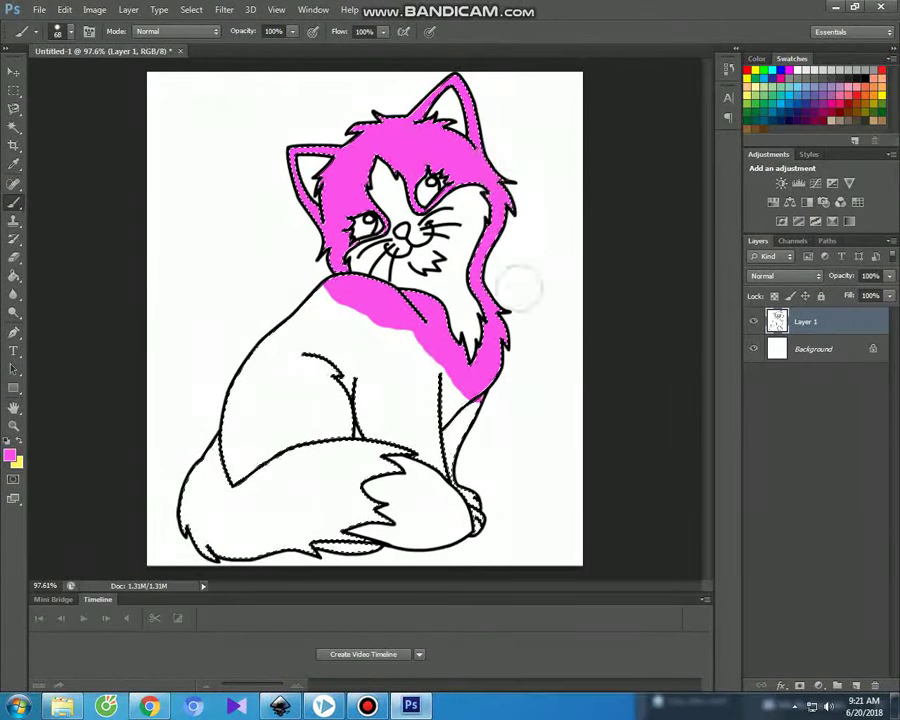
Paint the lower chest, back, hind legs, hip and top of tail magenta
mouse_move(476, 410)
mouse_down()
mouse_move(430, 385)
mouse_move(387, 328)
mouse_move(288, 318)
mouse_move(241, 412)
mouse_move(232, 450)
mouse_move(238, 480)
mouse_up()
mouse_move(281, 392)
mouse_down()
mouse_move(340, 353)
mouse_move(430, 420)
mouse_move(448, 450)
mouse_up()
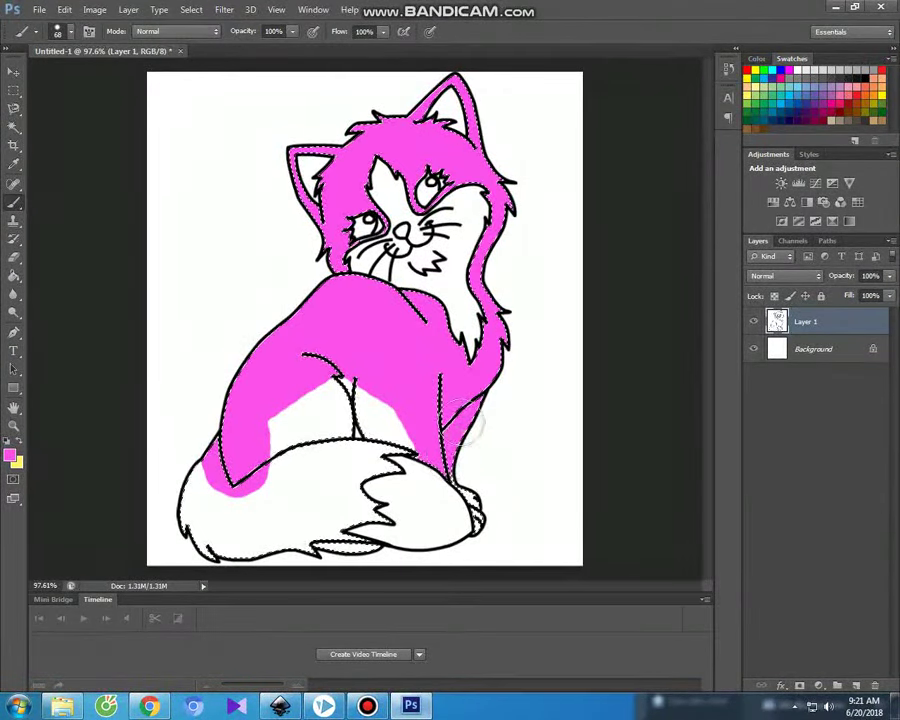
mouse_move(390, 425)
mouse_down()
mouse_move(330, 410)
mouse_move(355, 385)
mouse_up()
mouse_move(300, 418)
mouse_down()
mouse_move(265, 440)
mouse_move(400, 490)
mouse_move(196, 460)
mouse_up()
mouse_move(200, 512)
mouse_down()
mouse_move(165, 530)
mouse_move(320, 536)
mouse_move(340, 527)
mouse_move(215, 510)
mouse_up()
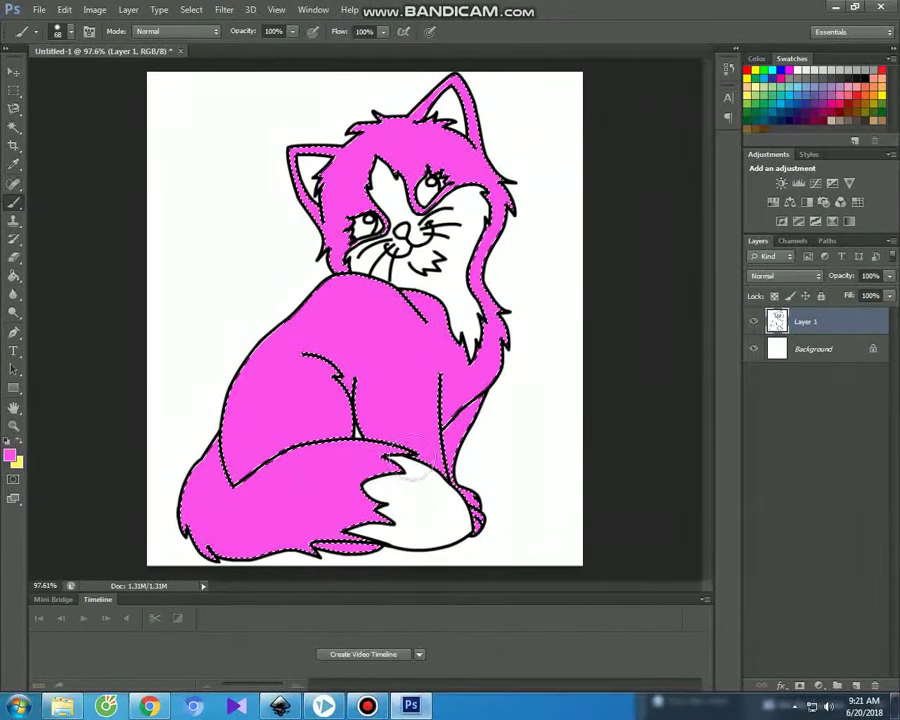
click(14, 126)
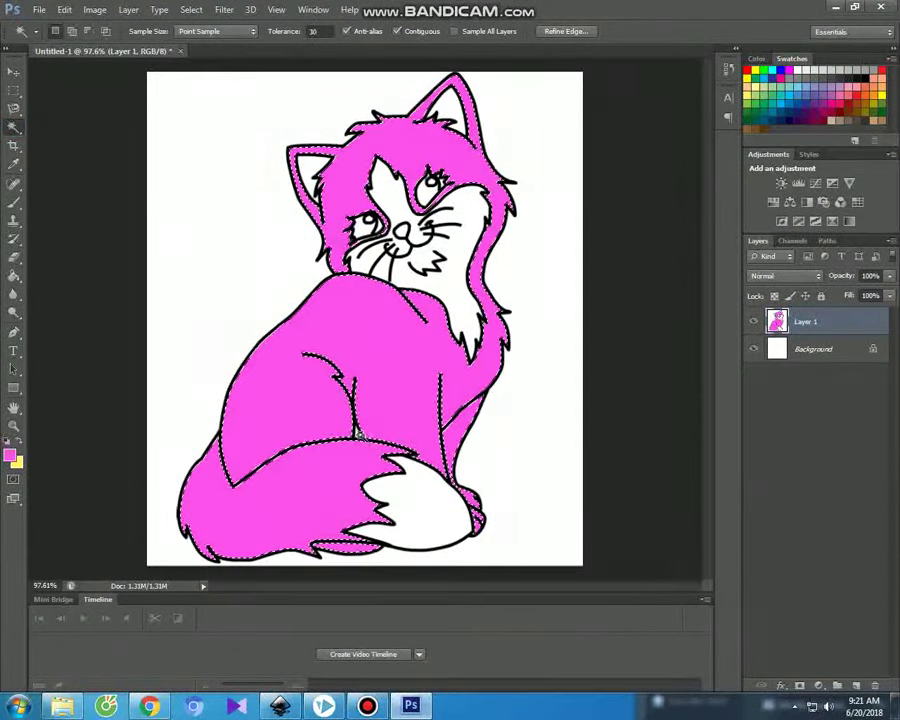
Clear the selection, dismiss the ByteFence alert, and select the white face and chest
click(357, 433)
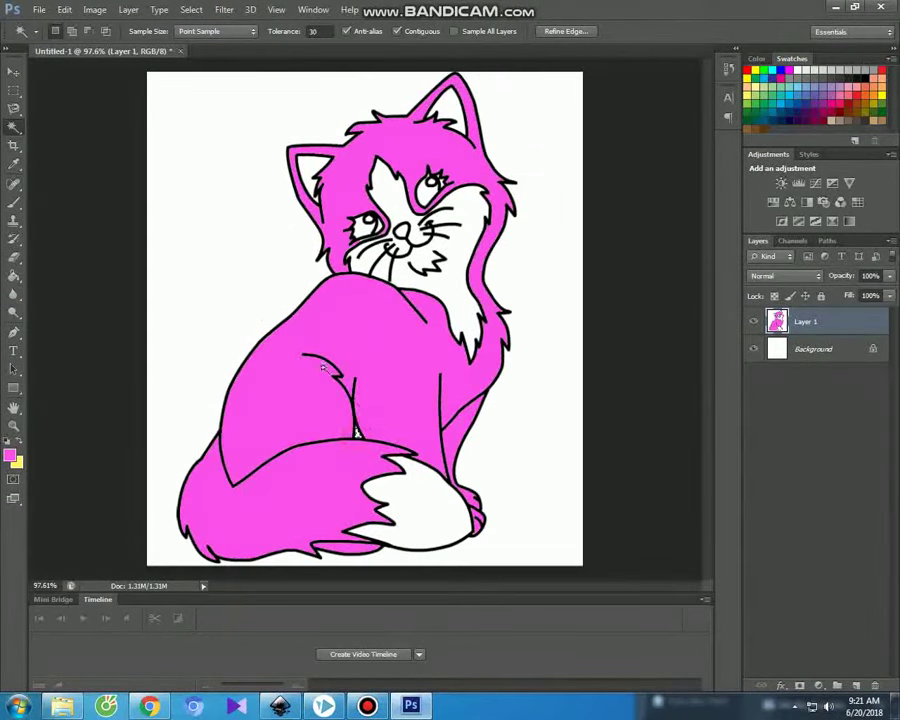
click(14, 202)
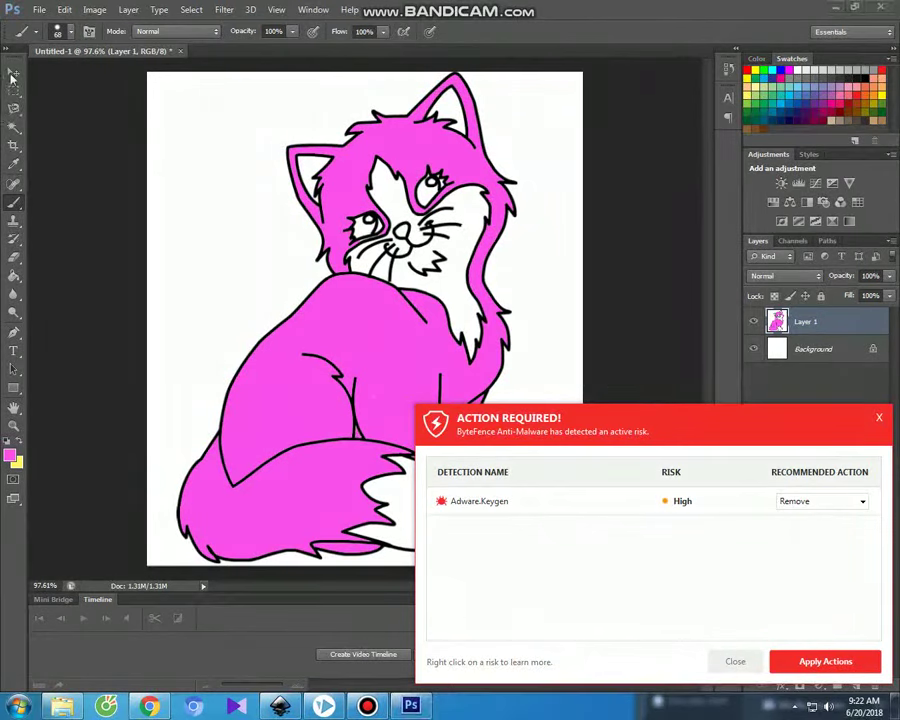
click(735, 661)
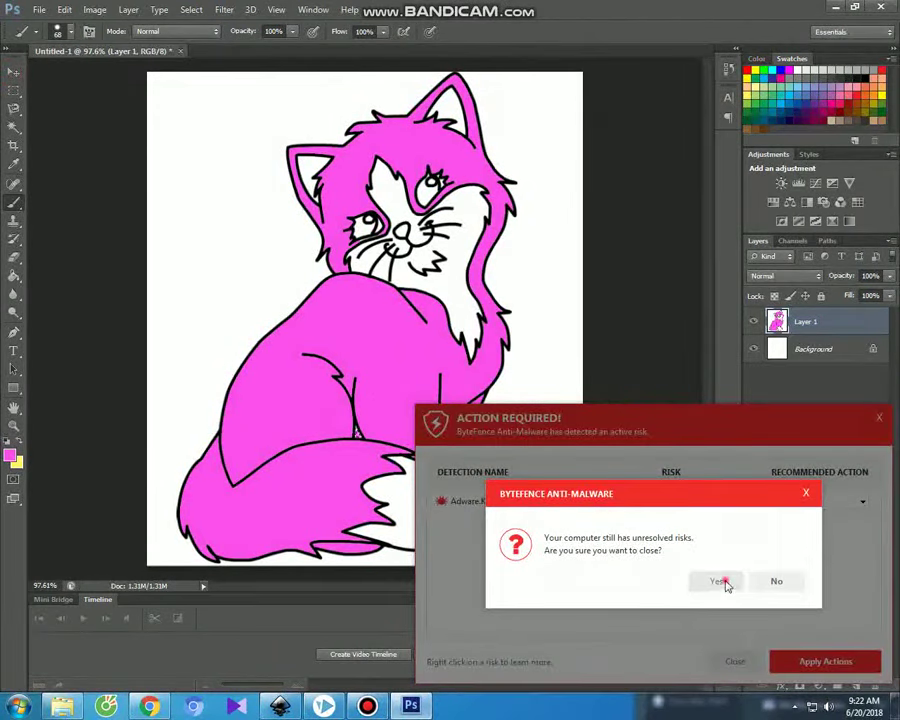
click(720, 582)
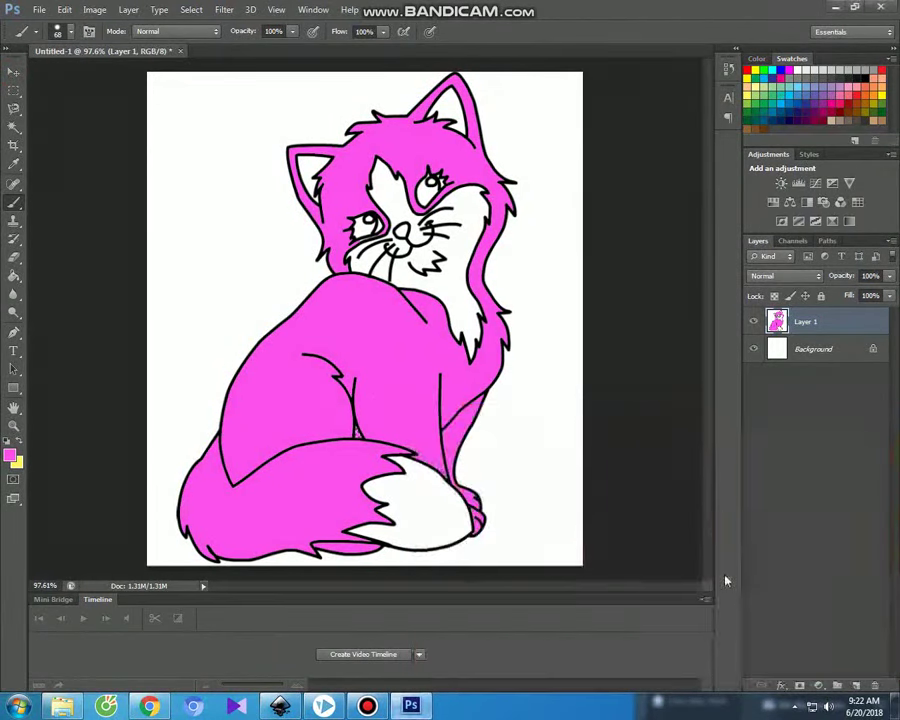
click(12, 125)
click(389, 190)
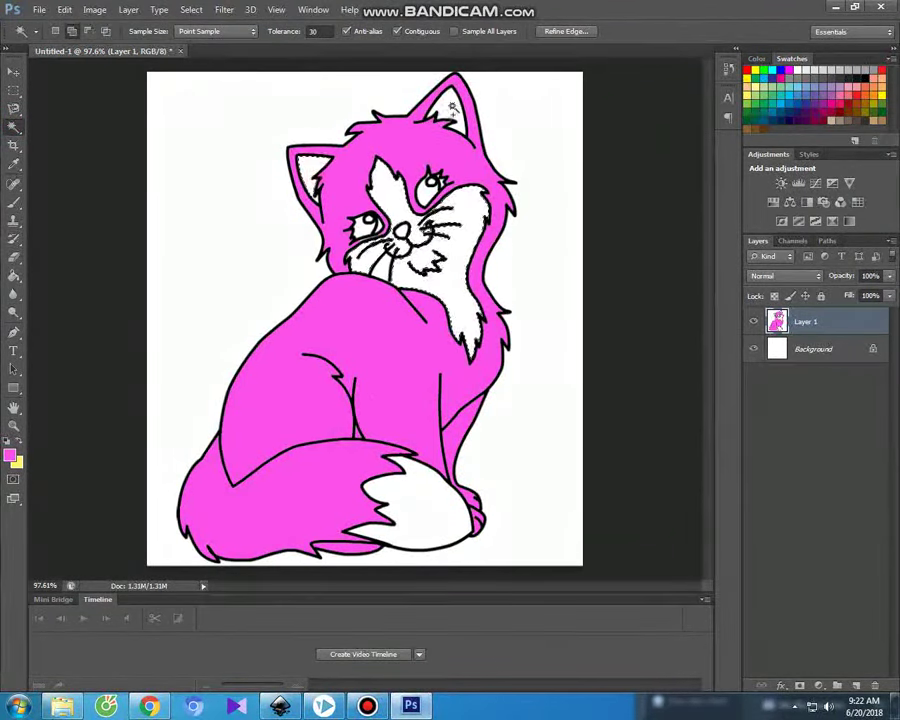
Add the white tail tip to the selection and set the foreground to pale pink fcc1f6
shift+click(424, 486)
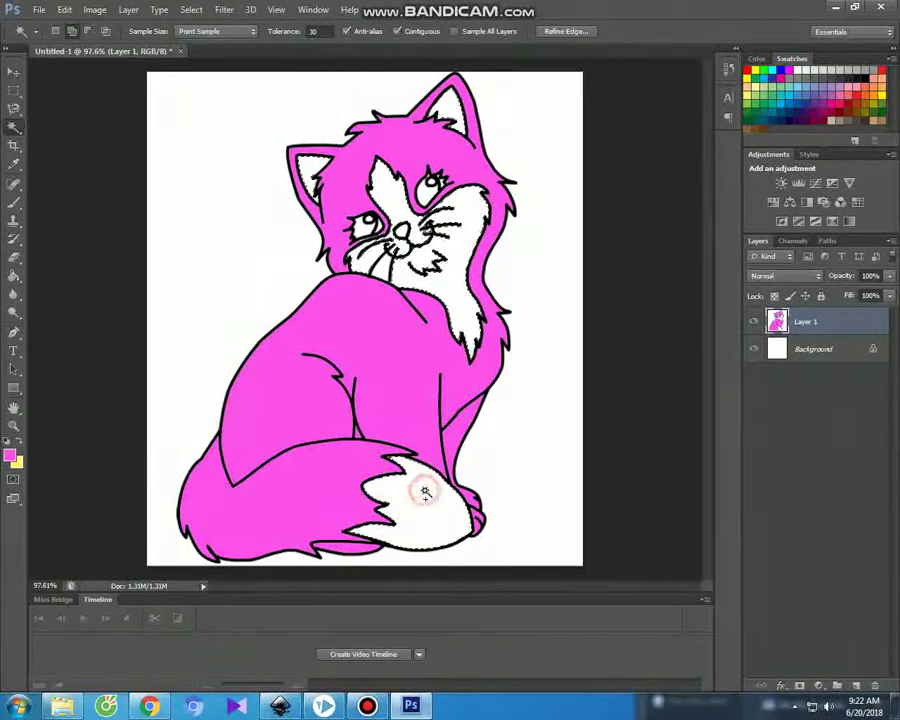
click(11, 456)
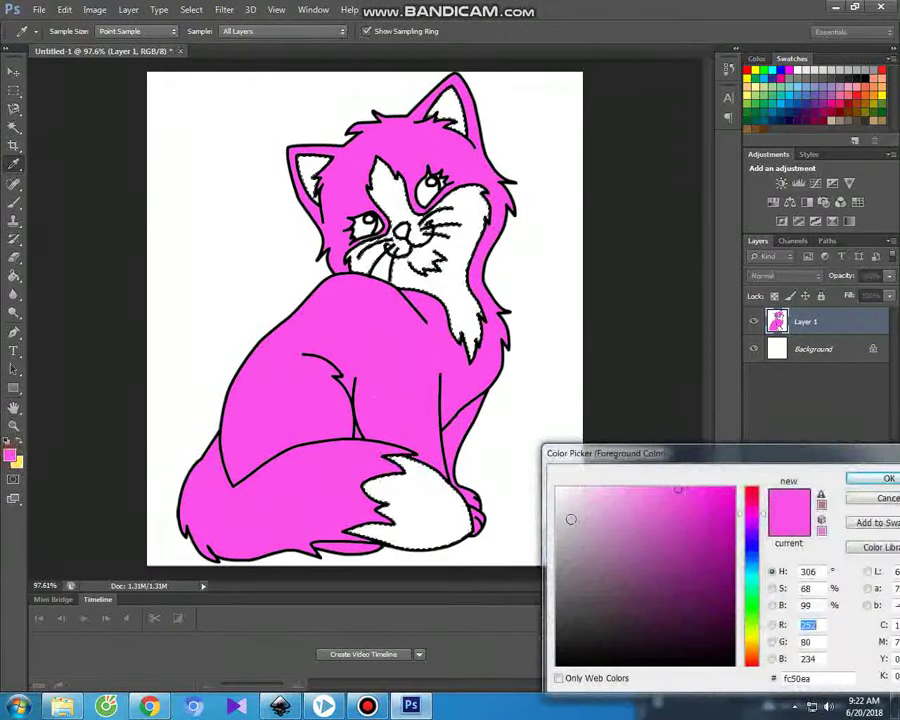
click(597, 489)
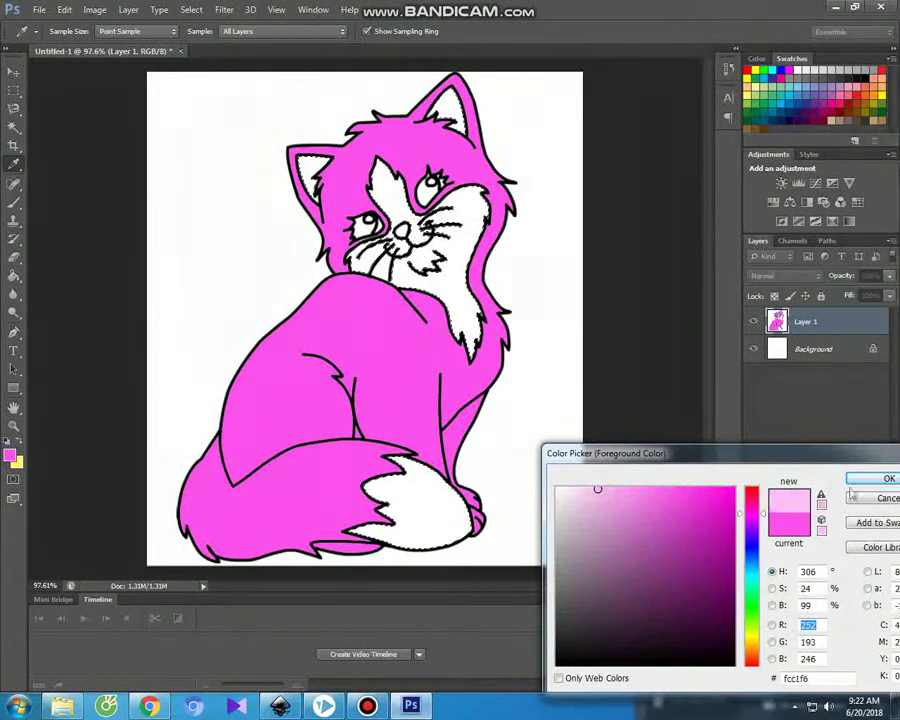
click(883, 484)
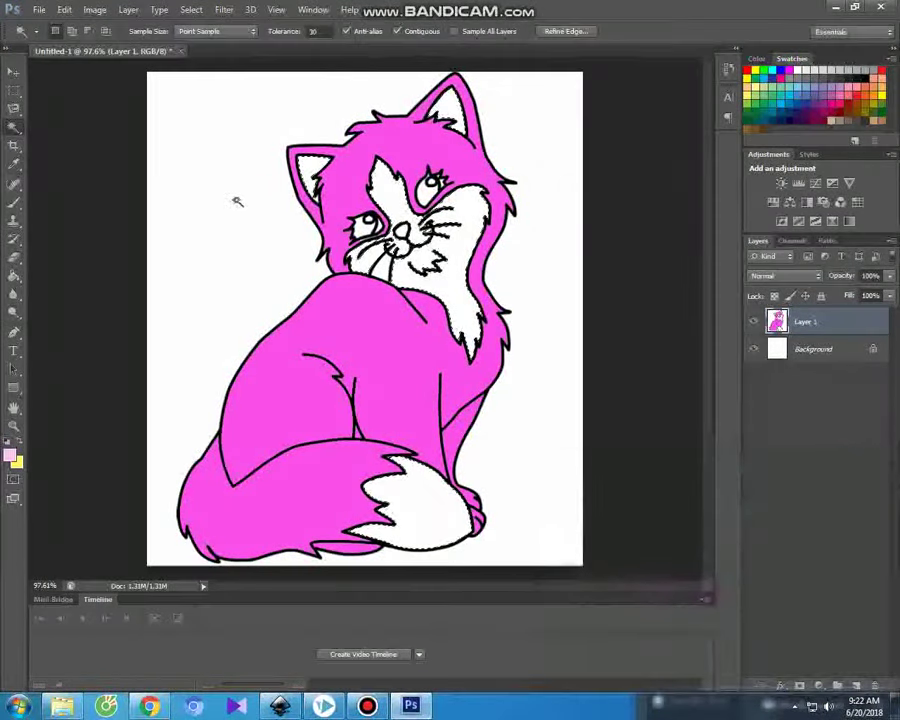
Paint the chest, tail tip and lower tail light pink
click(14, 202)
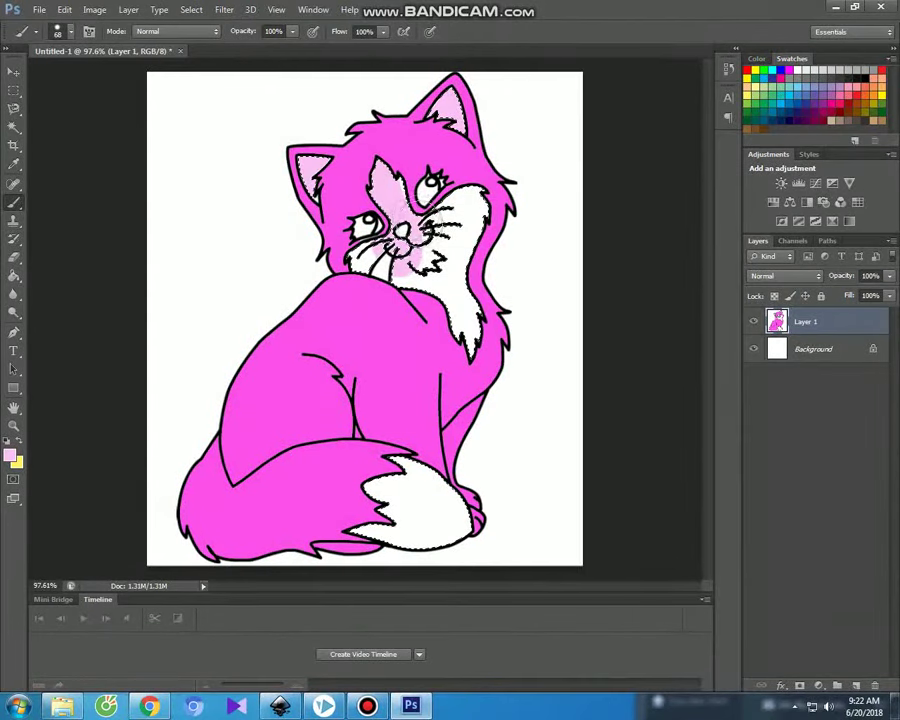
drag(478, 338, 462, 300)
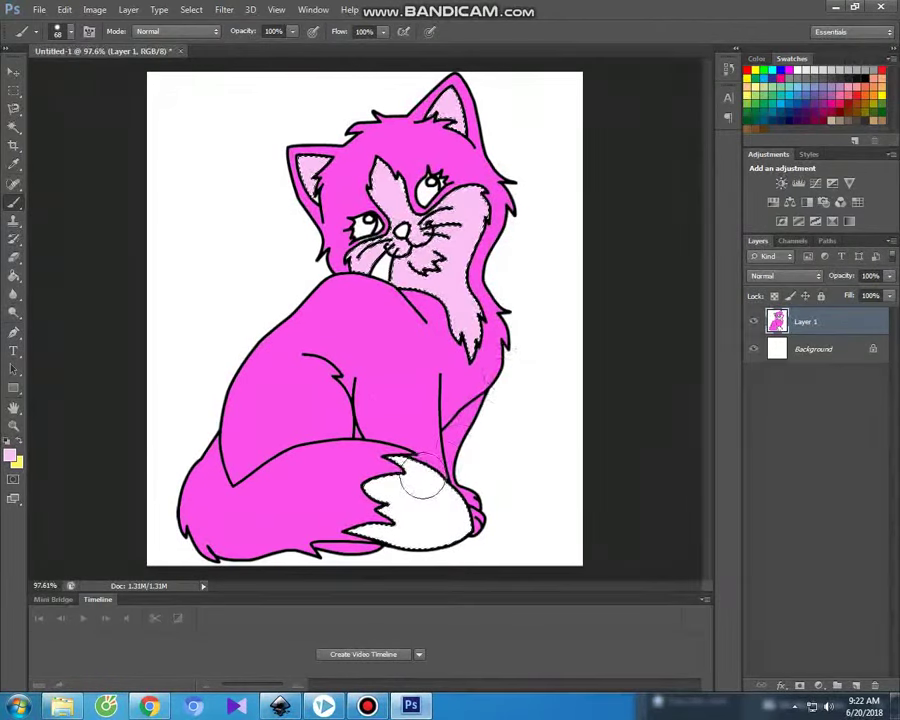
mouse_move(408, 476)
mouse_down()
mouse_move(488, 528)
mouse_move(355, 500)
mouse_up()
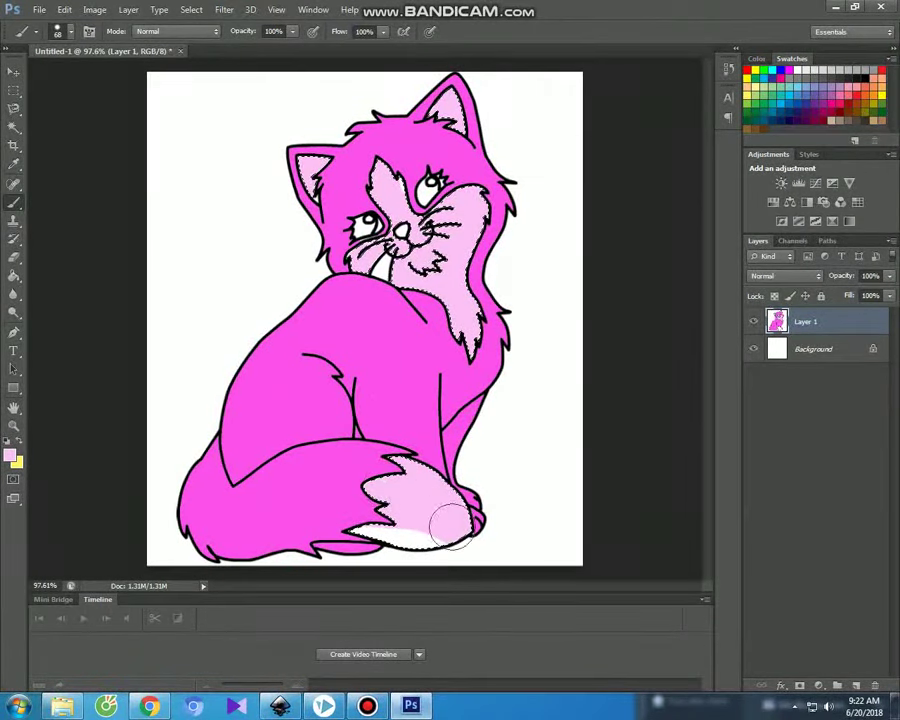
drag(440, 518, 375, 540)
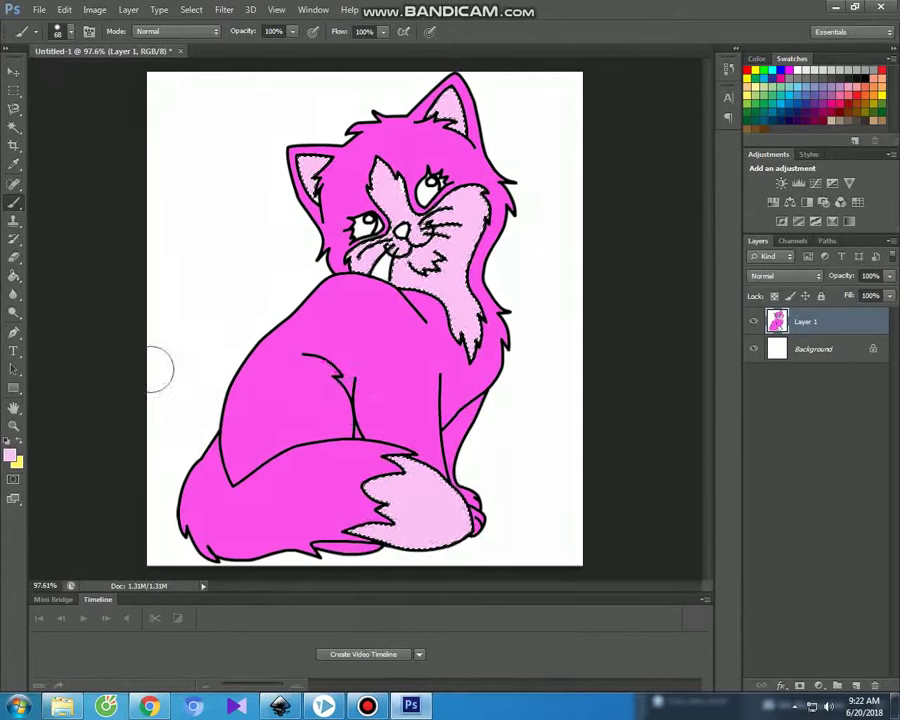
click(14, 127)
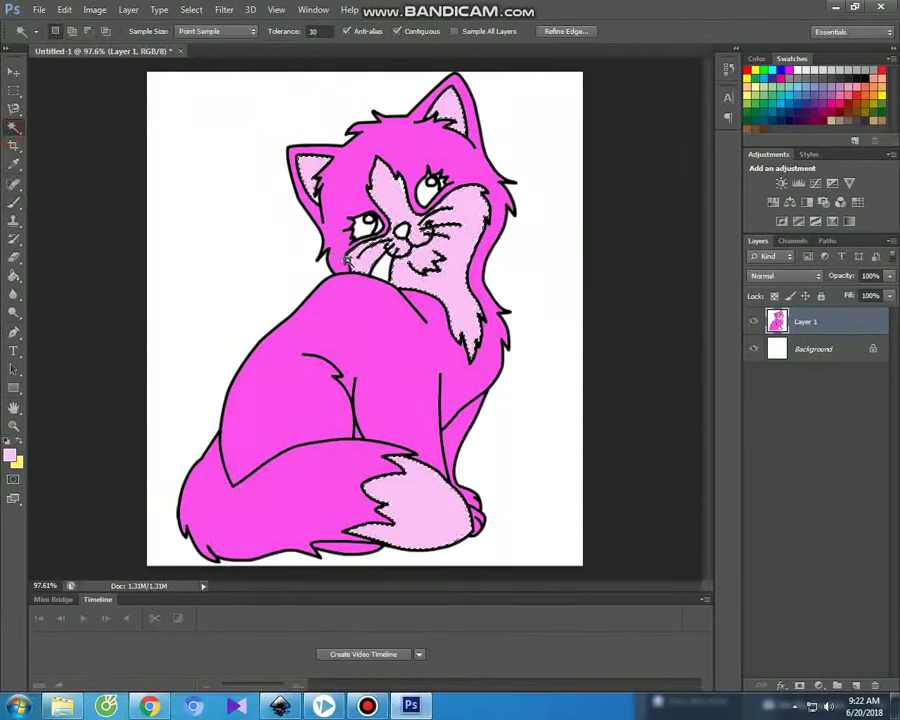
Paint the white chin strands light pink
click(14, 201)
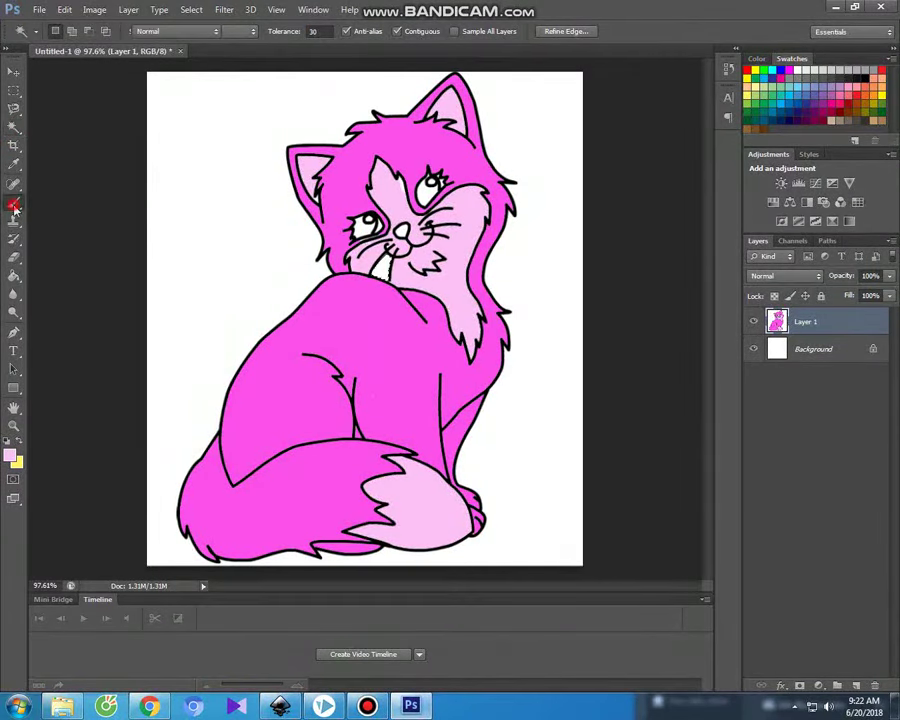
drag(378, 266, 395, 258)
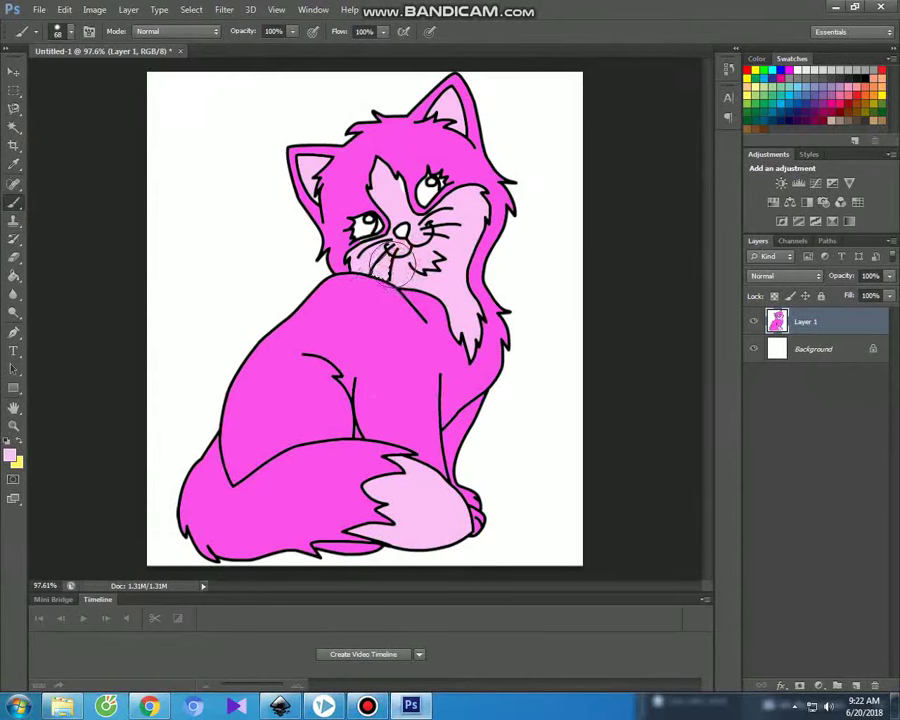
click(14, 127)
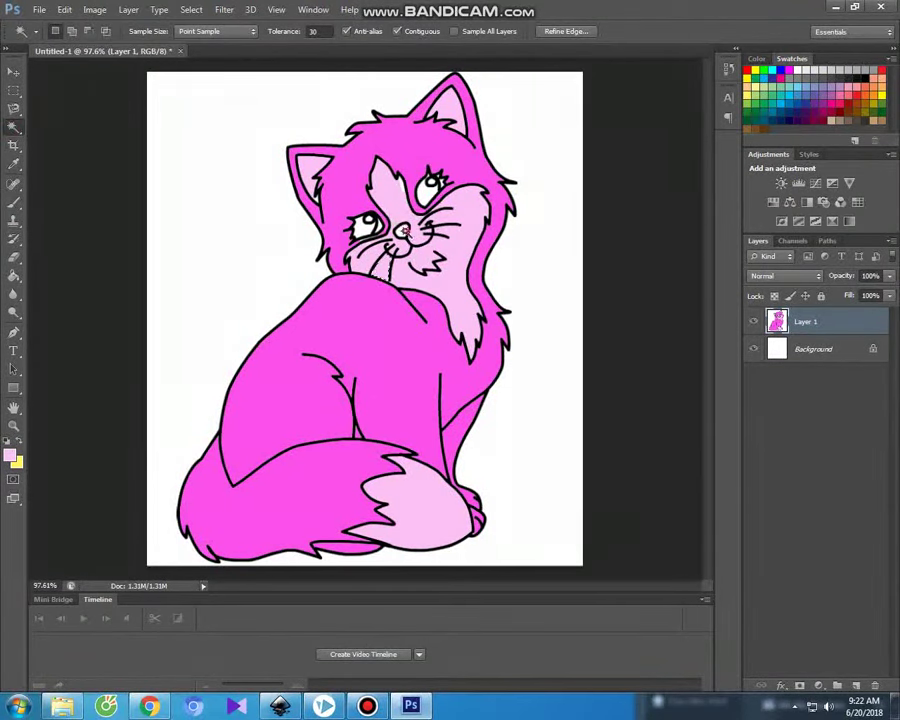
Set the foreground to dark pink d403be and paint the nose
click(12, 456)
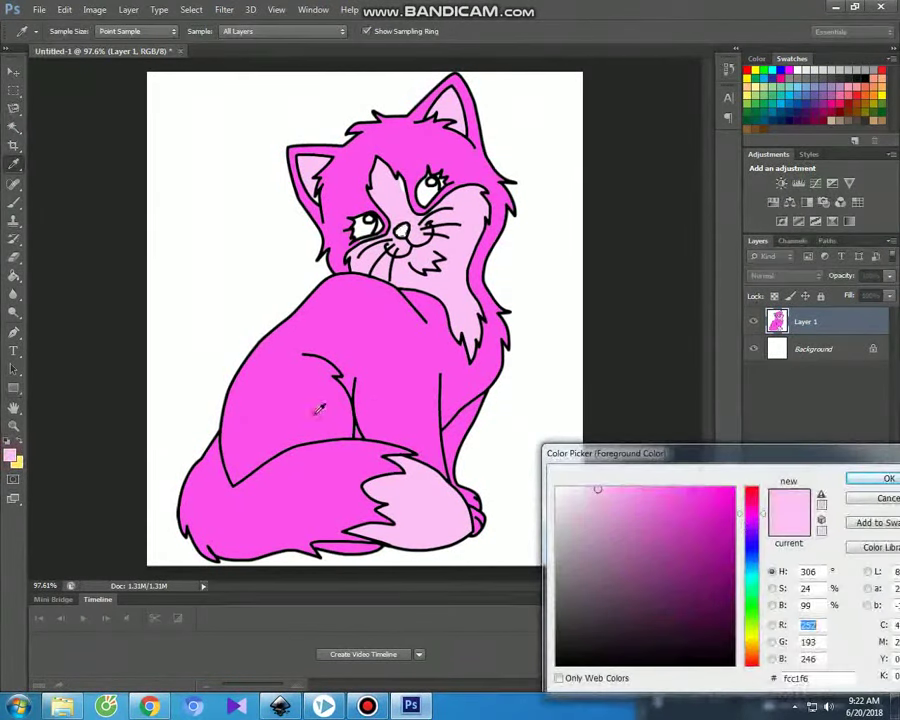
click(731, 489)
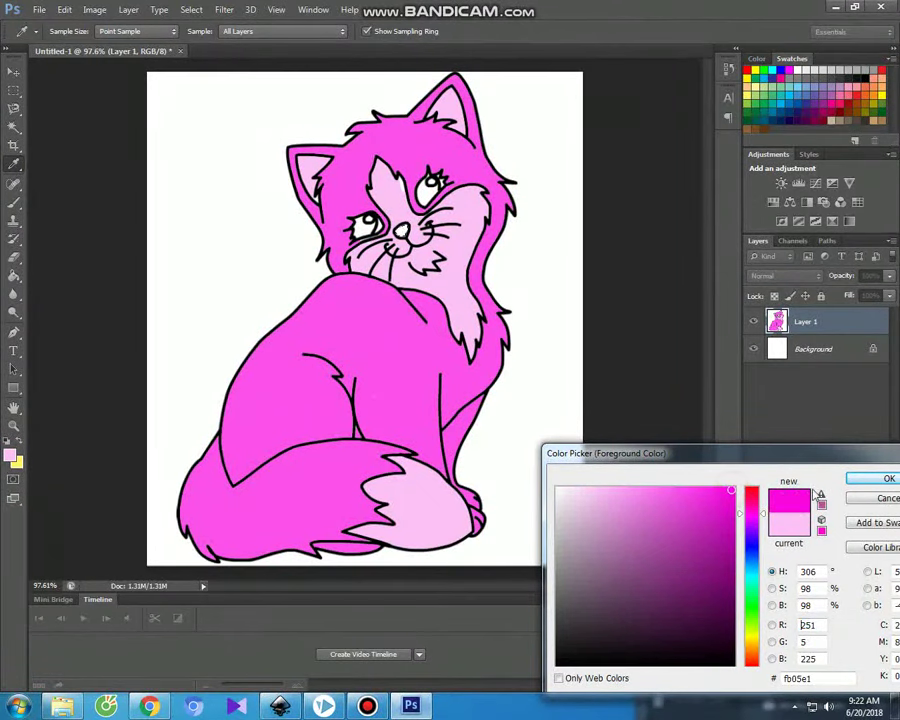
click(733, 516)
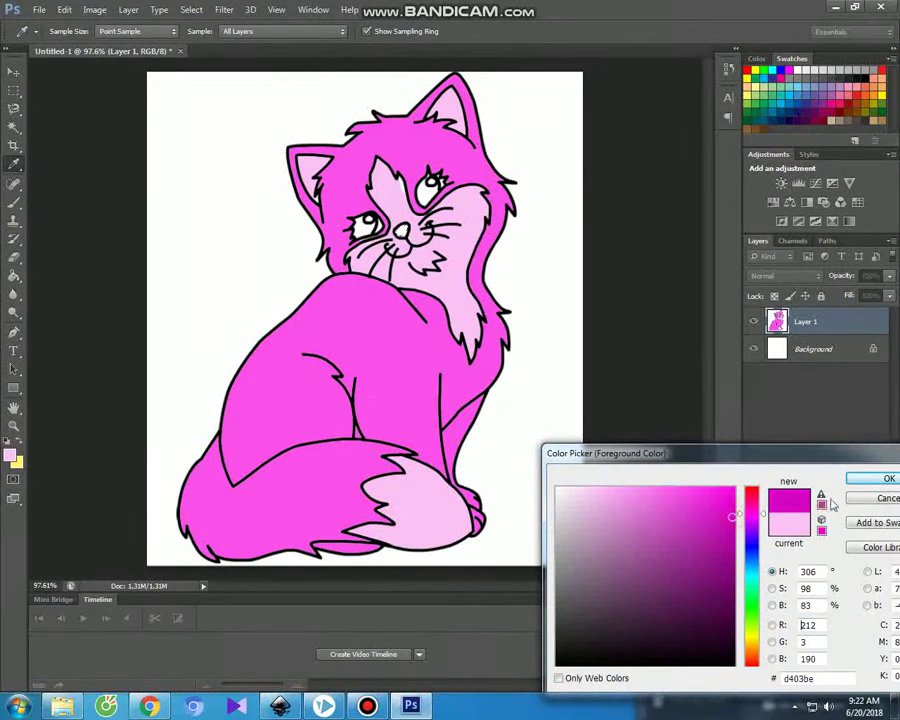
click(865, 479)
click(13, 200)
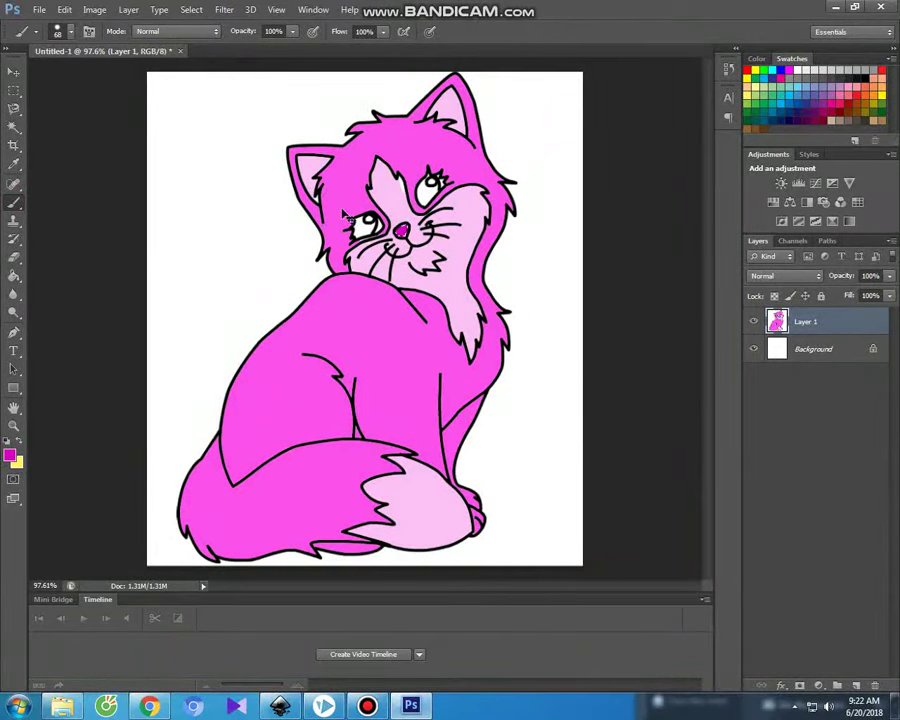
click(13, 125)
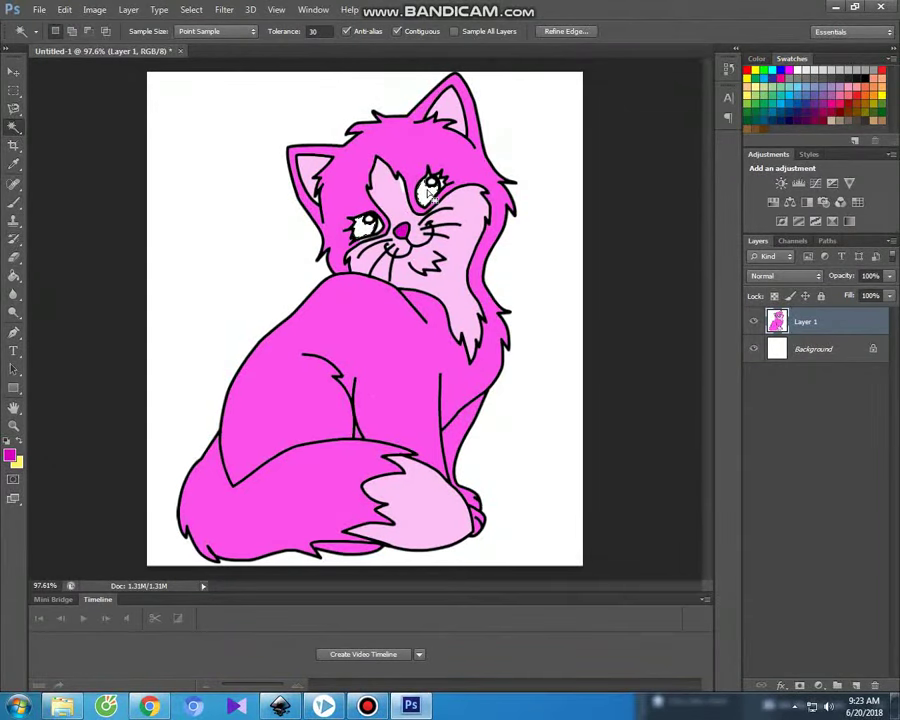
Set the foreground colour to black and fill in the cat's eyes
scroll(437, 165, up, 1)
scroll(437, 165, up, 1)
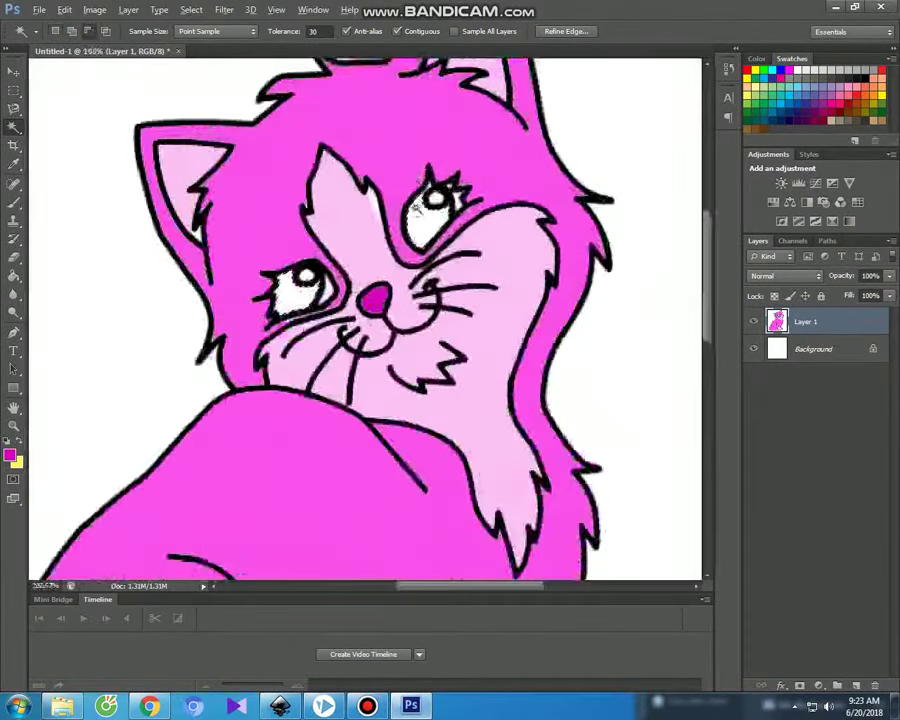
scroll(430, 185, up, 1)
scroll(424, 203, up, 1)
scroll(424, 203, down, 2)
scroll(424, 203, down, 1)
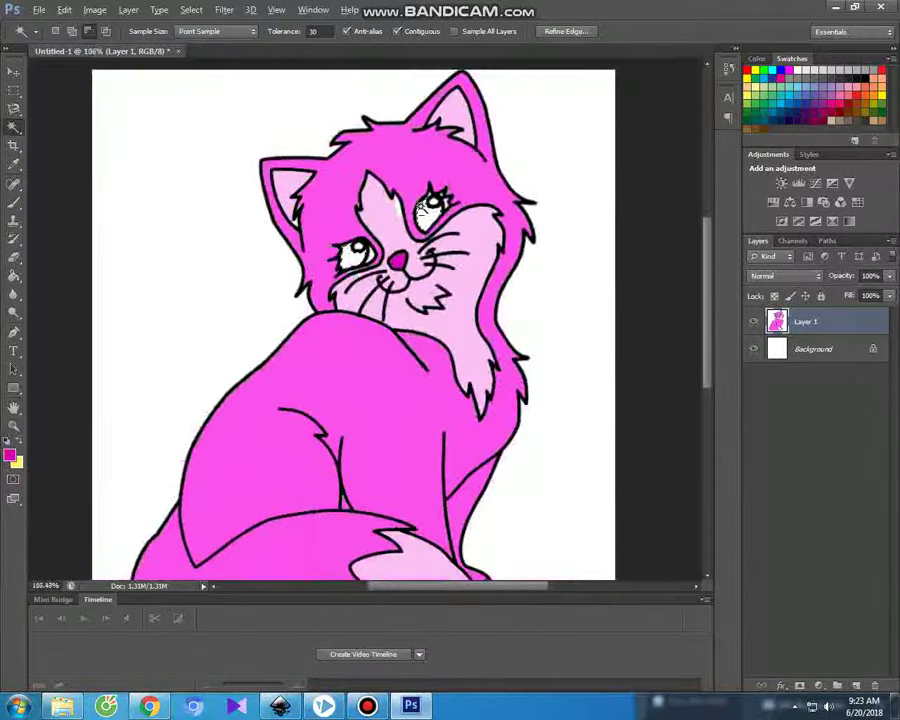
scroll(424, 203, down, 1)
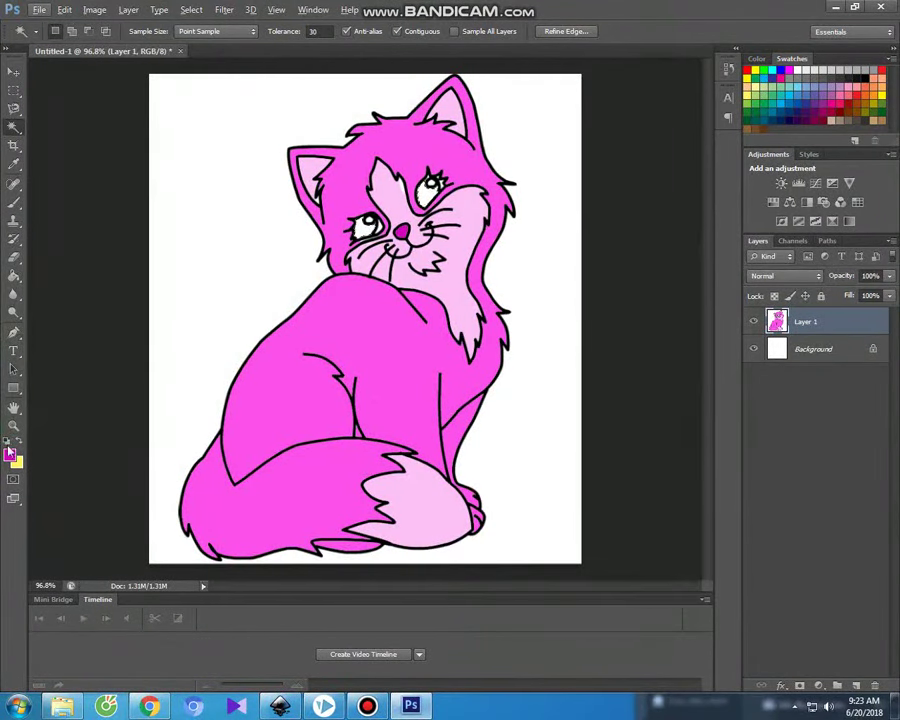
click(10, 455)
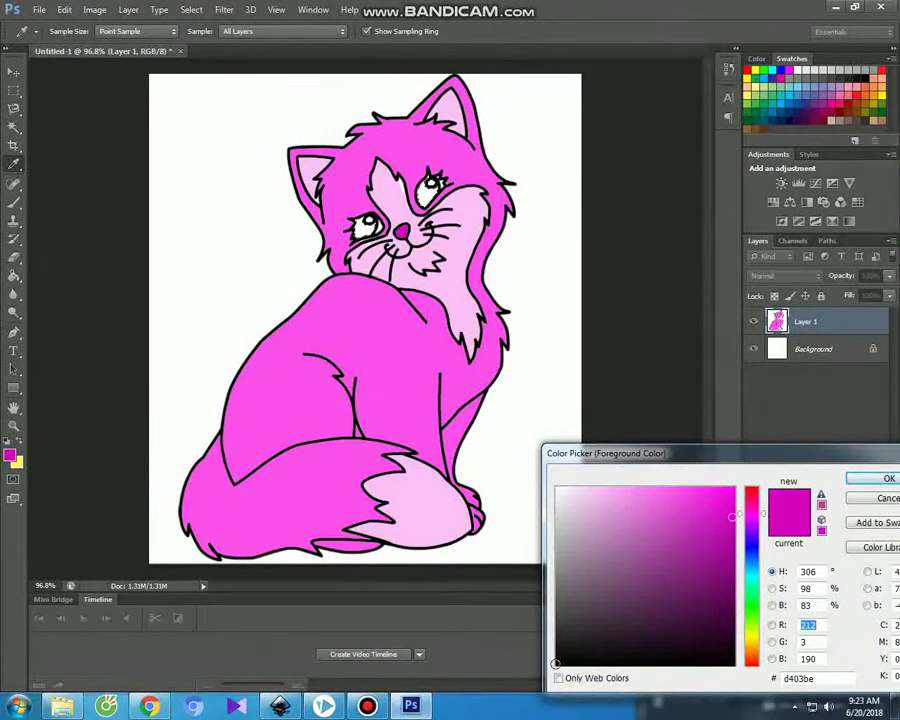
click(557, 665)
click(887, 482)
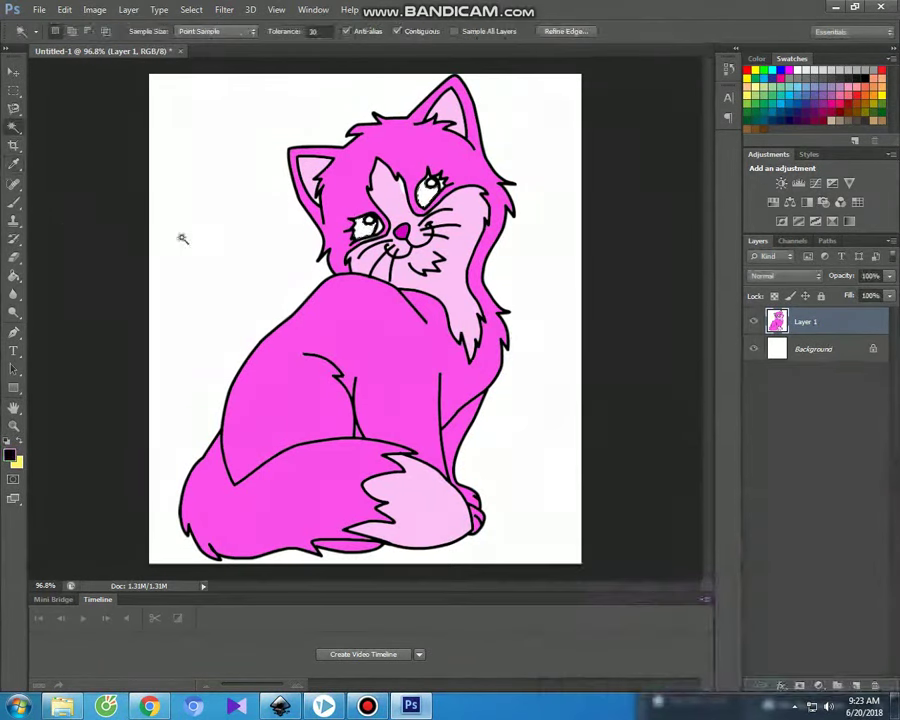
click(13, 203)
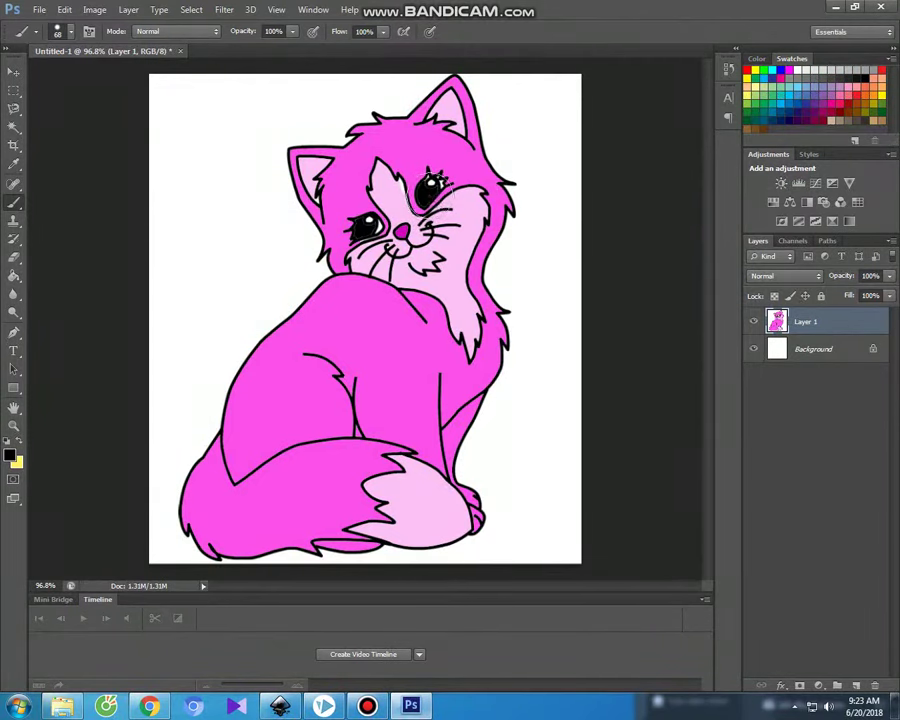
click(12, 75)
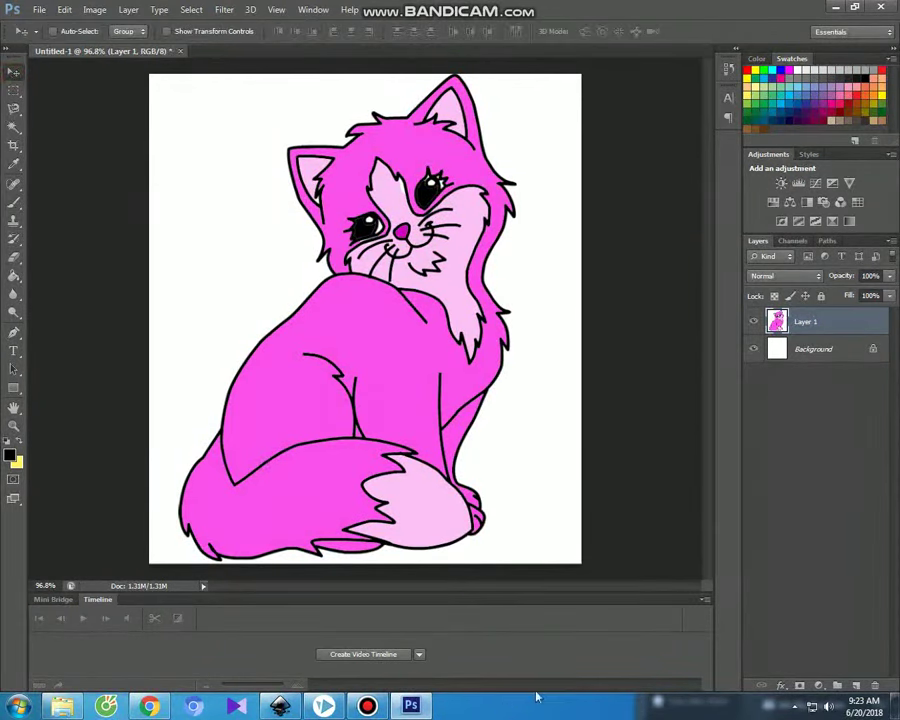
click(380, 709)
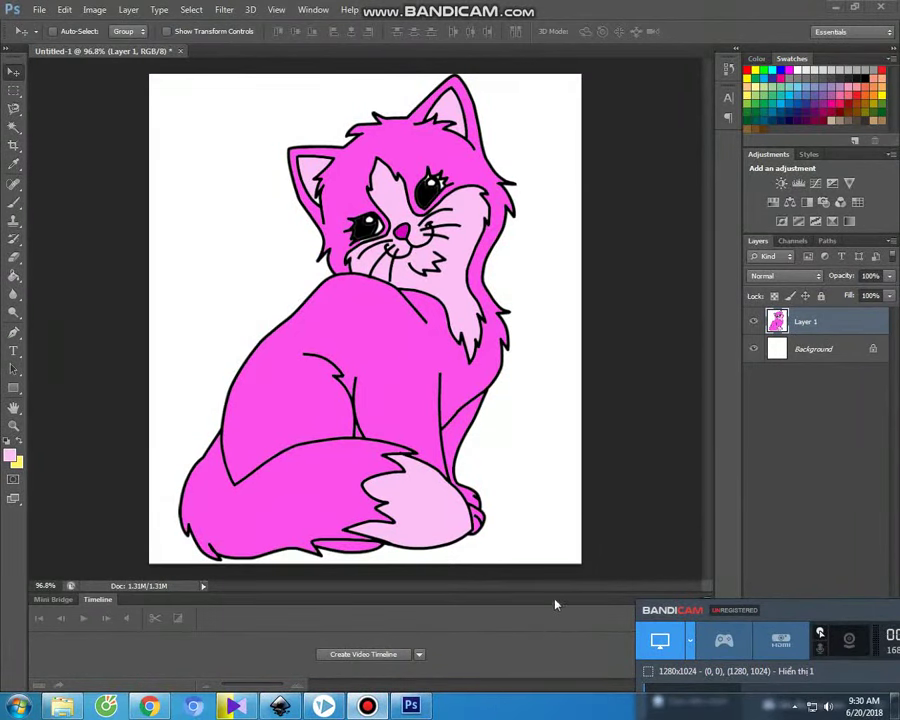
Magic-wand select the white background around the cat
click(575, 551)
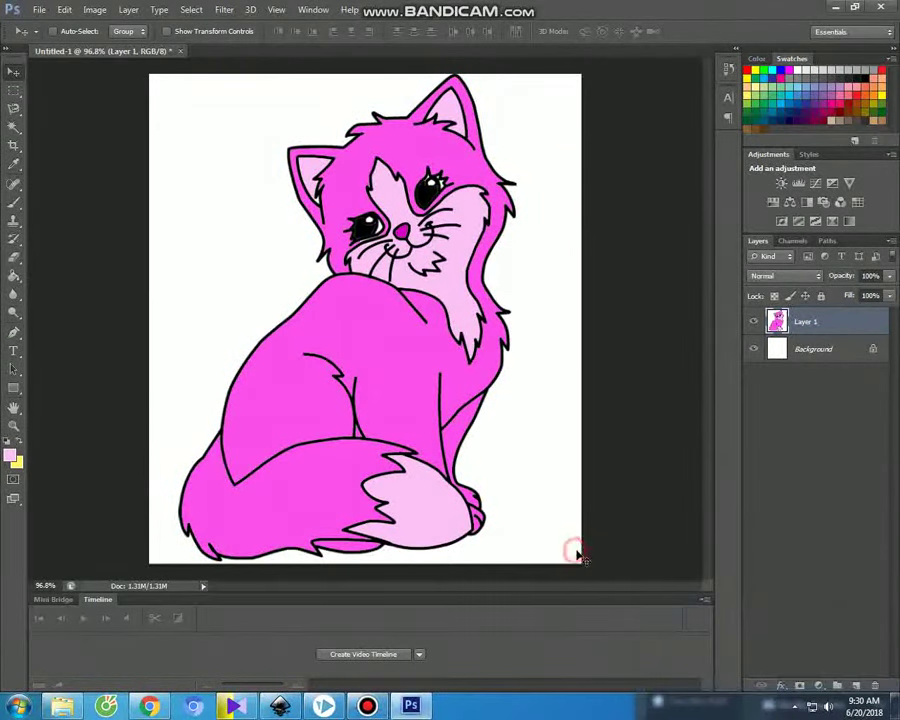
click(14, 127)
click(225, 189)
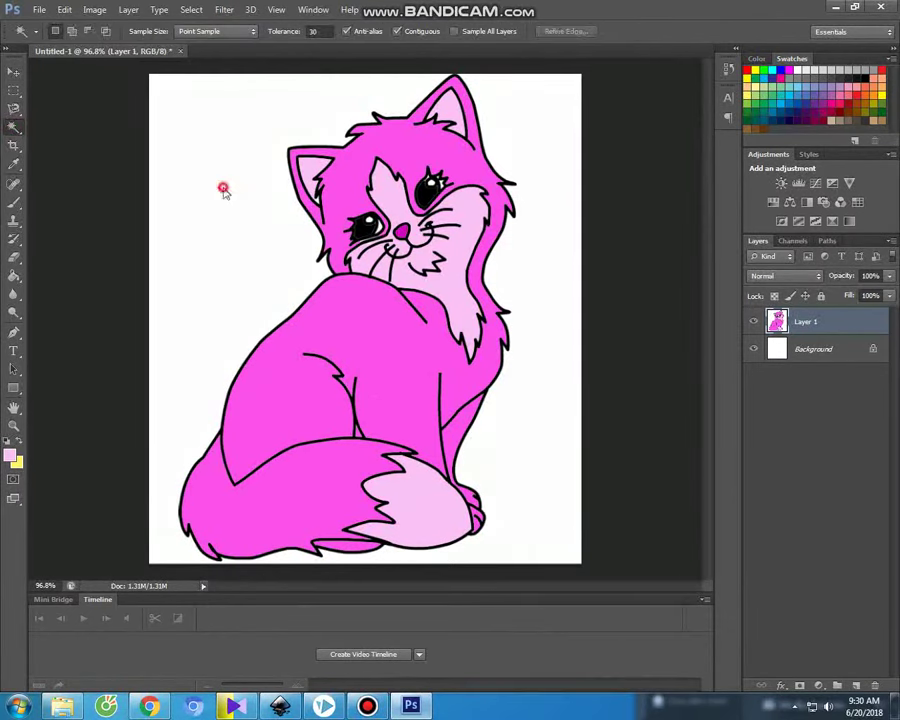
Set the foreground colour to brown 875207
click(11, 456)
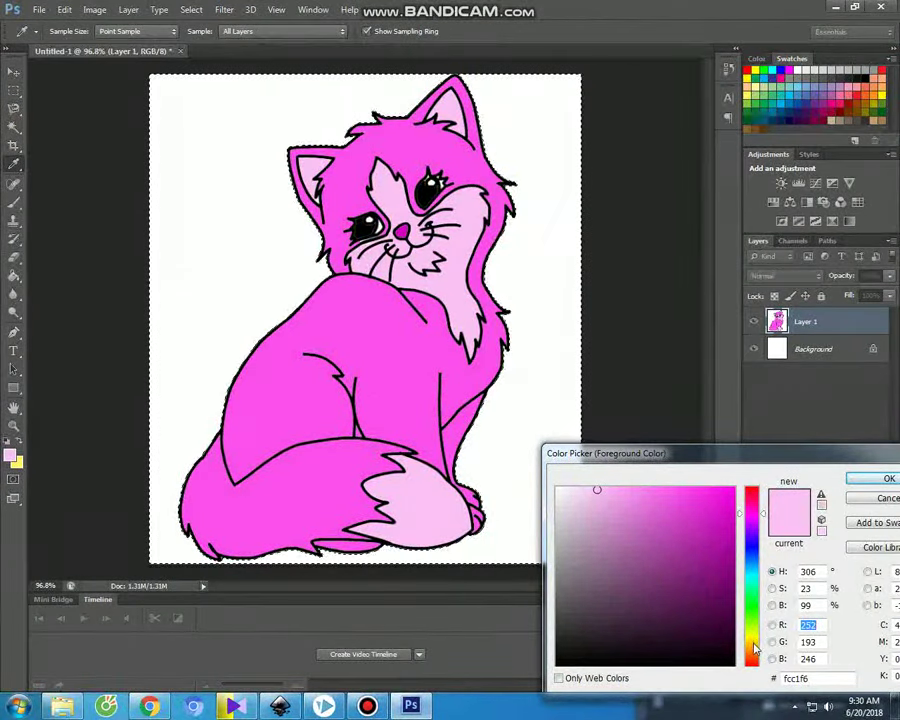
click(752, 644)
click(755, 653)
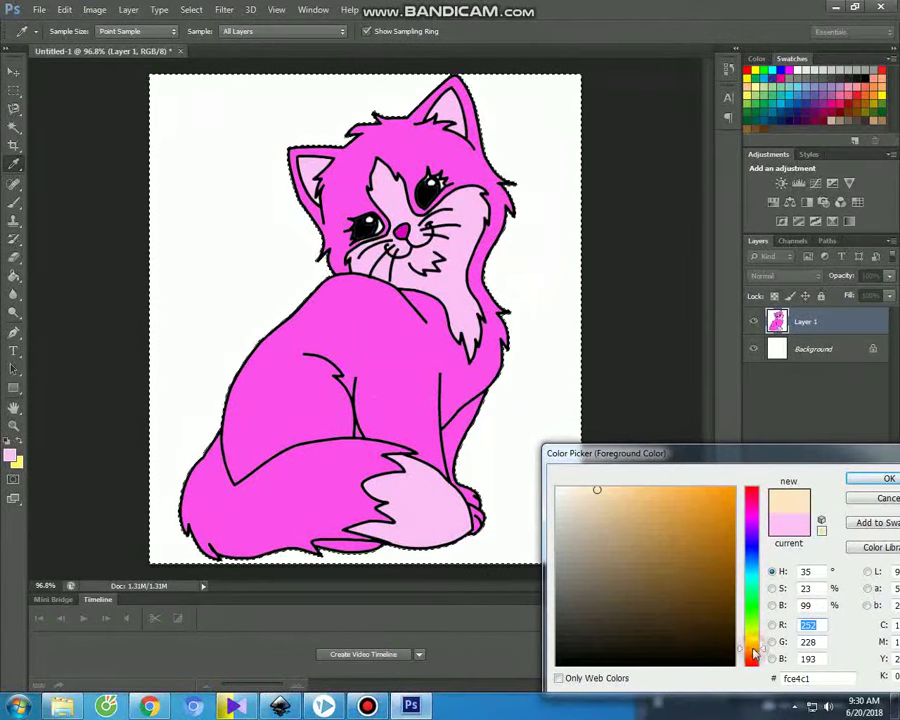
click(706, 598)
click(725, 571)
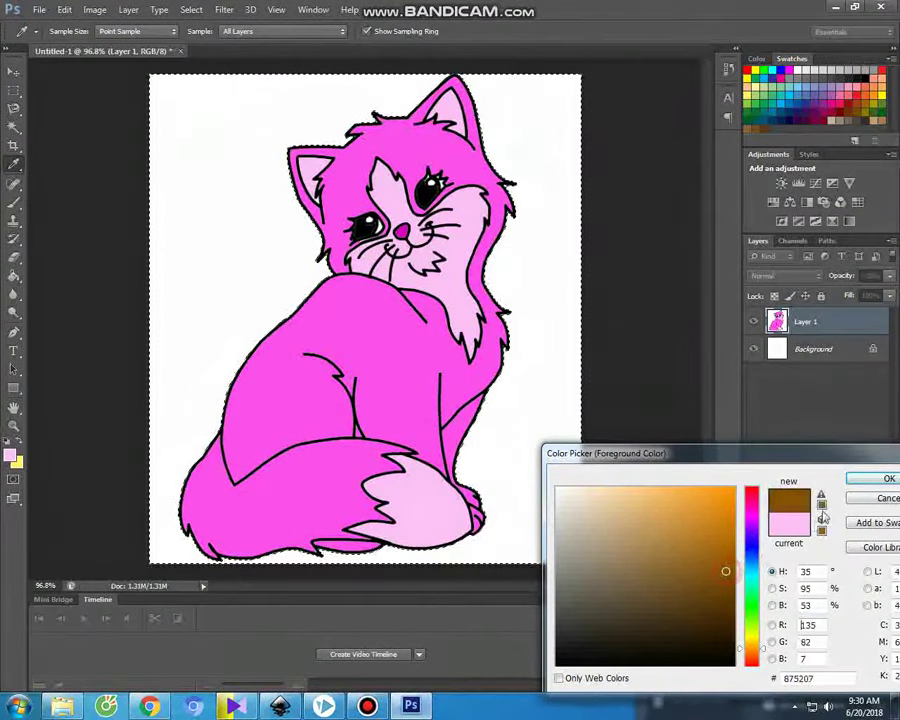
click(885, 480)
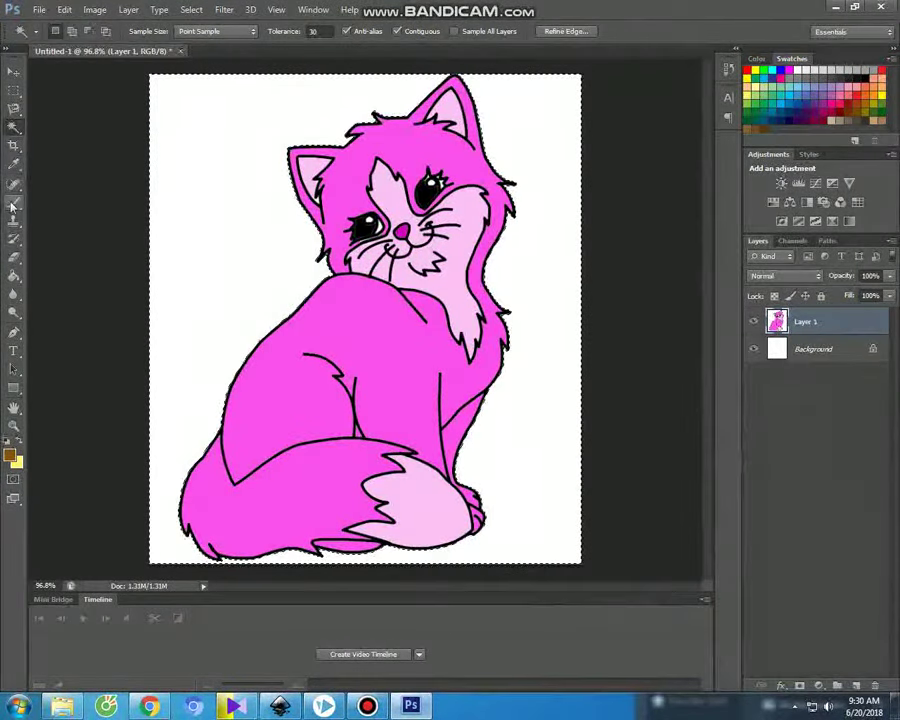
click(14, 201)
Paint the top and left parts of the background brown
drag(168, 100, 307, 137)
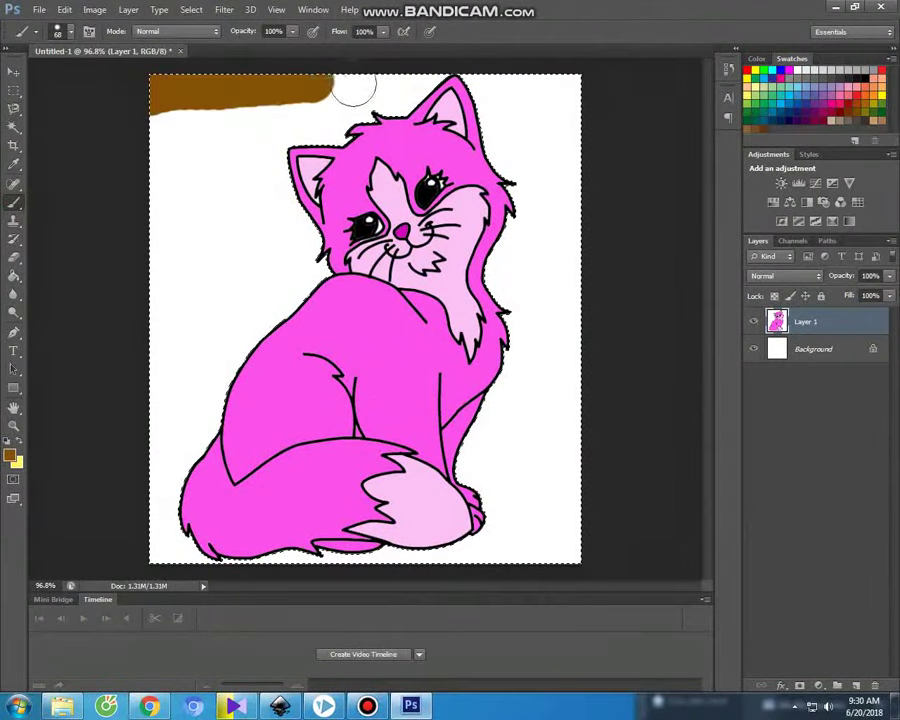
mouse_move(307, 137)
mouse_down()
mouse_move(163, 135)
mouse_move(176, 110)
mouse_up()
mouse_move(300, 190)
mouse_down()
mouse_move(308, 262)
mouse_move(281, 211)
mouse_move(201, 161)
mouse_move(153, 165)
mouse_move(228, 210)
mouse_move(290, 318)
mouse_move(185, 430)
mouse_move(211, 385)
mouse_up()
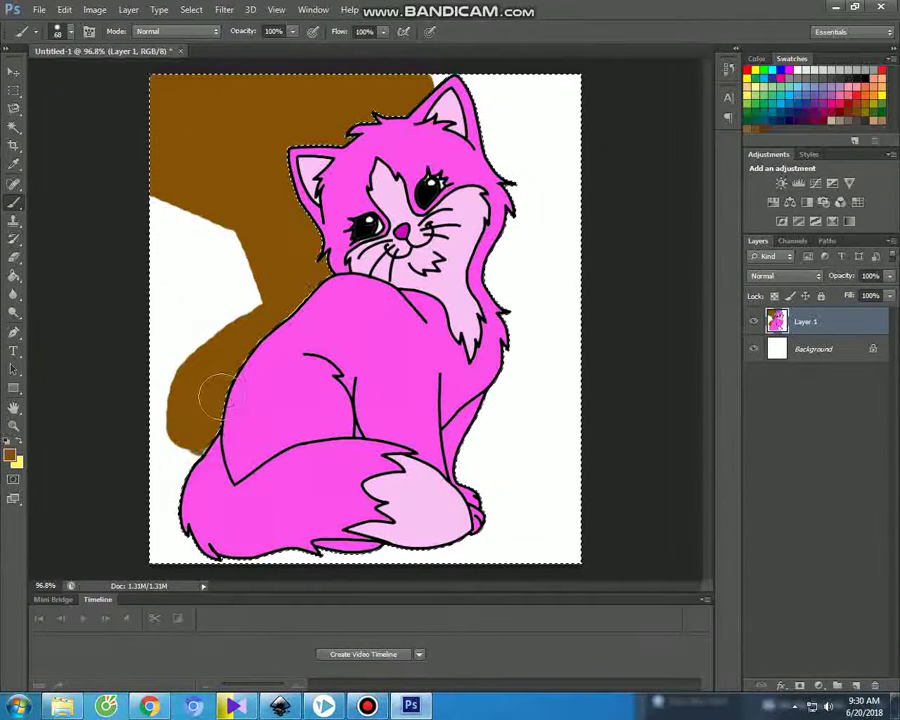
drag(222, 244, 258, 362)
mouse_move(170, 213)
mouse_down()
mouse_move(165, 250)
mouse_move(191, 312)
mouse_move(208, 280)
mouse_up()
mouse_move(183, 230)
mouse_down()
mouse_move(170, 300)
mouse_move(198, 372)
mouse_up()
Paint the bottom and right background brown, then deselect with Ctrl+D
mouse_move(165, 455)
mouse_down()
mouse_move(172, 530)
mouse_move(193, 456)
mouse_up()
mouse_move(165, 555)
mouse_down()
mouse_move(360, 552)
mouse_move(370, 563)
mouse_move(583, 546)
mouse_move(500, 520)
mouse_up()
mouse_move(553, 497)
mouse_down()
mouse_move(583, 462)
mouse_move(460, 441)
mouse_move(569, 428)
mouse_move(477, 402)
mouse_move(557, 392)
mouse_move(518, 357)
mouse_move(554, 315)
mouse_move(523, 296)
mouse_move(565, 290)
mouse_move(530, 272)
mouse_up()
mouse_move(466, 76)
mouse_down()
mouse_move(543, 82)
mouse_move(583, 110)
mouse_move(563, 249)
mouse_move(571, 298)
mouse_move(560, 120)
mouse_move(516, 90)
mouse_move(490, 230)
mouse_move(496, 292)
mouse_up()
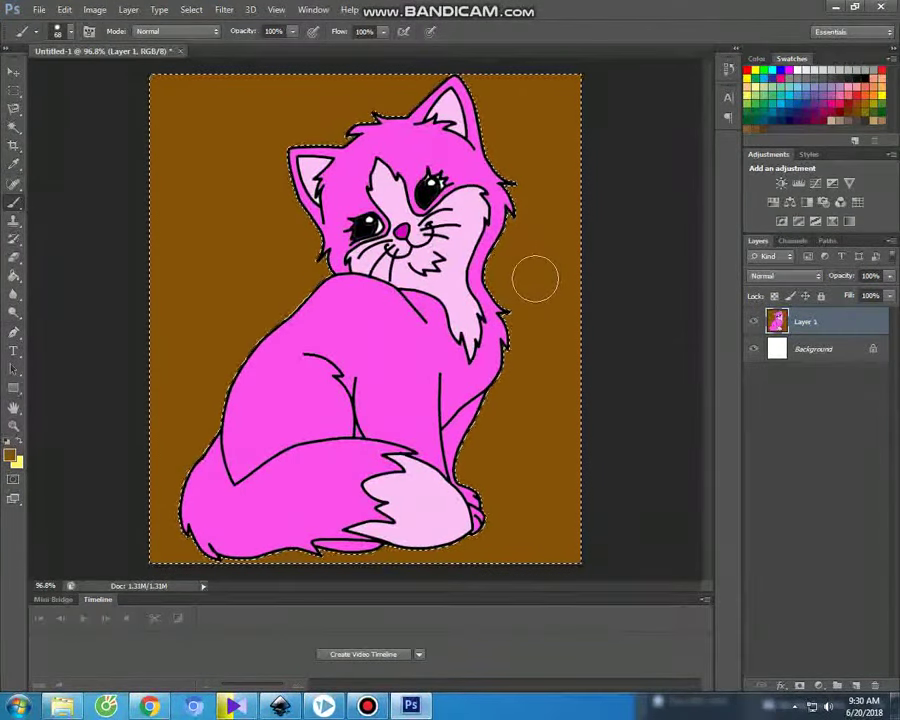
key(ctrl+d)
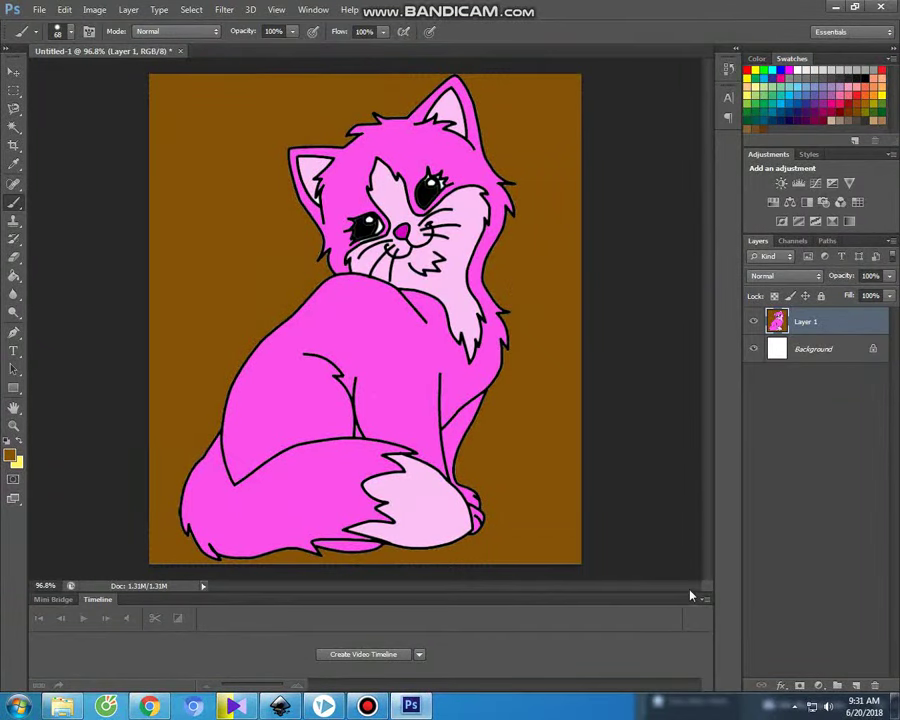